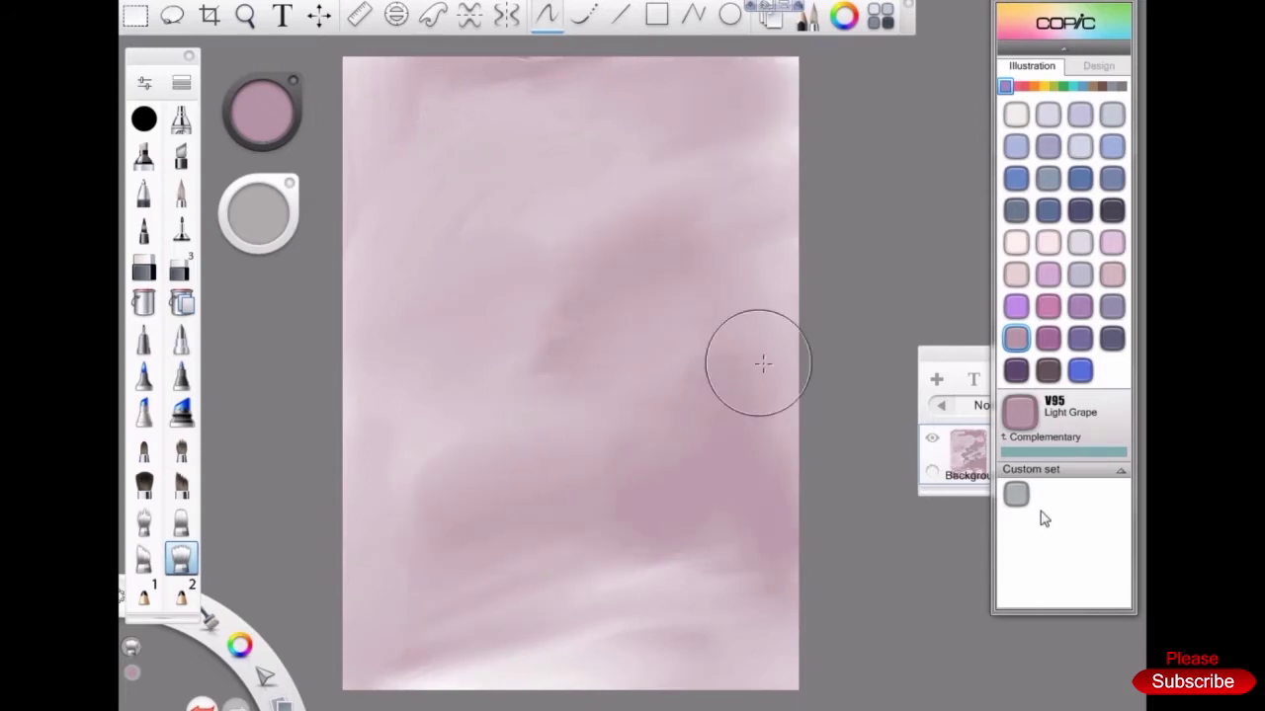
Smooth the pink background, then texture it with BV04 Blue Berry speckles on a layer set to Add blending
{"action": "left_click", "coordinate": [181, 558]}
{"action": "mouse_move", "coordinate": [441, 184]}
{"action": "left_mouse_down"}
{"action": "mouse_move", "coordinate": [757, 70]}
{"action": "mouse_move", "coordinate": [593, 593]}
{"action": "left_mouse_up"}
{"action": "left_click", "coordinate": [957, 397]}
{"action": "left_click", "coordinate": [957, 398]}
{"action": "left_click", "coordinate": [956, 397]}
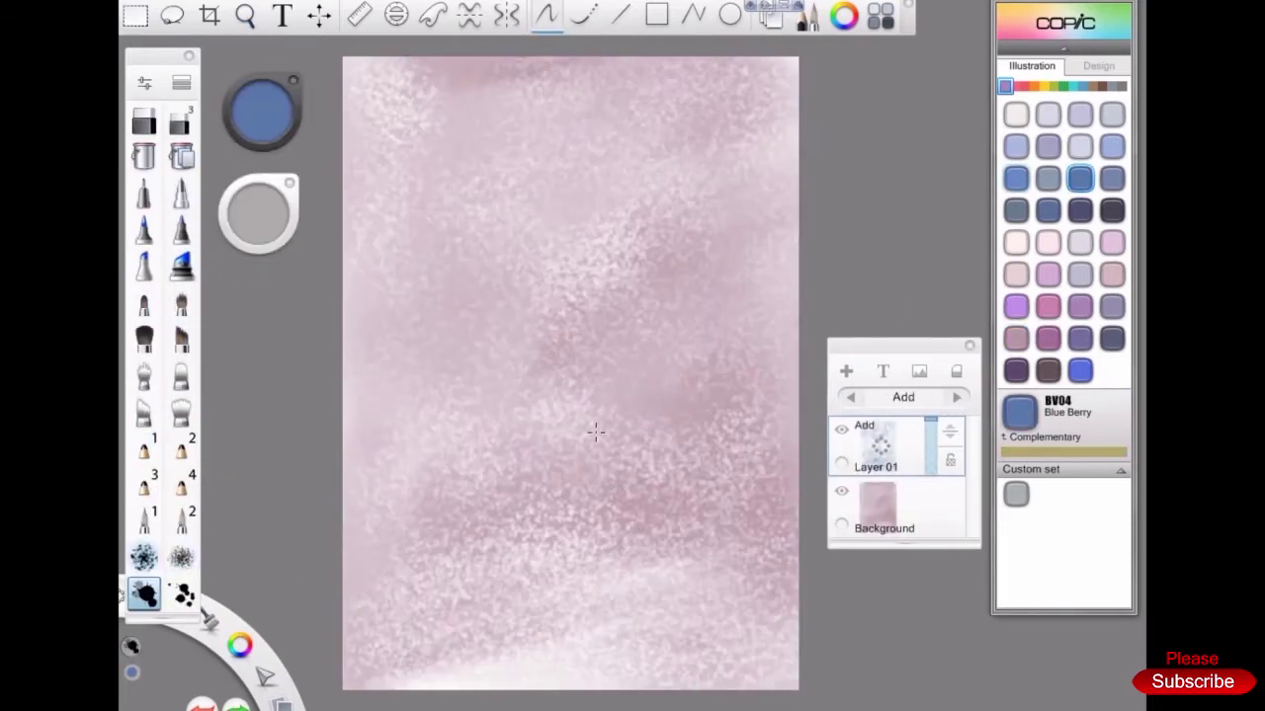
{"action": "left_click", "coordinate": [144, 558]}
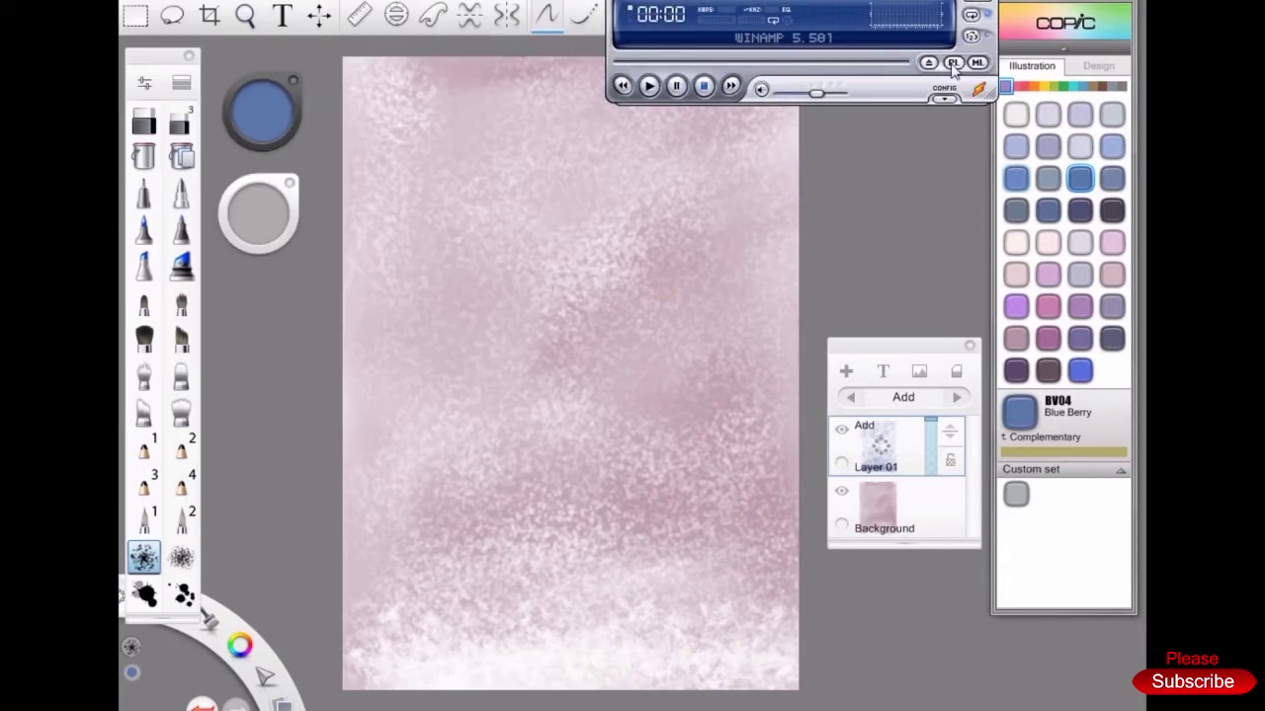
Add a new layer and paint V99 Aubergine speckles across the lower part of the canvas
{"action": "left_click", "coordinate": [1048, 371]}
{"action": "left_click", "coordinate": [846, 371]}
{"action": "mouse_move", "coordinate": [722, 635]}
{"action": "left_mouse_down"}
{"action": "mouse_move", "coordinate": [395, 652]}
{"action": "mouse_move", "coordinate": [751, 553]}
{"action": "left_mouse_up"}
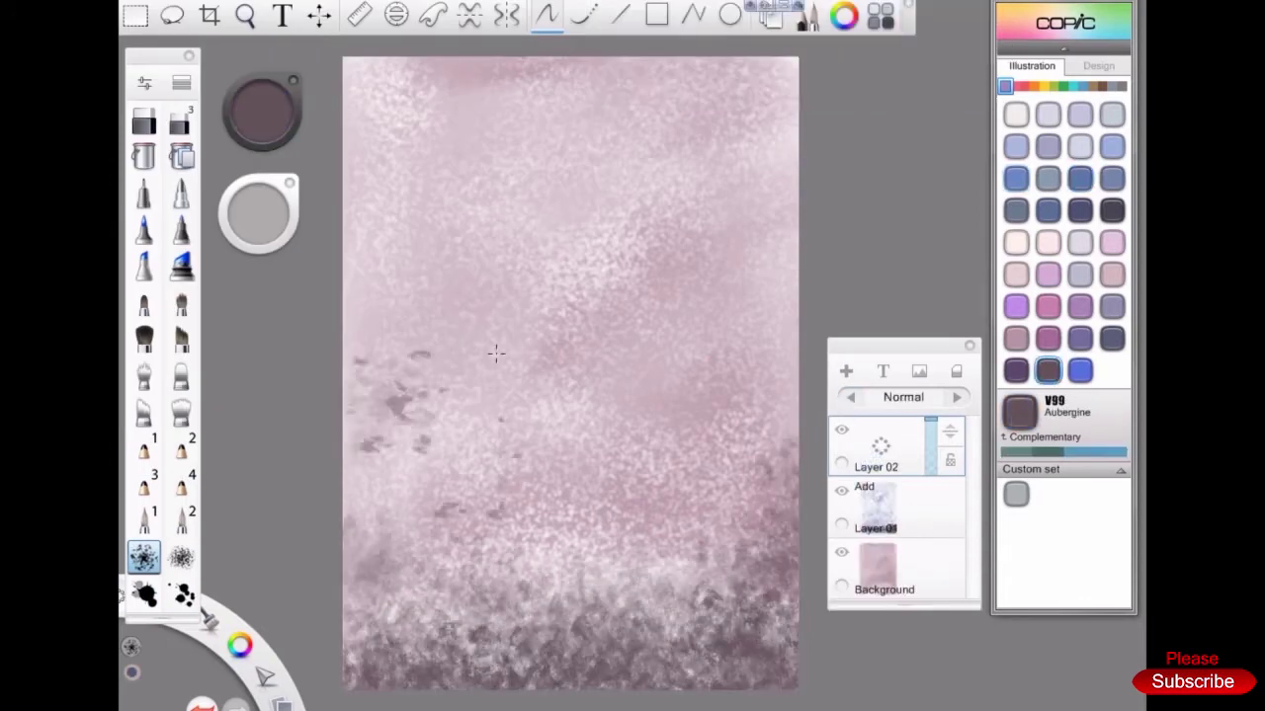
Name a layer Old Lady and brighten the middle of the background with V000 Pale Heath texture
{"action": "left_click_drag", "start_coordinate": [876, 465], "coordinate": [882, 479]}
{"action": "double_click", "coordinate": [876, 466]}
{"action": "type", "text": "Old Lady"}
{"action": "mouse_move", "coordinate": [415, 593]}
{"action": "left_mouse_down"}
{"action": "mouse_move", "coordinate": [508, 257]}
{"action": "mouse_move", "coordinate": [593, 543]}
{"action": "left_mouse_up"}
{"action": "left_click", "coordinate": [1049, 242]}
{"action": "mouse_move", "coordinate": [444, 197]}
{"action": "left_mouse_down"}
{"action": "mouse_move", "coordinate": [541, 352]}
{"action": "mouse_move", "coordinate": [593, 543]}
{"action": "left_mouse_up"}
Add another layer on top of the stack and name it Old Lady
{"action": "left_click", "coordinate": [846, 371]}
{"action": "double_click", "coordinate": [876, 527]}
{"action": "type", "text": "Old Lady"}
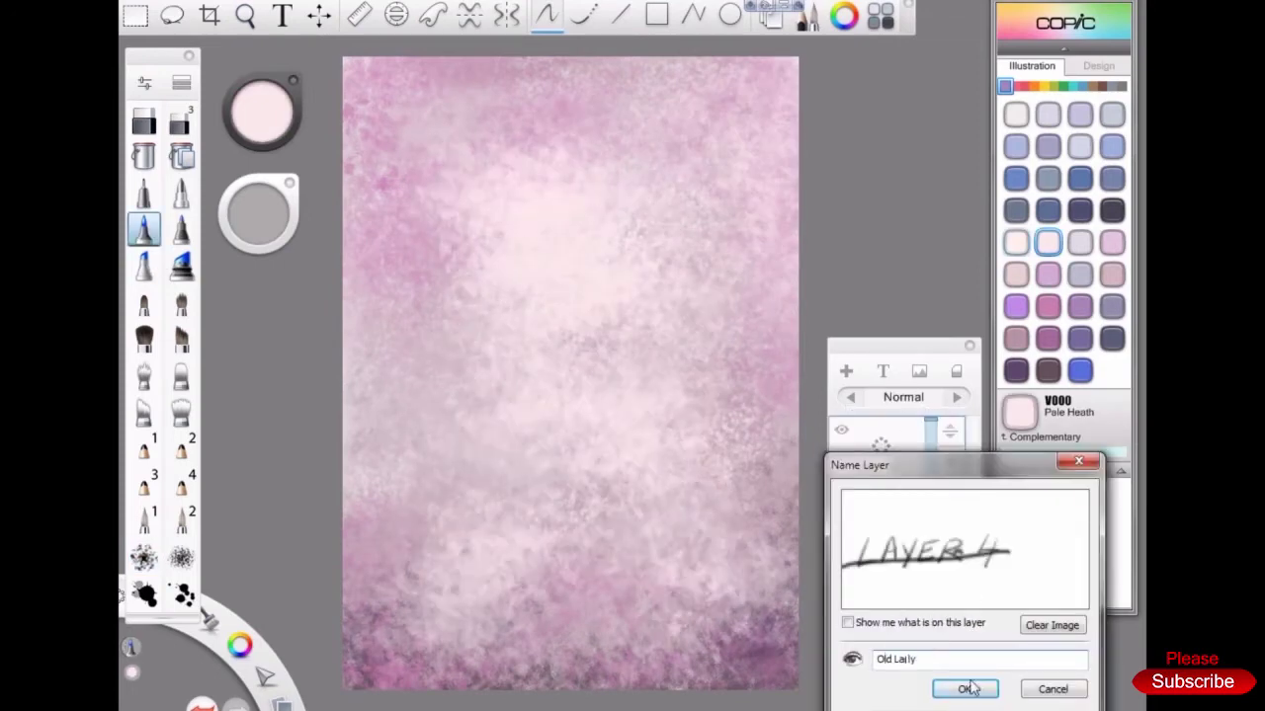
{"action": "left_click", "coordinate": [965, 686]}
Block in the pale blue-white headscarf with its knotted tail, one dark fold and the ear outline
{"action": "left_click", "coordinate": [144, 230]}
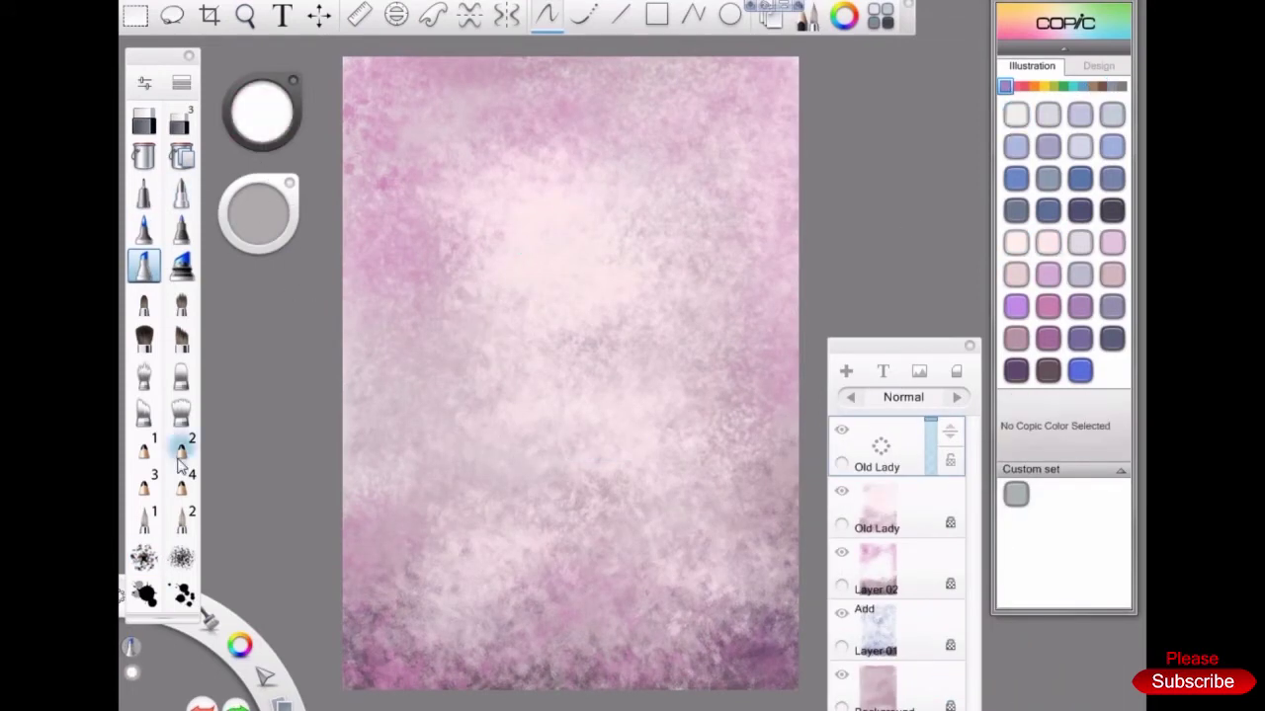
{"action": "left_click", "coordinate": [602, 445]}
{"action": "left_click", "coordinate": [144, 521]}
{"action": "mouse_move", "coordinate": [607, 249]}
{"action": "left_mouse_down"}
{"action": "mouse_move", "coordinate": [543, 320]}
{"action": "mouse_move", "coordinate": [646, 212]}
{"action": "mouse_move", "coordinate": [661, 261]}
{"action": "mouse_move", "coordinate": [643, 188]}
{"action": "left_mouse_up"}
{"action": "scroll", "coordinate": [593, 267], "scroll_direction": "up", "scroll_amount": 3}
{"action": "left_click", "coordinate": [182, 521]}
{"action": "left_click_drag", "start_coordinate": [415, 316], "coordinate": [682, 227]}
{"action": "left_click_drag", "start_coordinate": [509, 286], "coordinate": [529, 365]}
Shade the headscarf's upper fold and the area around the knot with grey-blue strokes
{"action": "left_click", "coordinate": [240, 645]}
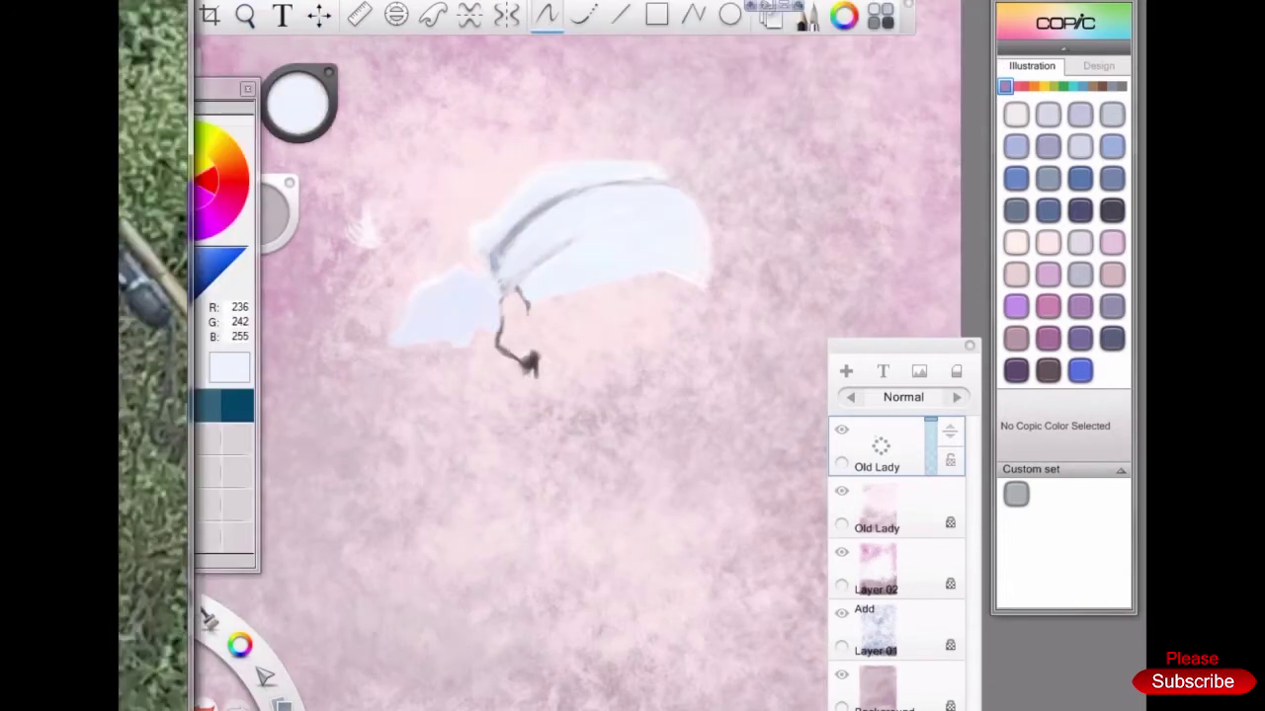
{"action": "mouse_move", "coordinate": [494, 266]}
{"action": "left_mouse_down"}
{"action": "mouse_move", "coordinate": [657, 178]}
{"action": "mouse_move", "coordinate": [573, 241]}
{"action": "left_mouse_up"}
{"action": "left_click", "coordinate": [240, 646]}
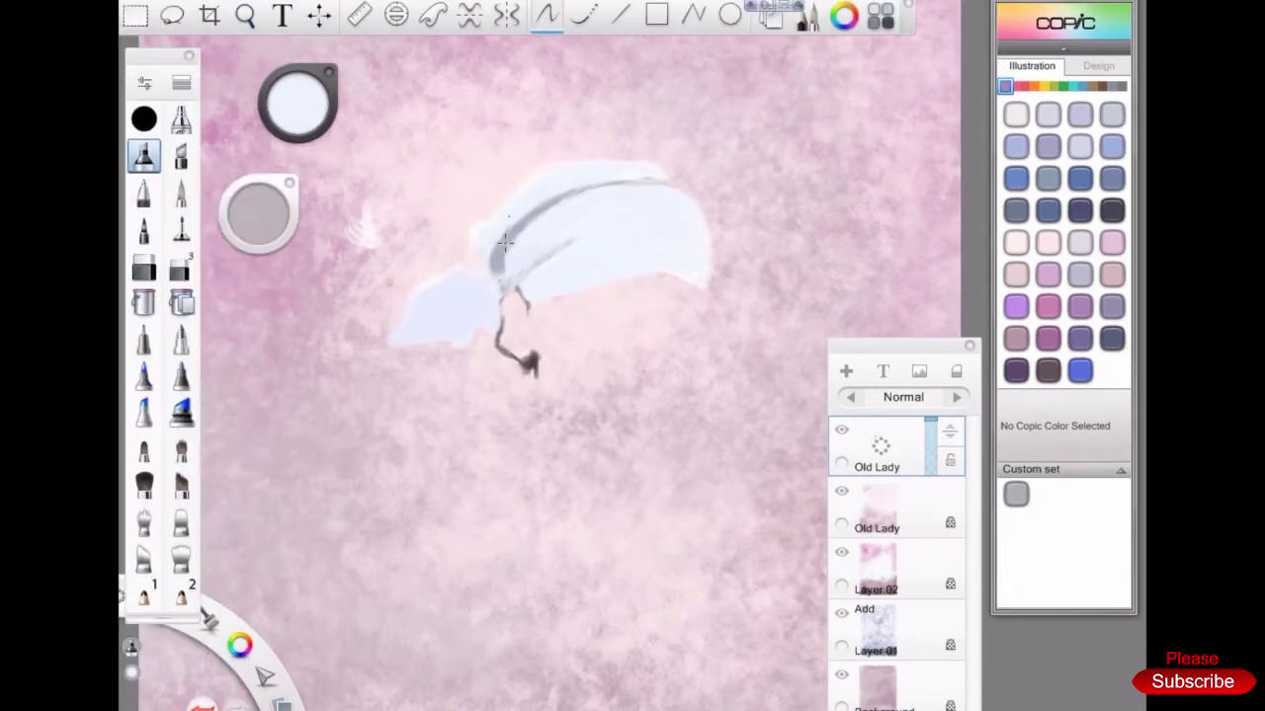
{"action": "left_click", "coordinate": [181, 193]}
{"action": "left_click_drag", "start_coordinate": [259, 215], "coordinate": [257, 281]}
{"action": "left_click_drag", "start_coordinate": [564, 192], "coordinate": [511, 230]}
{"action": "key", "text": "e"}
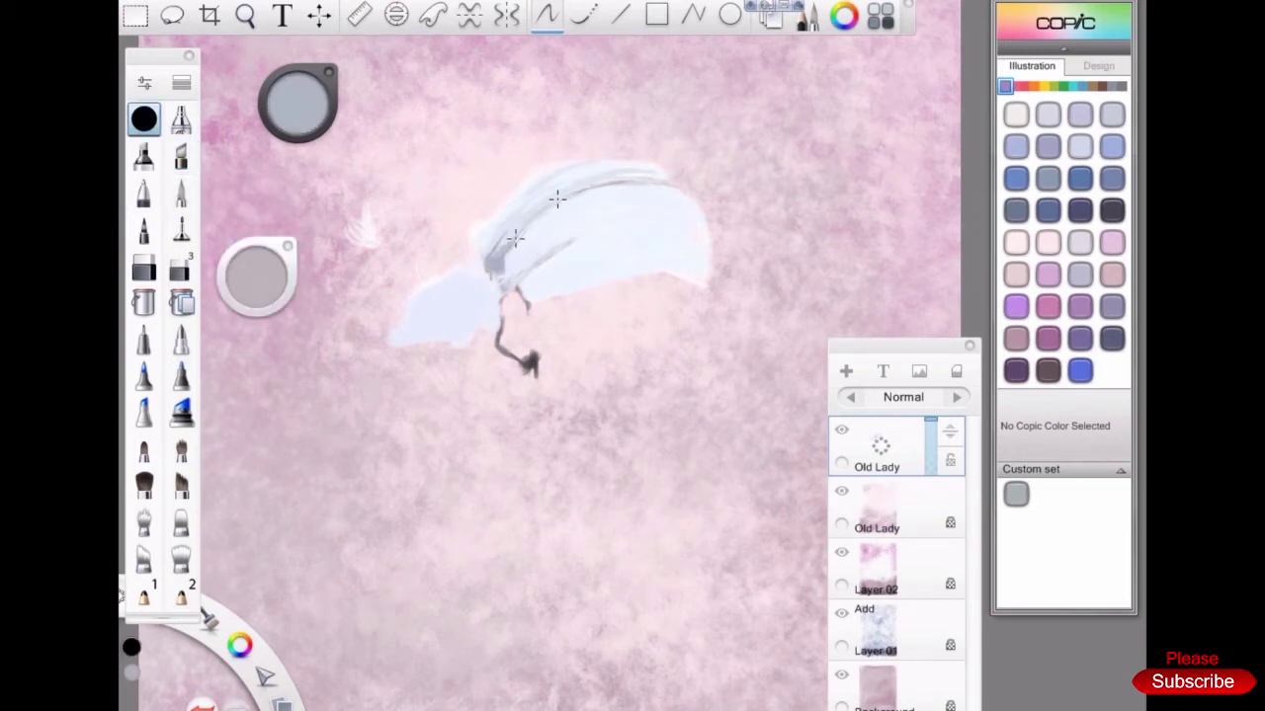
Airbrush a soft V99 Aubergine shadow around the head on a new layer beneath the scarf, and erase the stray white strokes
{"action": "left_click", "coordinate": [846, 370]}
{"action": "left_click", "coordinate": [1048, 371]}
{"action": "left_click_drag", "start_coordinate": [415, 217], "coordinate": [767, 366]}
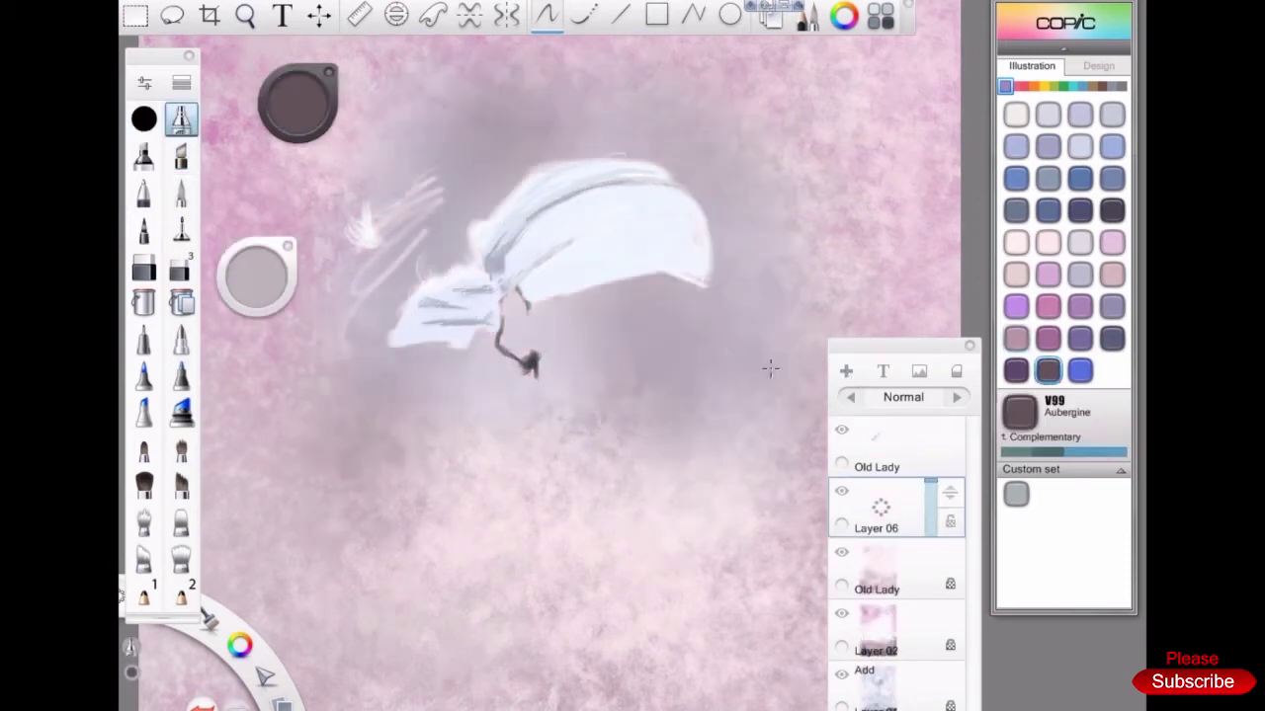
{"action": "left_click", "coordinate": [181, 267]}
{"action": "left_click_drag", "start_coordinate": [395, 247], "coordinate": [692, 316]}
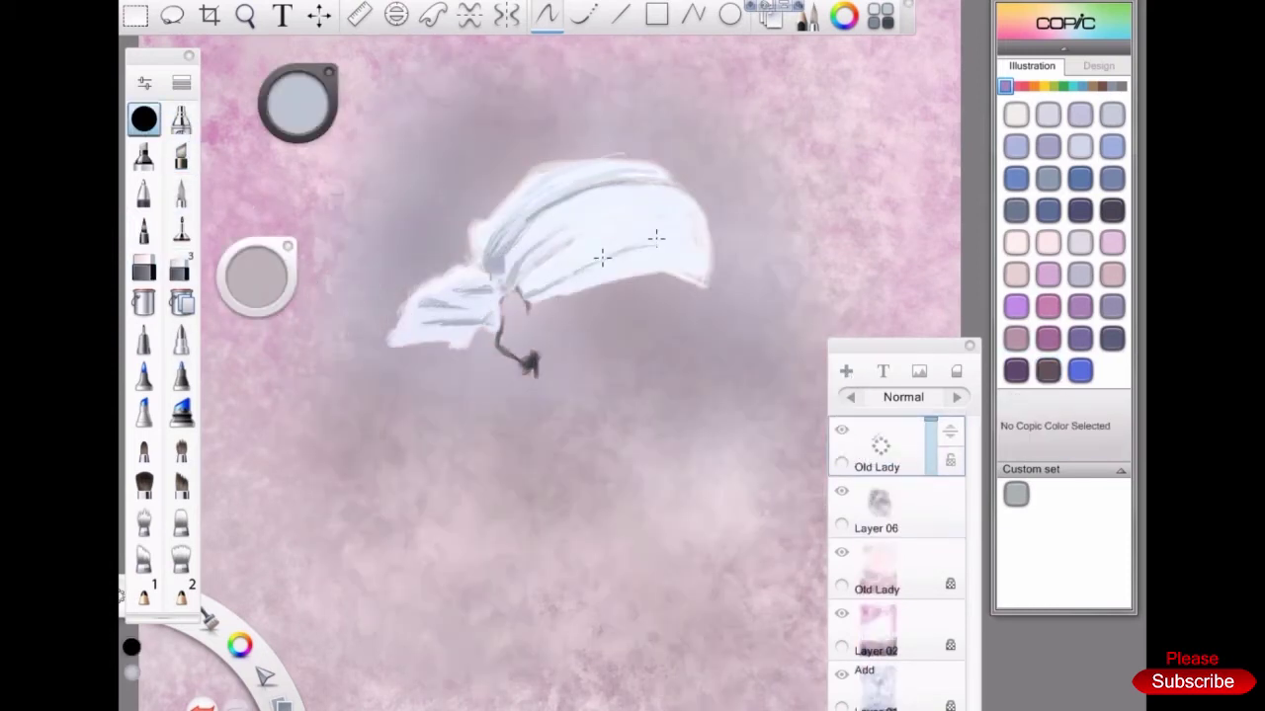
Darken the headscarf's lower edge and folds, and extend the knotted tail with pointed, shaded ends
{"action": "left_click_drag", "start_coordinate": [597, 286], "coordinate": [710, 276]}
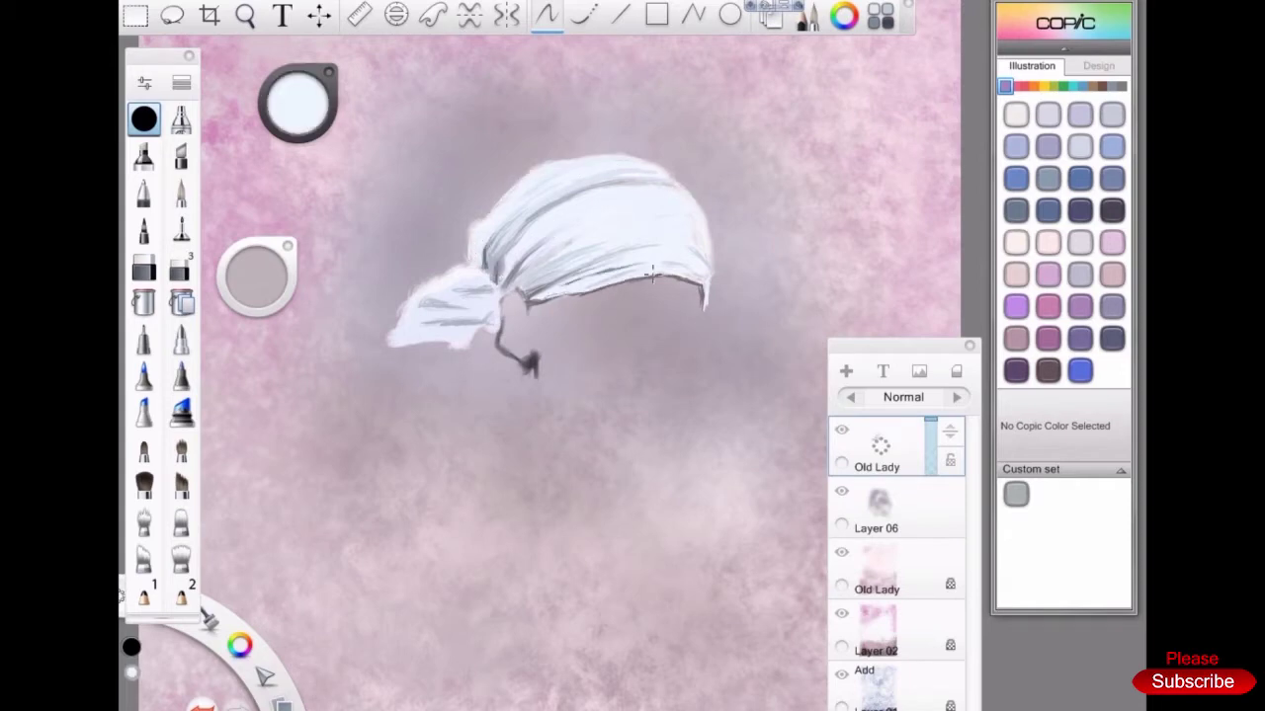
{"action": "left_click_drag", "start_coordinate": [577, 287], "coordinate": [514, 259]}
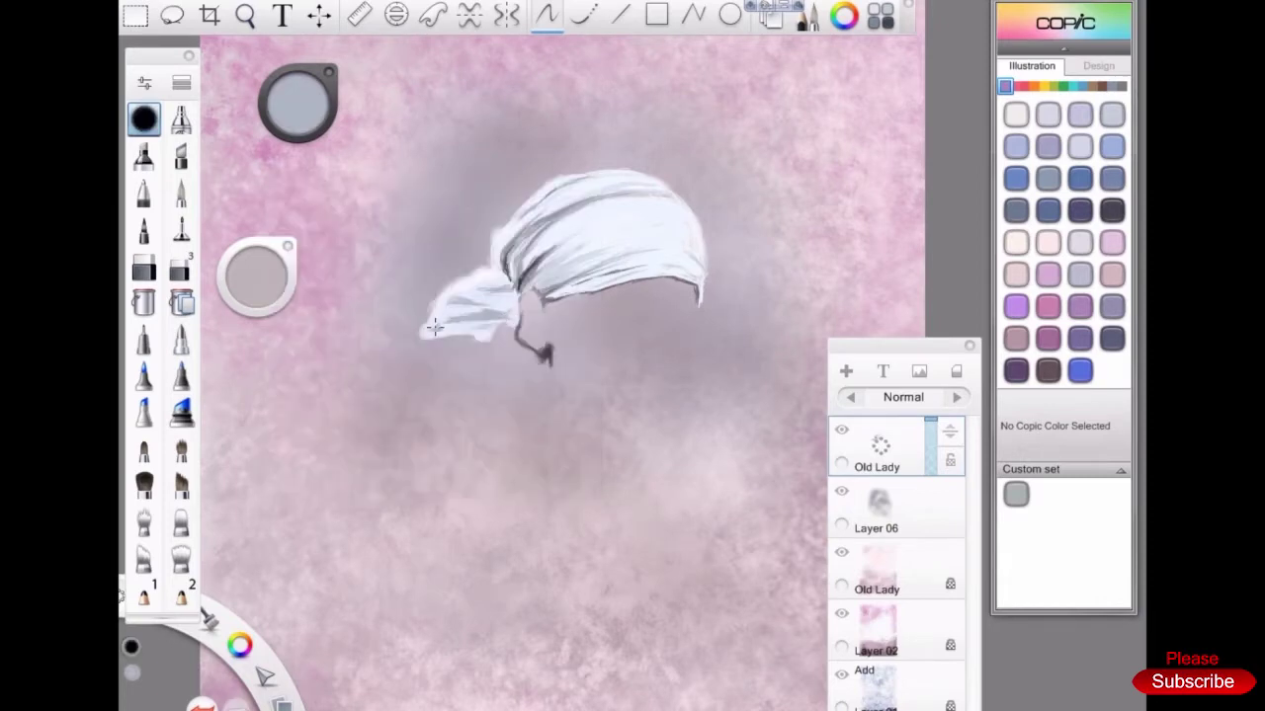
{"action": "mouse_move", "coordinate": [534, 286]}
{"action": "left_mouse_down"}
{"action": "mouse_move", "coordinate": [390, 331]}
{"action": "mouse_move", "coordinate": [435, 324]}
{"action": "left_mouse_up"}
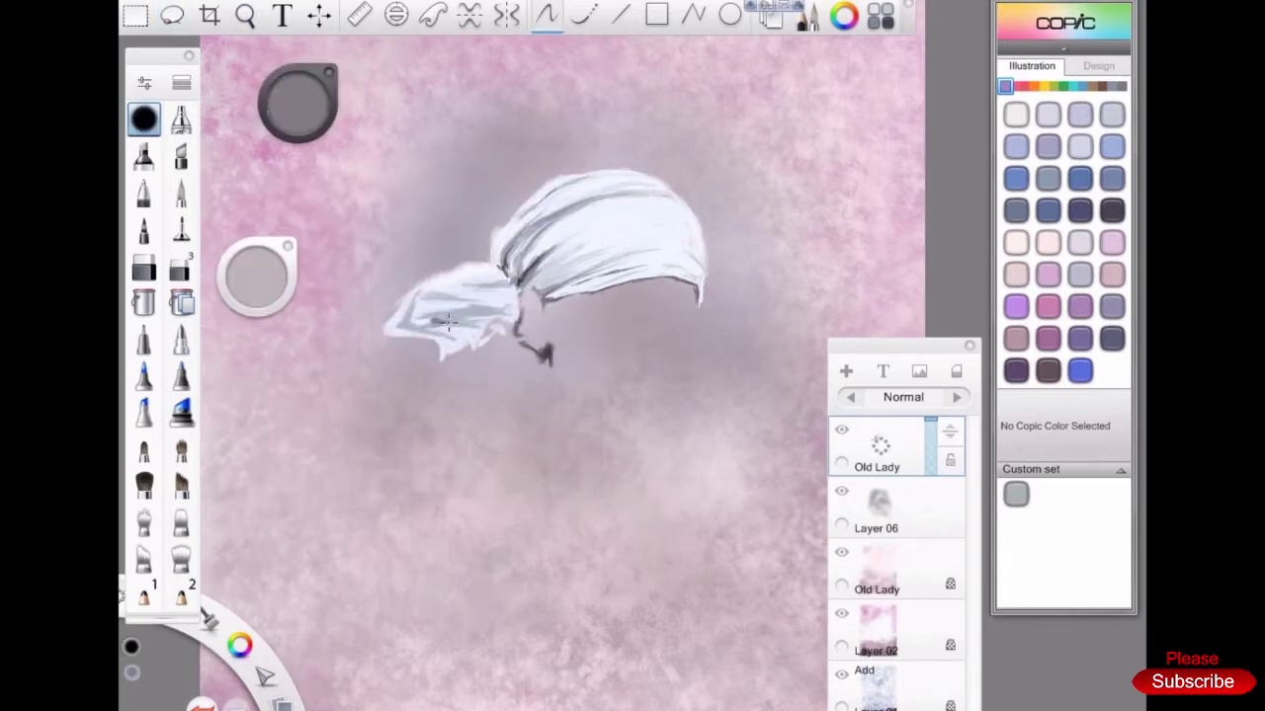
{"action": "left_click_drag", "start_coordinate": [515, 314], "coordinate": [449, 346]}
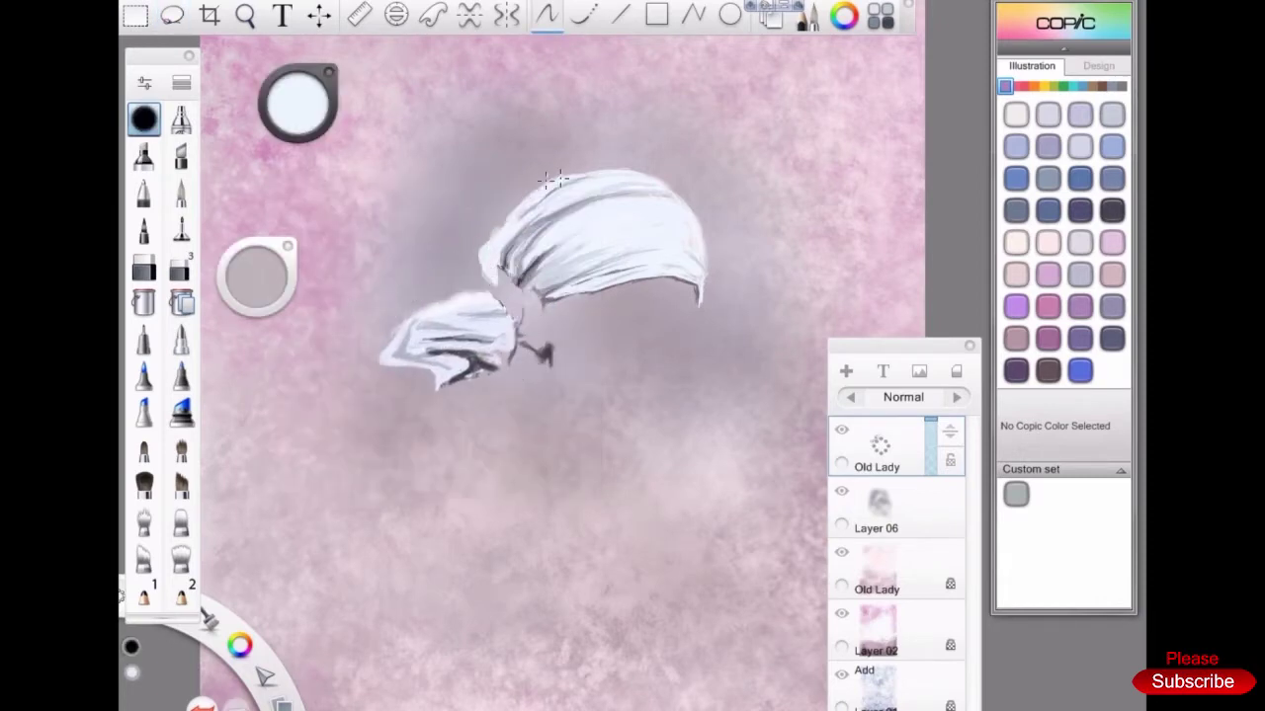
Join the scarf to its tail with dark strokes at the knot and airbrush soft grey-blue shading over the fabric
{"action": "left_click", "coordinate": [502, 272], "text": "alt"}
{"action": "mouse_move", "coordinate": [504, 275]}
{"action": "left_mouse_down"}
{"action": "mouse_move", "coordinate": [525, 296]}
{"action": "mouse_move", "coordinate": [546, 355]}
{"action": "left_mouse_up"}
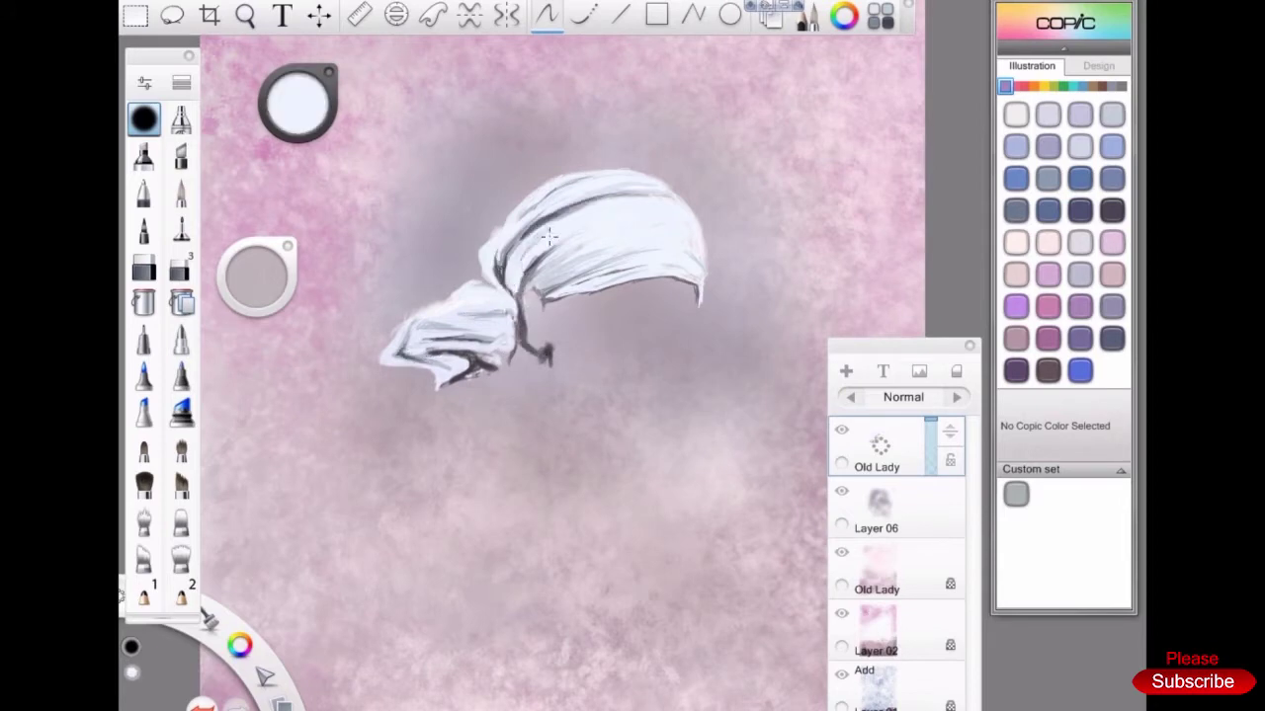
{"action": "key", "text": "b"}
{"action": "left_click_drag", "start_coordinate": [734, 203], "coordinate": [529, 262]}
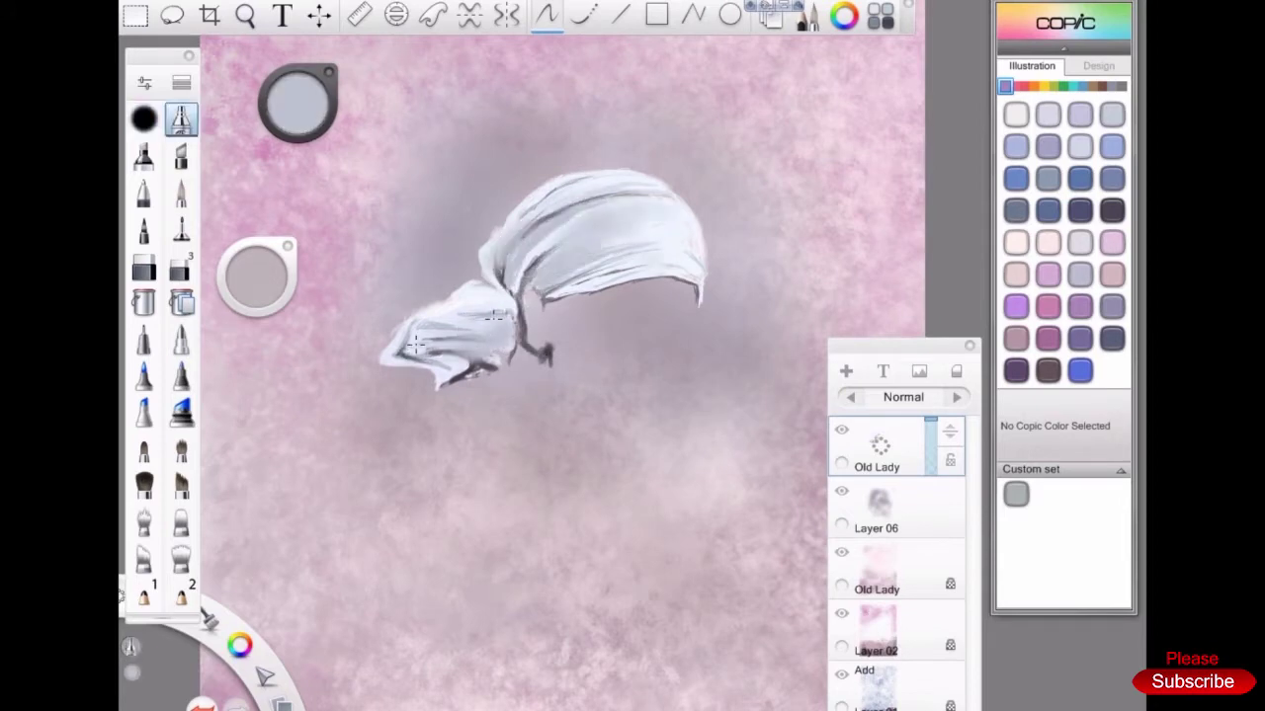
Deepen the folds of the knotted tail with sampled grey tones and light strokes between them
{"action": "left_click", "coordinate": [677, 247], "text": "alt"}
{"action": "key", "text": "b"}
{"action": "scroll", "coordinate": [743, 191], "scroll_direction": "up", "scroll_amount": 3}
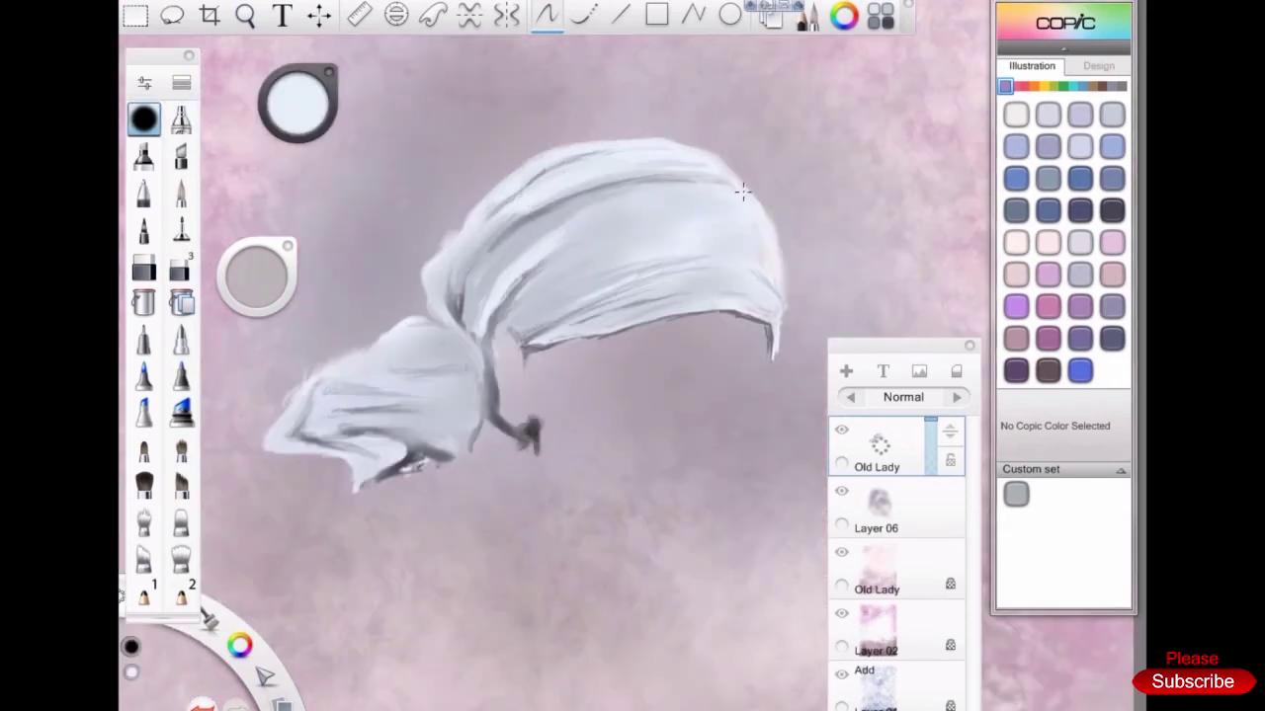
{"action": "left_click", "coordinate": [465, 288], "text": "alt"}
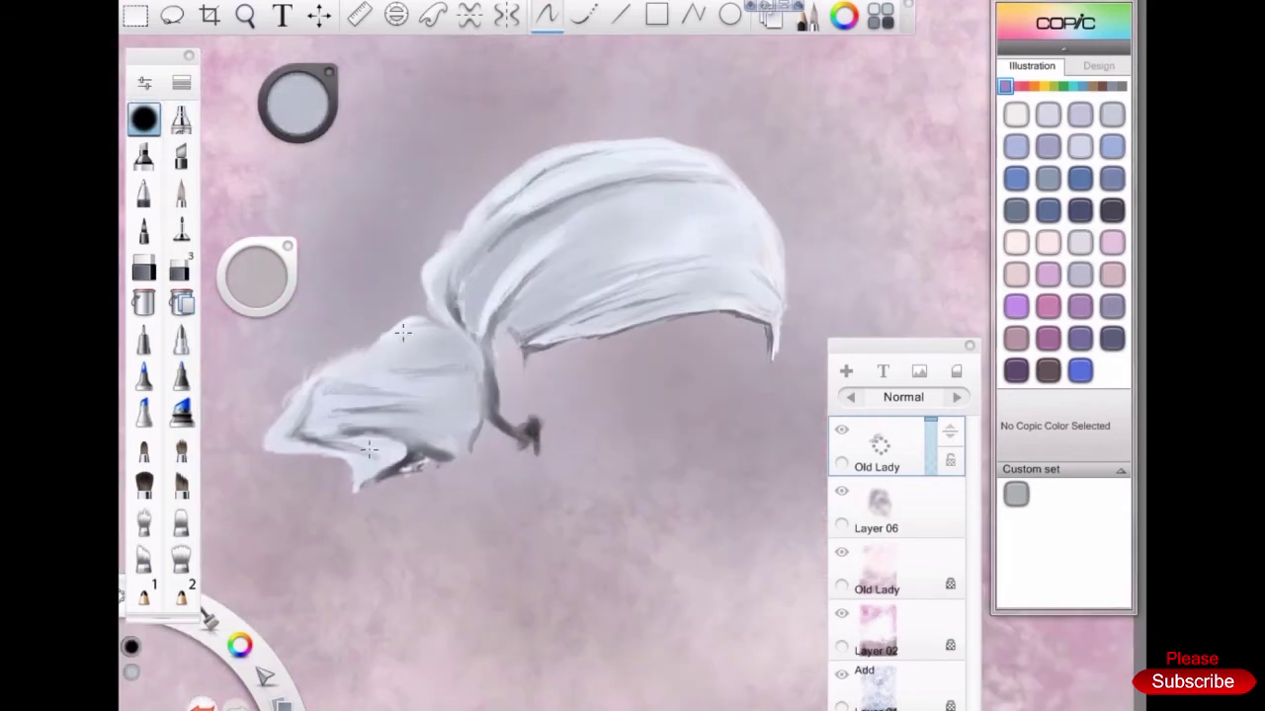
{"action": "left_click", "coordinate": [348, 409], "text": "alt"}
{"action": "left_click_drag", "start_coordinate": [347, 409], "coordinate": [454, 415]}
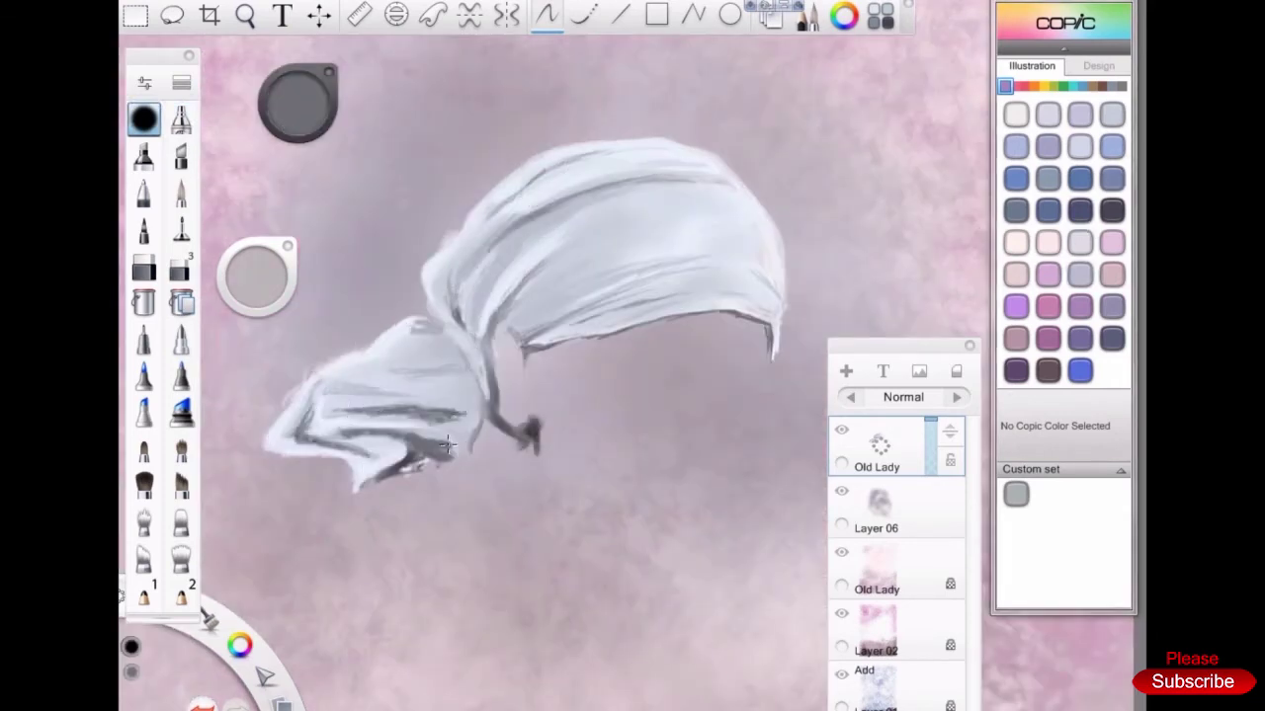
{"action": "left_click", "coordinate": [181, 82]}
{"action": "left_click", "coordinate": [474, 464]}
{"action": "left_click_drag", "start_coordinate": [336, 415], "coordinate": [451, 395]}
{"action": "scroll", "coordinate": [446, 365], "scroll_direction": "down", "scroll_amount": 2}
{"action": "scroll", "coordinate": [445, 366], "scroll_direction": "up", "scroll_amount": 2}
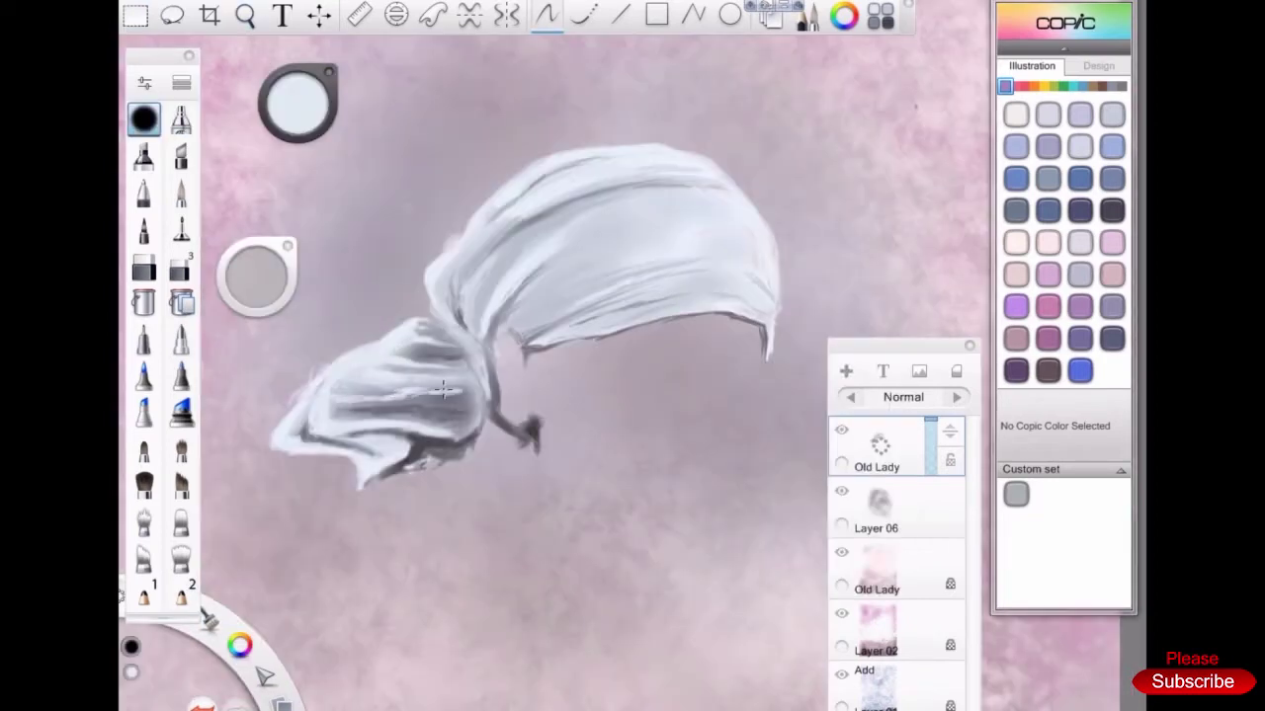
Brighten the main body of the headscarf with near-white strokes and soft airbrushing
{"action": "mouse_move", "coordinate": [719, 286]}
{"action": "left_mouse_down"}
{"action": "mouse_move", "coordinate": [533, 326]}
{"action": "mouse_move", "coordinate": [579, 280]}
{"action": "mouse_move", "coordinate": [514, 282]}
{"action": "left_mouse_up"}
{"action": "left_click_drag", "start_coordinate": [311, 124], "coordinate": [318, 67]}
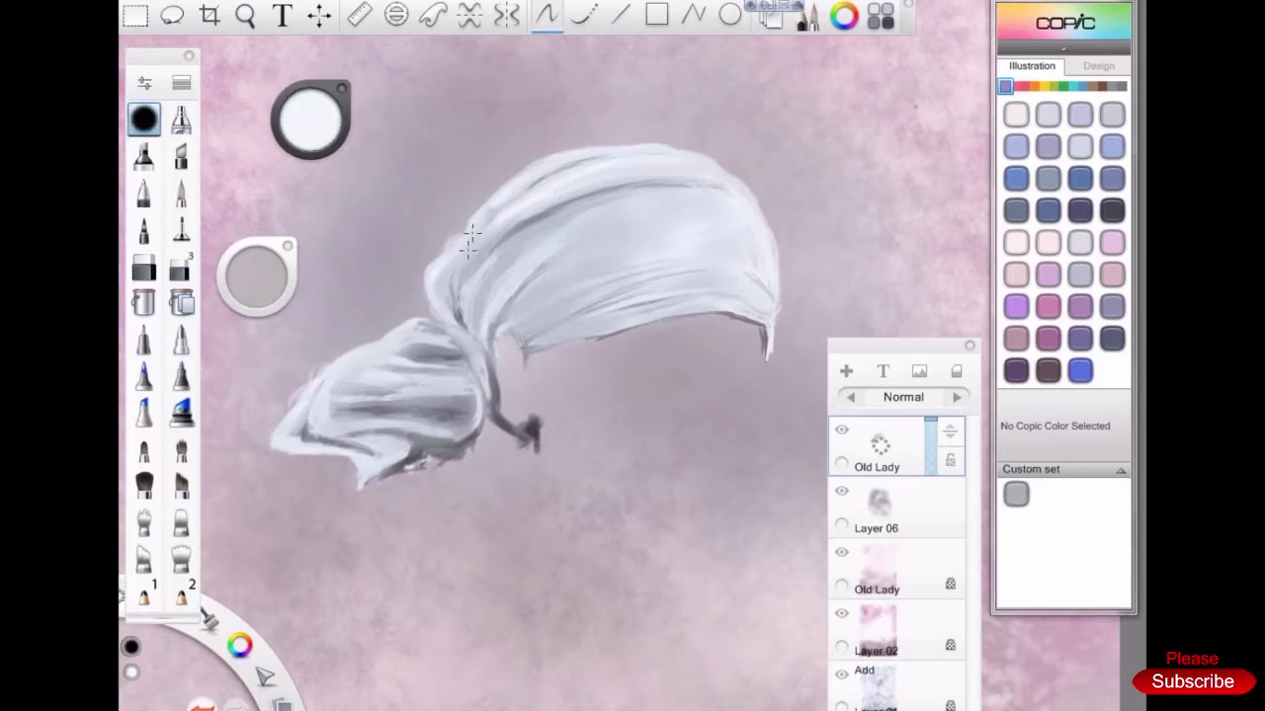
{"action": "left_click", "coordinate": [181, 119]}
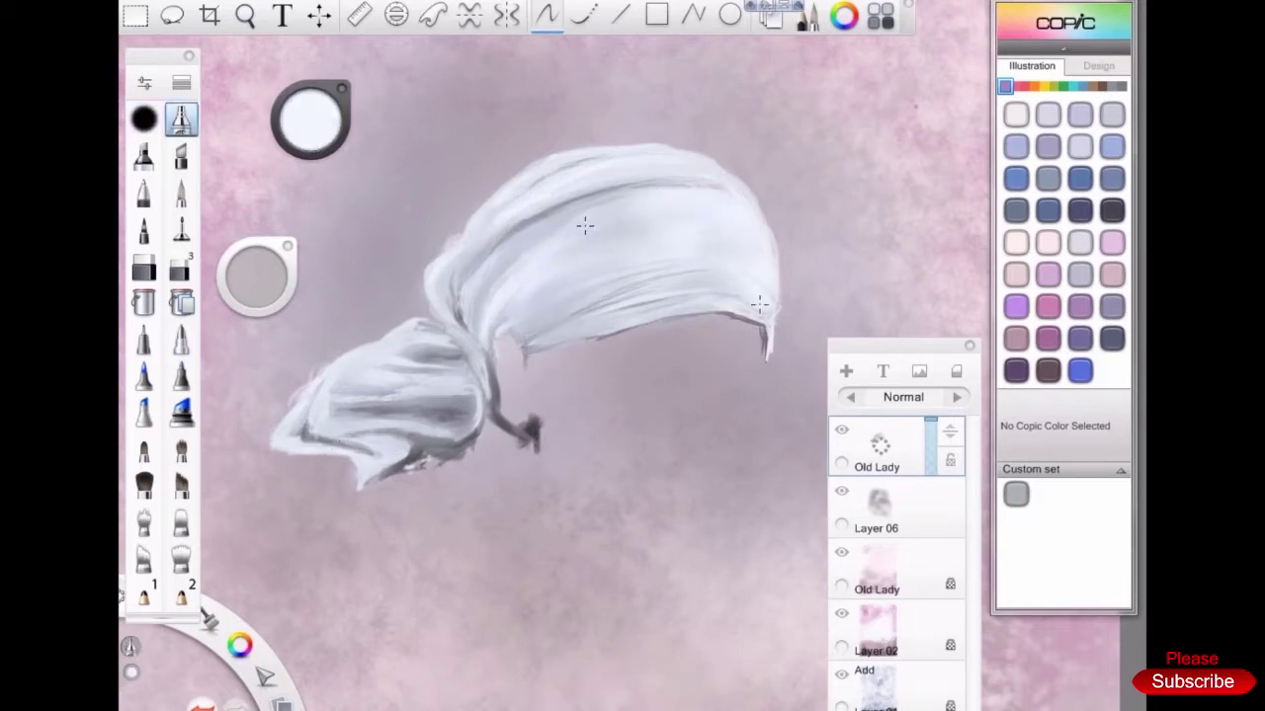
Paint the basic ear shape below the scarf knot in near-black brown and grey
{"action": "scroll", "coordinate": [499, 353], "scroll_direction": "up", "scroll_amount": 2}
{"action": "left_click_drag", "start_coordinate": [499, 346], "coordinate": [539, 474]}
{"action": "scroll", "coordinate": [499, 352], "scroll_direction": "up", "scroll_amount": 2}
{"action": "left_click_drag", "start_coordinate": [435, 256], "coordinate": [445, 355]}
{"action": "left_click", "coordinate": [310, 119]}
{"action": "left_click_drag", "start_coordinate": [193, 80], "coordinate": [193, 269]}
{"action": "left_click_drag", "start_coordinate": [445, 267], "coordinate": [435, 385]}
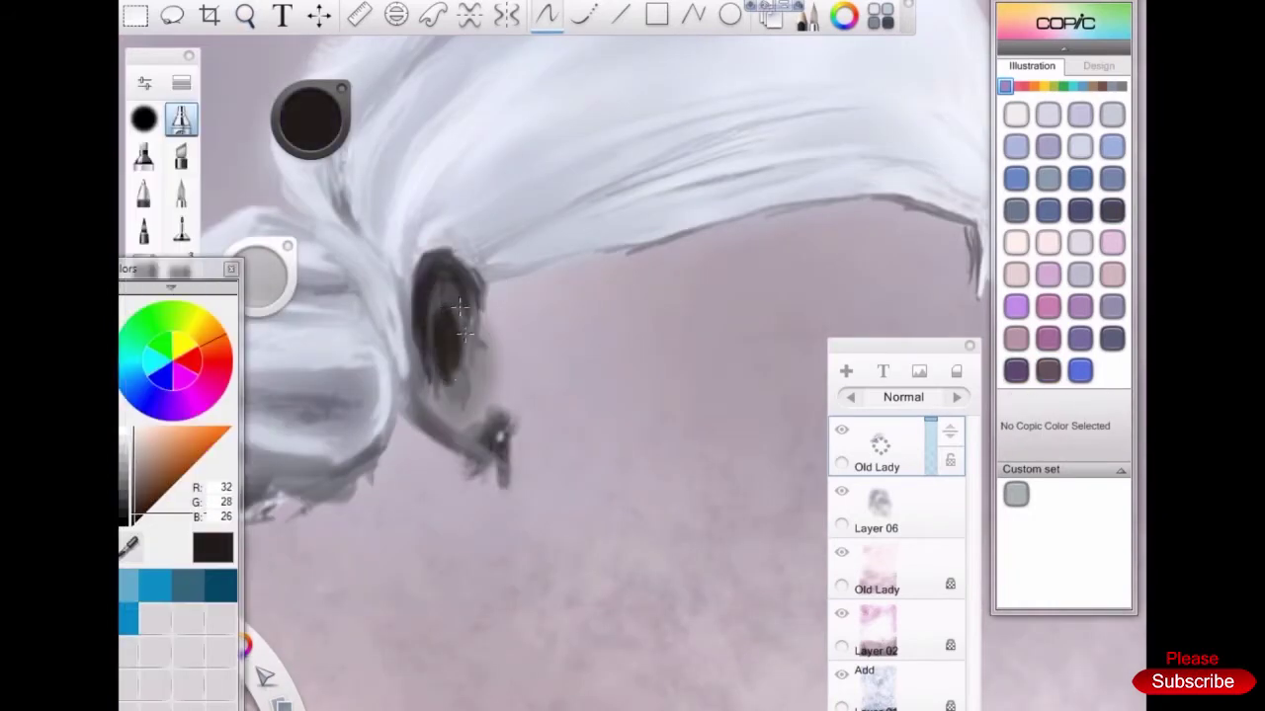
Refine the ear with sampled darks, defining its rim, inner hollow and lobe
{"action": "left_click_drag", "start_coordinate": [408, 257], "coordinate": [417, 371]}
{"action": "left_click", "coordinate": [408, 284], "text": "alt"}
{"action": "scroll", "coordinate": [444, 338], "scroll_direction": "up", "scroll_amount": 2}
{"action": "left_click_drag", "start_coordinate": [465, 326], "coordinate": [514, 396]}
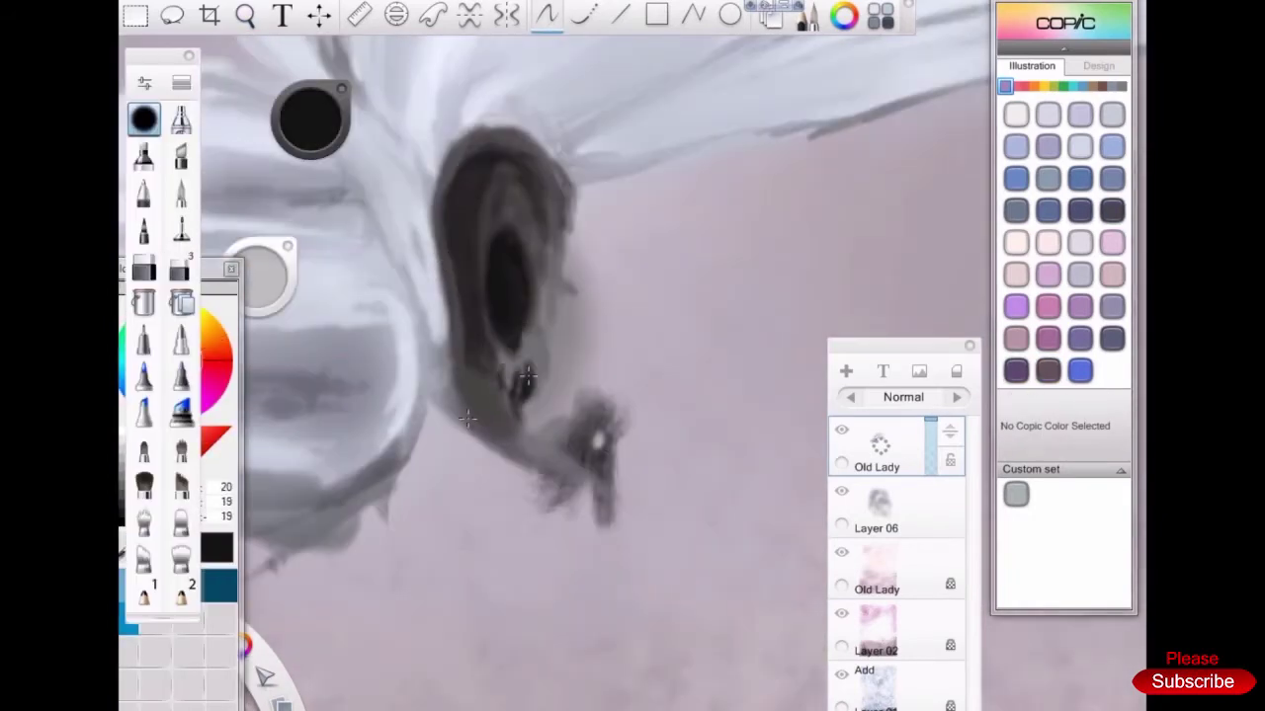
{"action": "scroll", "coordinate": [432, 336], "scroll_direction": "down", "scroll_amount": 2}
{"action": "left_click_drag", "start_coordinate": [433, 336], "coordinate": [494, 405]}
Paint white strands of hair at the temple beside the ear and darken the scarf edge above them
{"action": "left_click", "coordinate": [632, 212], "text": "alt"}
{"action": "mouse_move", "coordinate": [534, 316]}
{"action": "left_mouse_down"}
{"action": "mouse_move", "coordinate": [672, 257]}
{"action": "mouse_move", "coordinate": [662, 235]}
{"action": "mouse_move", "coordinate": [632, 317]}
{"action": "left_mouse_up"}
{"action": "left_click", "coordinate": [664, 225], "text": "alt"}
{"action": "mouse_move", "coordinate": [682, 237]}
{"action": "left_mouse_down"}
{"action": "mouse_move", "coordinate": [554, 346]}
{"action": "mouse_move", "coordinate": [642, 326]}
{"action": "left_mouse_up"}
{"action": "left_click_drag", "start_coordinate": [533, 296], "coordinate": [553, 267]}
{"action": "key", "text": "e"}
{"action": "left_click_drag", "start_coordinate": [573, 336], "coordinate": [672, 267]}
{"action": "mouse_move", "coordinate": [578, 295]}
{"action": "left_mouse_down"}
{"action": "mouse_move", "coordinate": [613, 232]}
{"action": "mouse_move", "coordinate": [671, 247]}
{"action": "left_mouse_up"}
{"action": "left_click", "coordinate": [482, 297], "text": "alt"}
{"action": "left_click_drag", "start_coordinate": [516, 252], "coordinate": [692, 213]}
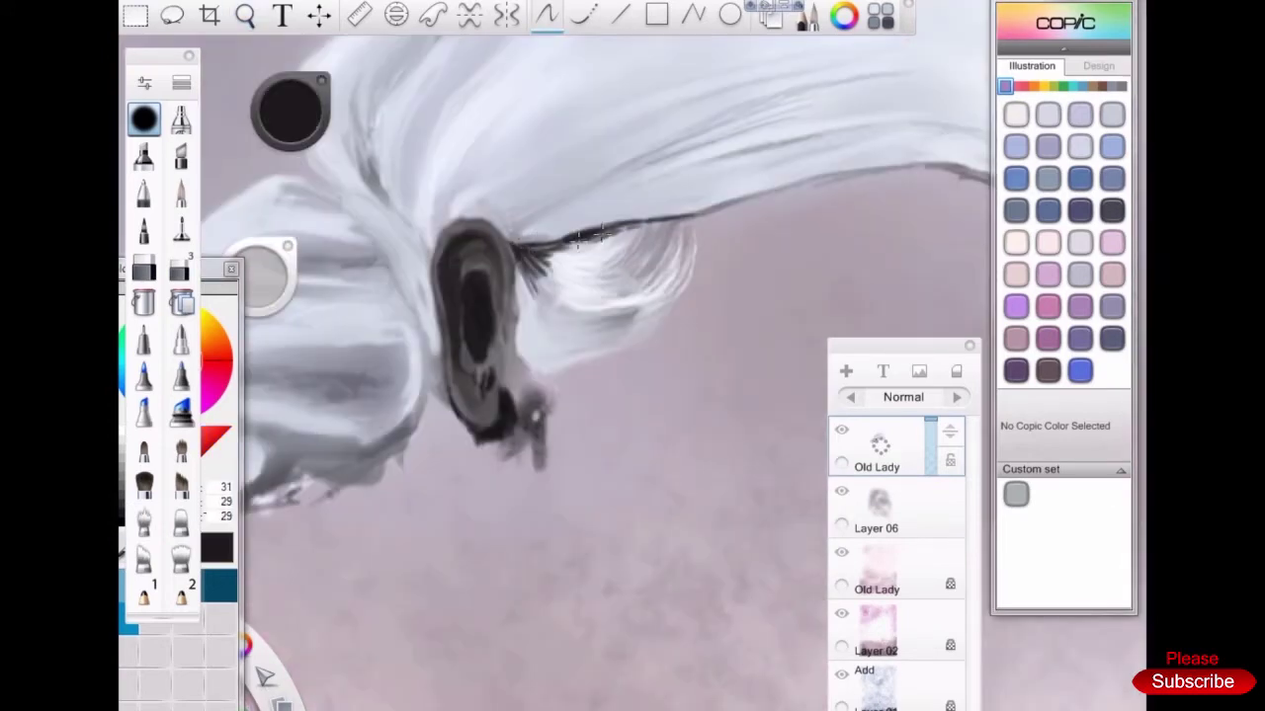
Block in the dark grey cheek and neck below the ear and the white hair
{"action": "left_click_drag", "start_coordinate": [533, 247], "coordinate": [415, 158]}
{"action": "left_click", "coordinate": [437, 283], "text": "alt"}
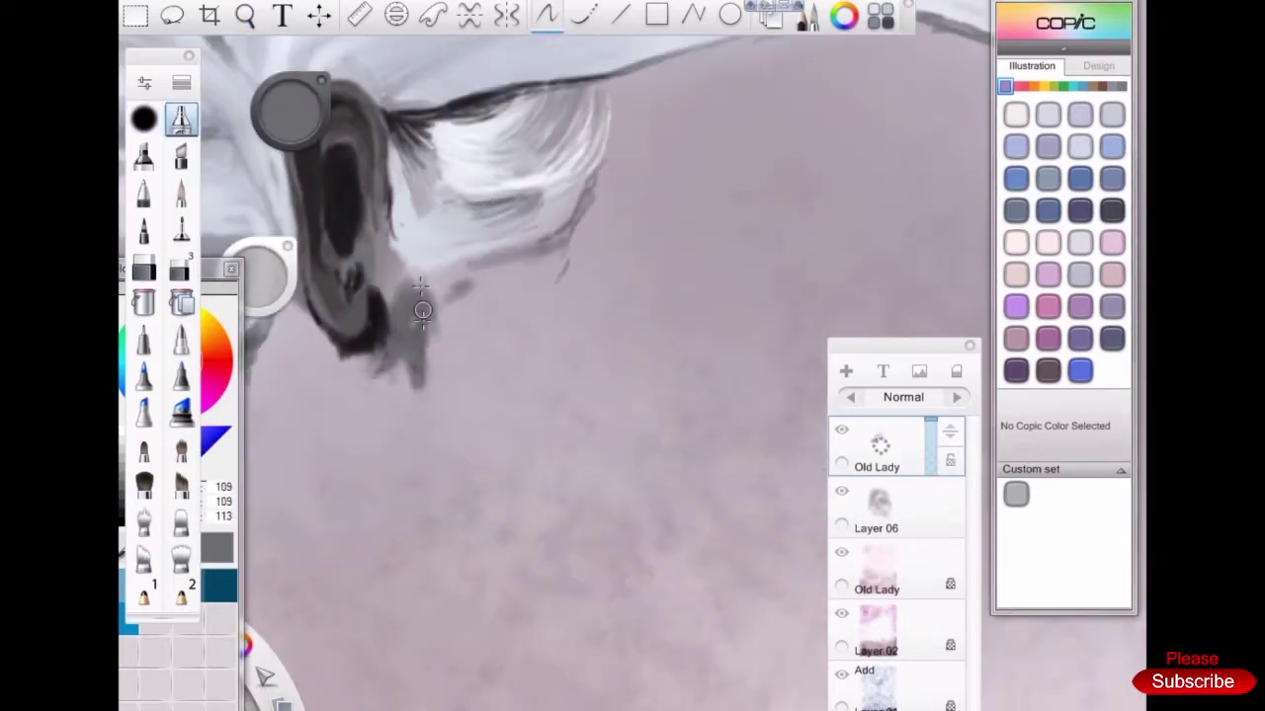
{"action": "left_click", "coordinate": [437, 284], "text": "alt"}
{"action": "scroll", "coordinate": [451, 333], "scroll_direction": "down", "scroll_amount": 3}
{"action": "left_click_drag", "start_coordinate": [415, 346], "coordinate": [366, 434]}
{"action": "left_click_drag", "start_coordinate": [395, 395], "coordinate": [513, 326]}
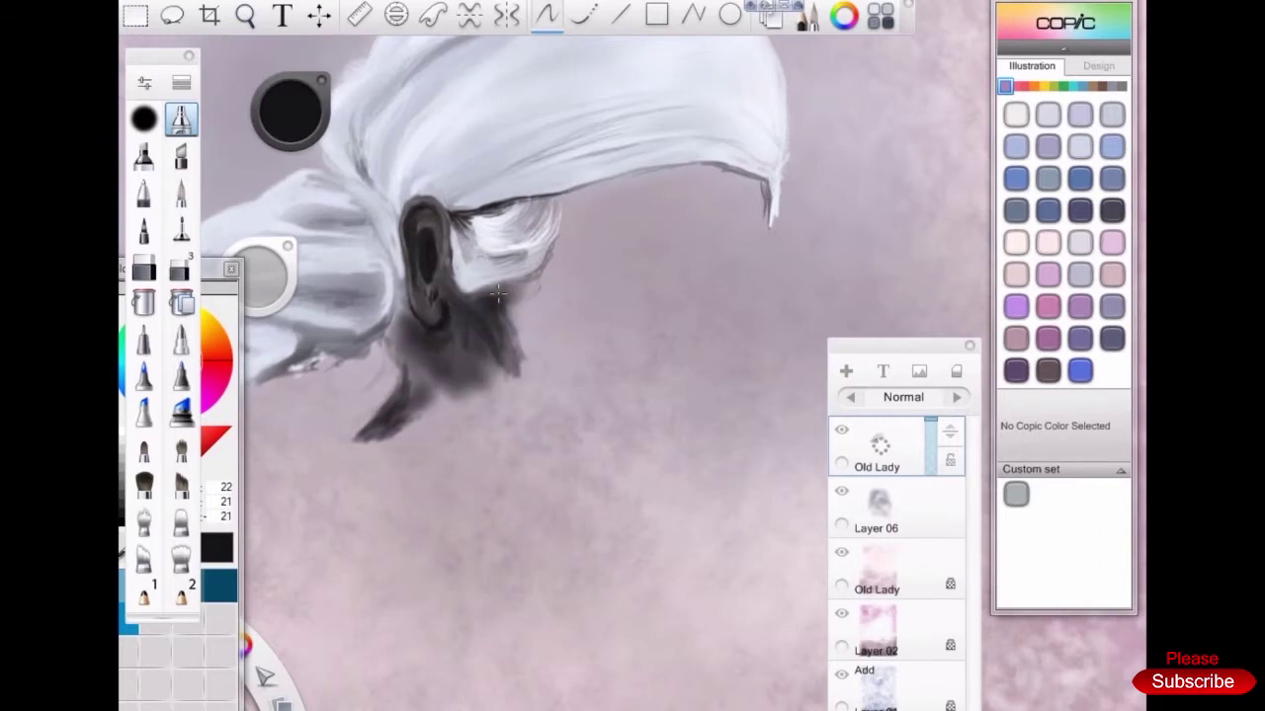
Block in the face under the headscarf with soft dark brown, from forehead to chin
{"action": "scroll", "coordinate": [513, 326], "scroll_direction": "down", "scroll_amount": 3}
{"action": "left_click", "coordinate": [553, 326], "text": "alt"}
{"action": "left_click_drag", "start_coordinate": [652, 276], "coordinate": [614, 389]}
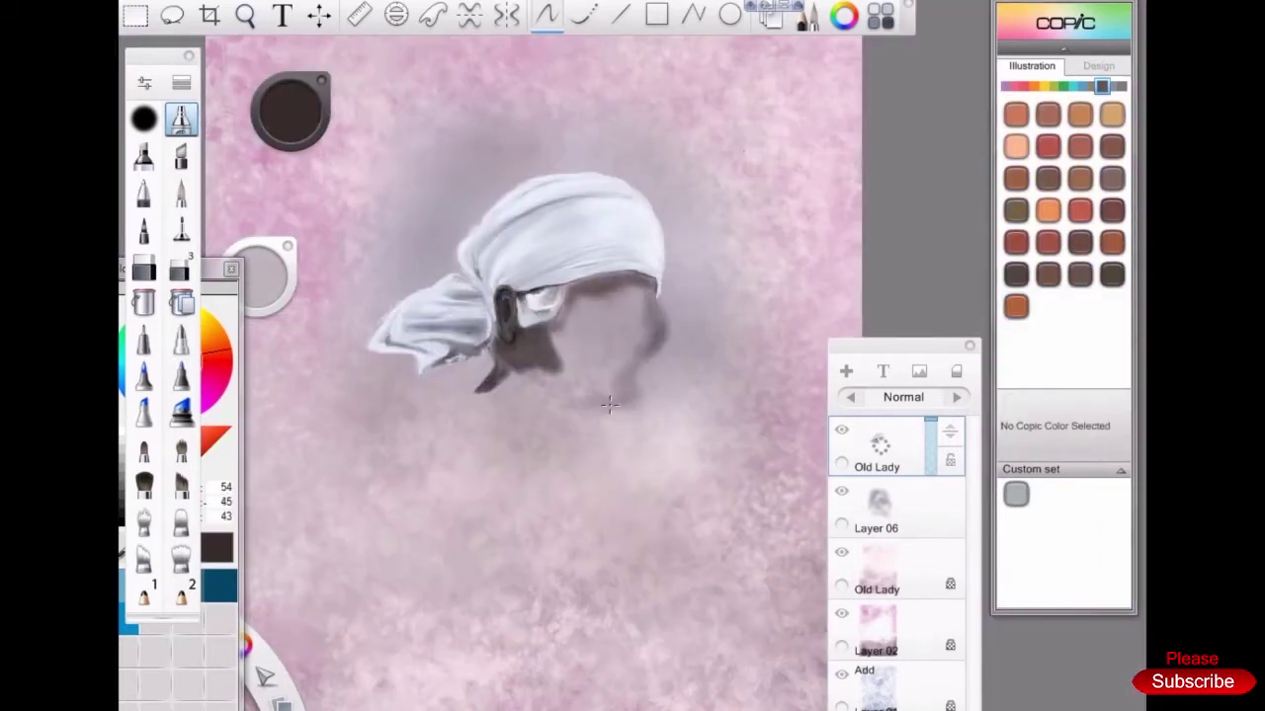
{"action": "scroll", "coordinate": [613, 388], "scroll_direction": "up", "scroll_amount": 2}
{"action": "mouse_move", "coordinate": [570, 339]}
{"action": "left_mouse_down"}
{"action": "mouse_move", "coordinate": [647, 380]}
{"action": "mouse_move", "coordinate": [574, 301]}
{"action": "mouse_move", "coordinate": [644, 307]}
{"action": "mouse_move", "coordinate": [485, 393]}
{"action": "mouse_move", "coordinate": [675, 391]}
{"action": "left_mouse_up"}
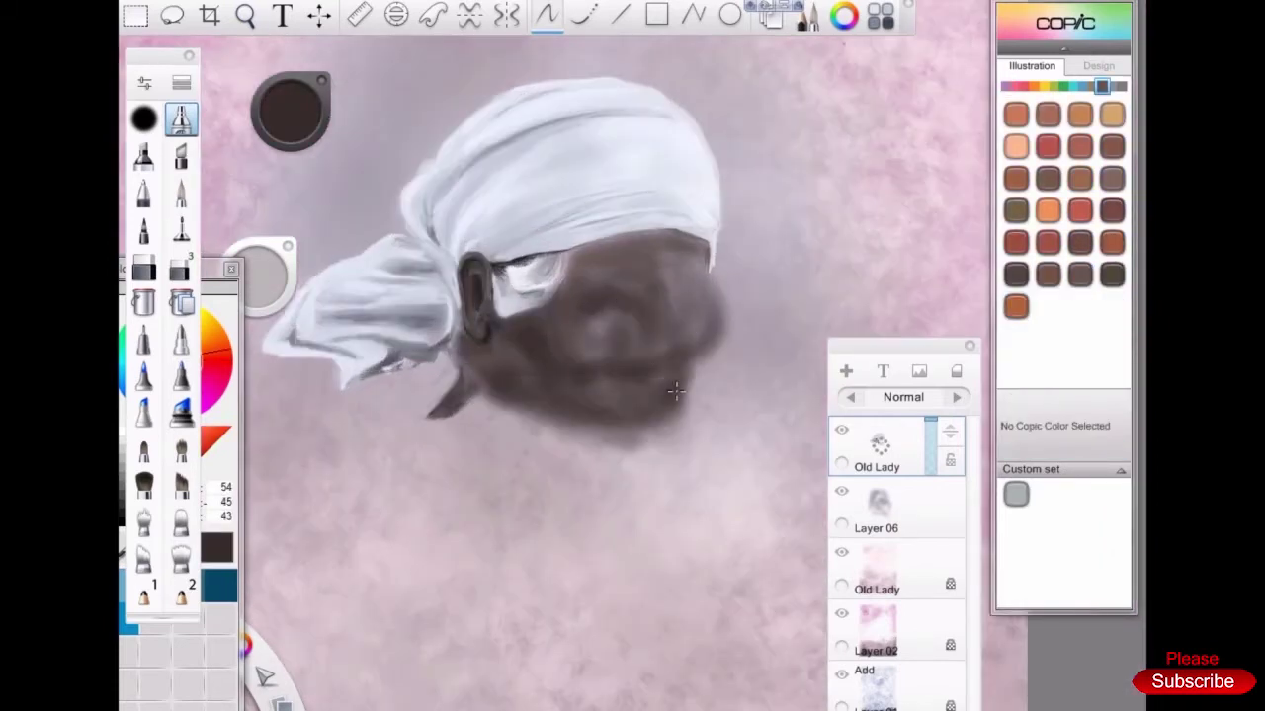
Paint dark eye sockets and mouth shadows on the face, and model the nose and far cheek with lighter tones
{"action": "left_click_drag", "start_coordinate": [575, 307], "coordinate": [610, 293]}
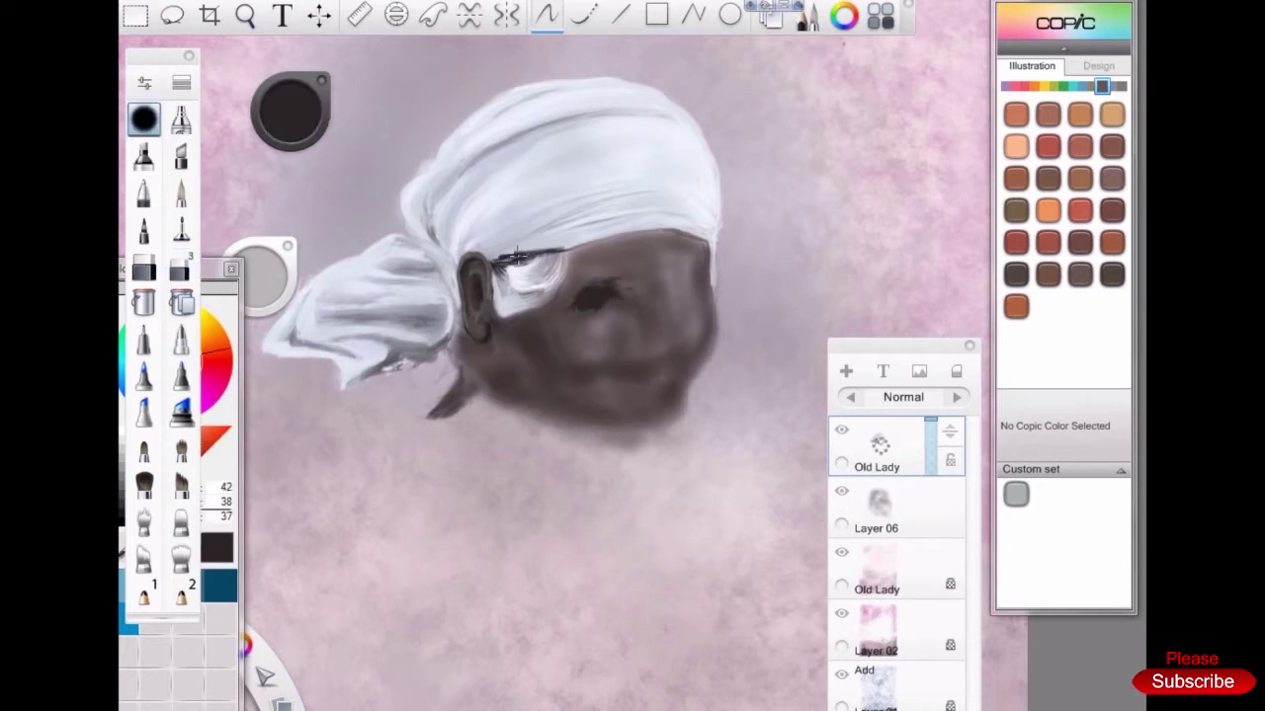
{"action": "mouse_move", "coordinate": [625, 285]}
{"action": "left_mouse_down"}
{"action": "mouse_move", "coordinate": [677, 367]}
{"action": "mouse_move", "coordinate": [625, 364]}
{"action": "left_mouse_up"}
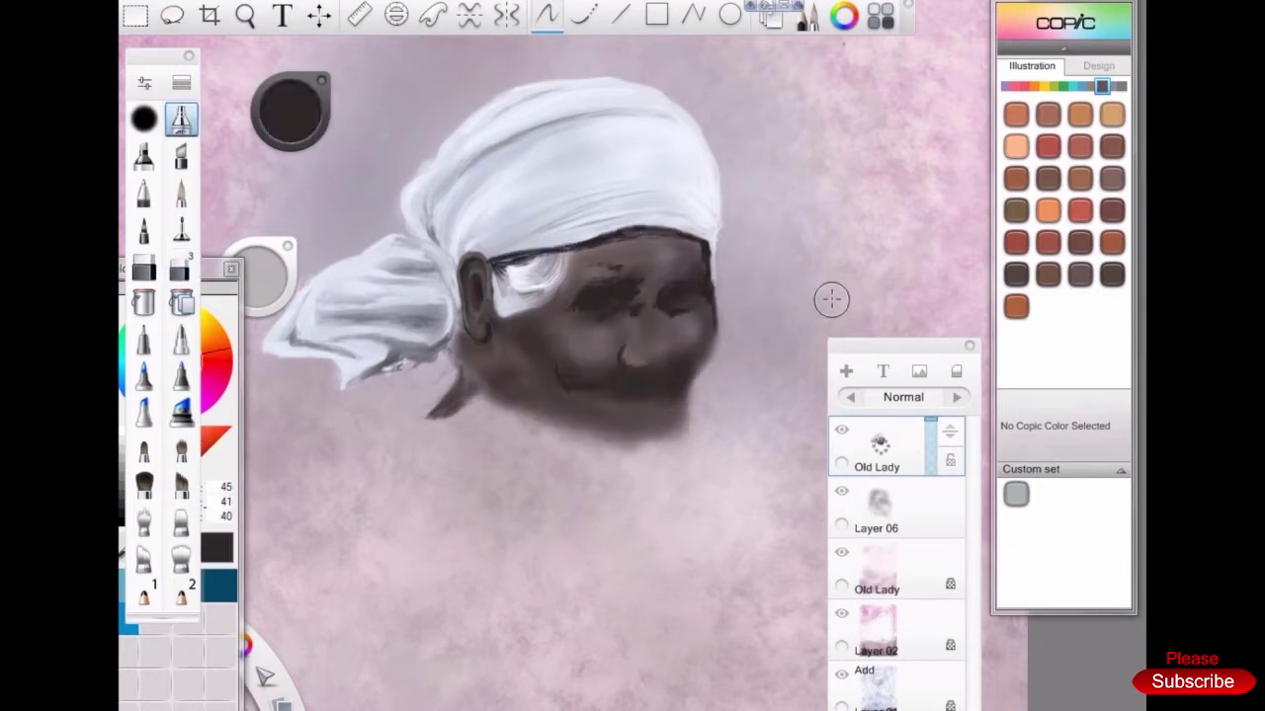
{"action": "scroll", "coordinate": [633, 316], "scroll_direction": "up", "scroll_amount": 3}
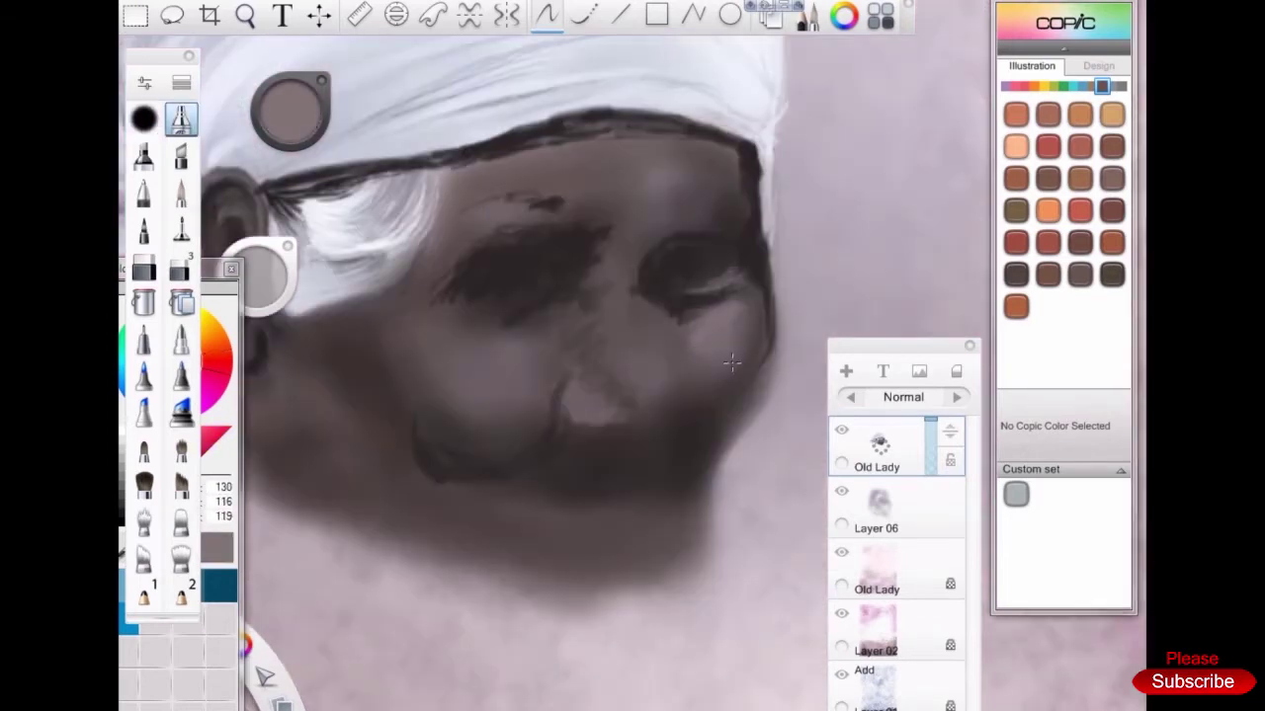
{"action": "left_click", "coordinate": [662, 435], "text": "alt"}
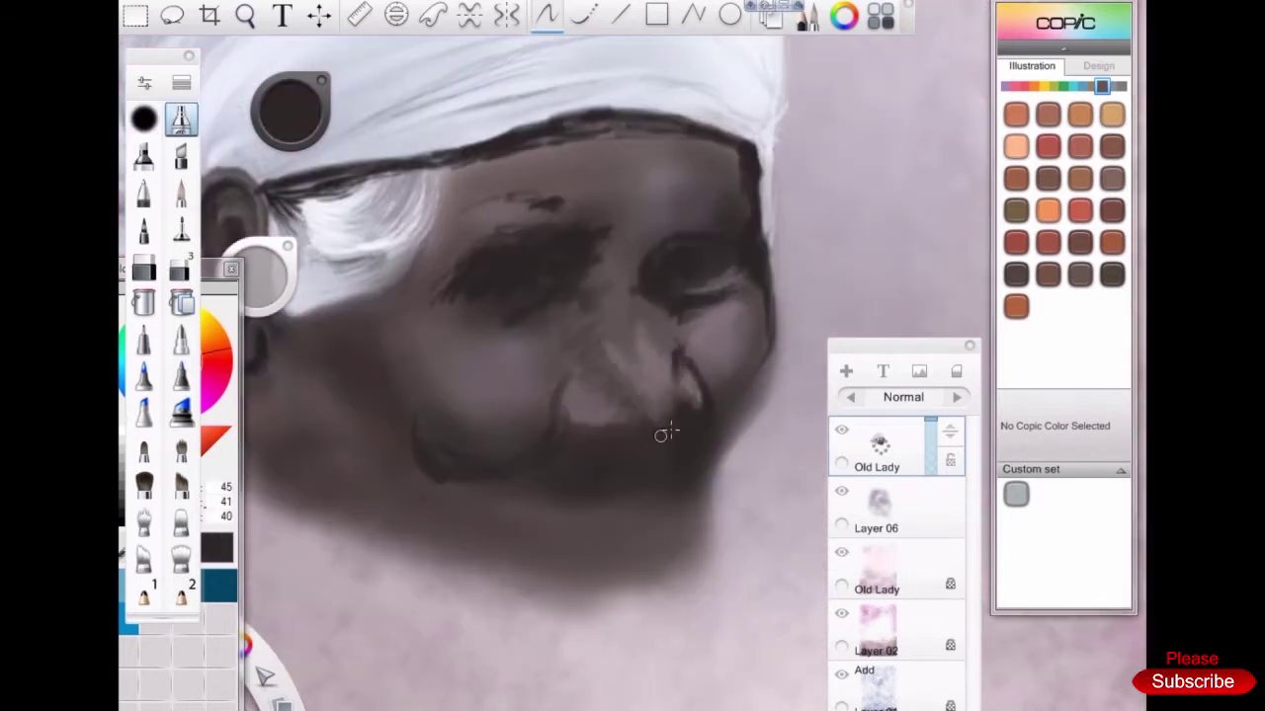
Blend the forehead, brows and temple with sampled face tones, softening the dark line beneath the headscarf
{"action": "left_click", "coordinate": [720, 245], "text": "alt"}
{"action": "left_click_drag", "start_coordinate": [464, 183], "coordinate": [736, 178]}
{"action": "left_click", "coordinate": [464, 188], "text": "alt"}
{"action": "mouse_move", "coordinate": [484, 163]}
{"action": "left_mouse_down"}
{"action": "mouse_move", "coordinate": [478, 203]}
{"action": "mouse_move", "coordinate": [621, 147]}
{"action": "mouse_move", "coordinate": [532, 277]}
{"action": "mouse_move", "coordinate": [417, 289]}
{"action": "left_mouse_up"}
{"action": "left_click", "coordinate": [417, 289], "text": "alt"}
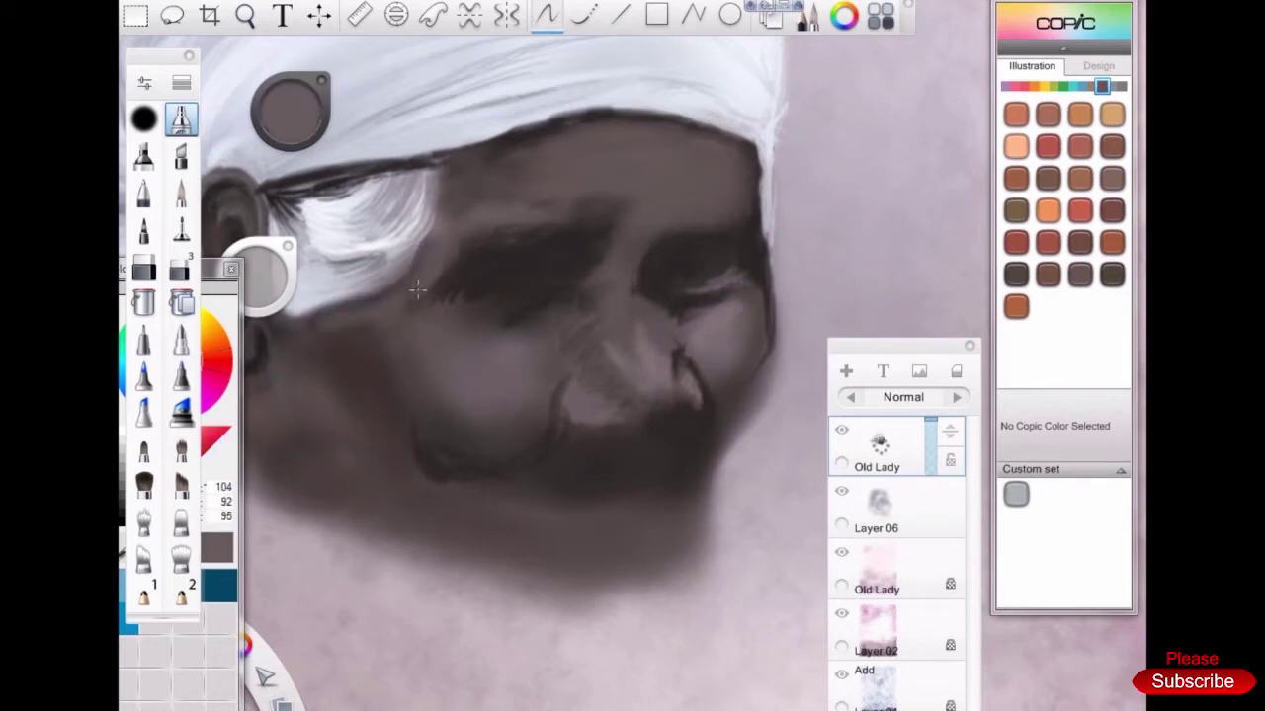
{"action": "left_click", "coordinate": [466, 180], "text": "alt"}
{"action": "left_click", "coordinate": [728, 175], "text": "alt"}
{"action": "scroll", "coordinate": [412, 283], "scroll_direction": "down", "scroll_amount": 5}
{"action": "scroll", "coordinate": [524, 262], "scroll_direction": "up", "scroll_amount": 4}
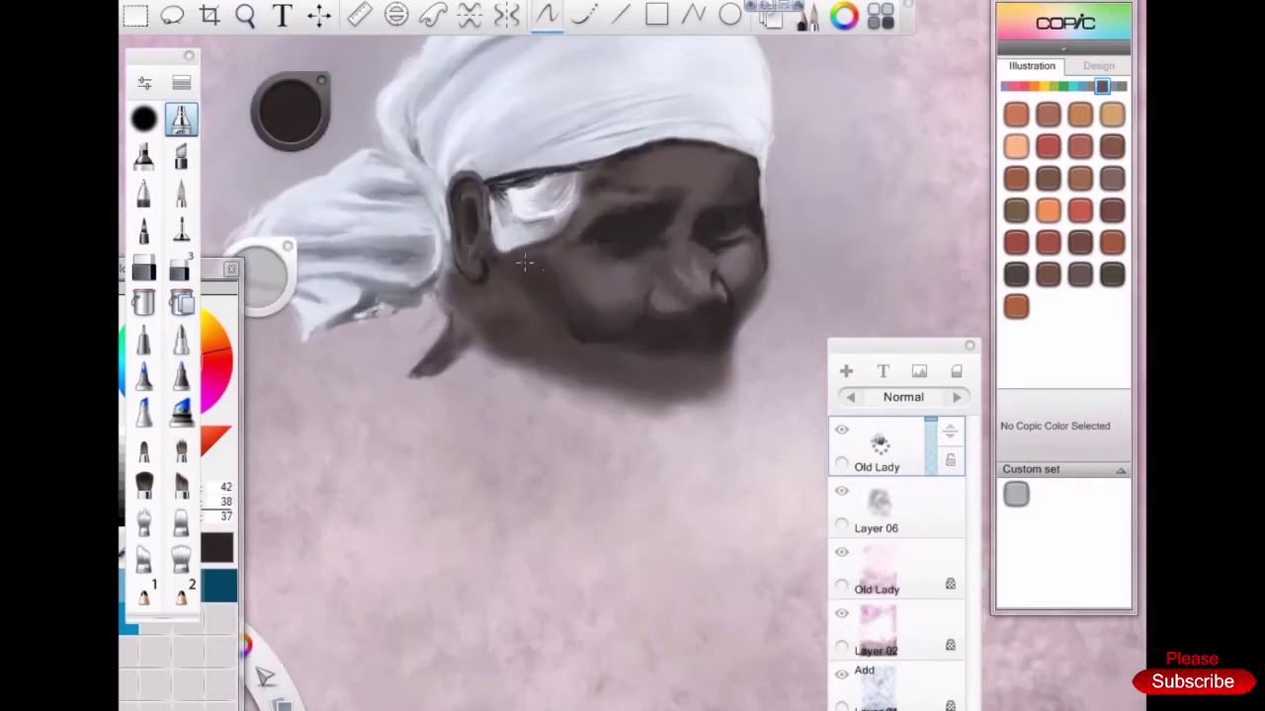
Blend the jaw and cheek with sampled dark browns and brighten the tip of the nose with a lighter grey-brown
{"action": "scroll", "coordinate": [642, 287], "scroll_direction": "up", "scroll_amount": 4}
{"action": "left_click", "coordinate": [435, 382], "text": "alt"}
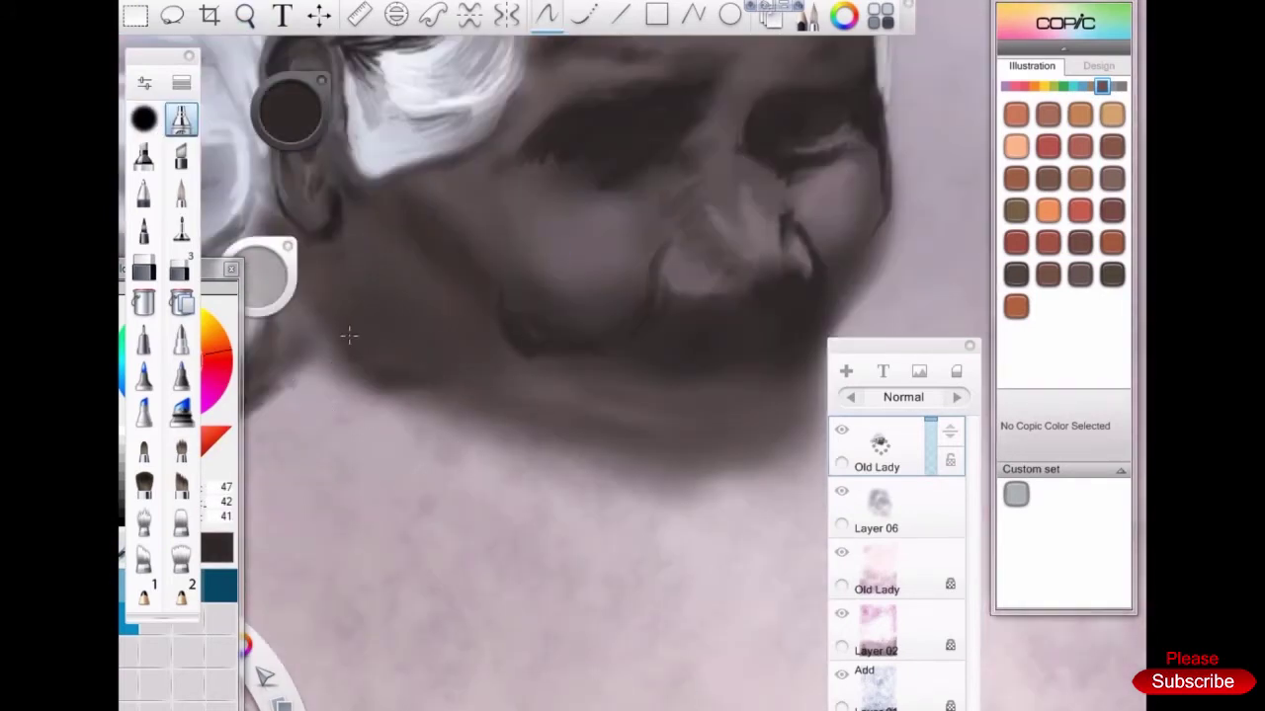
{"action": "left_click", "coordinate": [443, 317], "text": "alt"}
{"action": "scroll", "coordinate": [485, 263], "scroll_direction": "down", "scroll_amount": 4}
{"action": "left_click", "coordinate": [503, 240], "text": "alt"}
{"action": "scroll", "coordinate": [503, 242], "scroll_direction": "up", "scroll_amount": 4}
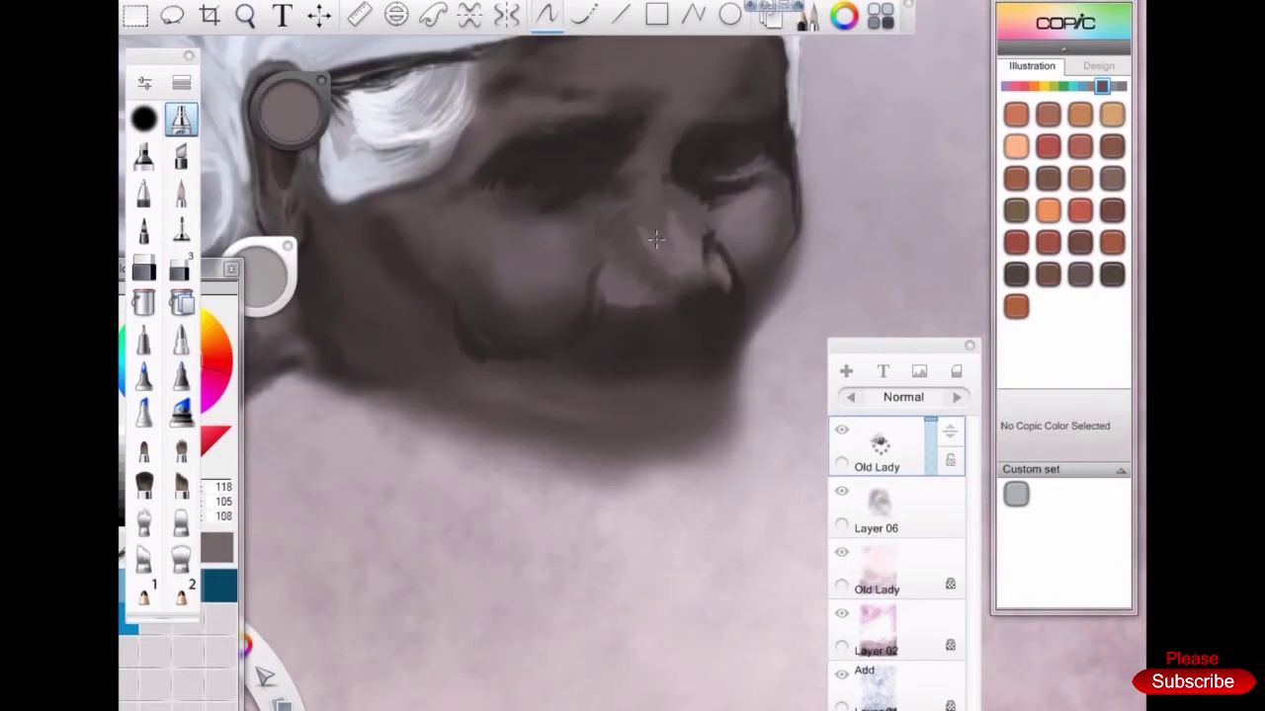
{"action": "left_click", "coordinate": [515, 182], "text": "alt"}
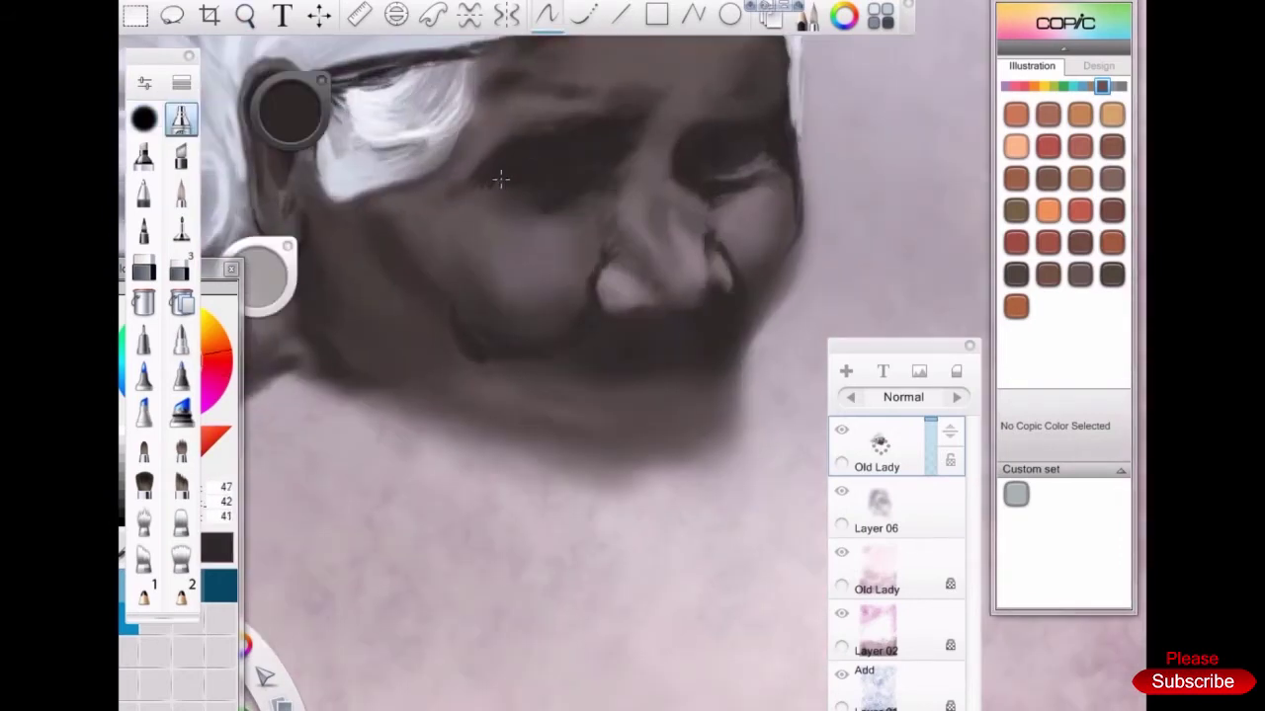
Tint the white temple hair with a warm light grey and lighten the near cheek with a sampled mid grey-brown
{"action": "scroll", "coordinate": [654, 149], "scroll_direction": "down", "scroll_amount": 4}
{"action": "left_click_drag", "start_coordinate": [287, 115], "coordinate": [290, 106]}
{"action": "scroll", "coordinate": [514, 161], "scroll_direction": "up", "scroll_amount": 3}
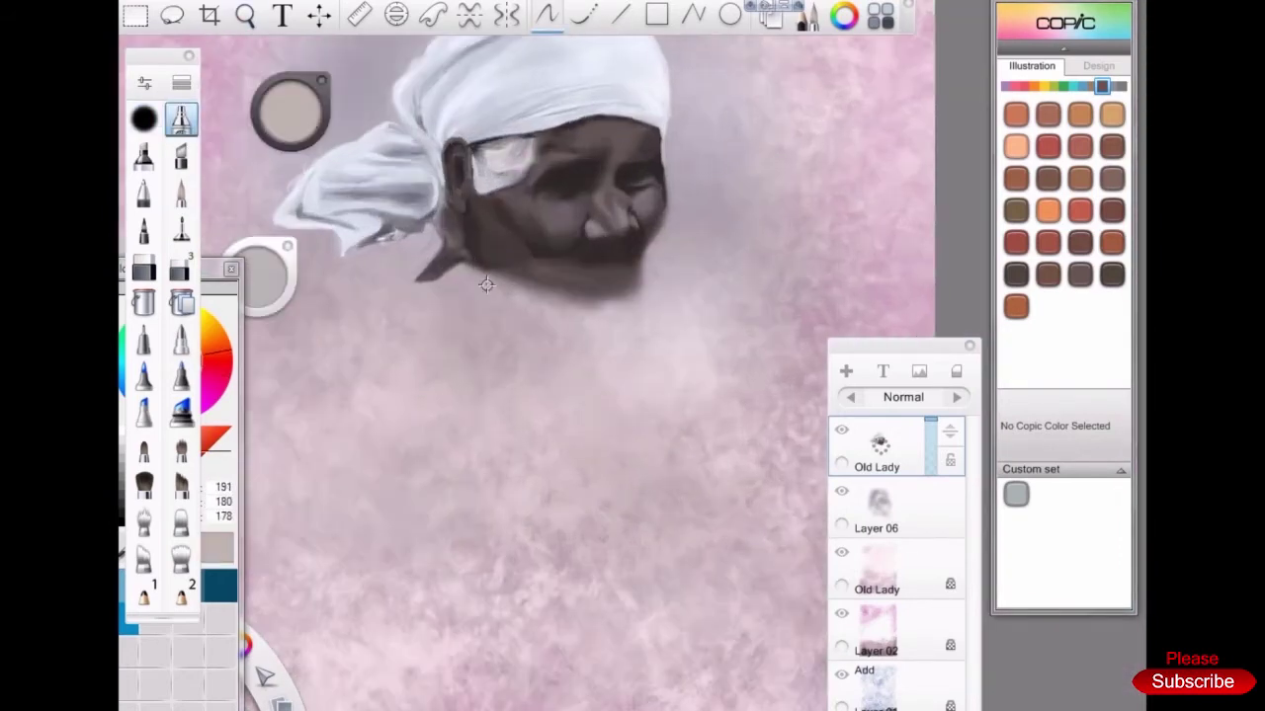
{"action": "scroll", "coordinate": [514, 161], "scroll_direction": "up", "scroll_amount": 4}
{"action": "left_click", "coordinate": [578, 278], "text": "alt"}
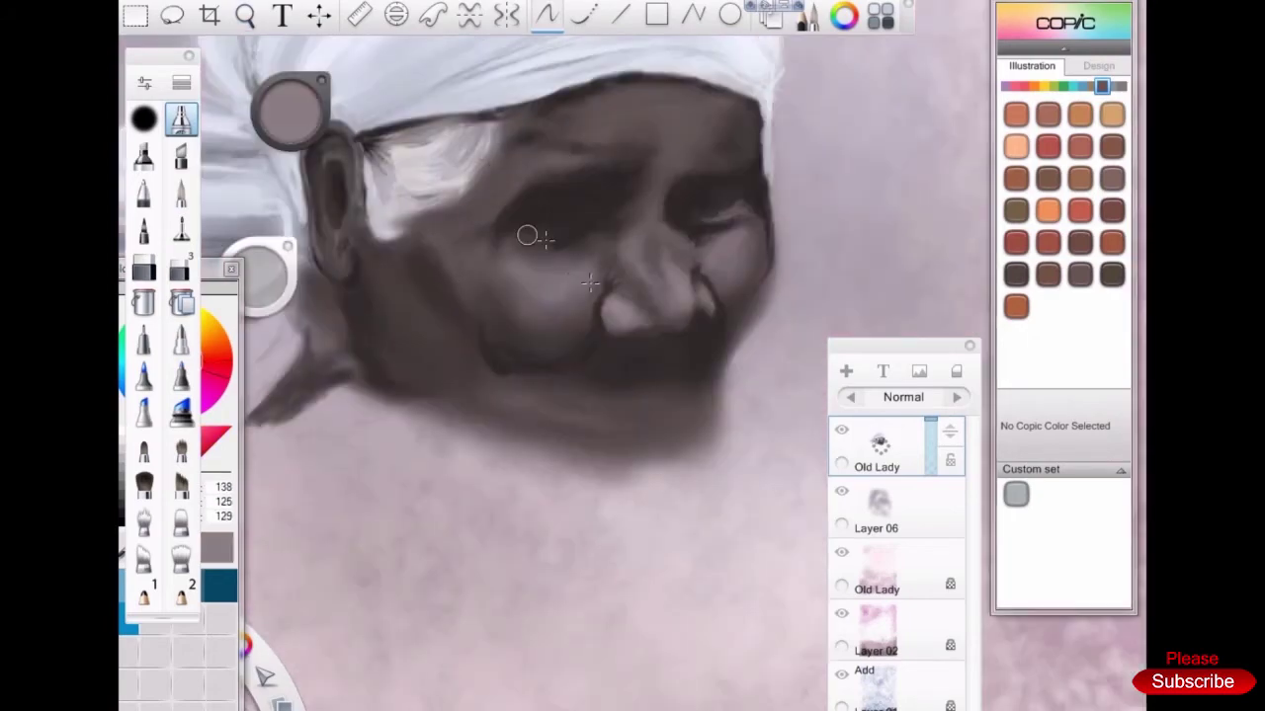
{"action": "scroll", "coordinate": [577, 276], "scroll_direction": "down", "scroll_amount": 3}
{"action": "scroll", "coordinate": [498, 369], "scroll_direction": "up", "scroll_amount": 4}
Darken and define the underside of the jaw and chin with sampled dark brown, keeping a lighter tone above the chin
{"action": "left_click", "coordinate": [498, 369], "text": "alt"}
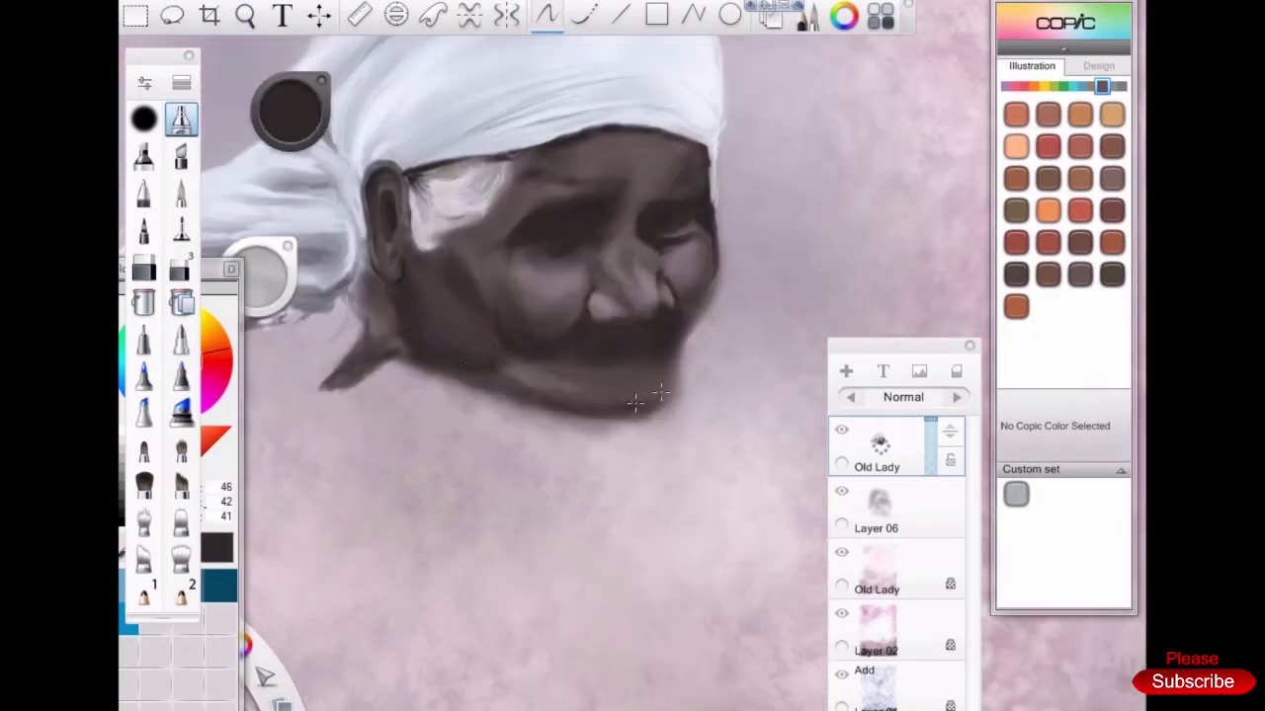
{"action": "scroll", "coordinate": [579, 282], "scroll_direction": "down", "scroll_amount": 2}
{"action": "left_click", "coordinate": [585, 276], "text": "alt"}
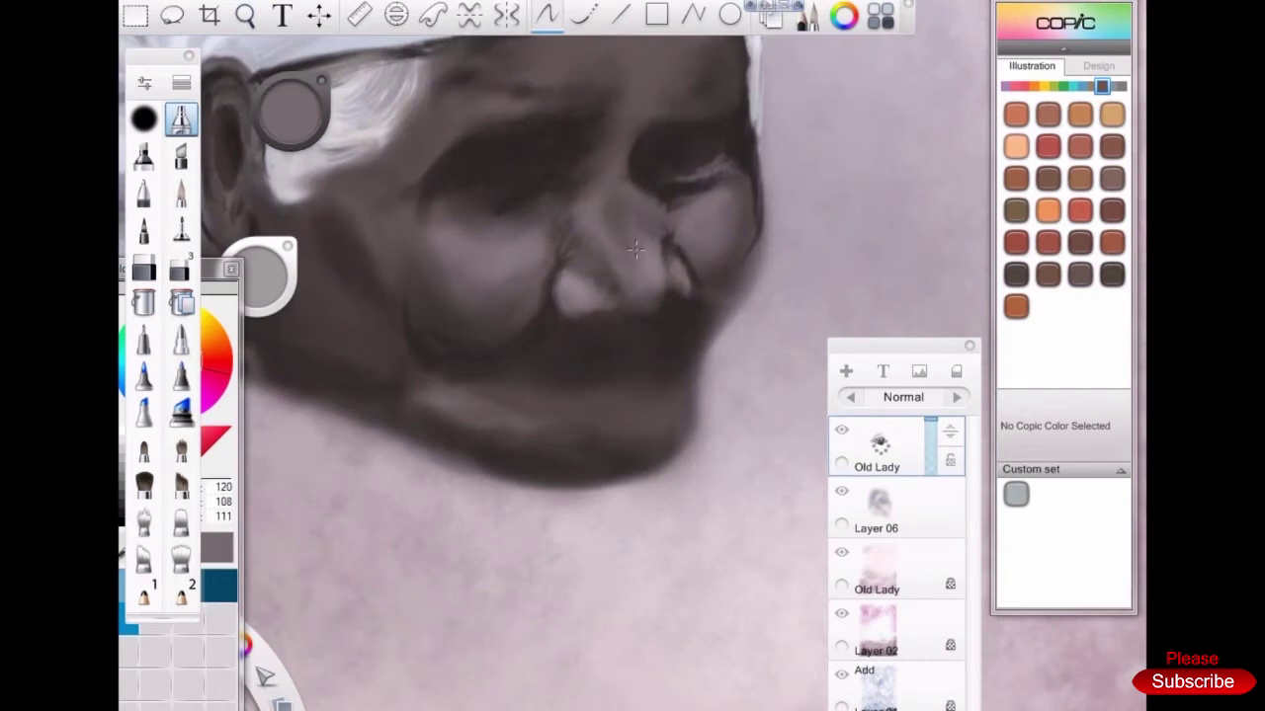
{"action": "scroll", "coordinate": [539, 235], "scroll_direction": "down", "scroll_amount": 3}
{"action": "scroll", "coordinate": [598, 296], "scroll_direction": "up", "scroll_amount": 4}
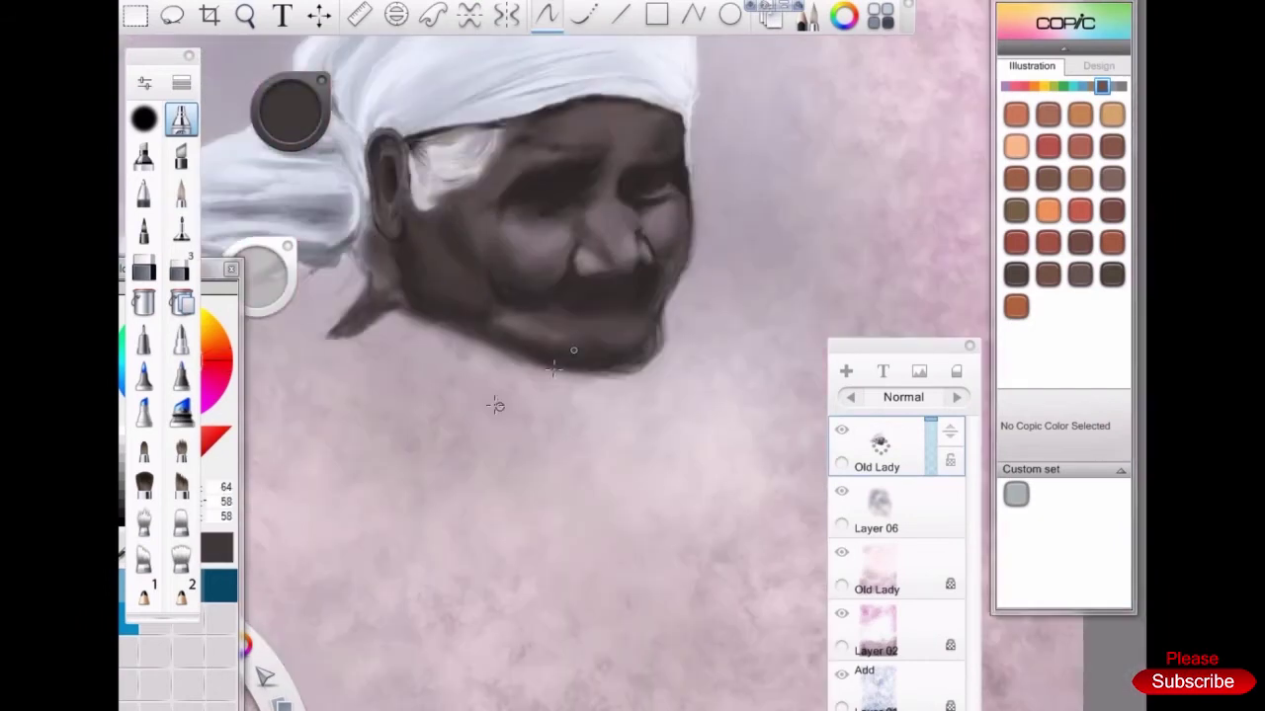
Refine the chin, mouth shadow and far edge of the face with alternating sampled dark and mid browns
{"action": "left_click", "coordinate": [447, 224], "text": "alt"}
{"action": "left_click", "coordinate": [537, 279], "text": "alt"}
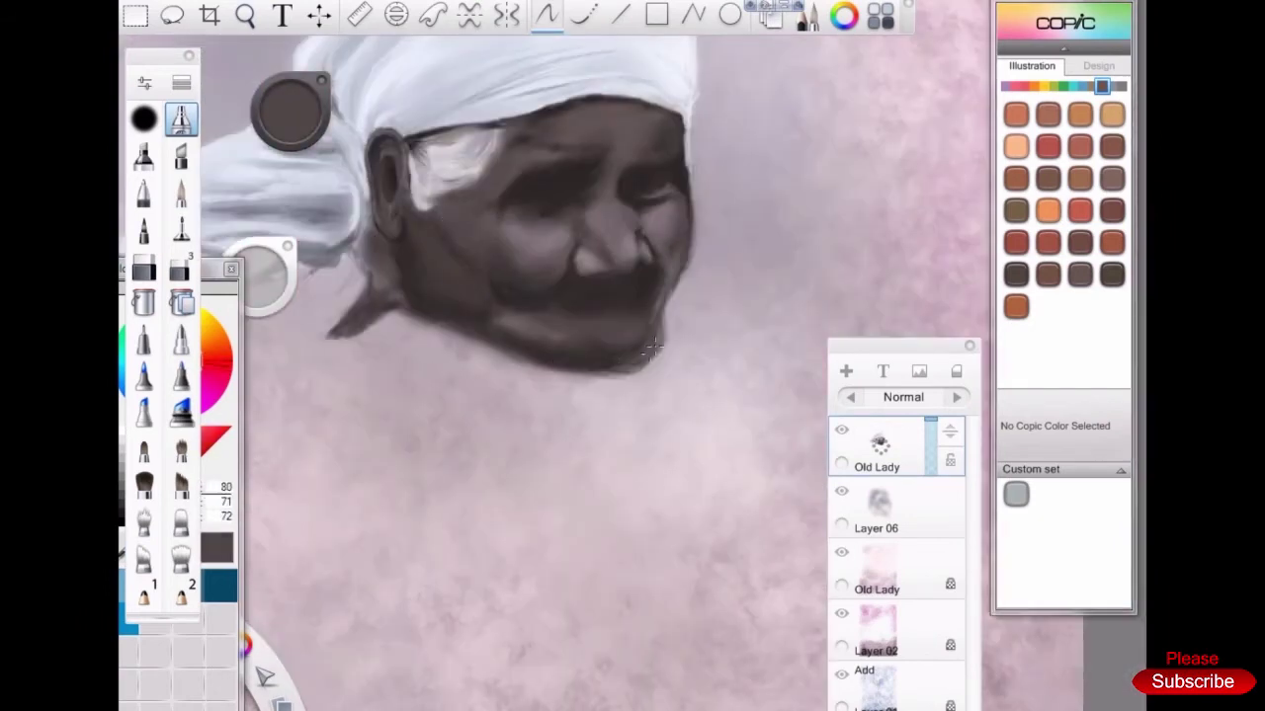
{"action": "left_click", "coordinate": [638, 297], "text": "alt"}
{"action": "left_click", "coordinate": [557, 330], "text": "alt"}
{"action": "left_click_drag", "start_coordinate": [622, 351], "coordinate": [554, 351]}
{"action": "left_click", "coordinate": [478, 333], "text": "alt"}
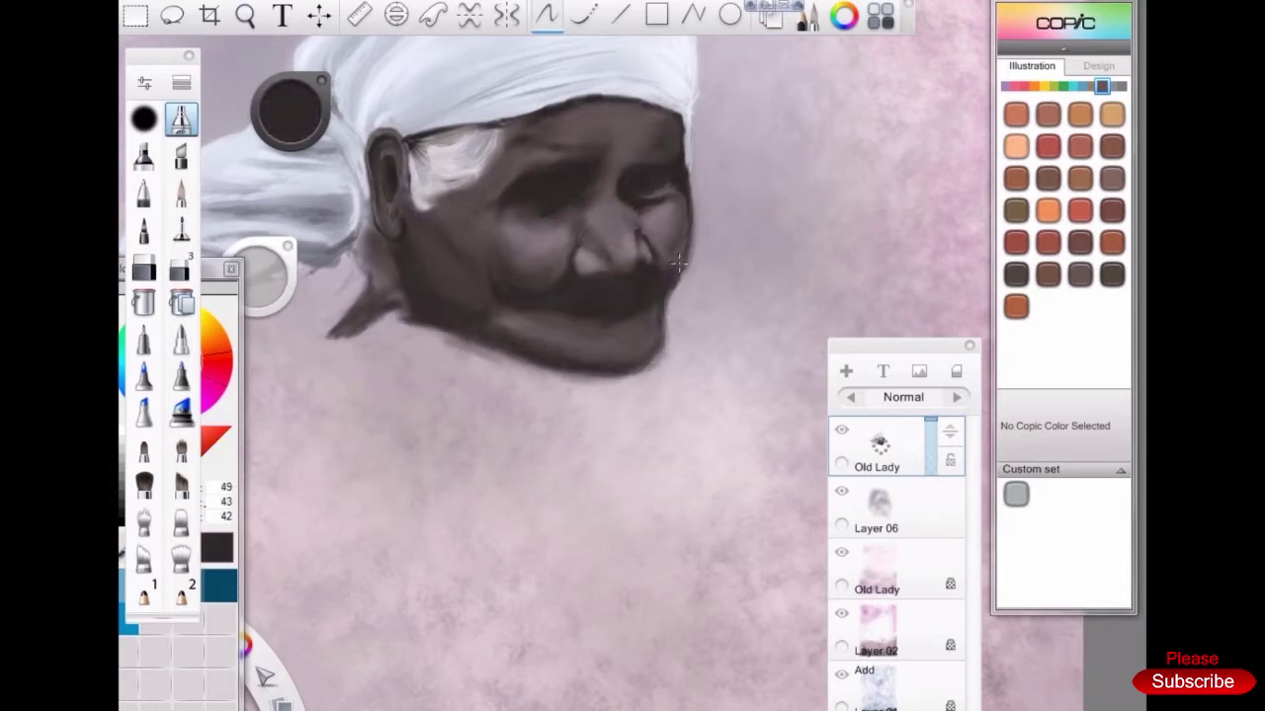
{"action": "left_click", "coordinate": [687, 234], "text": "alt"}
{"action": "scroll", "coordinate": [697, 175], "scroll_direction": "down", "scroll_amount": 5}
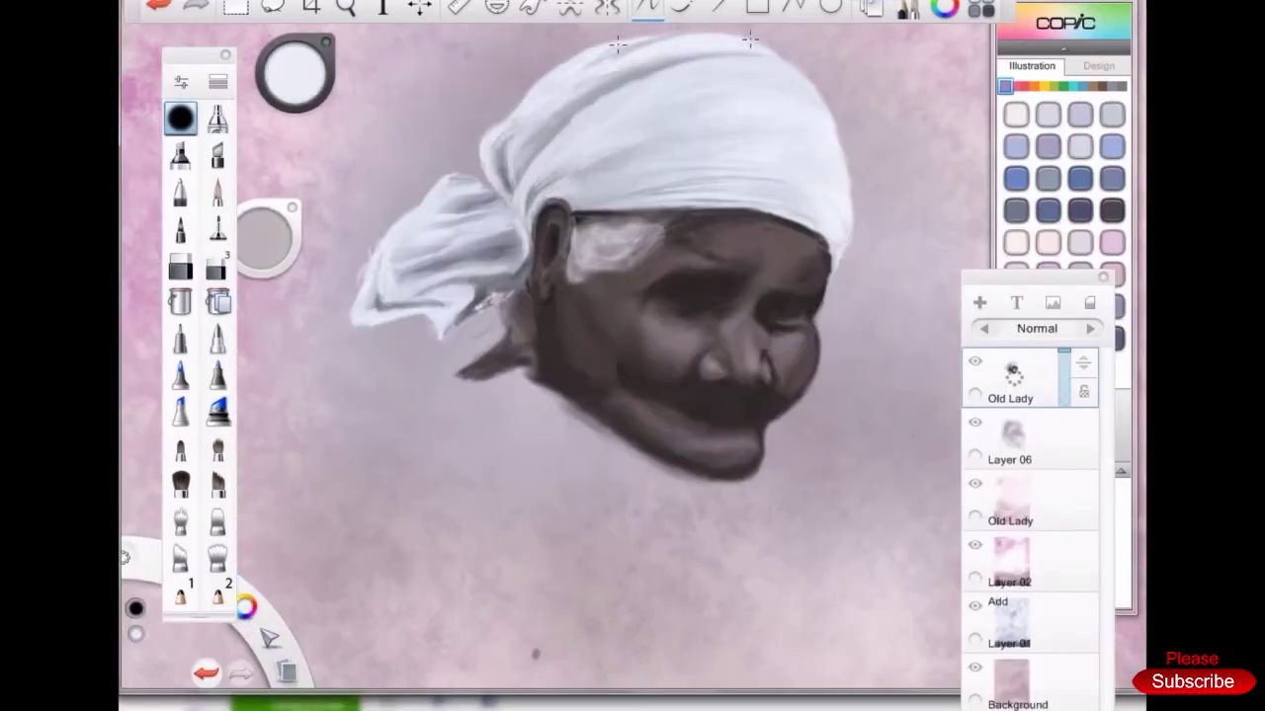
Clean the headscarf's edge with white and darken the ear's outer rim and inner hollow with sampled browns
{"action": "left_click_drag", "start_coordinate": [617, 45], "coordinate": [403, 362]}
{"action": "left_click", "coordinate": [522, 361], "text": "alt"}
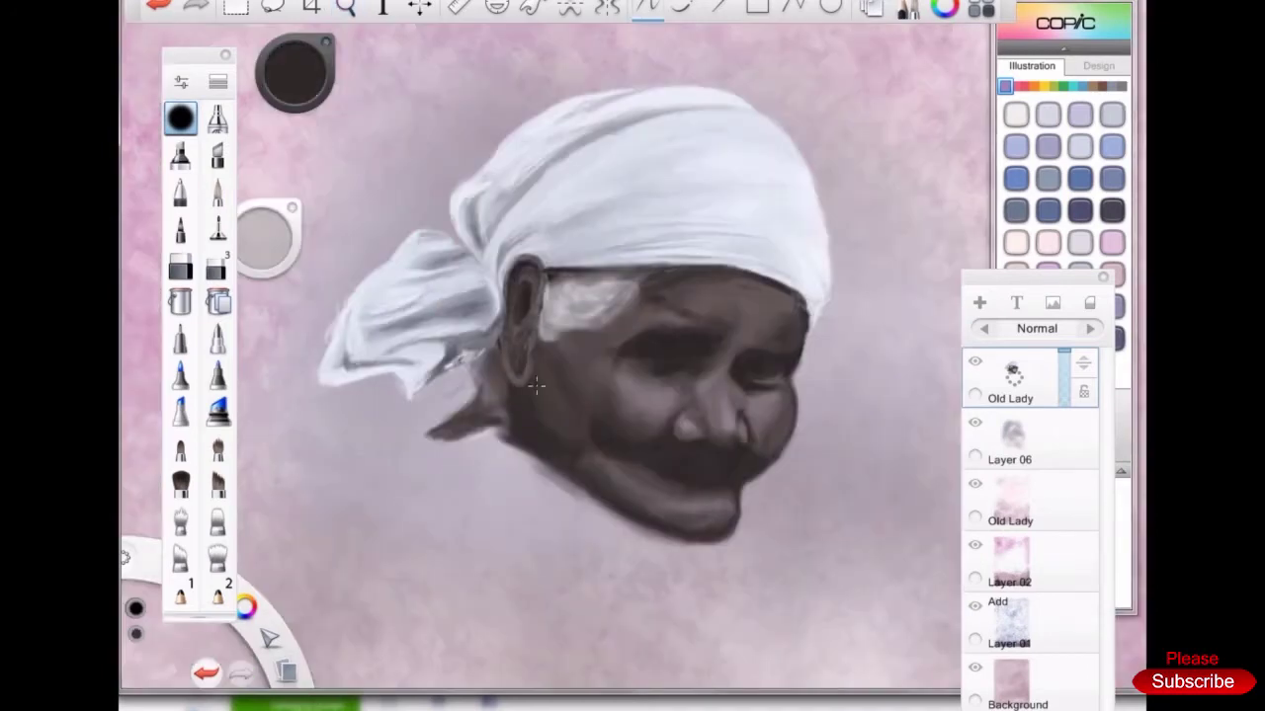
{"action": "key", "text": "space"}
{"action": "left_click_drag", "start_coordinate": [523, 366], "coordinate": [494, 264]}
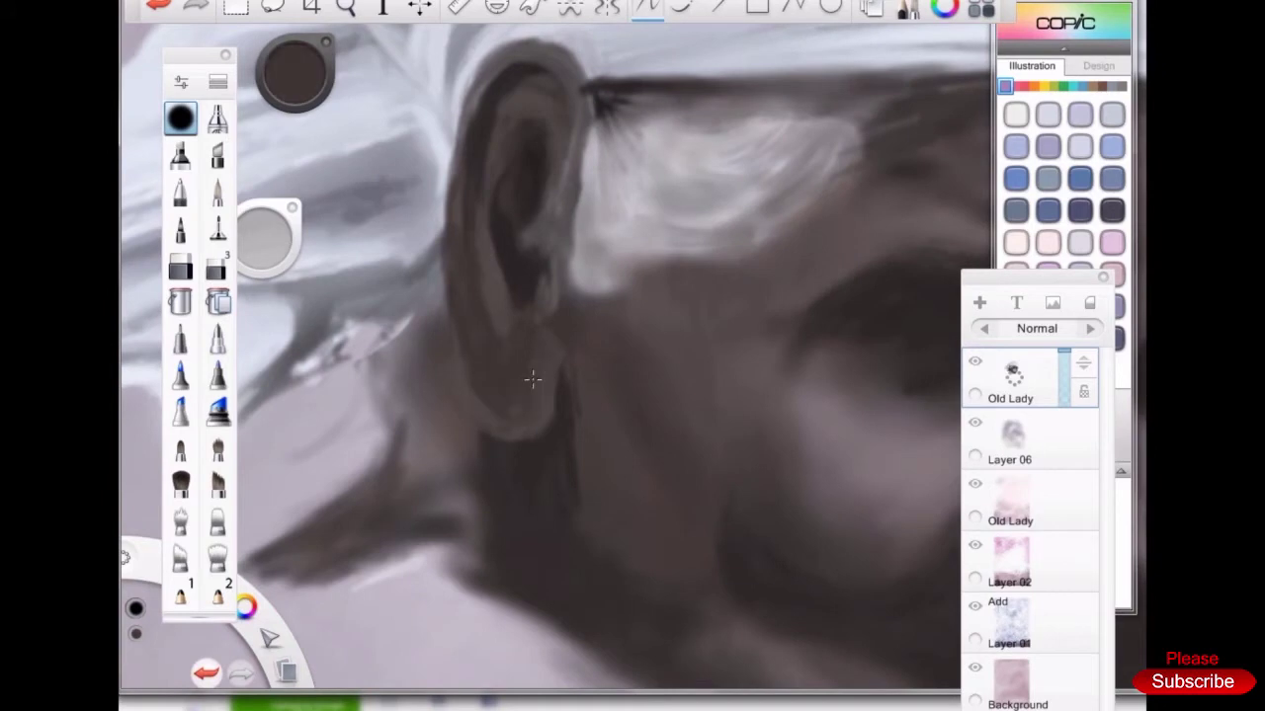
{"action": "left_click_drag", "start_coordinate": [470, 99], "coordinate": [514, 405]}
{"action": "left_click_drag", "start_coordinate": [456, 204], "coordinate": [502, 396]}
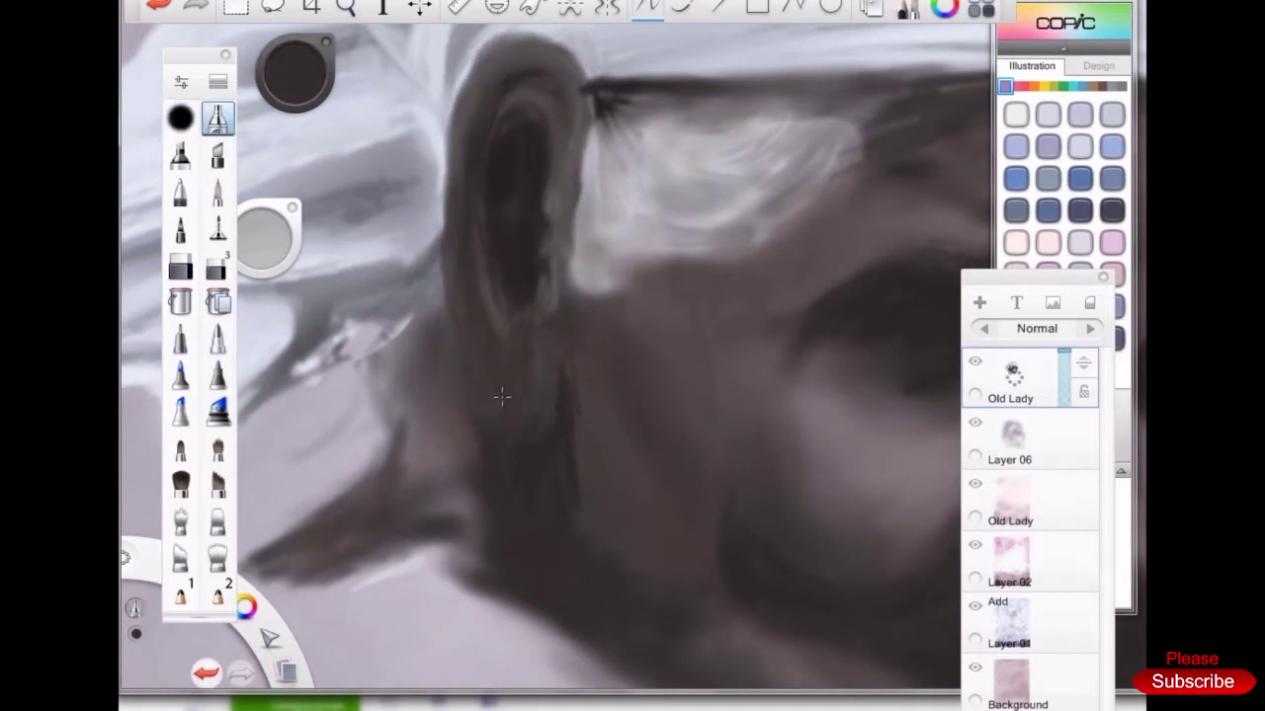
Define the earlobe with a dark neck shadow around it and deepen the shading inside the ear's upper rim
{"action": "scroll", "coordinate": [574, 303], "scroll_direction": "up", "scroll_amount": 3}
{"action": "scroll", "coordinate": [362, 300], "scroll_direction": "up", "scroll_amount": 2}
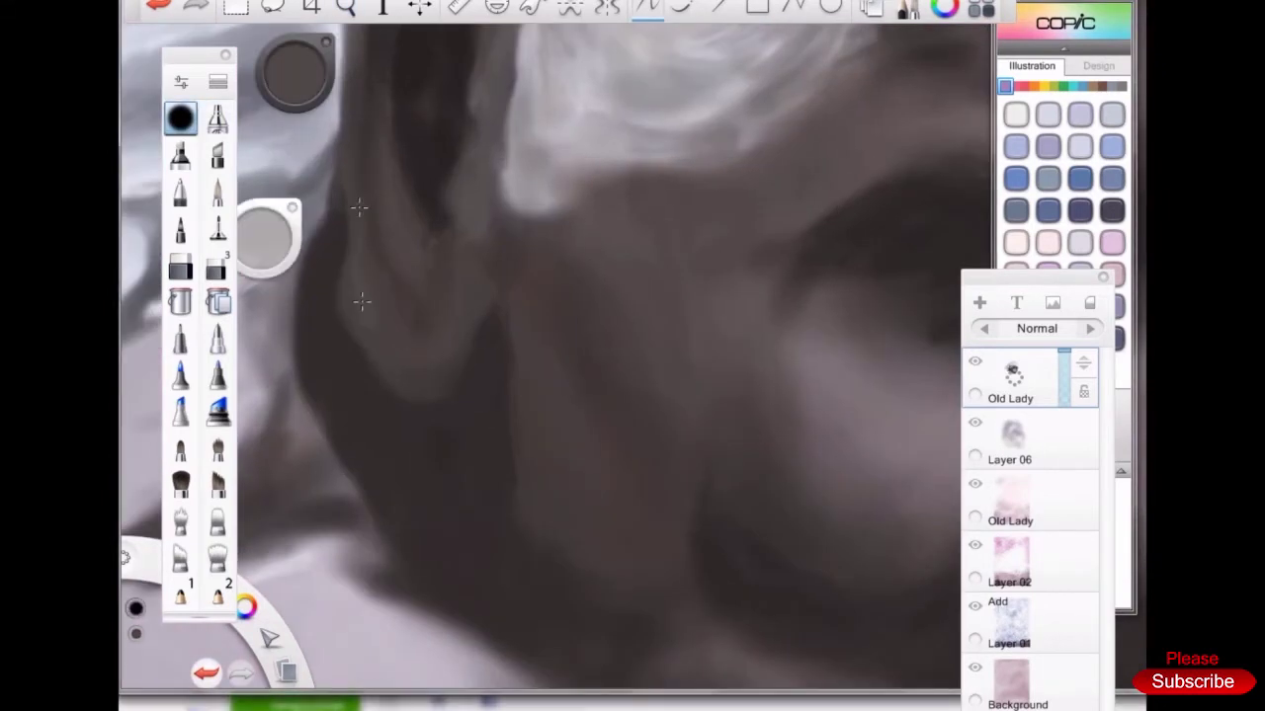
{"action": "scroll", "coordinate": [441, 143], "scroll_direction": "down", "scroll_amount": 3}
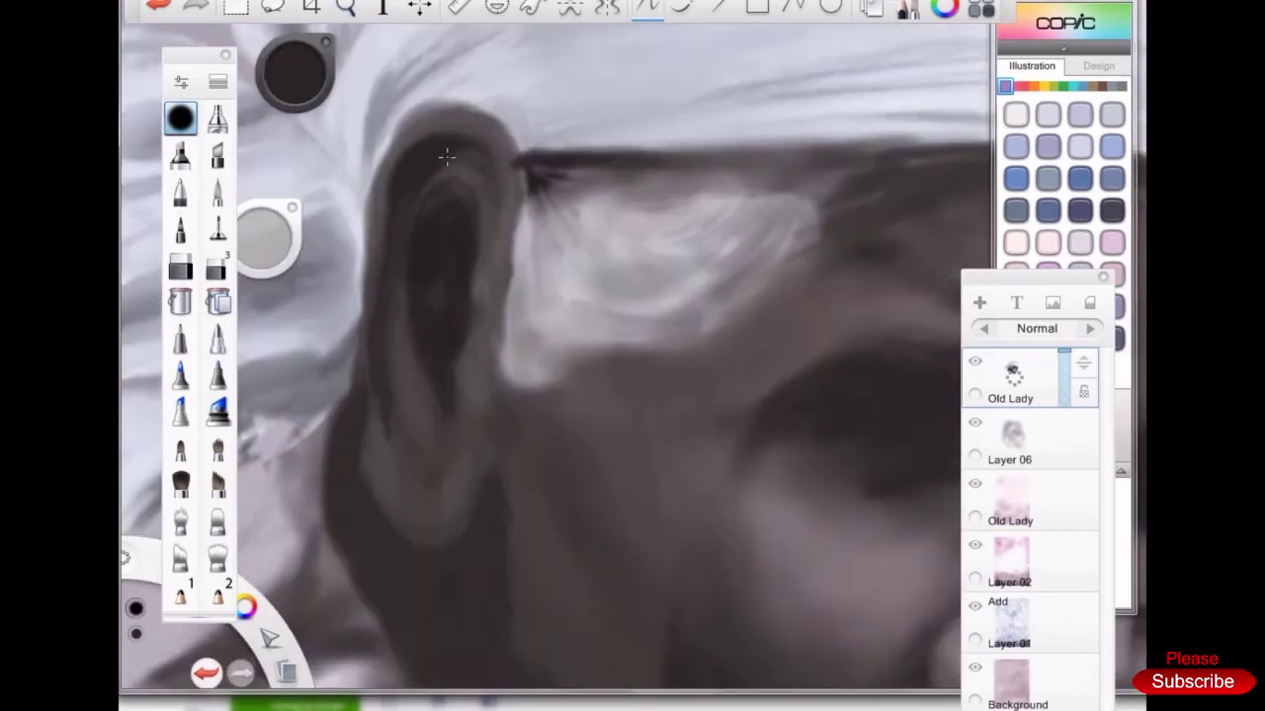
{"action": "scroll", "coordinate": [497, 242], "scroll_direction": "down", "scroll_amount": 2}
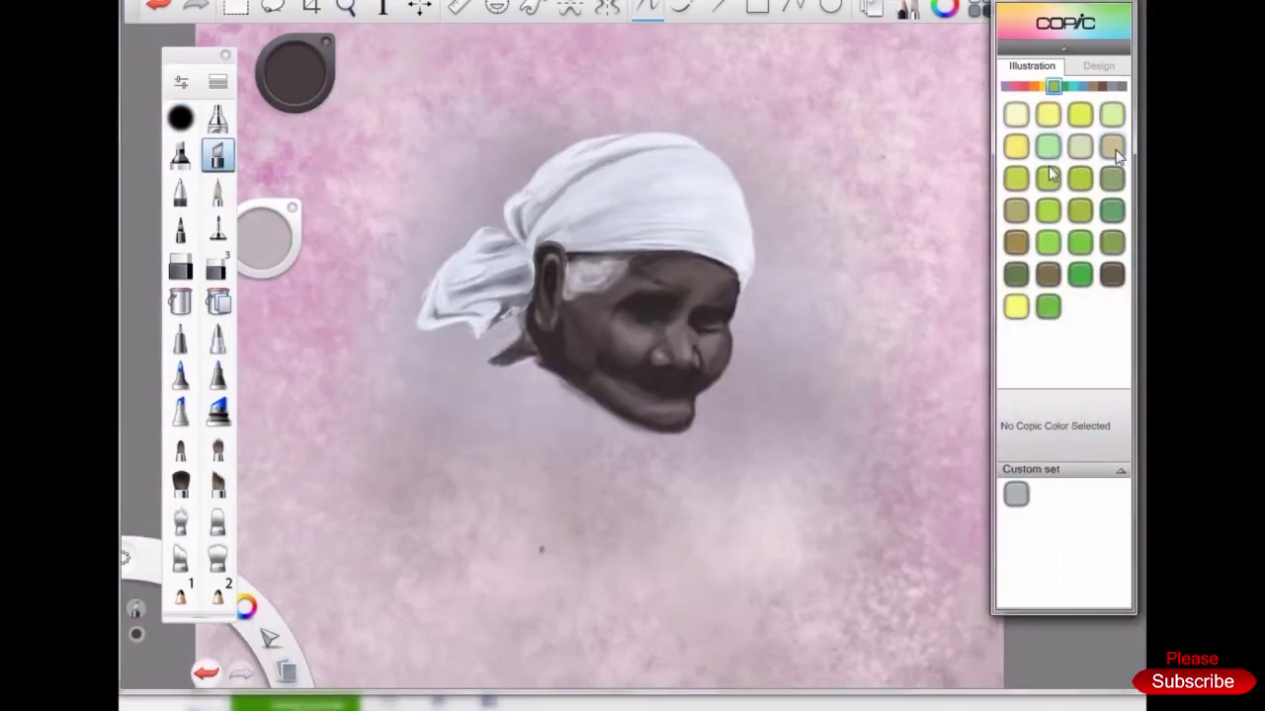
Sketch long strands of draped cloth hanging below the headscarf's knot behind the neck, using olive and dark tones
{"action": "mouse_move", "coordinate": [523, 395]}
{"action": "left_mouse_down"}
{"action": "mouse_move", "coordinate": [603, 435]}
{"action": "mouse_move", "coordinate": [484, 370]}
{"action": "mouse_move", "coordinate": [499, 480]}
{"action": "left_mouse_up"}
{"action": "left_click_drag", "start_coordinate": [295, 72], "coordinate": [381, 79]}
{"action": "left_click_drag", "start_coordinate": [514, 331], "coordinate": [479, 441]}
{"action": "mouse_move", "coordinate": [464, 331]}
{"action": "left_mouse_down"}
{"action": "mouse_move", "coordinate": [430, 484]}
{"action": "mouse_move", "coordinate": [523, 549]}
{"action": "mouse_move", "coordinate": [415, 434]}
{"action": "left_mouse_up"}
{"action": "left_click_drag", "start_coordinate": [435, 415], "coordinate": [542, 608]}
{"action": "left_click_drag", "start_coordinate": [410, 351], "coordinate": [391, 484]}
{"action": "left_click_drag", "start_coordinate": [420, 445], "coordinate": [509, 593]}
Soften and shade the hanging cloth folds behind the neck and the start of the shoulder
{"action": "left_click", "coordinate": [218, 119]}
{"action": "left_click_drag", "start_coordinate": [435, 336], "coordinate": [425, 464]}
{"action": "left_click_drag", "start_coordinate": [440, 375], "coordinate": [430, 465]}
{"action": "left_click_drag", "start_coordinate": [484, 356], "coordinate": [499, 405]}
{"action": "left_click_drag", "start_coordinate": [509, 361], "coordinate": [593, 415]}
Block in the shoulder and upper sleeve in olive, with a soft dark brown shape for the far arm below the chin
{"action": "left_click", "coordinate": [179, 155]}
{"action": "mouse_move", "coordinate": [489, 425]}
{"action": "left_mouse_down"}
{"action": "mouse_move", "coordinate": [606, 449]}
{"action": "mouse_move", "coordinate": [805, 533]}
{"action": "left_mouse_up"}
{"action": "left_click", "coordinate": [217, 118]}
{"action": "left_click_drag", "start_coordinate": [657, 434], "coordinate": [820, 528]}
{"action": "left_click_drag", "start_coordinate": [692, 424], "coordinate": [771, 469]}
{"action": "left_click", "coordinate": [180, 155]}
{"action": "left_click_drag", "start_coordinate": [642, 464], "coordinate": [830, 541]}
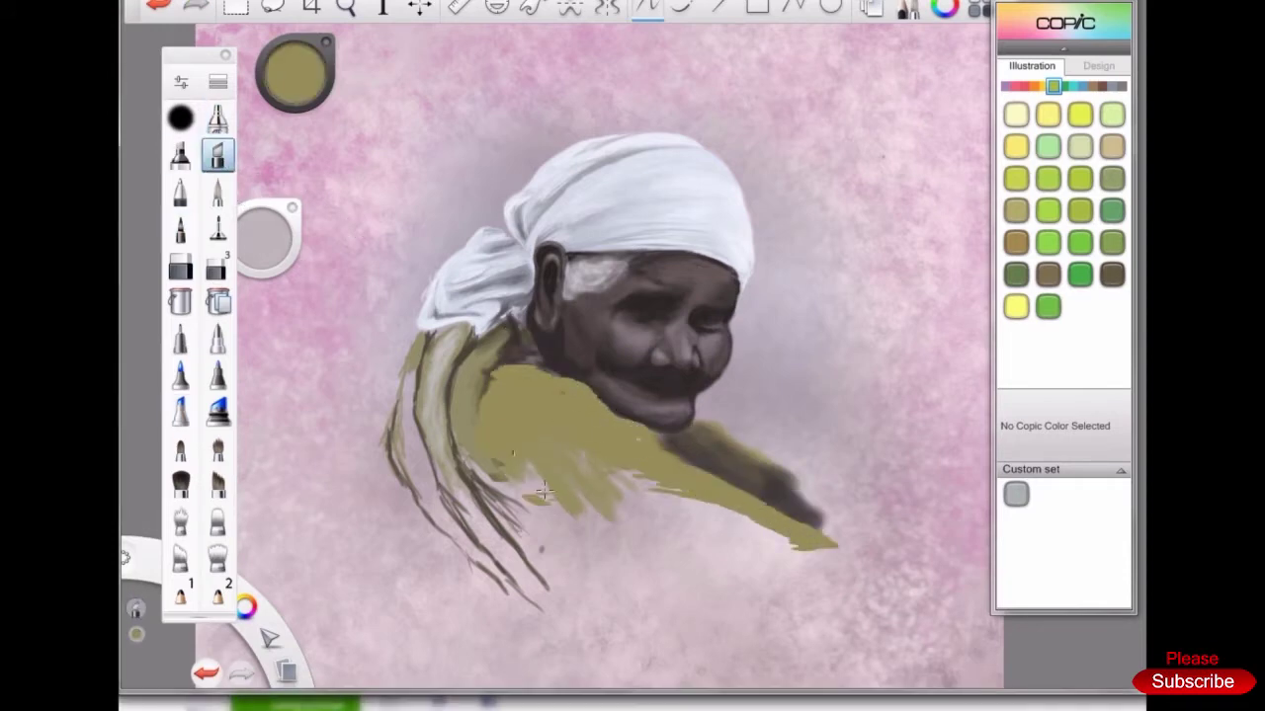
Extend the near olive sleeve down to the elbow with a solid fill and add dark fold marks under the shoulder
{"action": "left_click_drag", "start_coordinate": [681, 494], "coordinate": [533, 519]}
{"action": "left_click", "coordinate": [218, 190]}
{"action": "left_click_drag", "start_coordinate": [489, 405], "coordinate": [514, 461]}
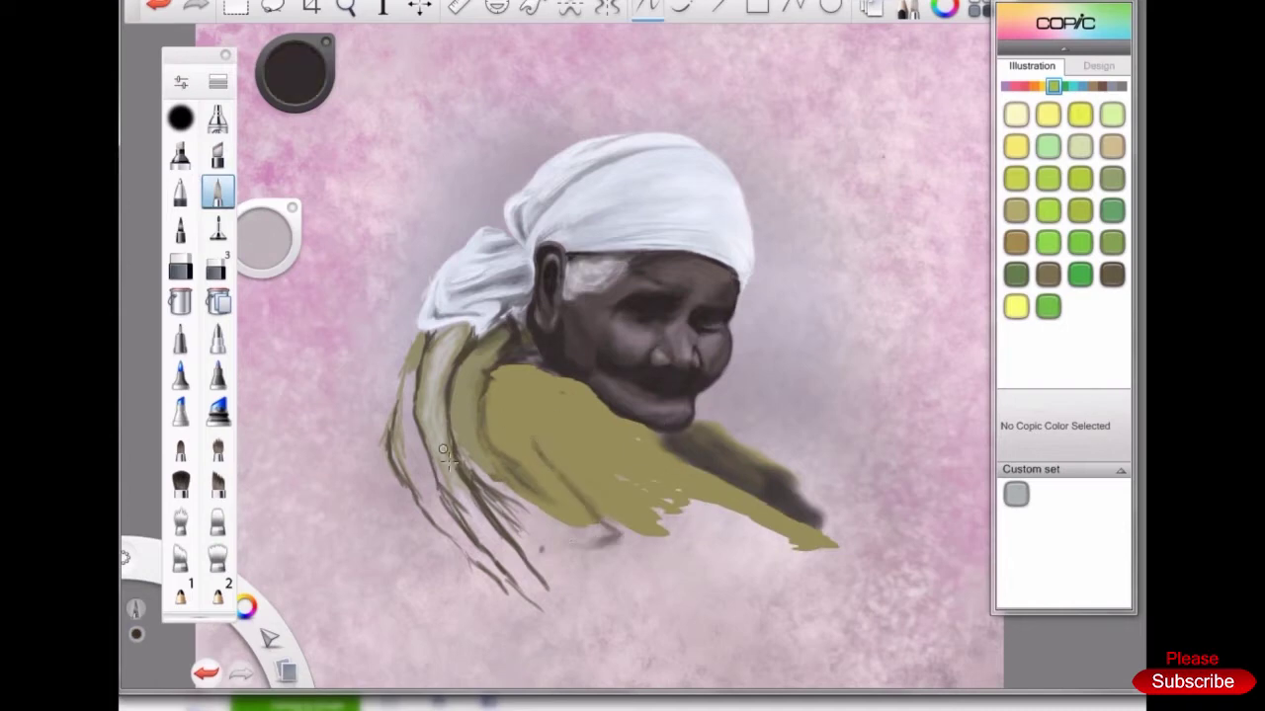
{"action": "left_click", "coordinate": [217, 155]}
{"action": "left_click_drag", "start_coordinate": [642, 546], "coordinate": [766, 552]}
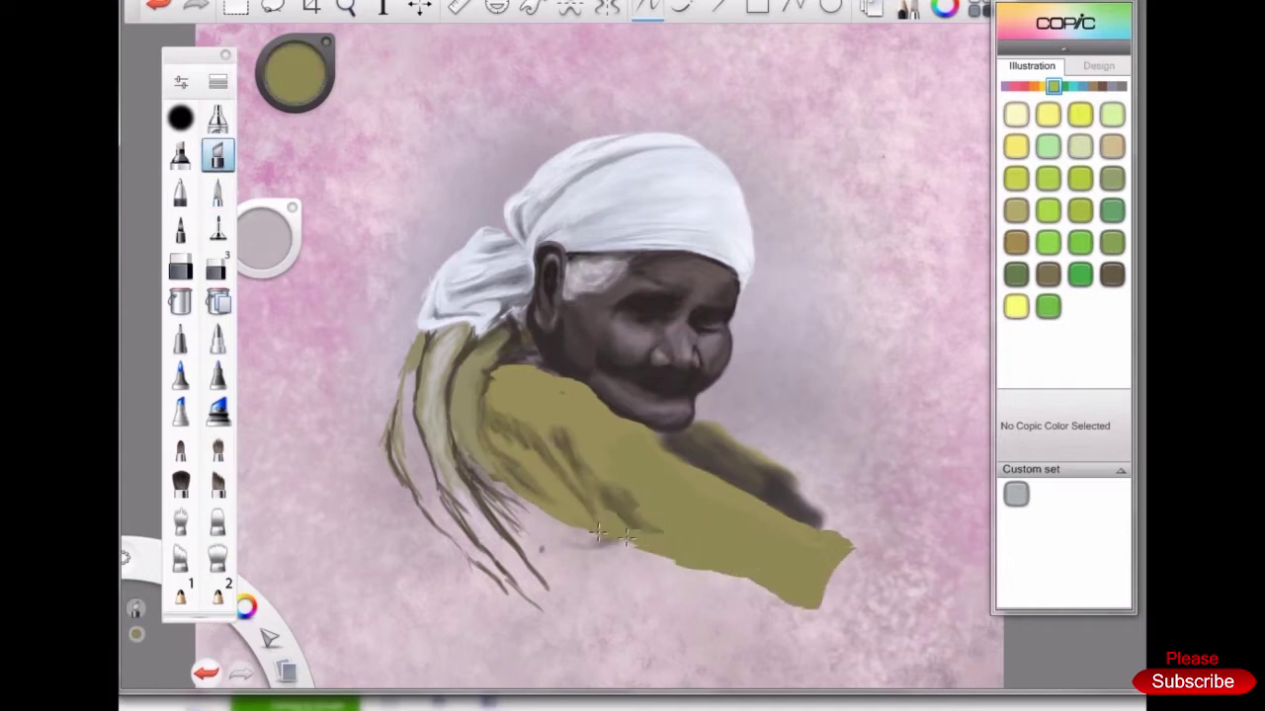
Blend brown shading into the olive blouse, forming fabric folds on the shoulder, back and far sleeve
{"action": "left_click", "coordinate": [217, 119]}
{"action": "mouse_move", "coordinate": [533, 415]}
{"action": "left_mouse_down"}
{"action": "mouse_move", "coordinate": [663, 451]}
{"action": "mouse_move", "coordinate": [578, 506]}
{"action": "mouse_move", "coordinate": [598, 508]}
{"action": "mouse_move", "coordinate": [564, 517]}
{"action": "mouse_move", "coordinate": [706, 409]}
{"action": "left_mouse_up"}
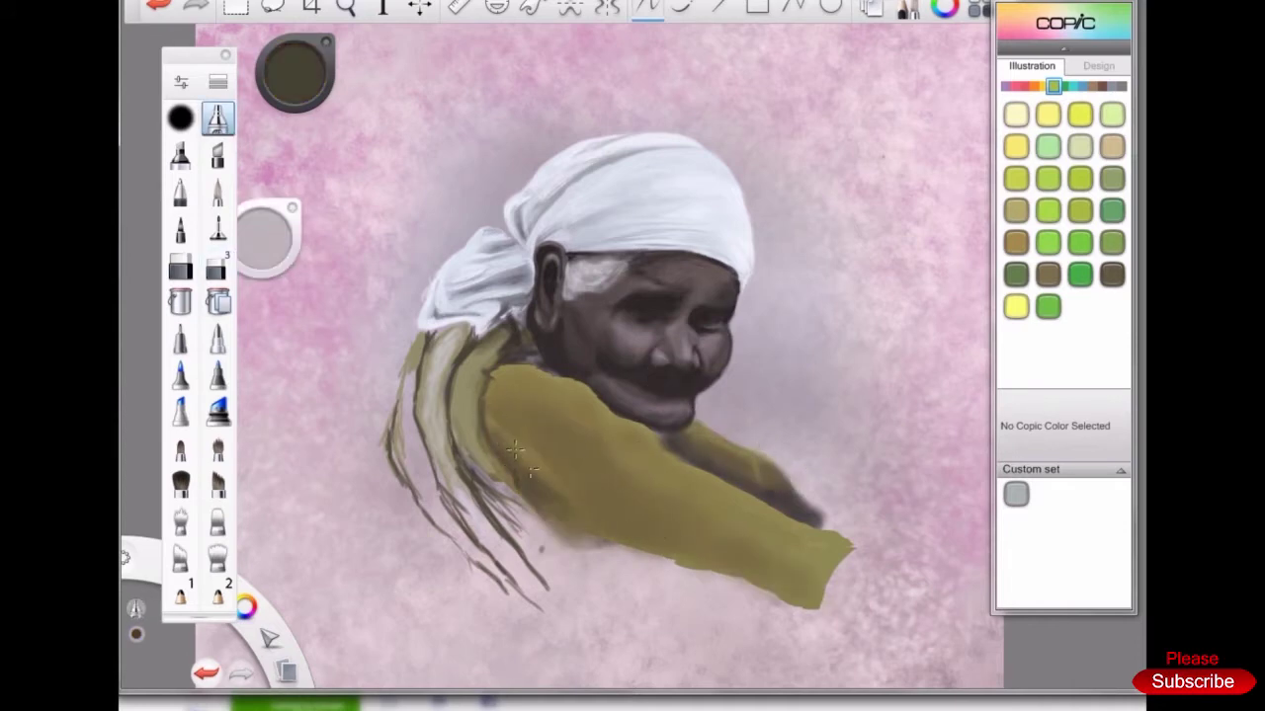
{"action": "key", "text": "b"}
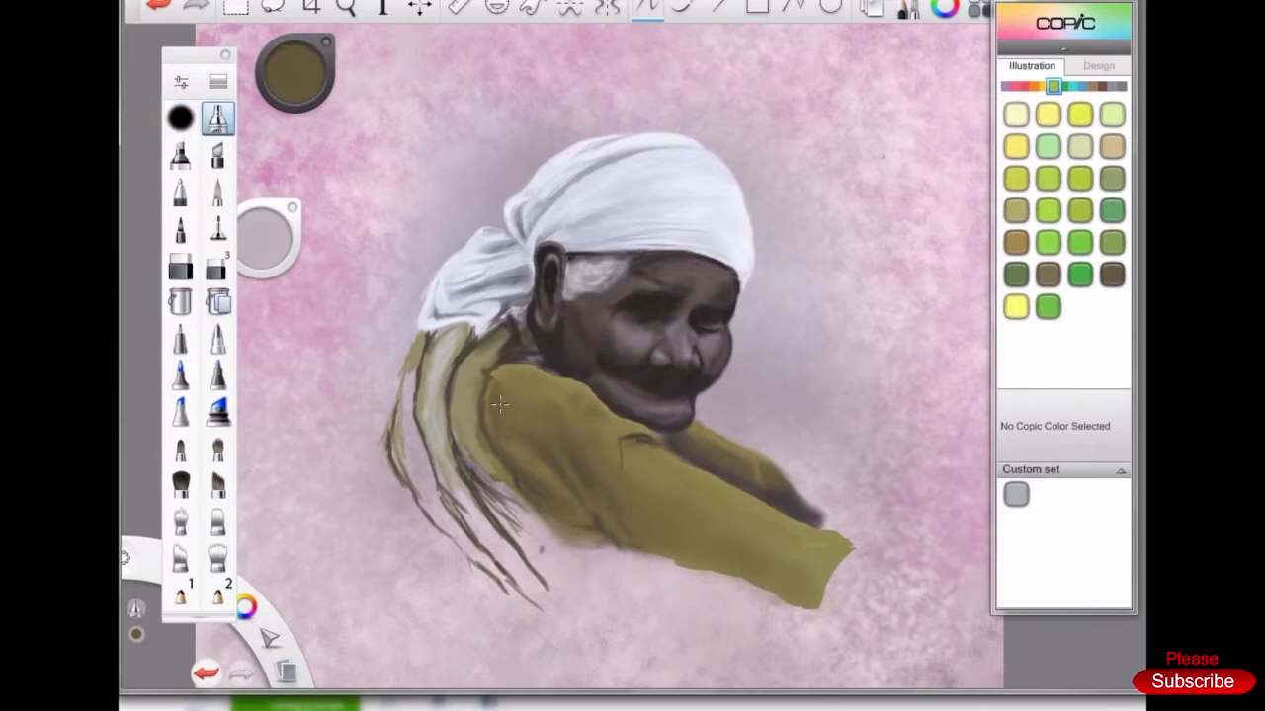
{"action": "left_click", "coordinate": [621, 511], "text": "alt"}
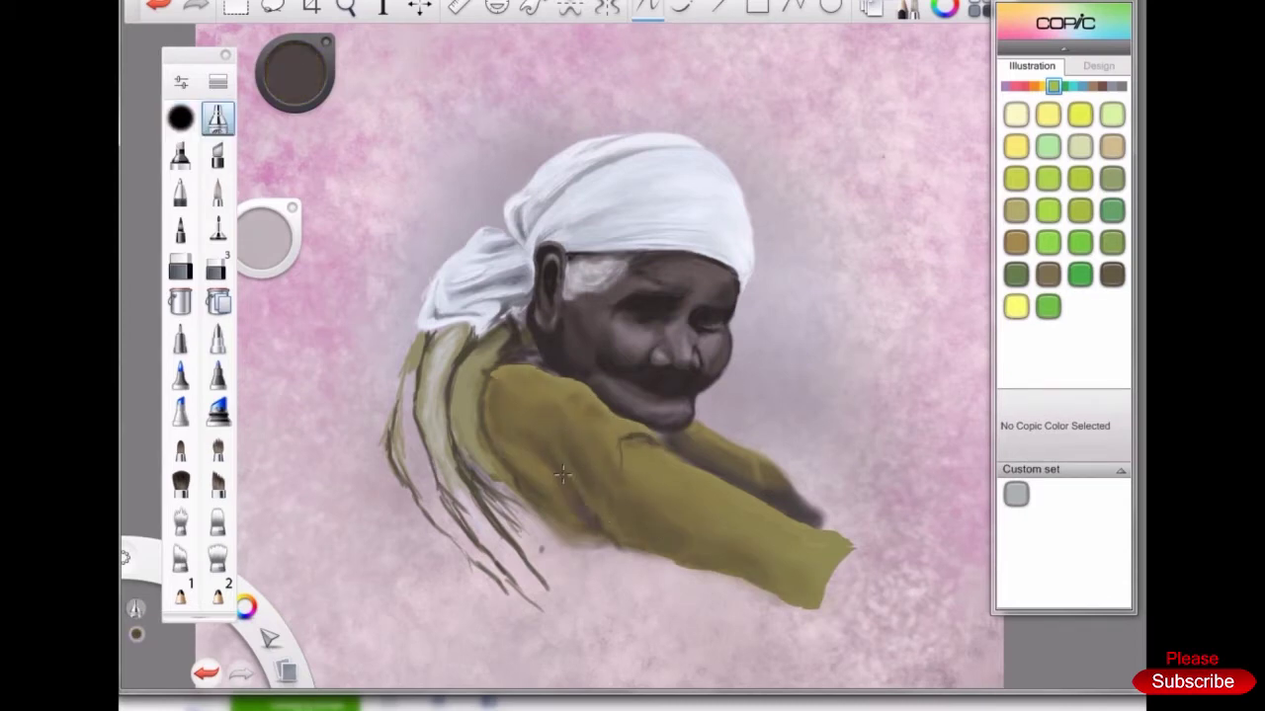
{"action": "left_click", "coordinate": [527, 481], "text": "alt"}
{"action": "scroll", "coordinate": [386, 381], "scroll_direction": "down", "scroll_amount": 5}
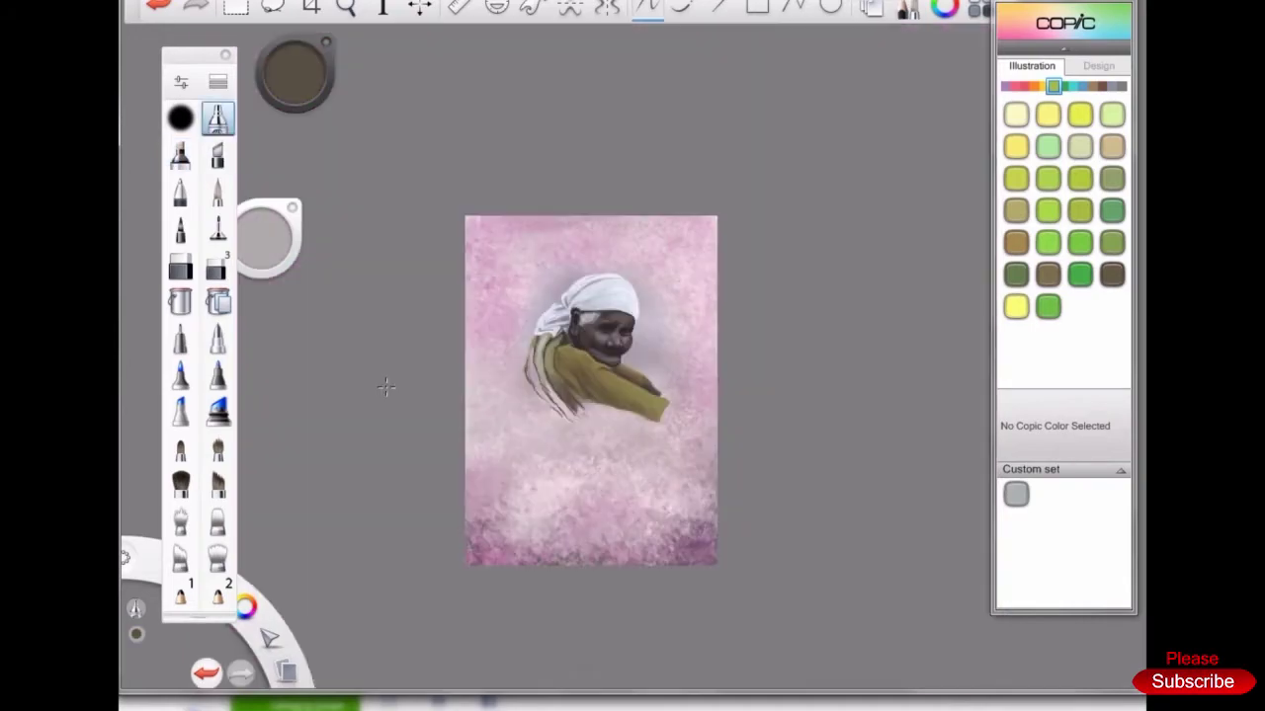
Block in the far forearm rising from the sleeve in dark brown on the new layer above Old Lady
{"action": "scroll", "coordinate": [485, 435], "scroll_direction": "up", "scroll_amount": 4}
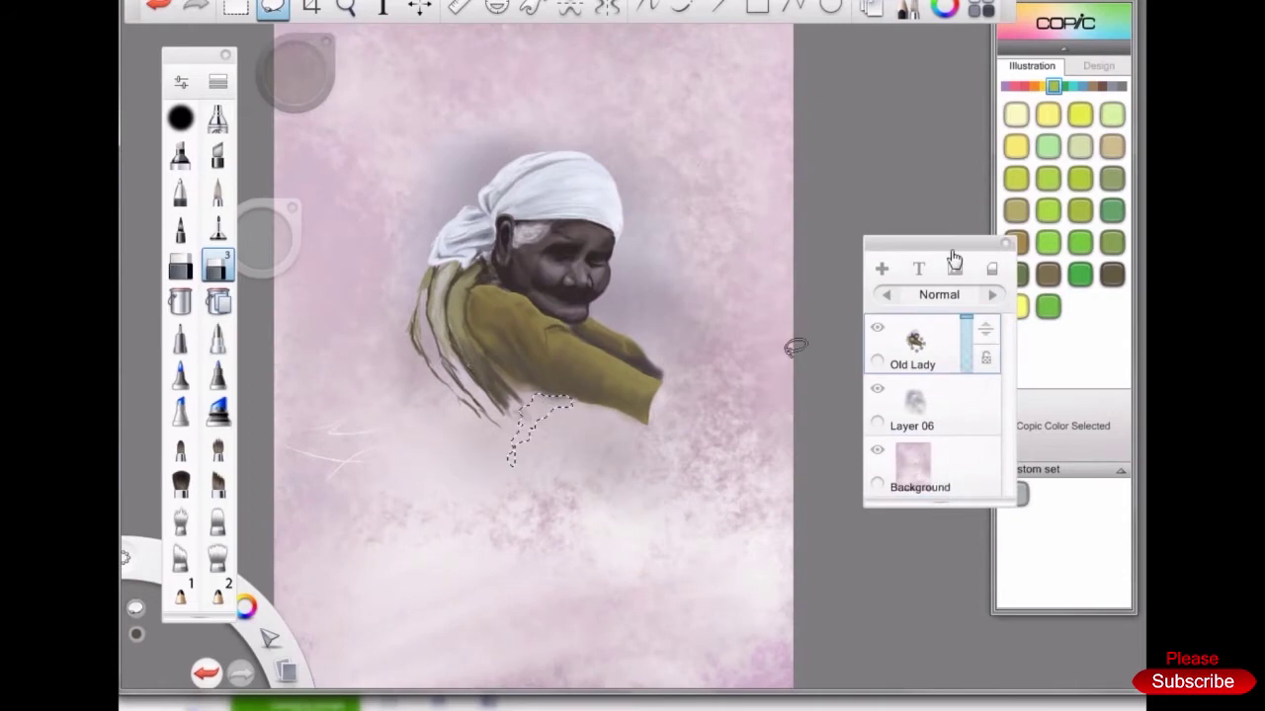
{"action": "left_click_drag", "start_coordinate": [954, 259], "coordinate": [906, 244]}
{"action": "mouse_move", "coordinate": [294, 71]}
{"action": "left_mouse_down"}
{"action": "mouse_move", "coordinate": [560, 69]}
{"action": "mouse_move", "coordinate": [297, 116]}
{"action": "left_mouse_up"}
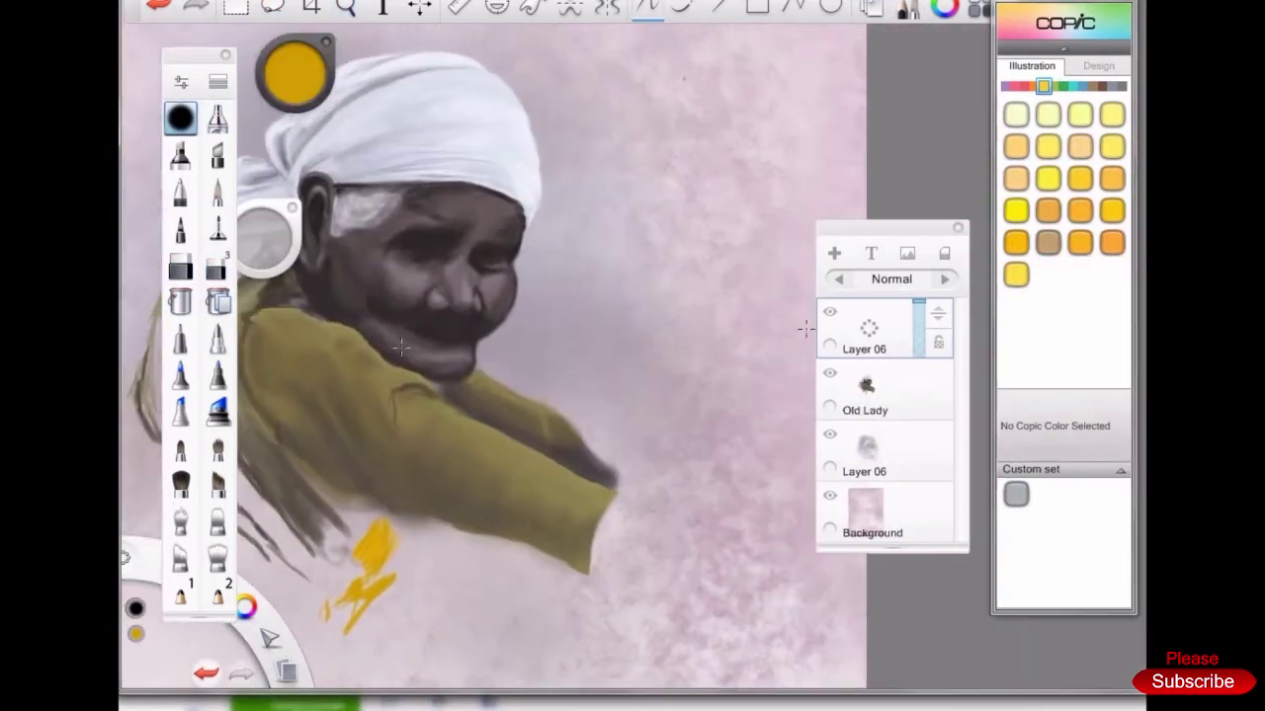
{"action": "left_click_drag", "start_coordinate": [606, 178], "coordinate": [579, 425]}
{"action": "mouse_move", "coordinate": [623, 247]}
{"action": "left_mouse_down"}
{"action": "mouse_move", "coordinate": [592, 474]}
{"action": "mouse_move", "coordinate": [612, 494]}
{"action": "left_mouse_up"}
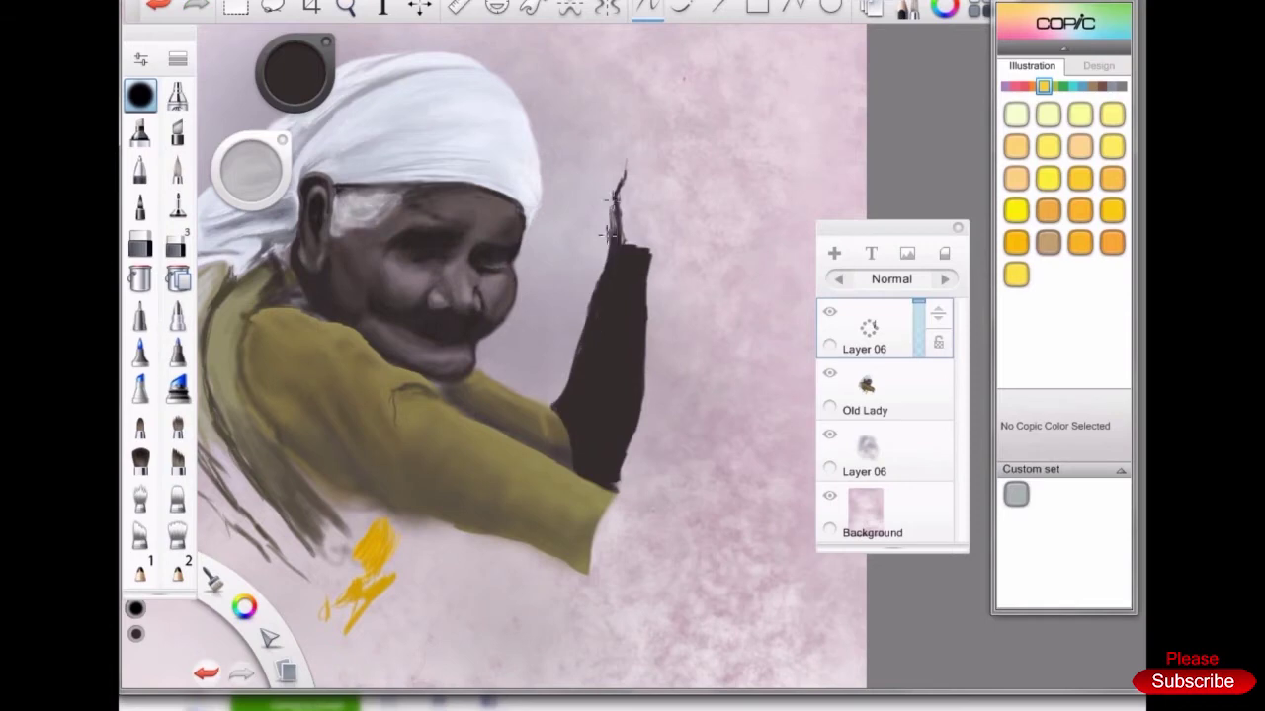
Block in the near elbow and raised forearm with a flat lighter grey-brown beside the dark far forearm
{"action": "scroll", "coordinate": [640, 317], "scroll_direction": "down", "scroll_amount": 5}
{"action": "scroll", "coordinate": [474, 441], "scroll_direction": "up", "scroll_amount": 4}
{"action": "left_click", "coordinate": [177, 133]}
{"action": "left_click_drag", "start_coordinate": [464, 435], "coordinate": [524, 499]}
{"action": "mouse_move", "coordinate": [509, 331]}
{"action": "left_mouse_down"}
{"action": "mouse_move", "coordinate": [541, 506]}
{"action": "mouse_move", "coordinate": [499, 213]}
{"action": "mouse_move", "coordinate": [559, 325]}
{"action": "left_mouse_up"}
Trim the raised hands' outline with the eraser and blend dark shading along the near forearm and elbow
{"action": "key", "text": "e"}
{"action": "mouse_move", "coordinate": [464, 163]}
{"action": "left_mouse_down"}
{"action": "mouse_move", "coordinate": [455, 217]}
{"action": "mouse_move", "coordinate": [488, 392]}
{"action": "left_mouse_up"}
{"action": "key", "text": "b"}
{"action": "left_click_drag", "start_coordinate": [516, 481], "coordinate": [501, 476]}
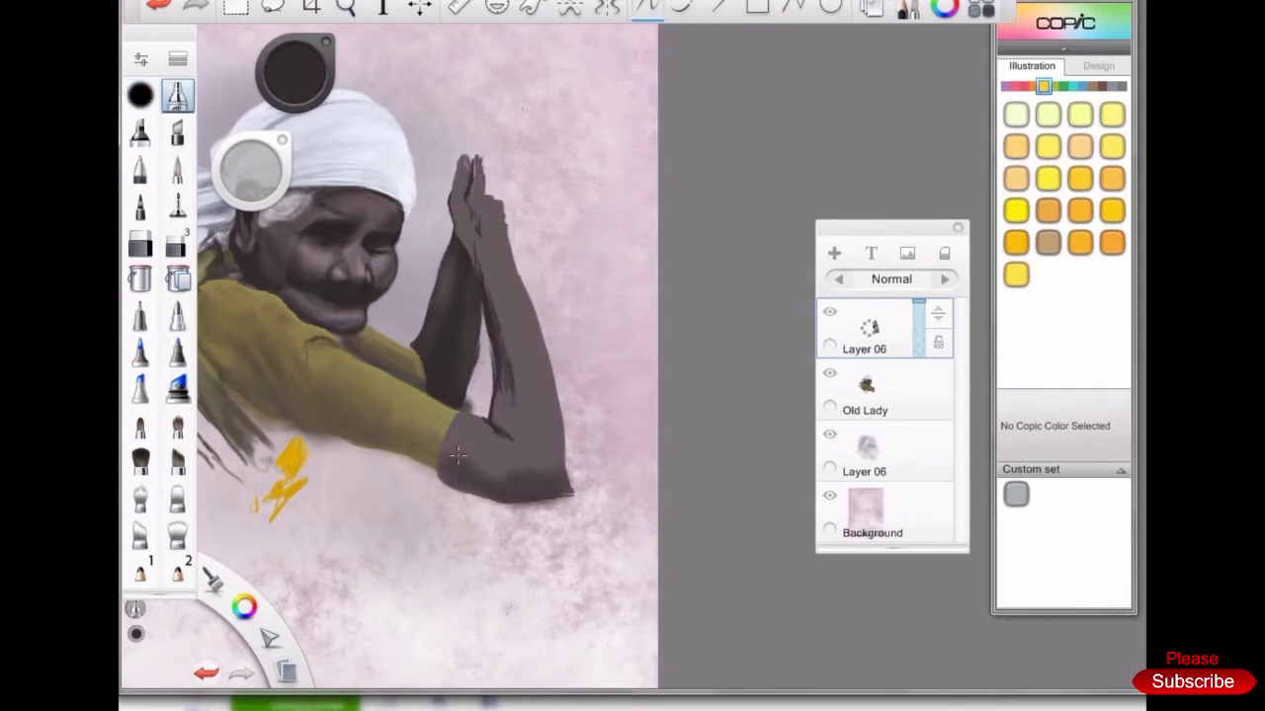
{"action": "left_click_drag", "start_coordinate": [520, 325], "coordinate": [559, 474]}
Model the near elbow crease and forearm with soft dark and mid brown strokes
{"action": "scroll", "coordinate": [316, 361], "scroll_direction": "down", "scroll_amount": 3}
{"action": "scroll", "coordinate": [521, 367], "scroll_direction": "up", "scroll_amount": 5}
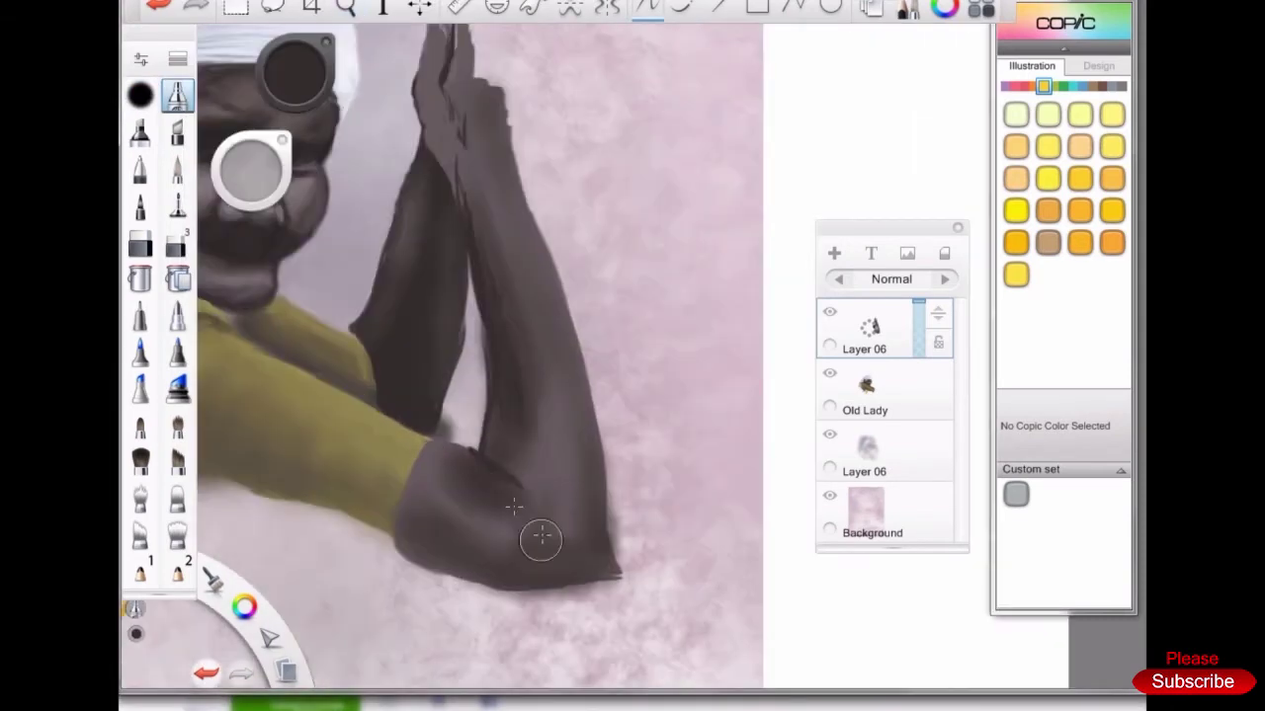
{"action": "left_click_drag", "start_coordinate": [536, 536], "coordinate": [416, 497]}
{"action": "scroll", "coordinate": [551, 415], "scroll_direction": "down", "scroll_amount": 2}
{"action": "left_click_drag", "start_coordinate": [439, 306], "coordinate": [475, 475]}
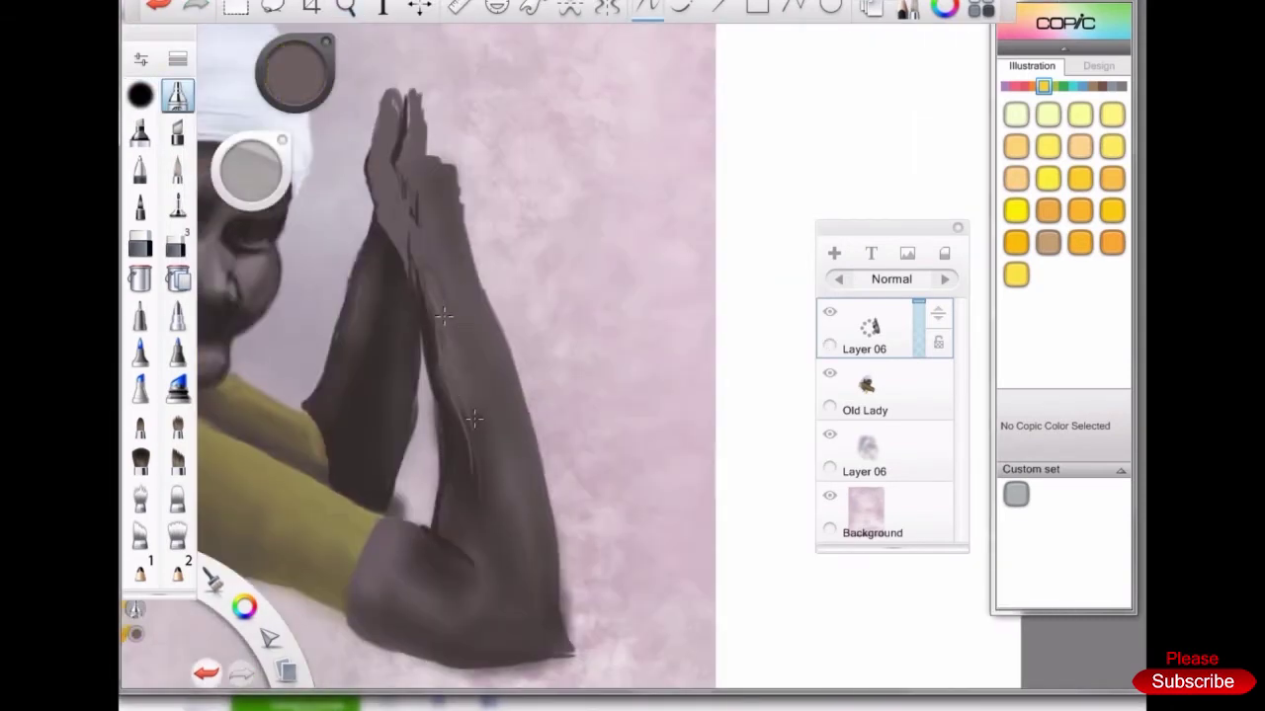
{"action": "left_click_drag", "start_coordinate": [454, 389], "coordinate": [502, 544]}
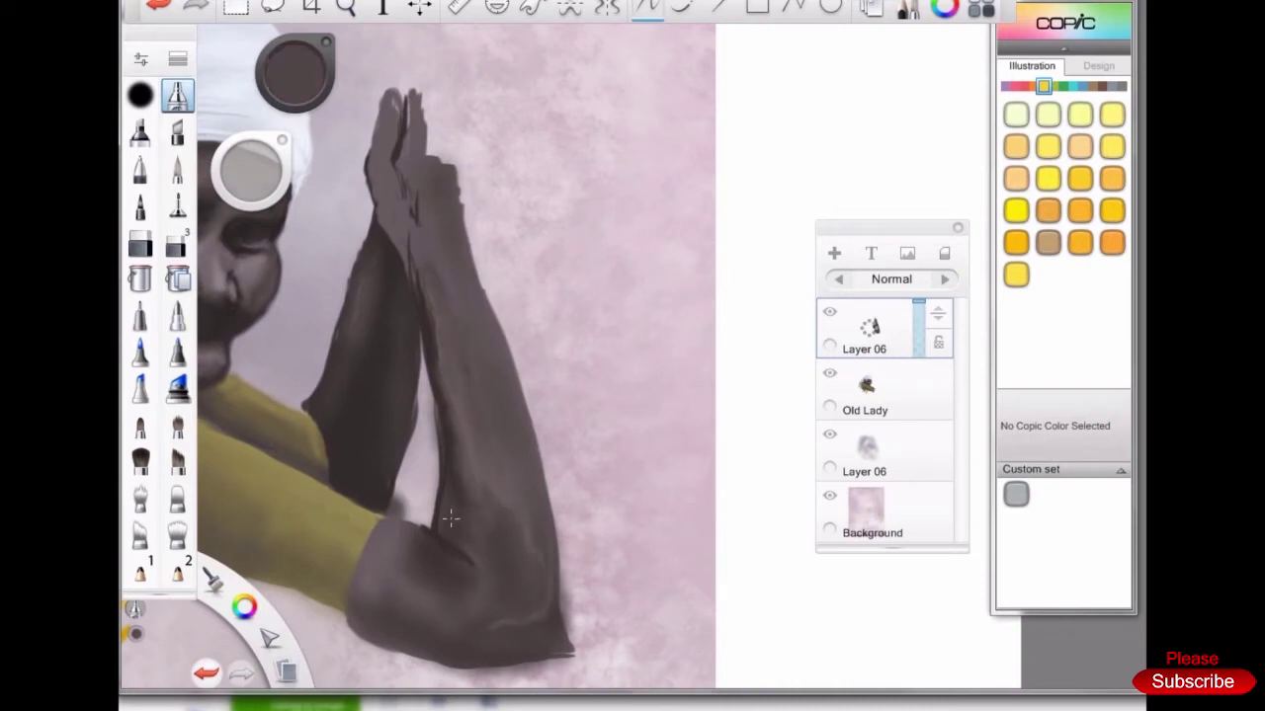
Paint a thin curved finger extending outward from the tips of the joined hands
{"action": "scroll", "coordinate": [450, 518], "scroll_direction": "down", "scroll_amount": 2}
{"action": "scroll", "coordinate": [601, 373], "scroll_direction": "up", "scroll_amount": 3}
{"action": "left_click_drag", "start_coordinate": [432, 184], "coordinate": [352, 220]}
{"action": "scroll", "coordinate": [432, 386], "scroll_direction": "down", "scroll_amount": 2}
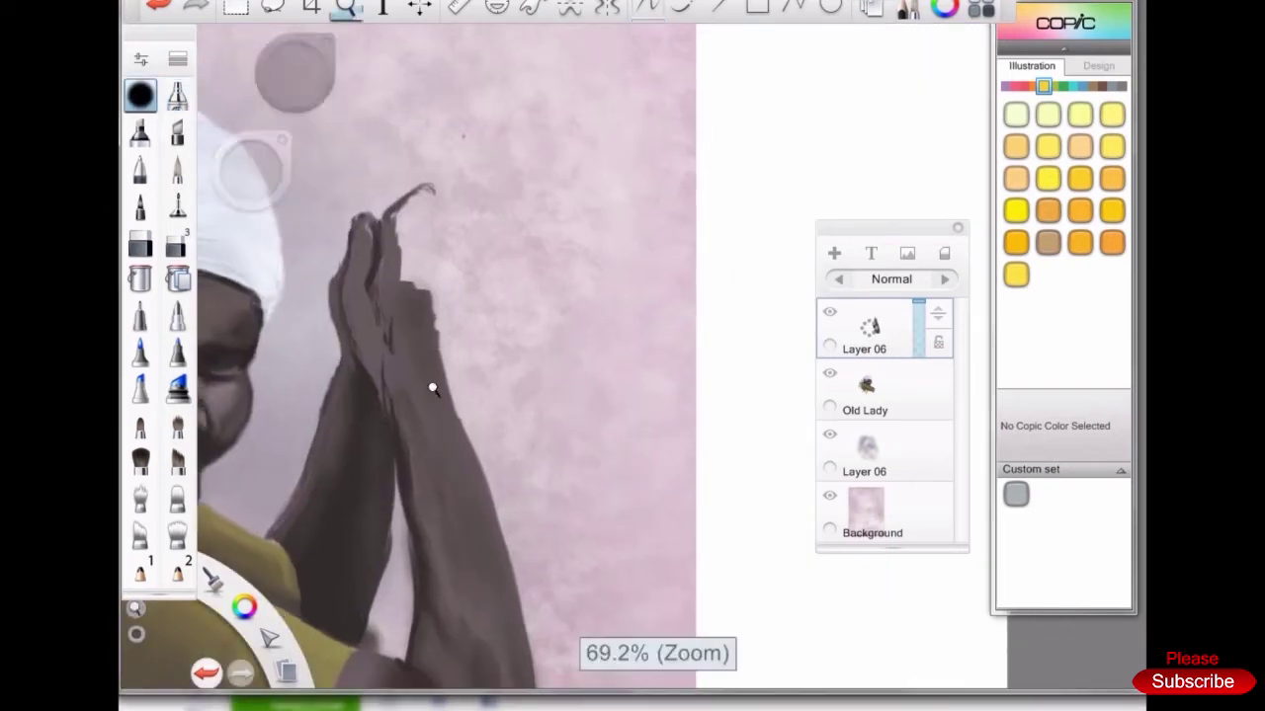
Erase excess paint around the hands and repaint the fingers' shape in brown
{"action": "scroll", "coordinate": [339, 306], "scroll_direction": "up", "scroll_amount": 3}
{"action": "key", "text": "e"}
{"action": "left_click_drag", "start_coordinate": [403, 491], "coordinate": [435, 385]}
{"action": "left_click_drag", "start_coordinate": [405, 450], "coordinate": [396, 494]}
{"action": "key", "text": "b"}
{"action": "mouse_move", "coordinate": [464, 67]}
{"action": "left_mouse_down"}
{"action": "mouse_move", "coordinate": [445, 103]}
{"action": "mouse_move", "coordinate": [403, 111]}
{"action": "left_mouse_up"}
Refine the nose, far cheek and eye shading on the Old Lady layer with sampled face tones
{"action": "key", "text": "p"}
{"action": "left_click_drag", "start_coordinate": [289, 259], "coordinate": [373, 244]}
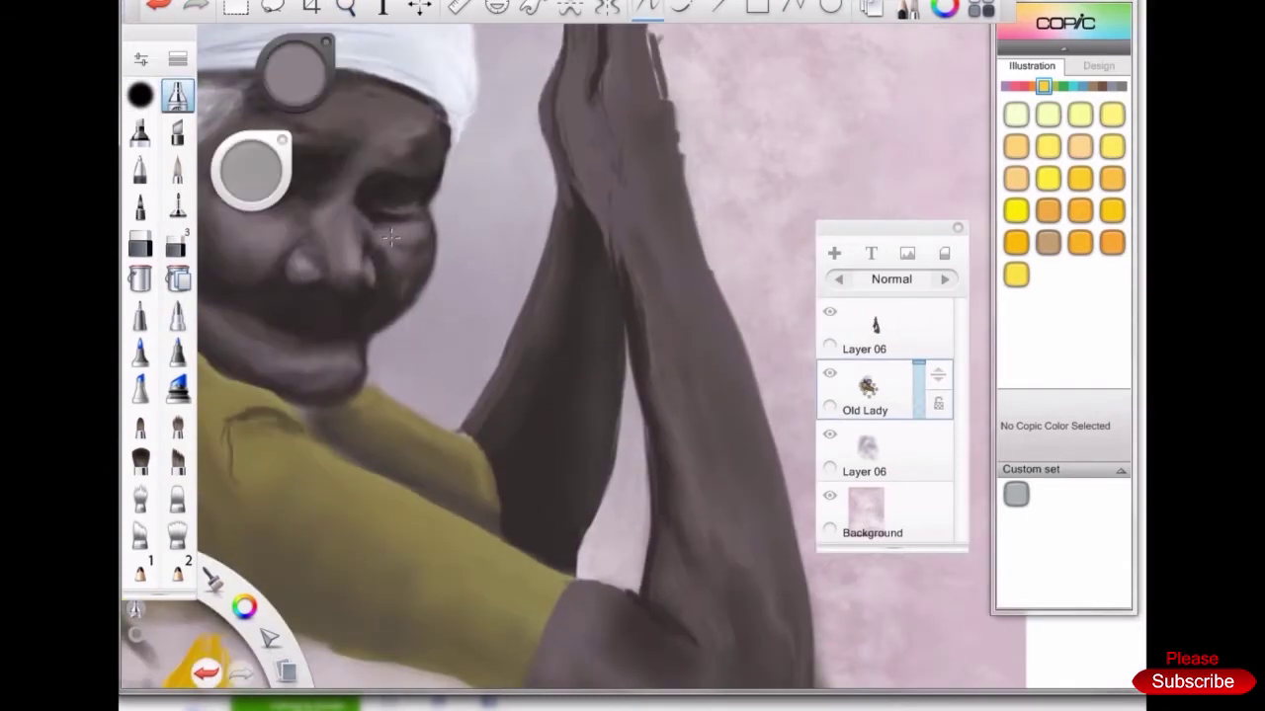
{"action": "scroll", "coordinate": [372, 252], "scroll_direction": "left", "scroll_amount": 5}
{"action": "scroll", "coordinate": [418, 259], "scroll_direction": "down", "scroll_amount": 5}
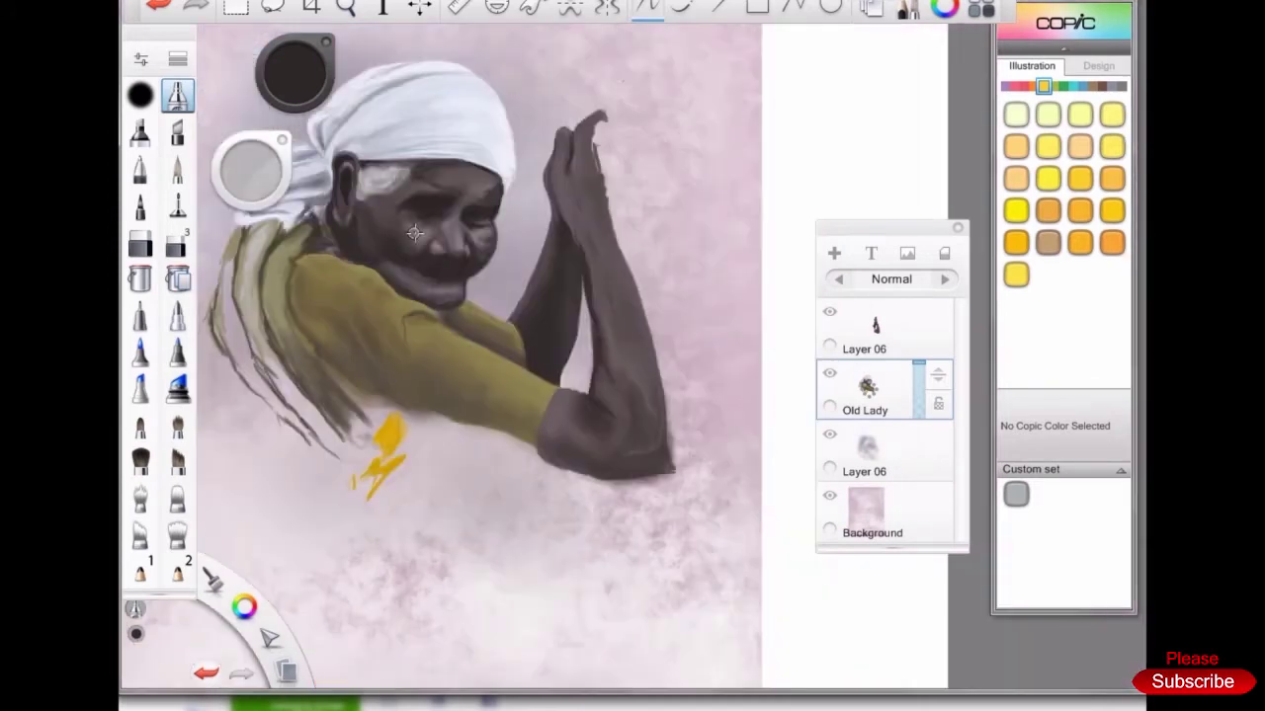
{"action": "scroll", "coordinate": [415, 233], "scroll_direction": "up", "scroll_amount": 5}
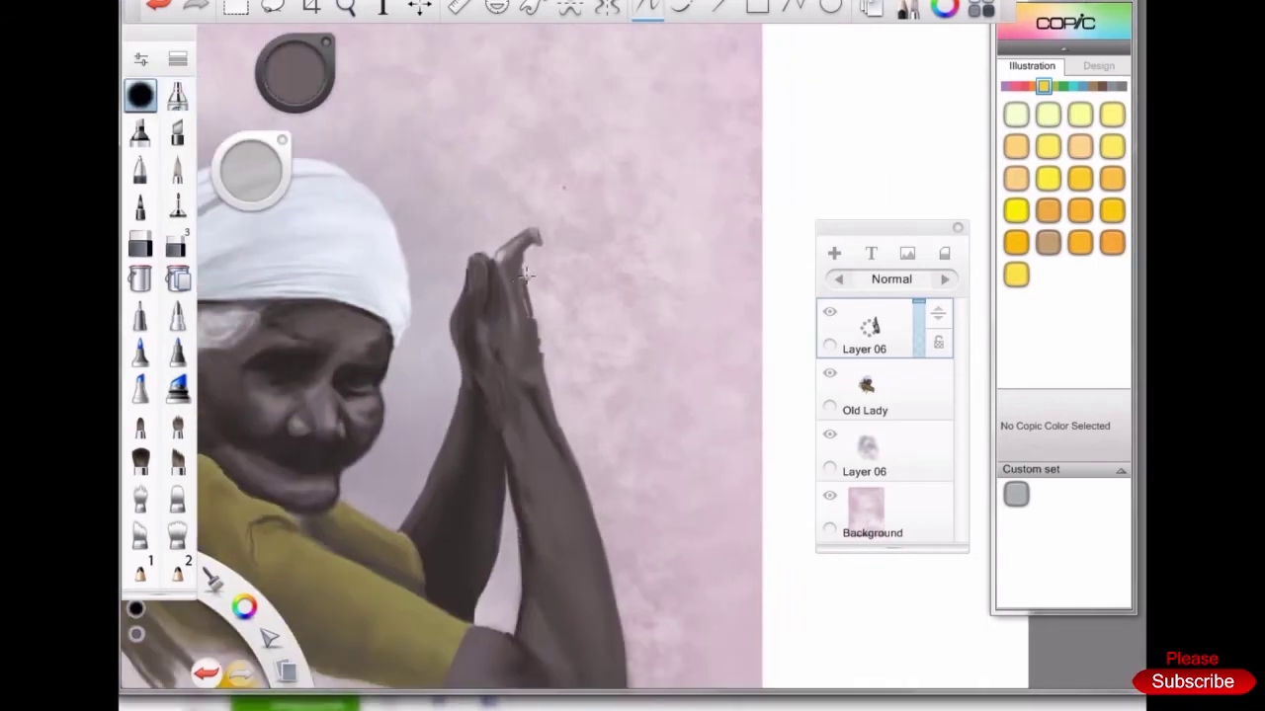
Paint the near hand's folded fingers and knuckles in dark brown and shade them with lighter tones
{"action": "key", "text": "e"}
{"action": "mouse_move", "coordinate": [521, 293]}
{"action": "left_mouse_down"}
{"action": "mouse_move", "coordinate": [538, 252]}
{"action": "mouse_move", "coordinate": [603, 296]}
{"action": "left_mouse_up"}
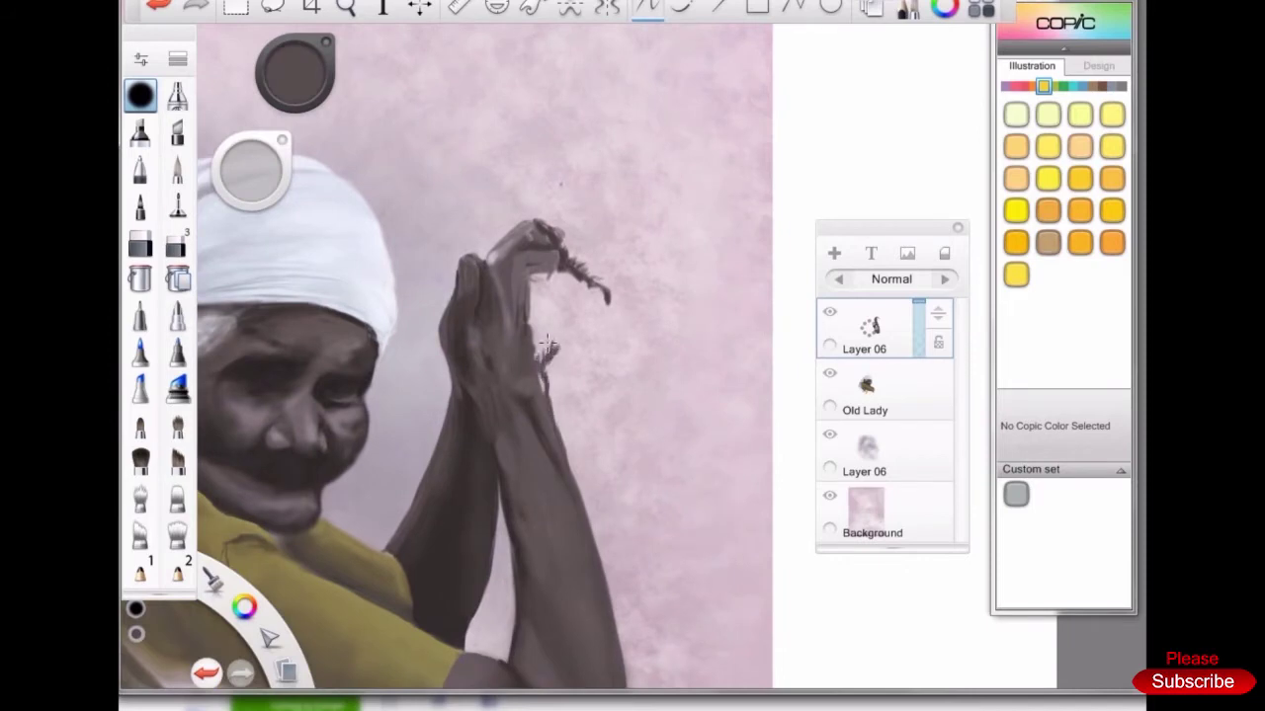
{"action": "mouse_move", "coordinate": [547, 344]}
{"action": "left_mouse_down"}
{"action": "mouse_move", "coordinate": [558, 302]}
{"action": "mouse_move", "coordinate": [543, 272]}
{"action": "left_mouse_up"}
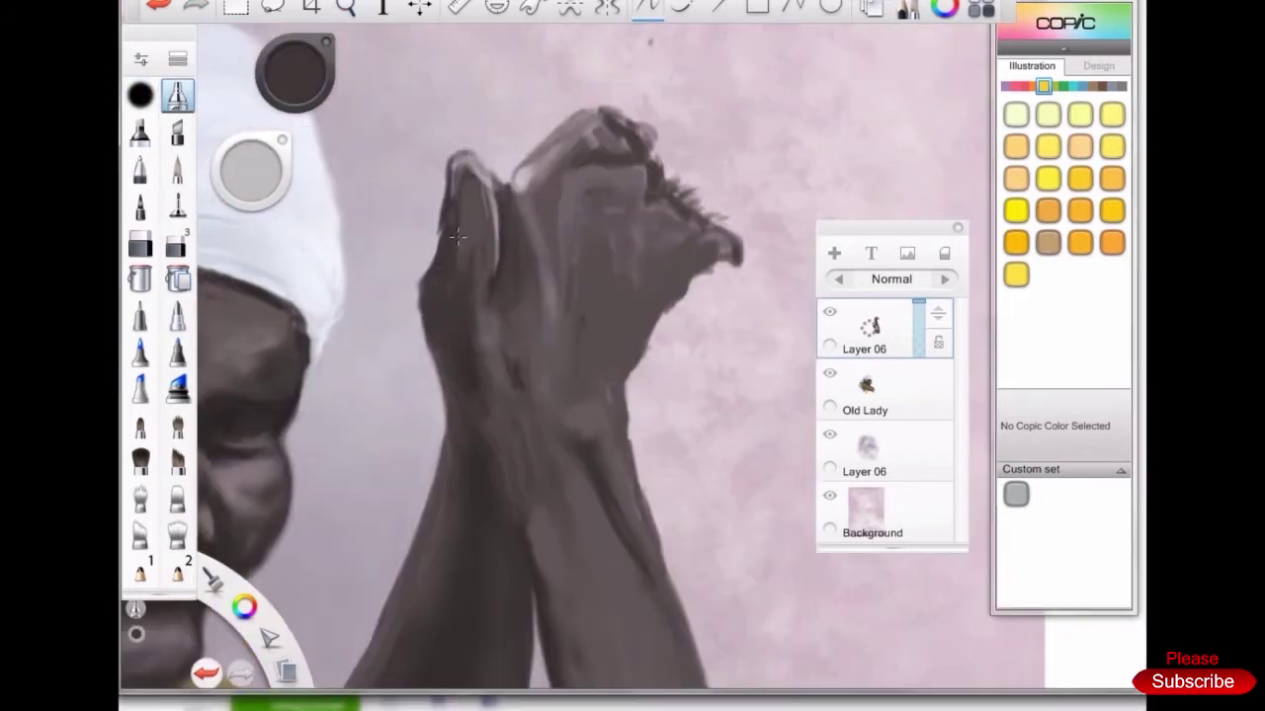
{"action": "mouse_move", "coordinate": [474, 277]}
{"action": "left_mouse_down"}
{"action": "mouse_move", "coordinate": [494, 168]}
{"action": "mouse_move", "coordinate": [571, 131]}
{"action": "left_mouse_up"}
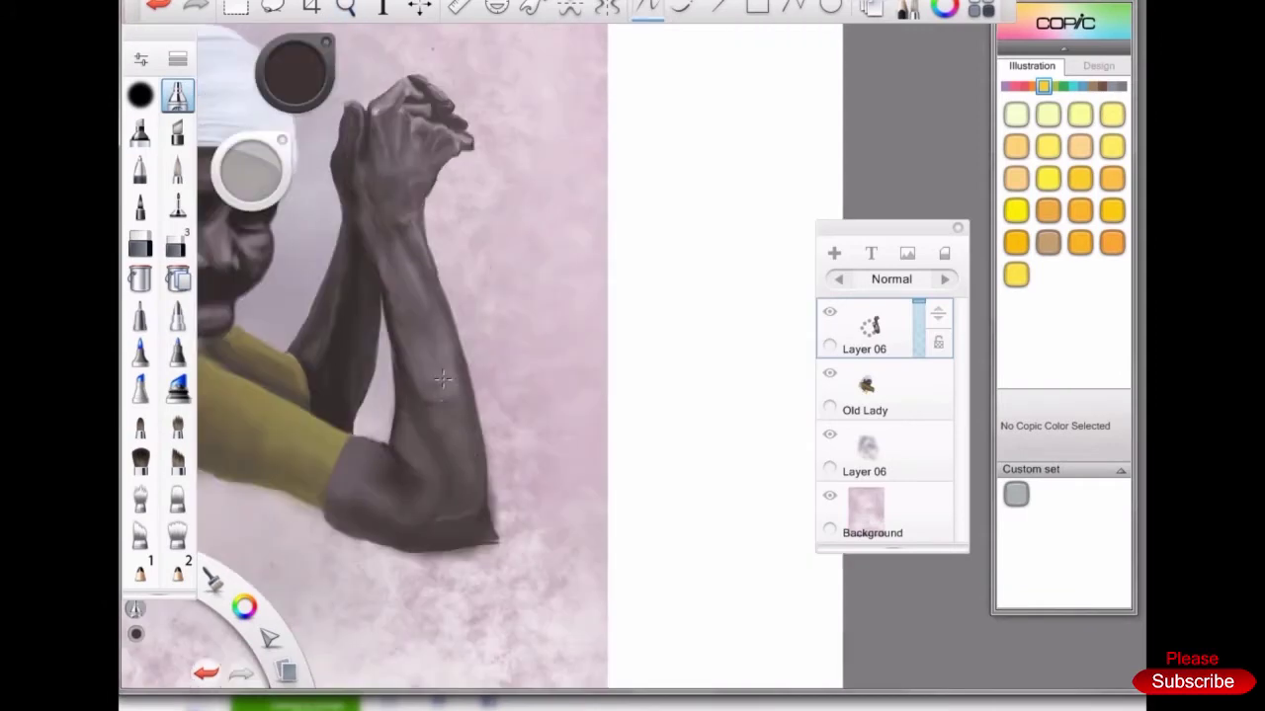
Model the near forearm and wrist with sampled brown tones, adding tendon and crease shading
{"action": "left_click", "coordinate": [442, 423], "text": "alt"}
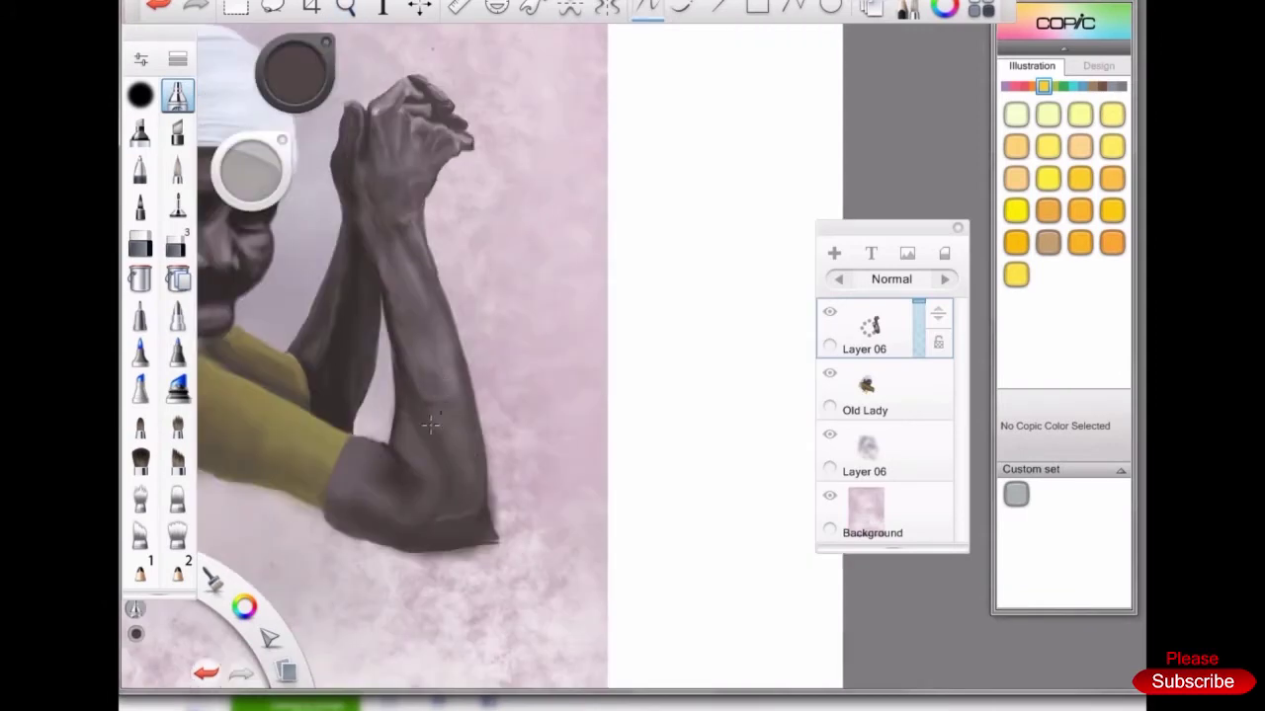
{"action": "left_click", "coordinate": [411, 238], "text": "alt"}
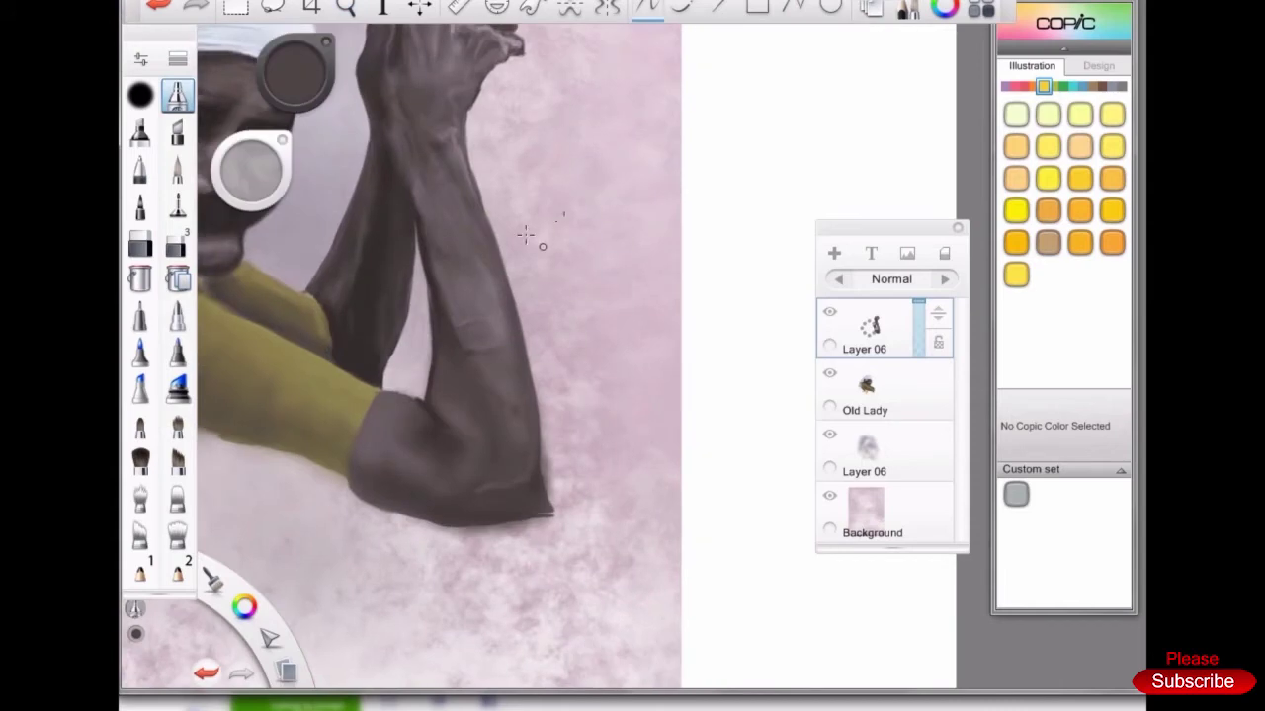
{"action": "left_click", "coordinate": [435, 201], "text": "alt"}
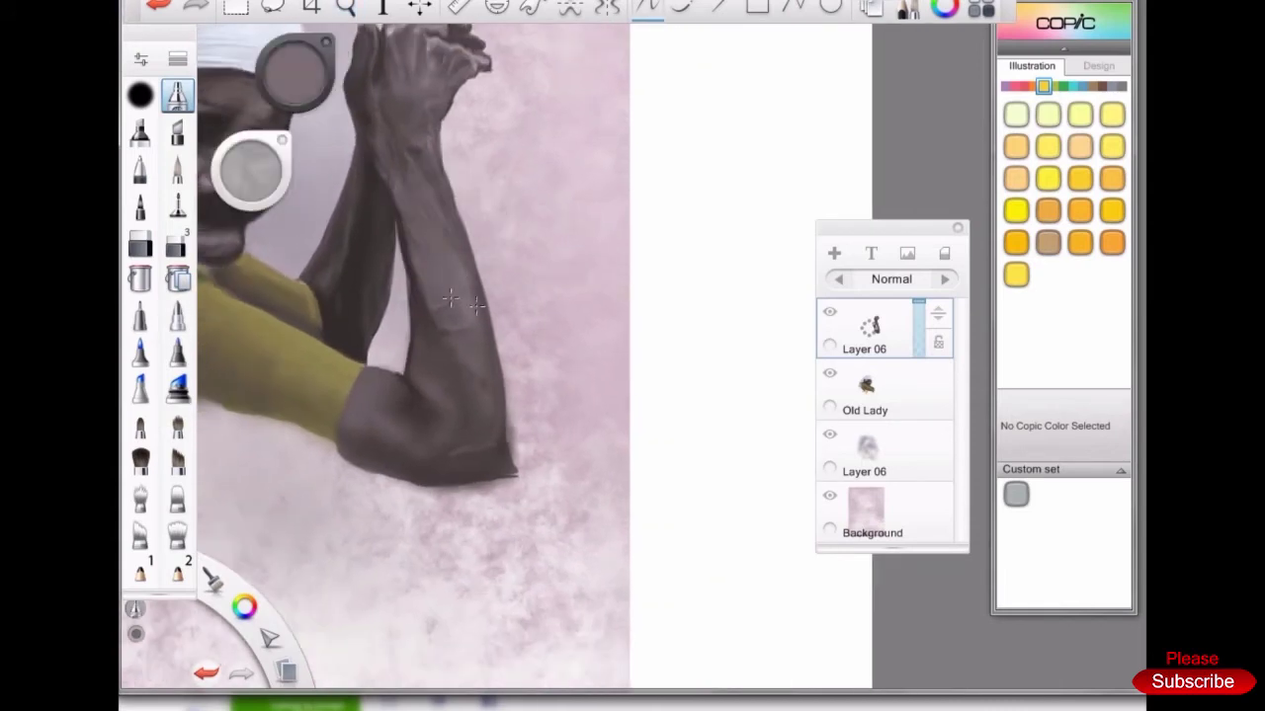
{"action": "scroll", "coordinate": [462, 274], "scroll_direction": "up", "scroll_amount": 3}
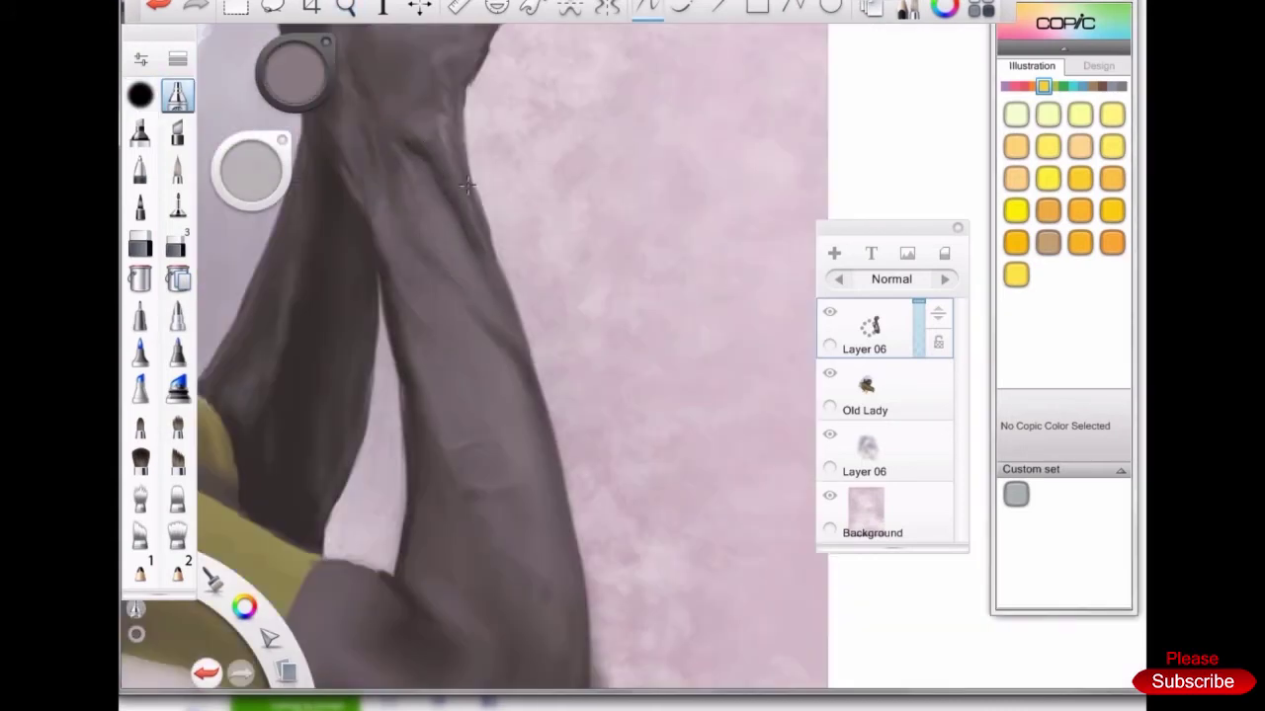
{"action": "scroll", "coordinate": [499, 276], "scroll_direction": "down", "scroll_amount": 5}
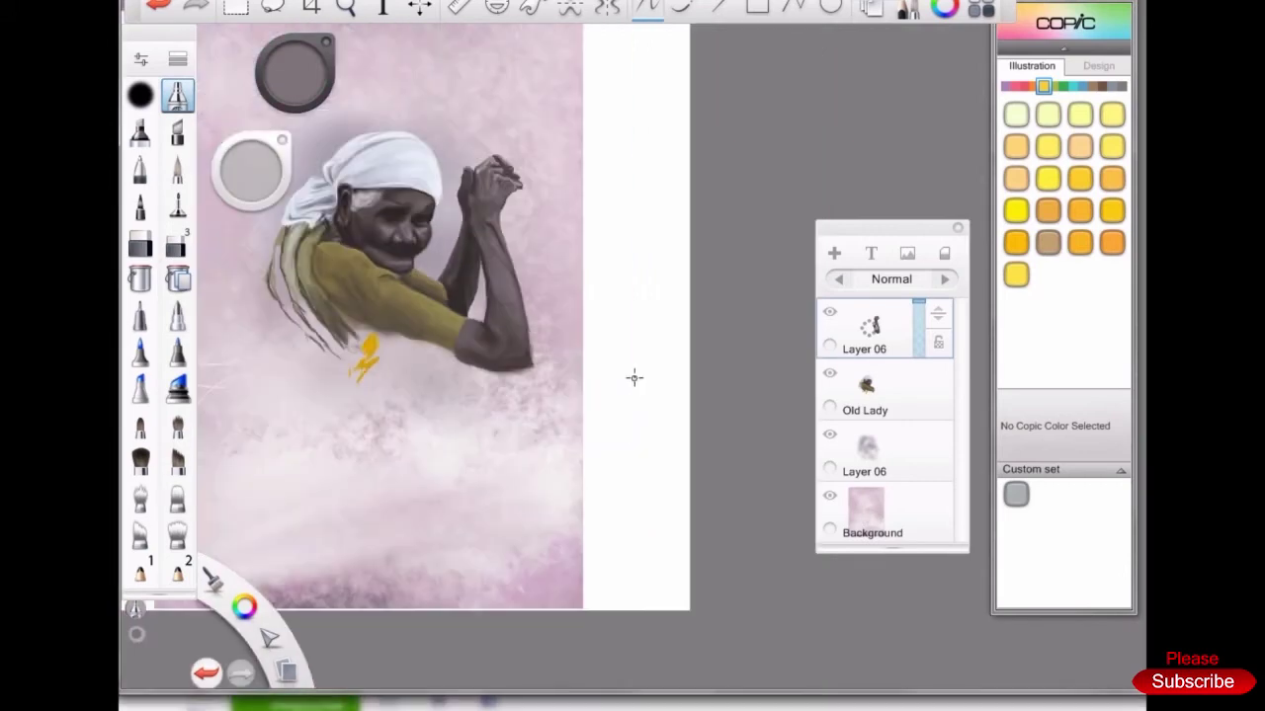
{"action": "scroll", "coordinate": [634, 378], "scroll_direction": "up", "scroll_amount": 3}
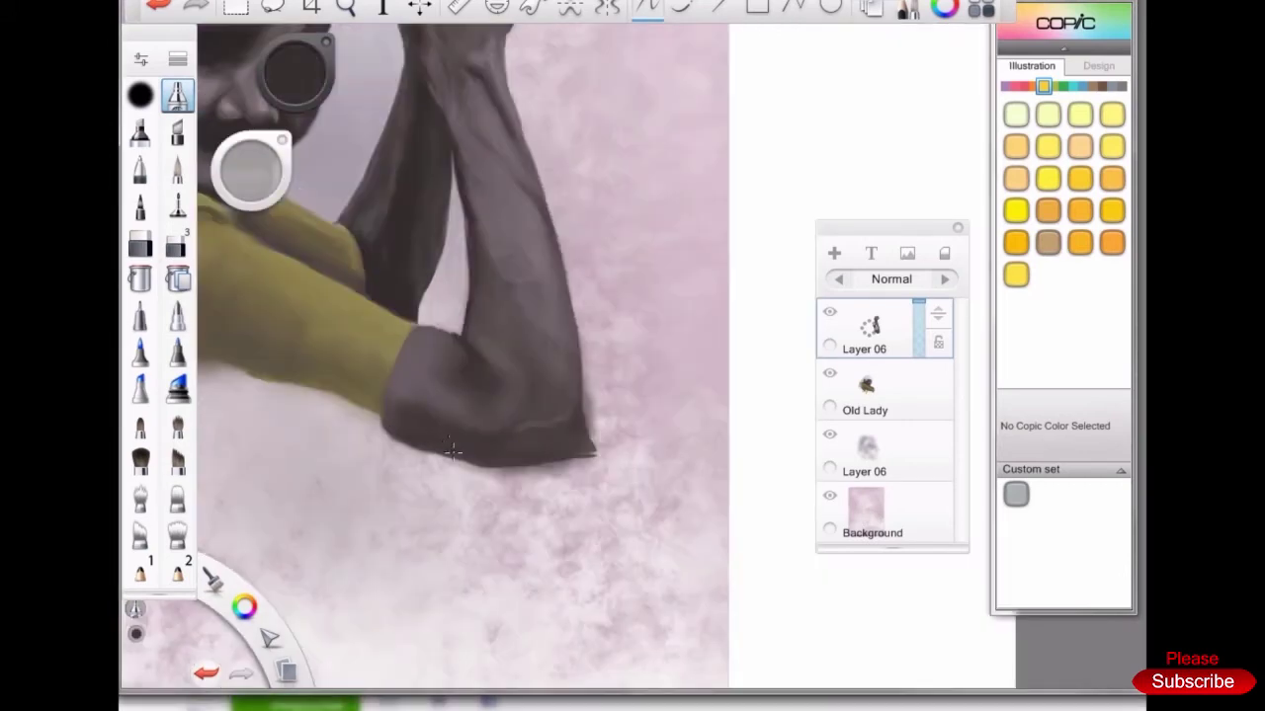
Smooth the lower edge of the near elbow in brown and deepen the shadows between the folded fingers
{"action": "left_click_drag", "start_coordinate": [461, 438], "coordinate": [499, 459]}
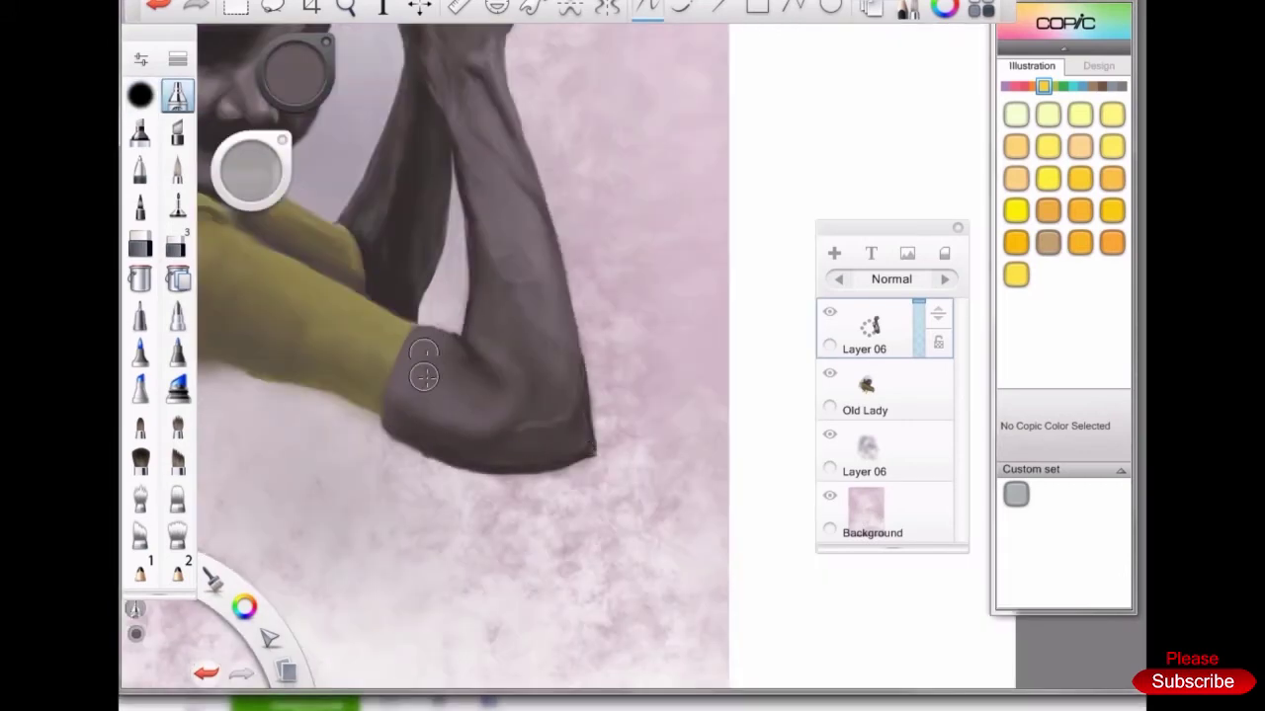
{"action": "scroll", "coordinate": [415, 375], "scroll_direction": "down", "scroll_amount": 5}
{"action": "scroll", "coordinate": [488, 174], "scroll_direction": "up", "scroll_amount": 5}
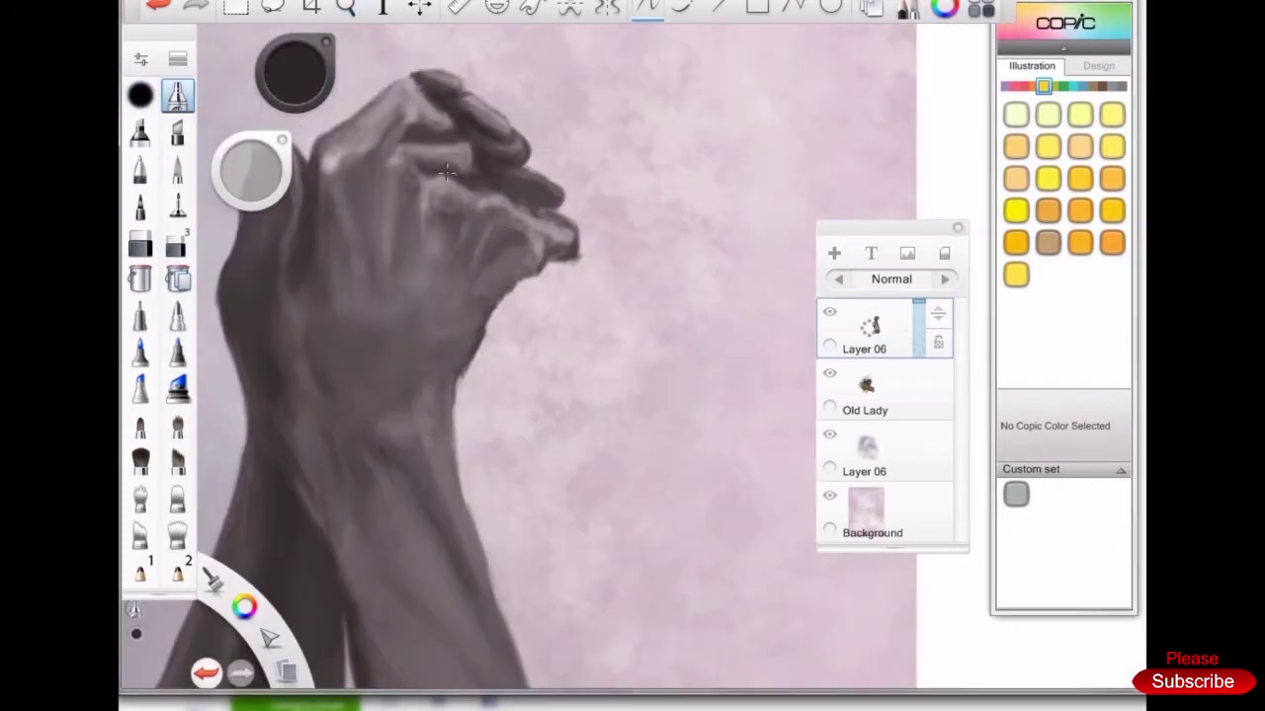
{"action": "scroll", "coordinate": [413, 131], "scroll_direction": "down", "scroll_amount": 5}
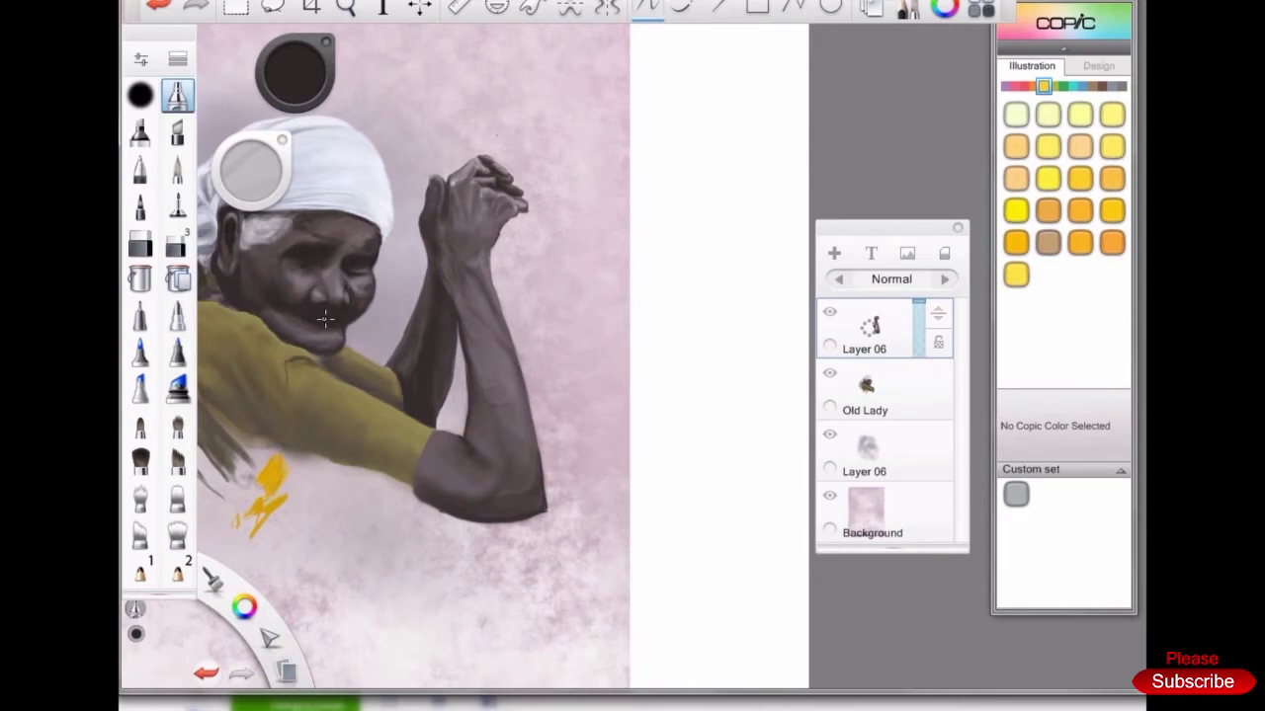
{"action": "scroll", "coordinate": [606, 537], "scroll_direction": "up", "scroll_amount": 5}
{"action": "scroll", "coordinate": [254, 432], "scroll_direction": "down", "scroll_amount": 5}
{"action": "scroll", "coordinate": [506, 386], "scroll_direction": "up", "scroll_amount": 5}
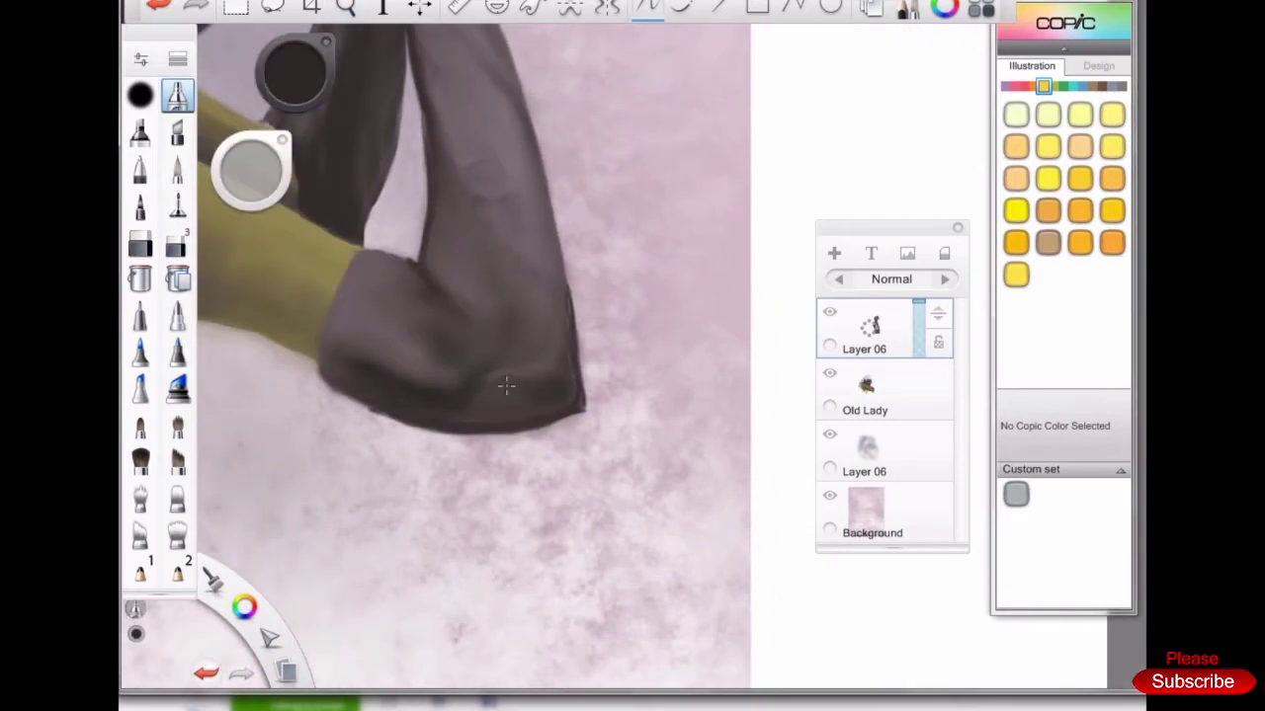
Darken the brush colour and deepen the shading on the underside of the near elbow
{"action": "scroll", "coordinate": [505, 385], "scroll_direction": "down", "scroll_amount": 5}
{"action": "scroll", "coordinate": [381, 412], "scroll_direction": "up", "scroll_amount": 5}
{"action": "left_click_drag", "start_coordinate": [294, 71], "coordinate": [299, 132]}
{"action": "left_click", "coordinate": [176, 95]}
{"action": "scroll", "coordinate": [435, 363], "scroll_direction": "down", "scroll_amount": 2}
{"action": "mouse_move", "coordinate": [485, 441]}
{"action": "left_mouse_down"}
{"action": "mouse_move", "coordinate": [592, 485]}
{"action": "mouse_move", "coordinate": [513, 494]}
{"action": "left_mouse_up"}
{"action": "left_click", "coordinate": [524, 363], "text": "alt"}
Warm the olive blouse with golden tones and add soft fold shading along the near sleeve
{"action": "left_click_drag", "start_coordinate": [309, 273], "coordinate": [326, 366]}
{"action": "left_click", "coordinate": [444, 331], "text": "alt"}
{"action": "left_click", "coordinate": [140, 95]}
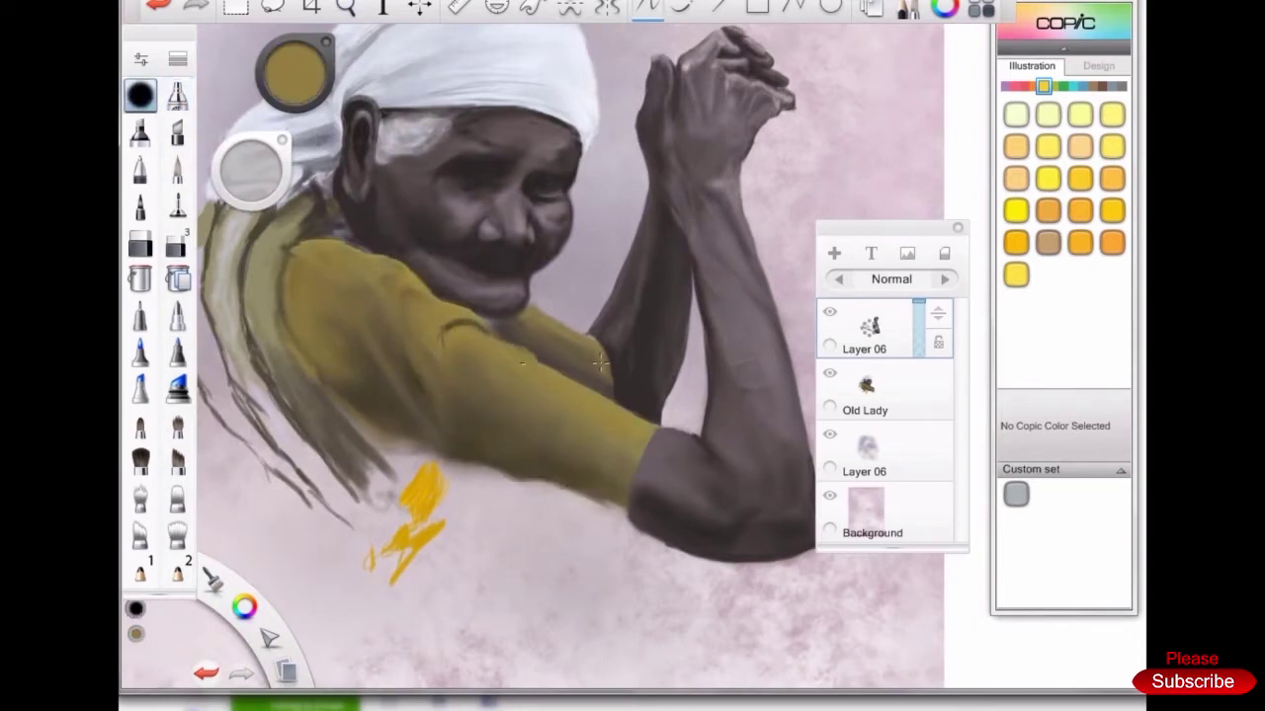
{"action": "mouse_move", "coordinate": [514, 364]}
{"action": "left_mouse_down"}
{"action": "mouse_move", "coordinate": [572, 351]}
{"action": "mouse_move", "coordinate": [551, 464]}
{"action": "left_mouse_up"}
{"action": "left_click", "coordinate": [177, 95]}
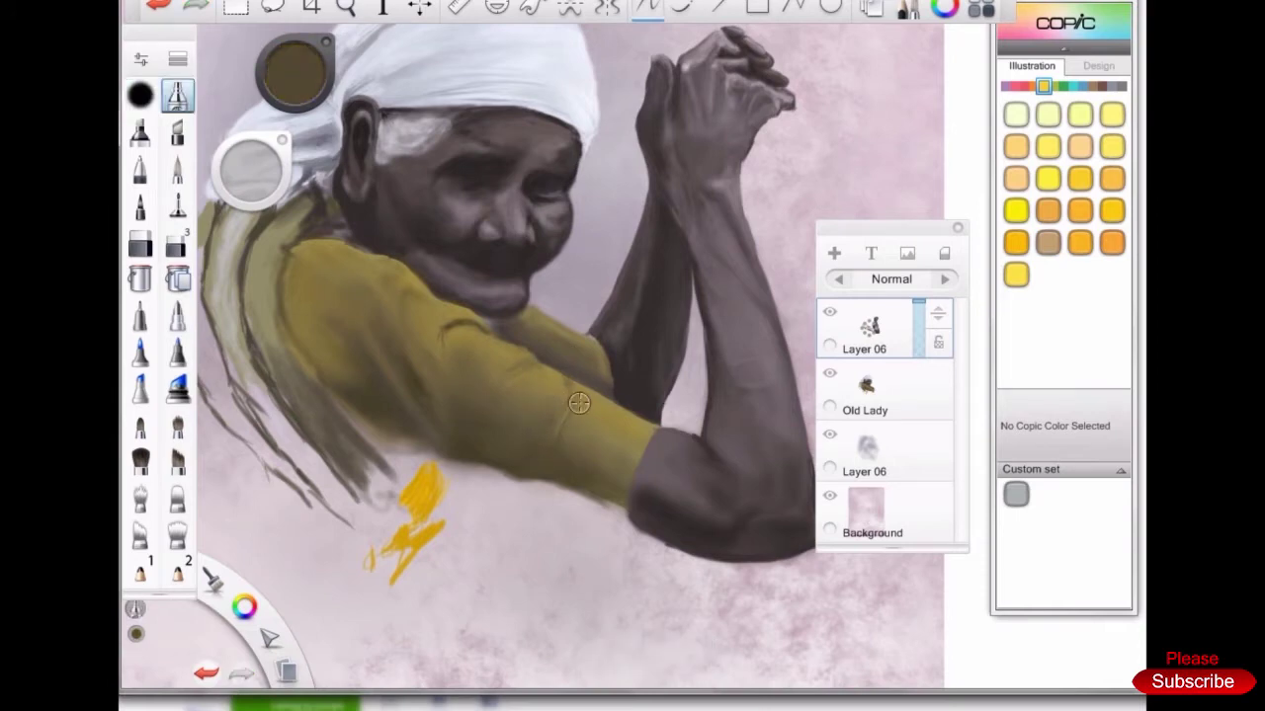
{"action": "left_click", "coordinate": [437, 375], "text": "alt"}
Block in the raised thigh, knee and lower-leg outline below the elbow in flat olive brown
{"action": "left_click", "coordinate": [139, 95]}
{"action": "left_click_drag", "start_coordinate": [489, 482], "coordinate": [637, 526]}
{"action": "mouse_move", "coordinate": [494, 524]}
{"action": "left_mouse_down"}
{"action": "mouse_move", "coordinate": [464, 592]}
{"action": "mouse_move", "coordinate": [702, 583]}
{"action": "left_mouse_up"}
{"action": "key", "text": "ctrl+minus"}
{"action": "mouse_move", "coordinate": [534, 361]}
{"action": "left_mouse_down"}
{"action": "mouse_move", "coordinate": [498, 461]}
{"action": "mouse_move", "coordinate": [578, 381]}
{"action": "left_mouse_up"}
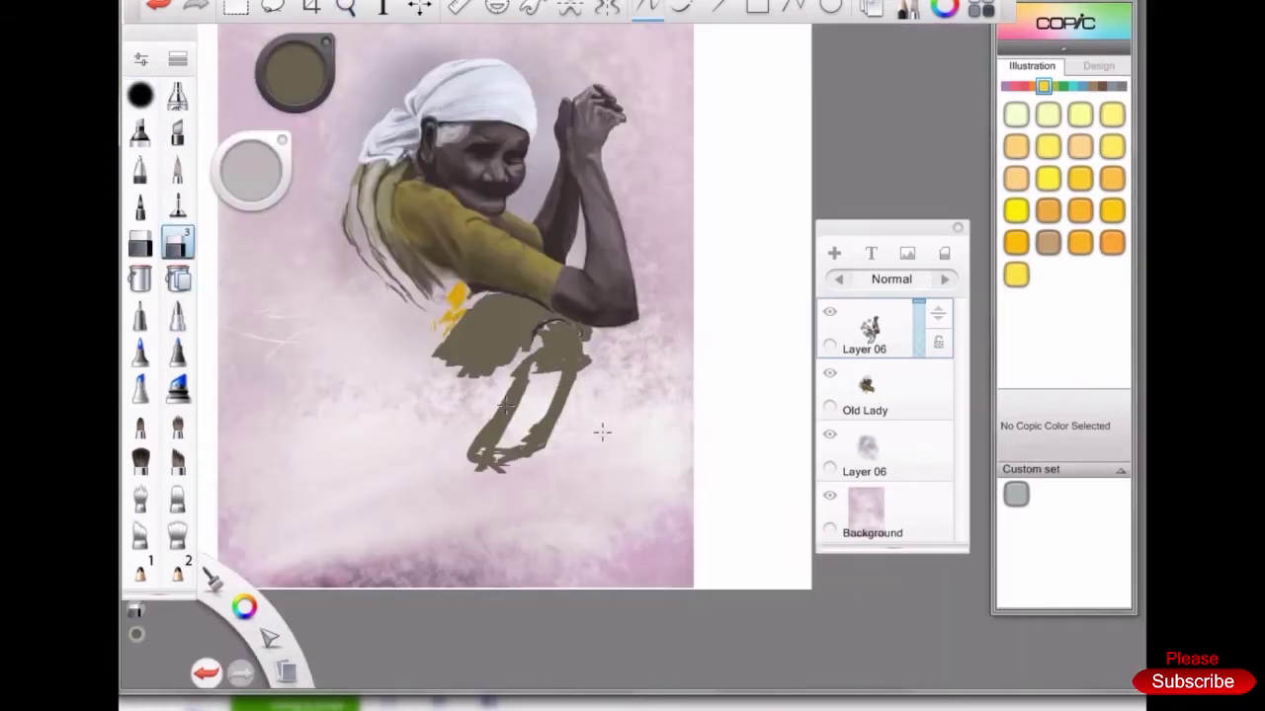
{"action": "key", "text": "ctrl+plus"}
{"action": "key", "text": "b"}
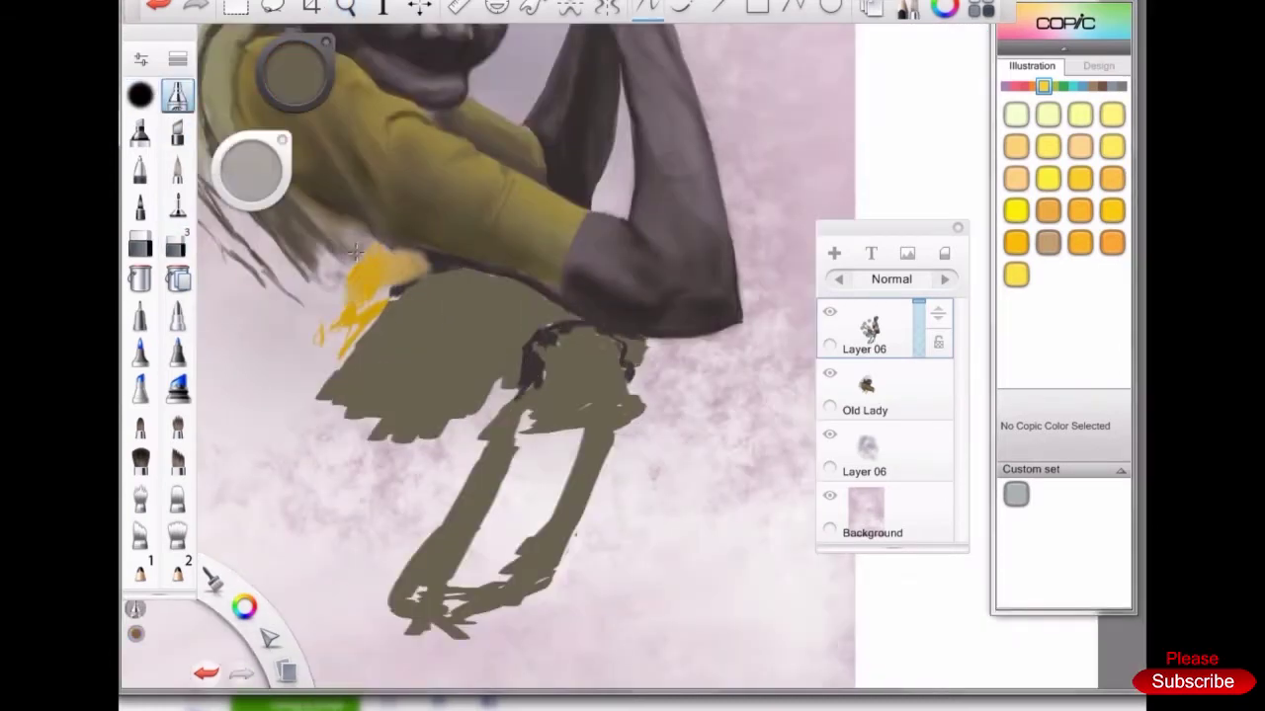
Sketch a faint curved outline for the lower back and extend the blouse's dark lower edge towards the waist
{"action": "key", "text": "ctrl+minus"}
{"action": "left_click_drag", "start_coordinate": [305, 346], "coordinate": [350, 233]}
{"action": "key", "text": "ctrl+plus"}
{"action": "key", "text": "ctrl+minus"}
{"action": "key", "text": "ctrl+plus"}
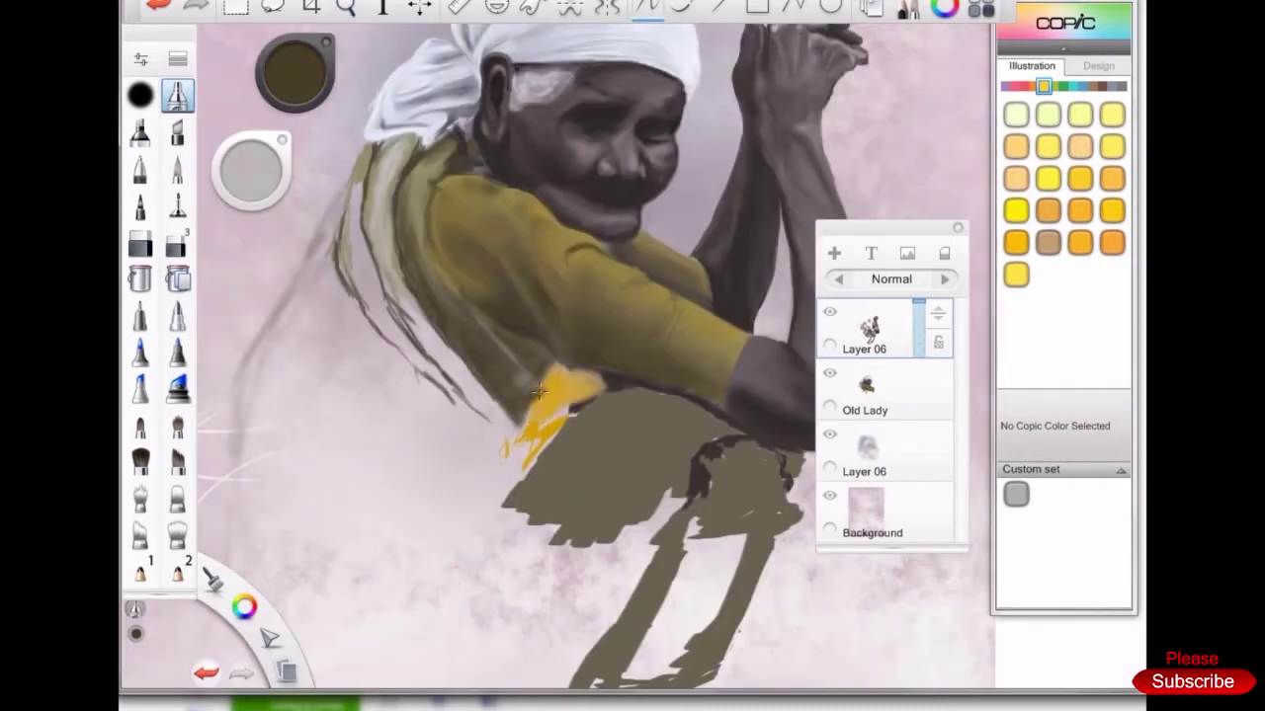
Darken the blouse's back folds and seam lines beside the draped scarf with sampled dark olive
{"action": "key", "text": "ctrl+plus"}
{"action": "left_click_drag", "start_coordinate": [465, 242], "coordinate": [449, 340]}
{"action": "mouse_move", "coordinate": [454, 187]}
{"action": "left_mouse_down"}
{"action": "mouse_move", "coordinate": [459, 292]}
{"action": "mouse_move", "coordinate": [489, 341]}
{"action": "left_mouse_up"}
{"action": "key", "text": "ctrl+minus"}
{"action": "key", "text": "ctrl+plus"}
{"action": "key", "text": "b"}
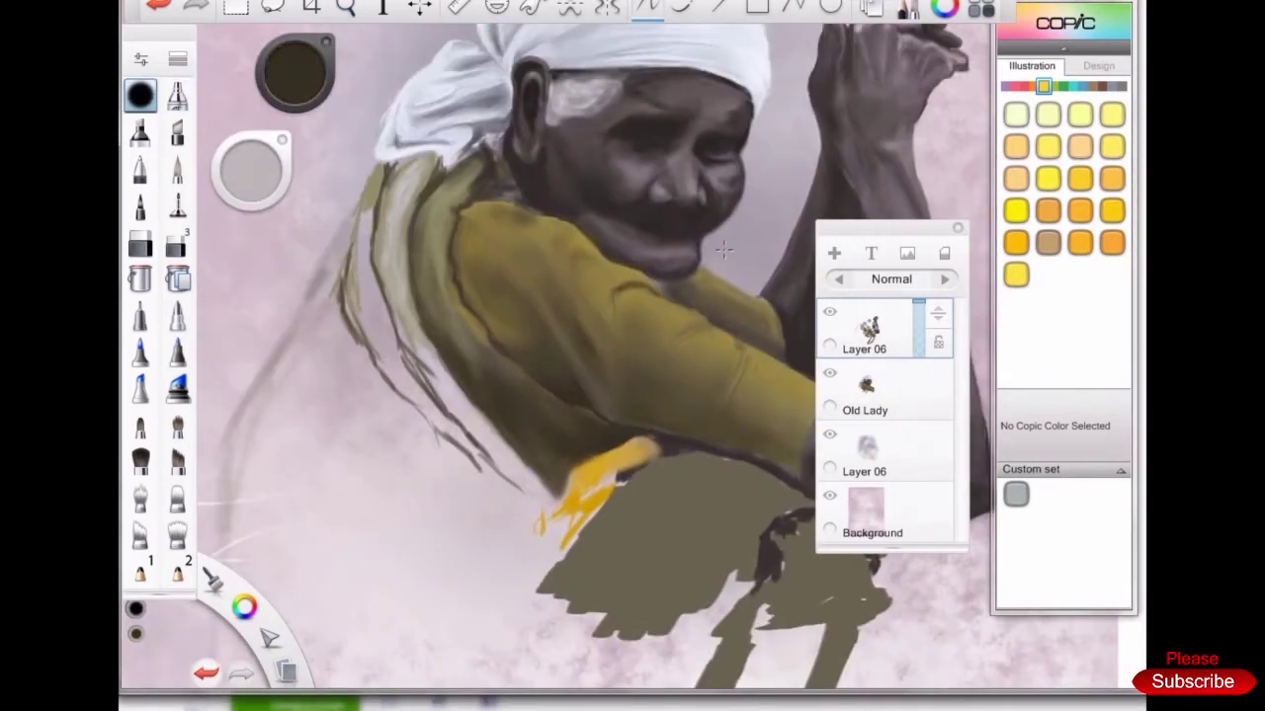
{"action": "key", "text": "b"}
{"action": "key", "text": "ctrl+minus"}
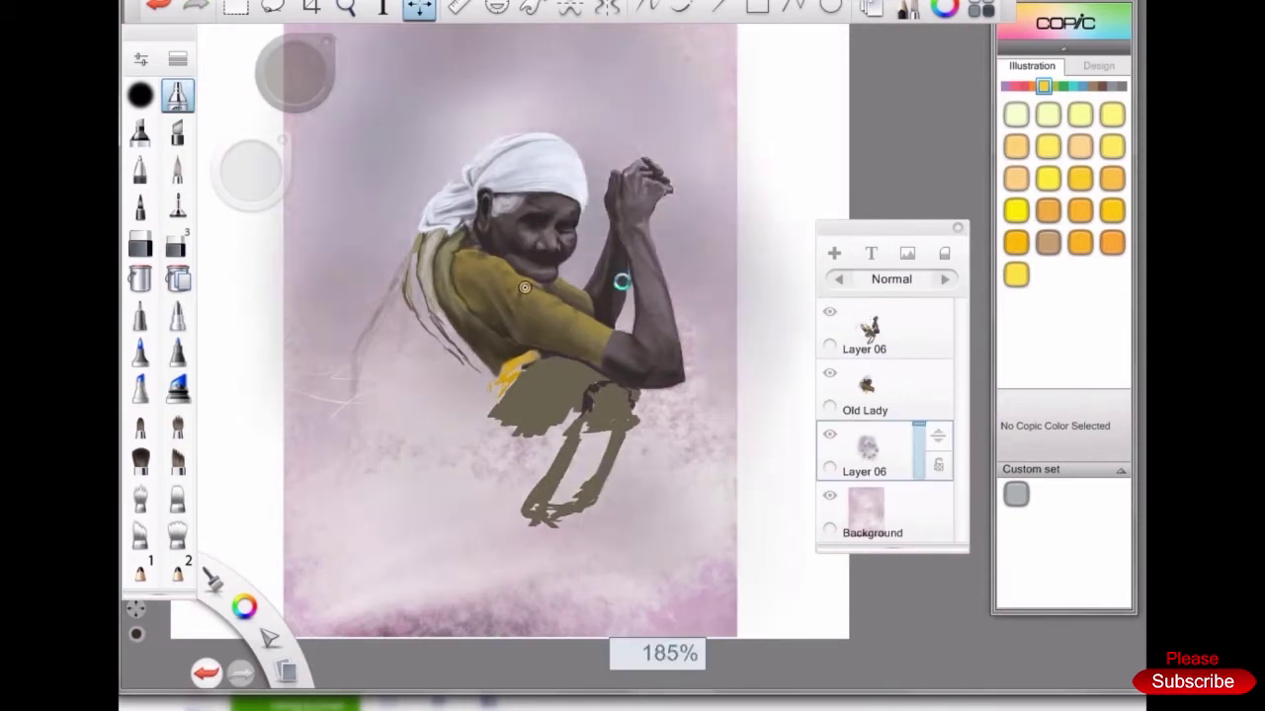
Extend the skirt downward from the thigh with sampled olive strokes on the top Layer 06
{"action": "left_click", "coordinate": [519, 410], "text": "alt"}
{"action": "left_click_drag", "start_coordinate": [499, 435], "coordinate": [514, 509]}
{"action": "left_click_drag", "start_coordinate": [543, 385], "coordinate": [553, 464]}
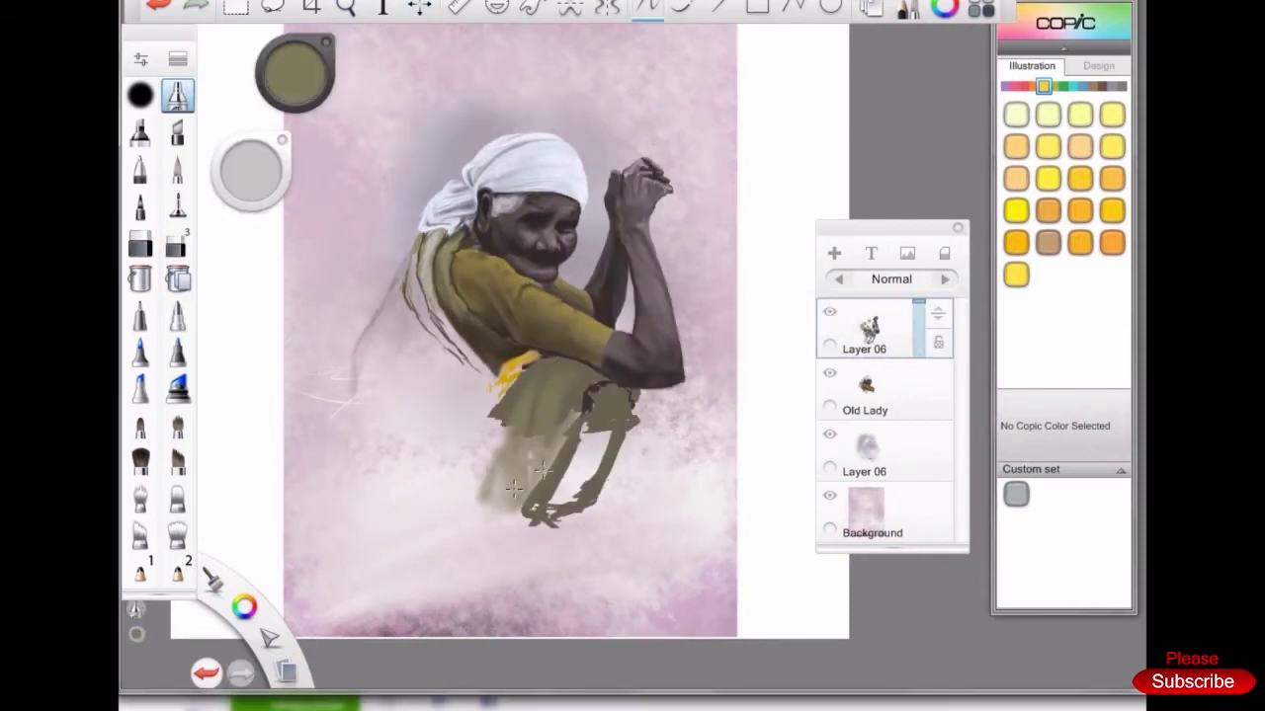
{"action": "left_click_drag", "start_coordinate": [464, 405], "coordinate": [568, 494]}
{"action": "key", "text": "b"}
Fill the scarf drape along the back with sampled pale grey-green down to the waist
{"action": "key", "text": "ctrl+plus"}
{"action": "left_click", "coordinate": [428, 221], "text": "alt"}
{"action": "mouse_move", "coordinate": [425, 287]}
{"action": "left_mouse_down"}
{"action": "mouse_move", "coordinate": [494, 396]}
{"action": "mouse_move", "coordinate": [504, 454]}
{"action": "left_mouse_up"}
Paint the golden-yellow waistband between the blouse and skirt, defining its edge with dark strokes
{"action": "left_click", "coordinate": [538, 395], "text": "alt"}
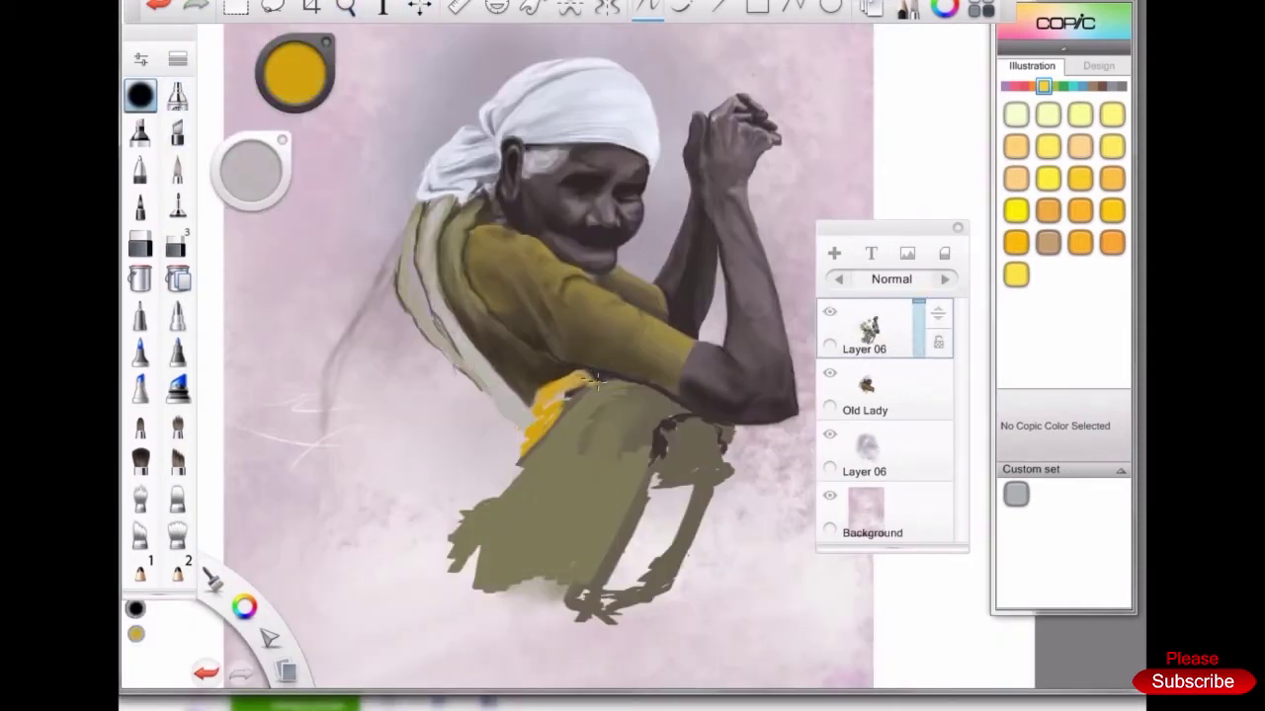
{"action": "key", "text": "ctrl+plus"}
{"action": "left_click", "coordinate": [573, 400], "text": "alt"}
{"action": "key", "text": "b"}
{"action": "mouse_move", "coordinate": [591, 380]}
{"action": "left_mouse_down"}
{"action": "mouse_move", "coordinate": [533, 444]}
{"action": "mouse_move", "coordinate": [553, 454]}
{"action": "left_mouse_up"}
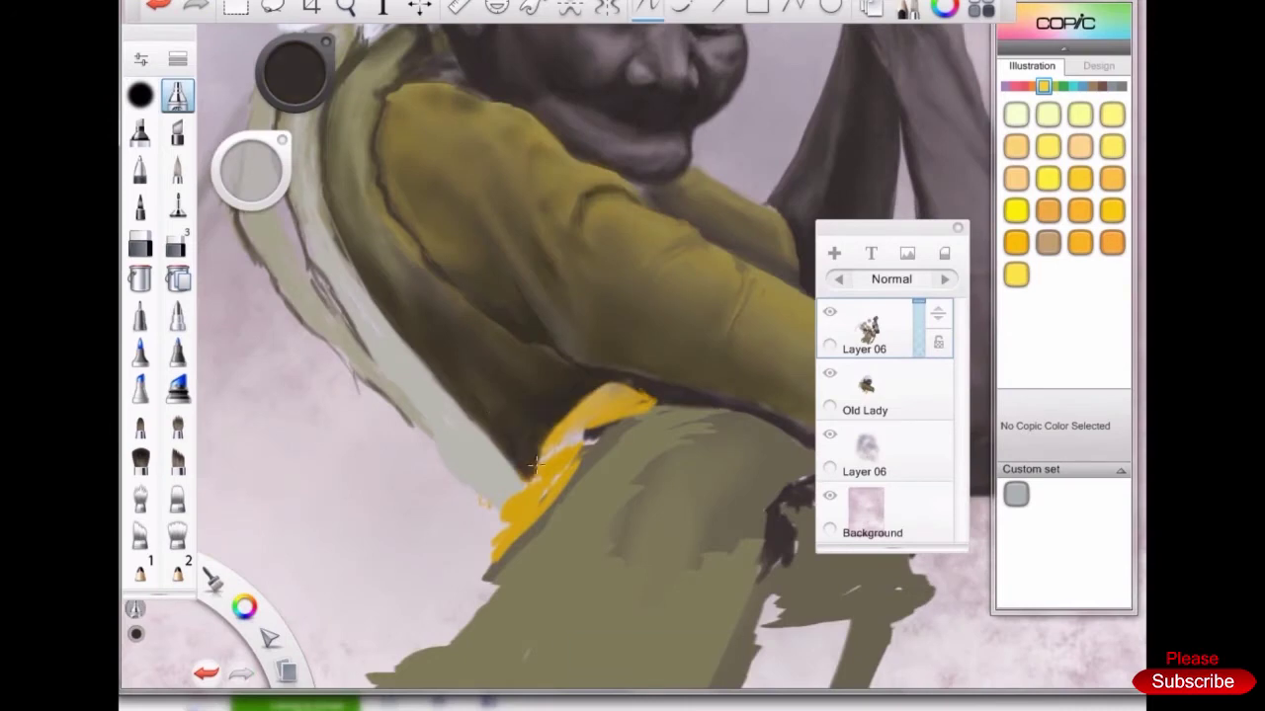
Blend sampled beige, orange and dark tones into the waistband to shade its folds
{"action": "left_click", "coordinate": [652, 395], "text": "alt"}
{"action": "left_click_drag", "start_coordinate": [613, 395], "coordinate": [672, 395]}
{"action": "left_click", "coordinate": [581, 427], "text": "alt"}
{"action": "left_click", "coordinate": [566, 430], "text": "alt"}
{"action": "left_click", "coordinate": [657, 407], "text": "alt"}
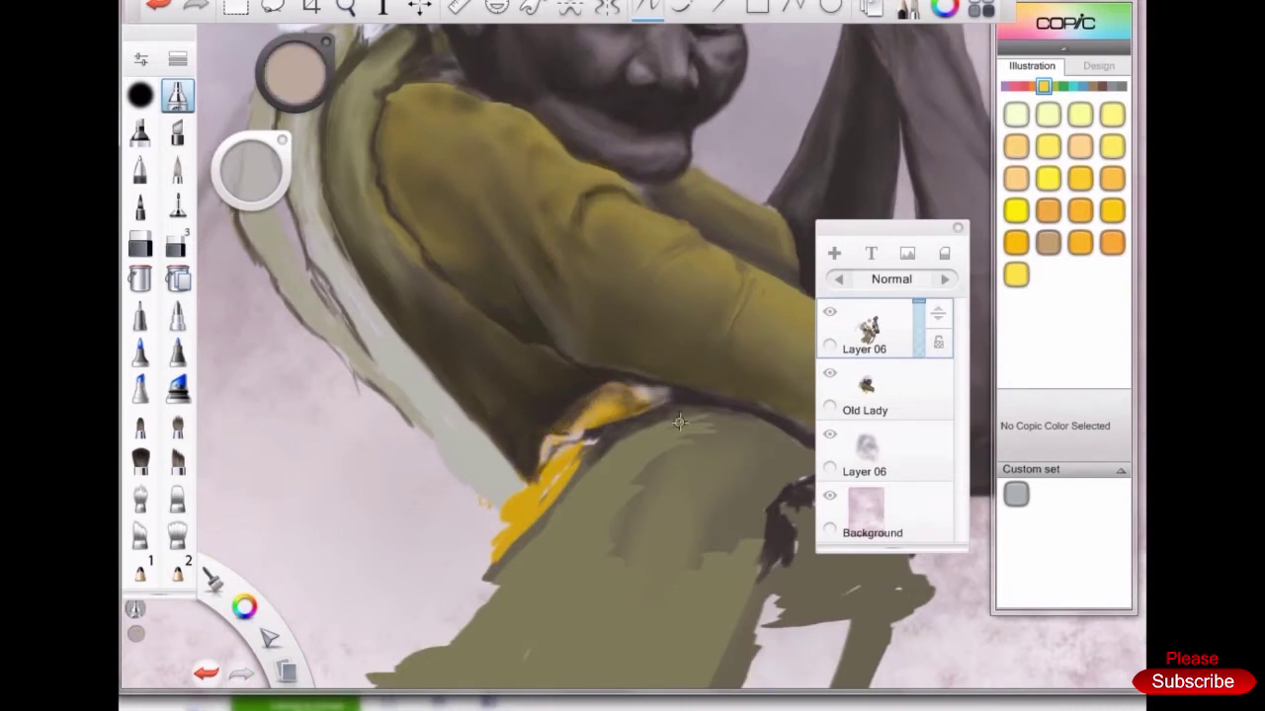
{"action": "left_click", "coordinate": [629, 400], "text": "alt"}
{"action": "left_click", "coordinate": [583, 435], "text": "alt"}
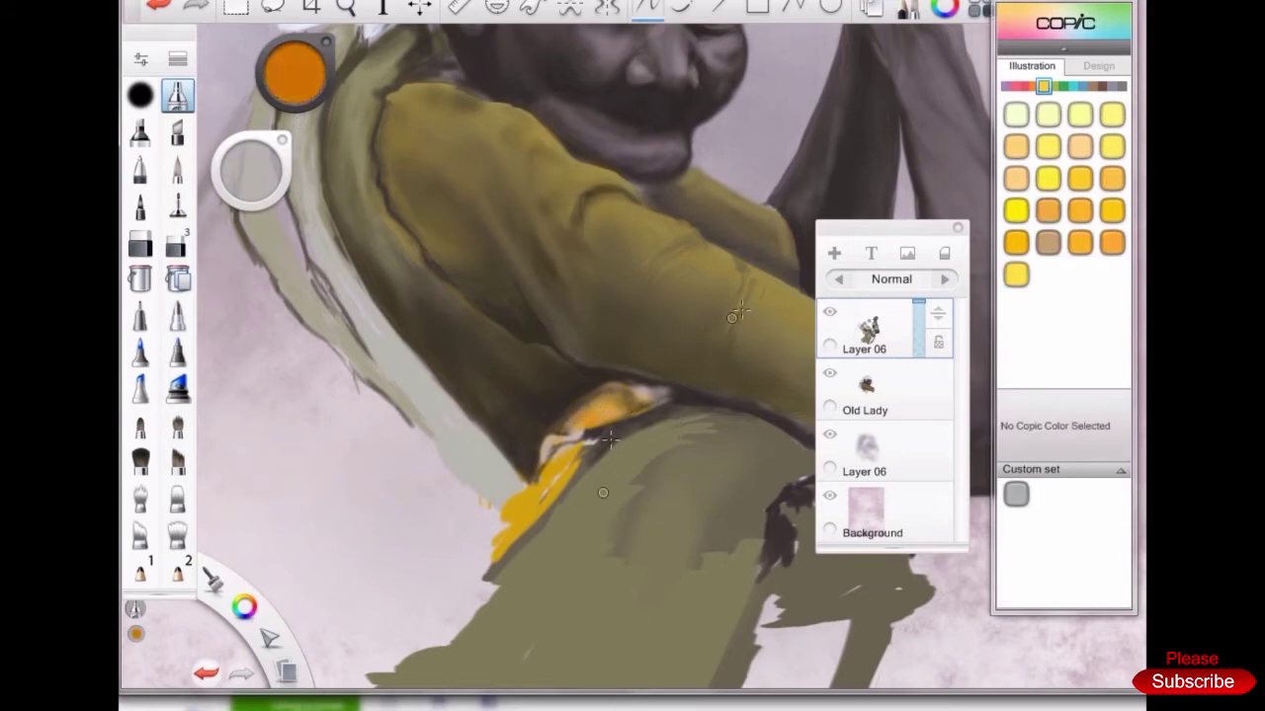
Shade the lower end of the pale scarf drape and darken the edges where it meets the waistband
{"action": "scroll", "coordinate": [626, 447], "scroll_direction": "down", "scroll_amount": 5}
{"action": "scroll", "coordinate": [626, 447], "scroll_direction": "up", "scroll_amount": 5}
{"action": "key", "text": "bracketright"}
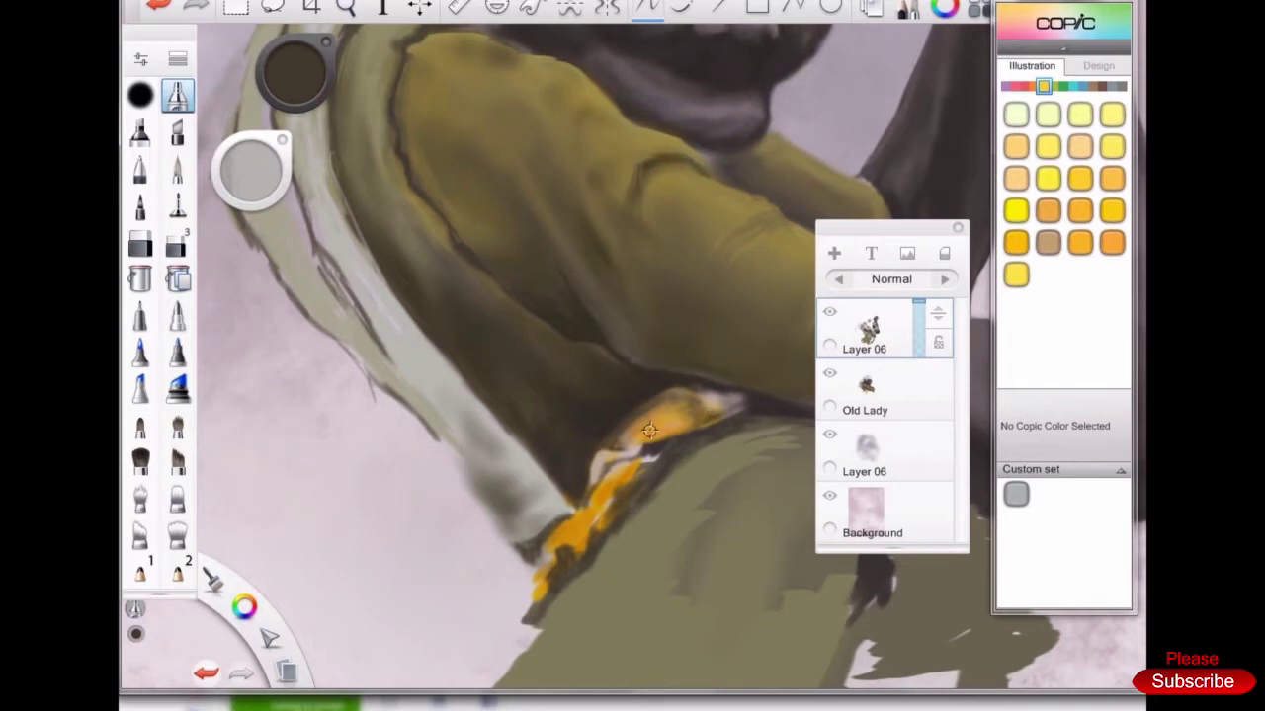
Draw long dark fold lines down the olive skirt and extend the dark waistband edge over the hip
{"action": "scroll", "coordinate": [538, 312], "scroll_direction": "down", "scroll_amount": 5}
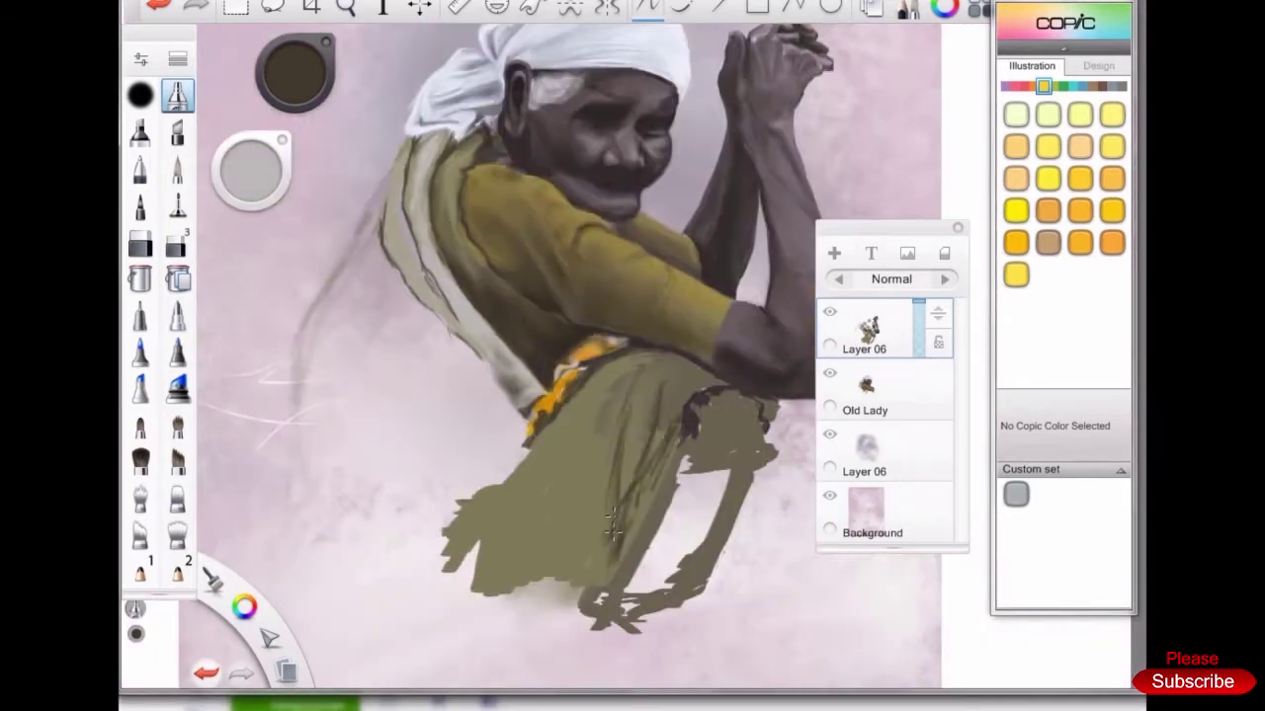
{"action": "scroll", "coordinate": [392, 481], "scroll_direction": "up", "scroll_amount": 5}
{"action": "left_click", "coordinate": [424, 220], "text": "alt"}
{"action": "scroll", "coordinate": [310, 275], "scroll_direction": "down", "scroll_amount": 4}
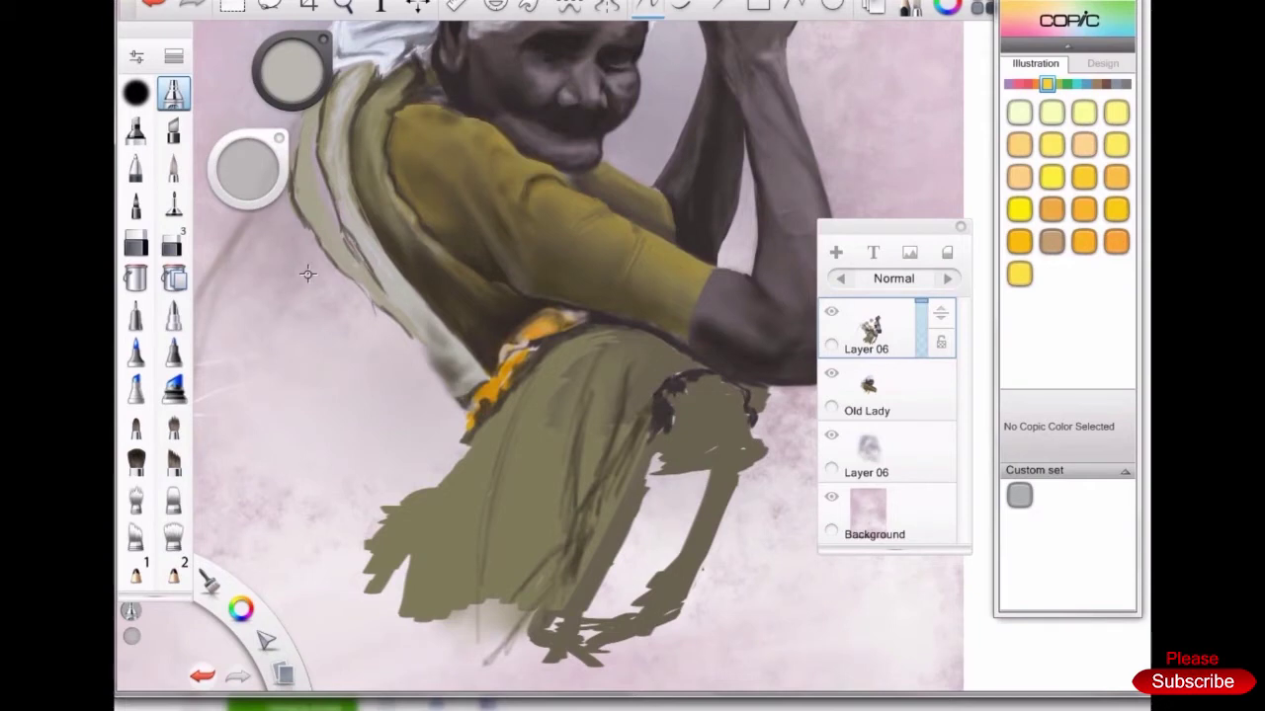
{"action": "left_click", "coordinate": [516, 397], "text": "alt"}
{"action": "left_click_drag", "start_coordinate": [494, 534], "coordinate": [439, 464]}
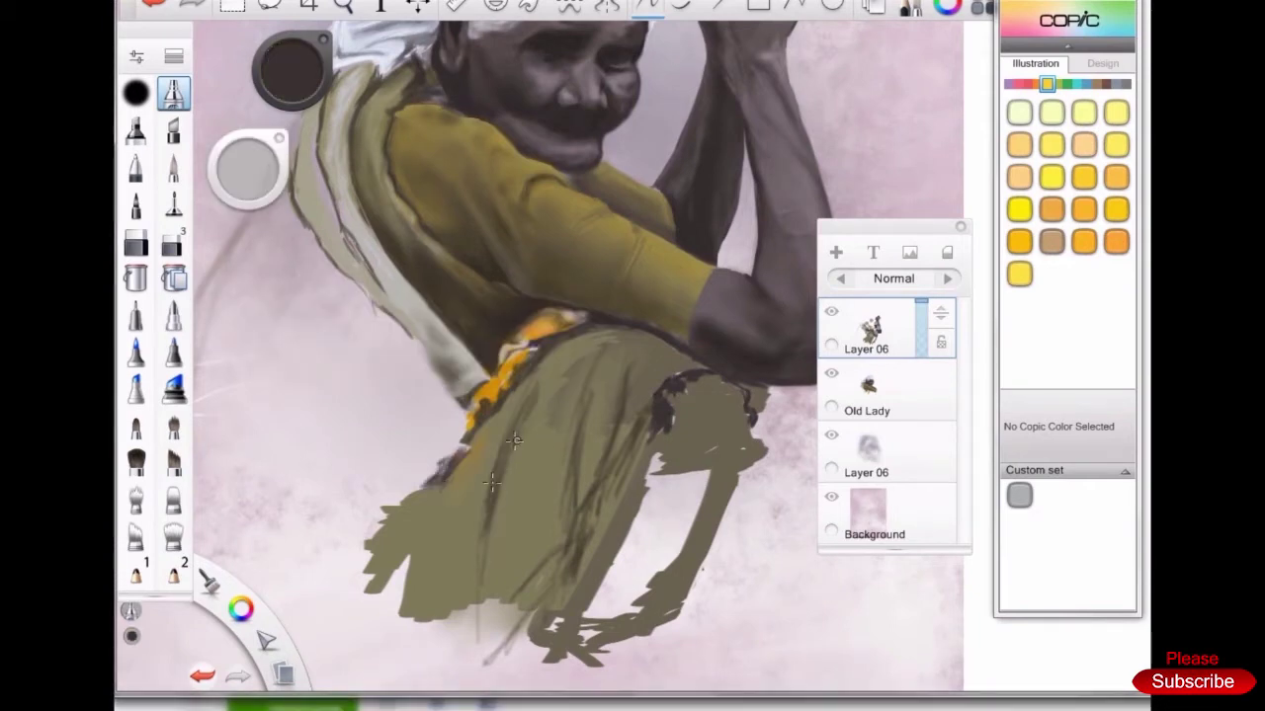
{"action": "left_click_drag", "start_coordinate": [514, 444], "coordinate": [553, 346]}
{"action": "left_click_drag", "start_coordinate": [474, 563], "coordinate": [488, 361]}
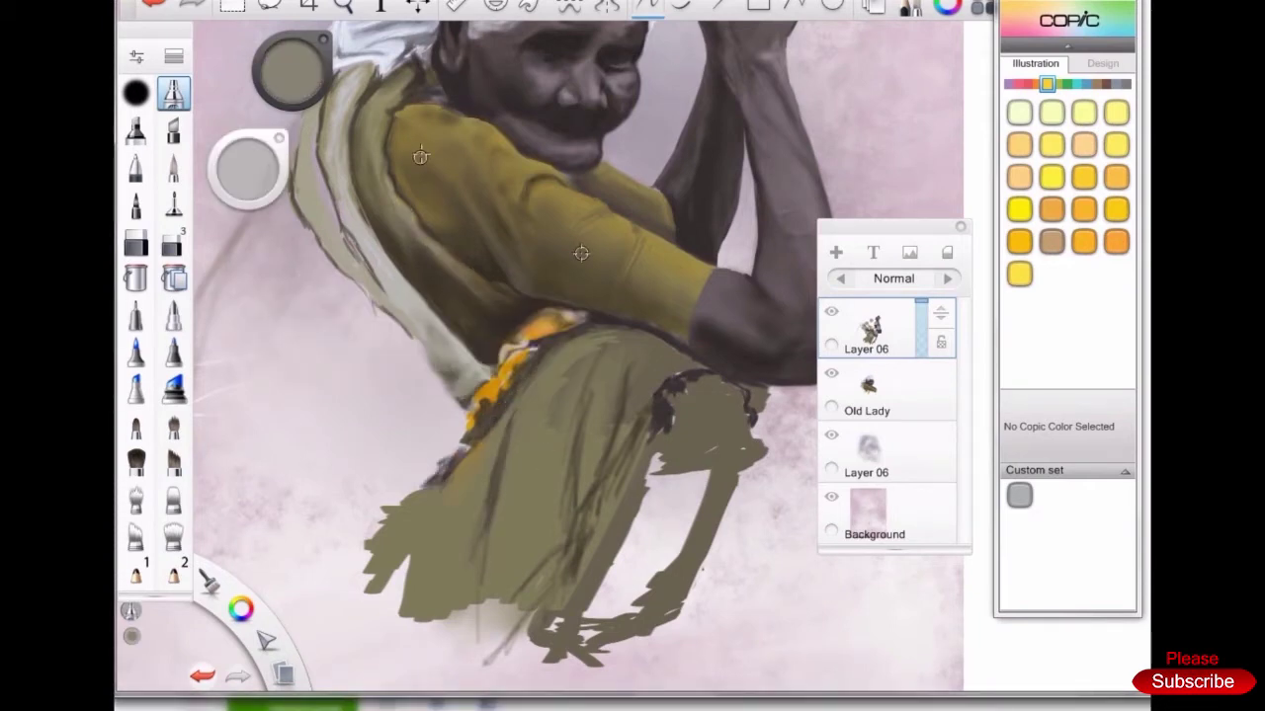
Brush sampled pale grey-green highlights onto the scarf drape behind the shoulder
{"action": "left_click", "coordinate": [366, 129], "text": "alt"}
{"action": "left_click_drag", "start_coordinate": [362, 118], "coordinate": [385, 194]}
{"action": "scroll", "coordinate": [521, 193], "scroll_direction": "down", "scroll_amount": 3}
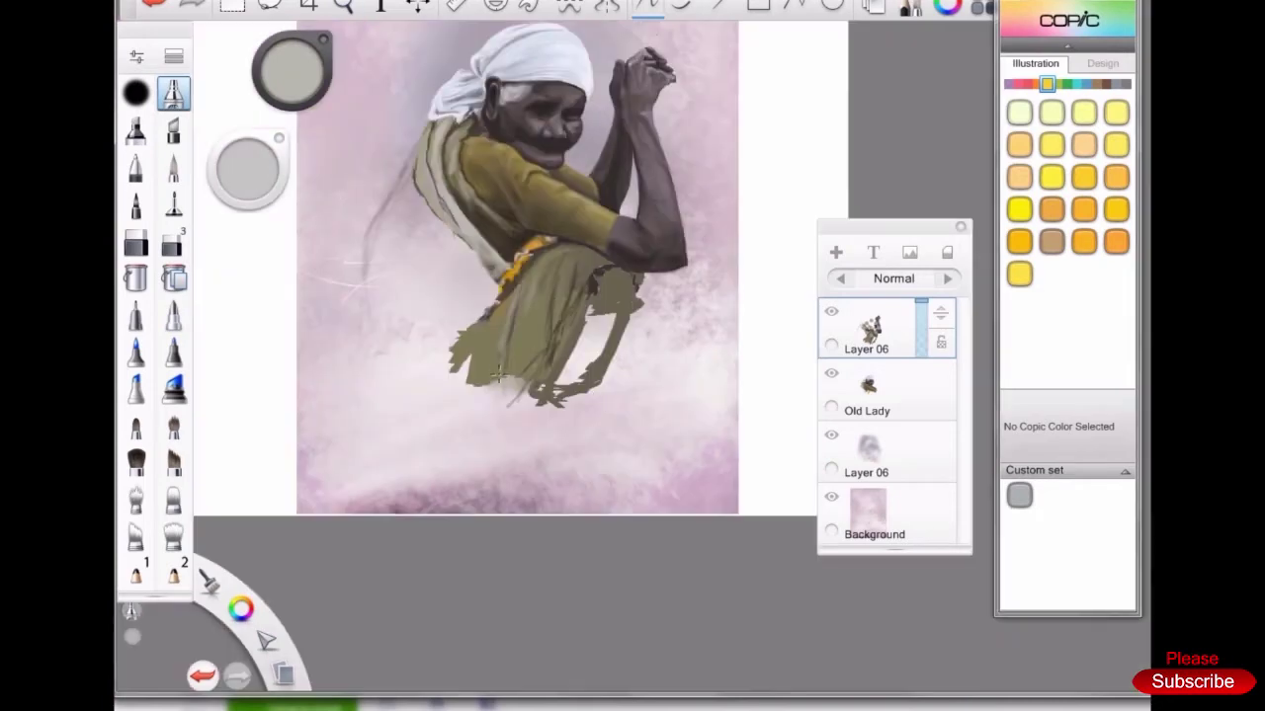
{"action": "mouse_move", "coordinate": [432, 268]}
{"action": "left_mouse_down"}
{"action": "mouse_move", "coordinate": [423, 224]}
{"action": "mouse_move", "coordinate": [376, 326]}
{"action": "mouse_move", "coordinate": [465, 247]}
{"action": "left_mouse_up"}
Block in the orange cloth wrapped across the back, from the scarf drape down to the hip
{"action": "key", "text": "b"}
{"action": "left_click", "coordinate": [446, 260], "text": "alt"}
{"action": "key", "text": "b"}
{"action": "mouse_move", "coordinate": [435, 296]}
{"action": "left_mouse_down"}
{"action": "mouse_move", "coordinate": [381, 381]}
{"action": "mouse_move", "coordinate": [308, 296]}
{"action": "mouse_move", "coordinate": [306, 405]}
{"action": "left_mouse_up"}
{"action": "scroll", "coordinate": [472, 255], "scroll_direction": "down", "scroll_amount": 2}
{"action": "scroll", "coordinate": [473, 255], "scroll_direction": "up", "scroll_amount": 2}
{"action": "key", "text": "b"}
Shade the bare lower back below the orange cloth with sampled dark brown
{"action": "left_click", "coordinate": [345, 430], "text": "alt"}
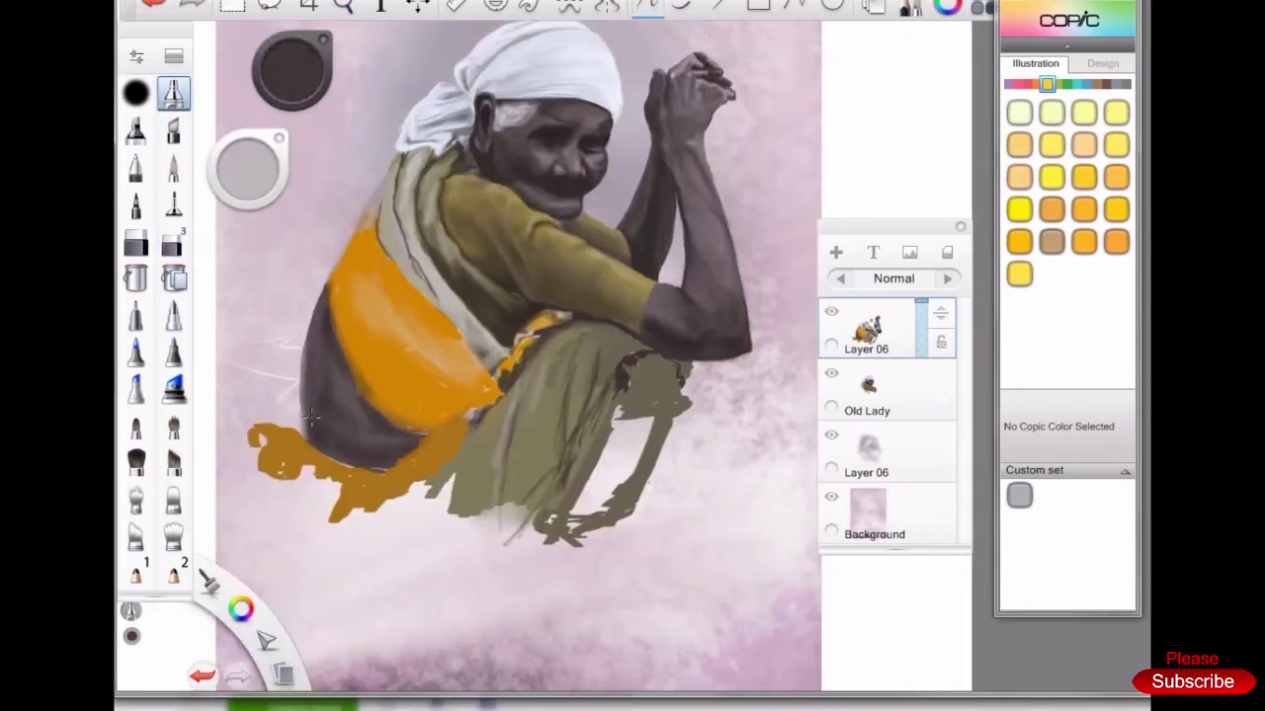
{"action": "left_click_drag", "start_coordinate": [415, 462], "coordinate": [343, 451]}
{"action": "left_click_drag", "start_coordinate": [331, 380], "coordinate": [321, 407]}
{"action": "scroll", "coordinate": [336, 415], "scroll_direction": "down", "scroll_amount": 2}
Block in the orange-brown cloth over the hip and its hanging end behind, using sampled tones
{"action": "key", "text": "b"}
{"action": "left_click", "coordinate": [385, 376], "text": "alt"}
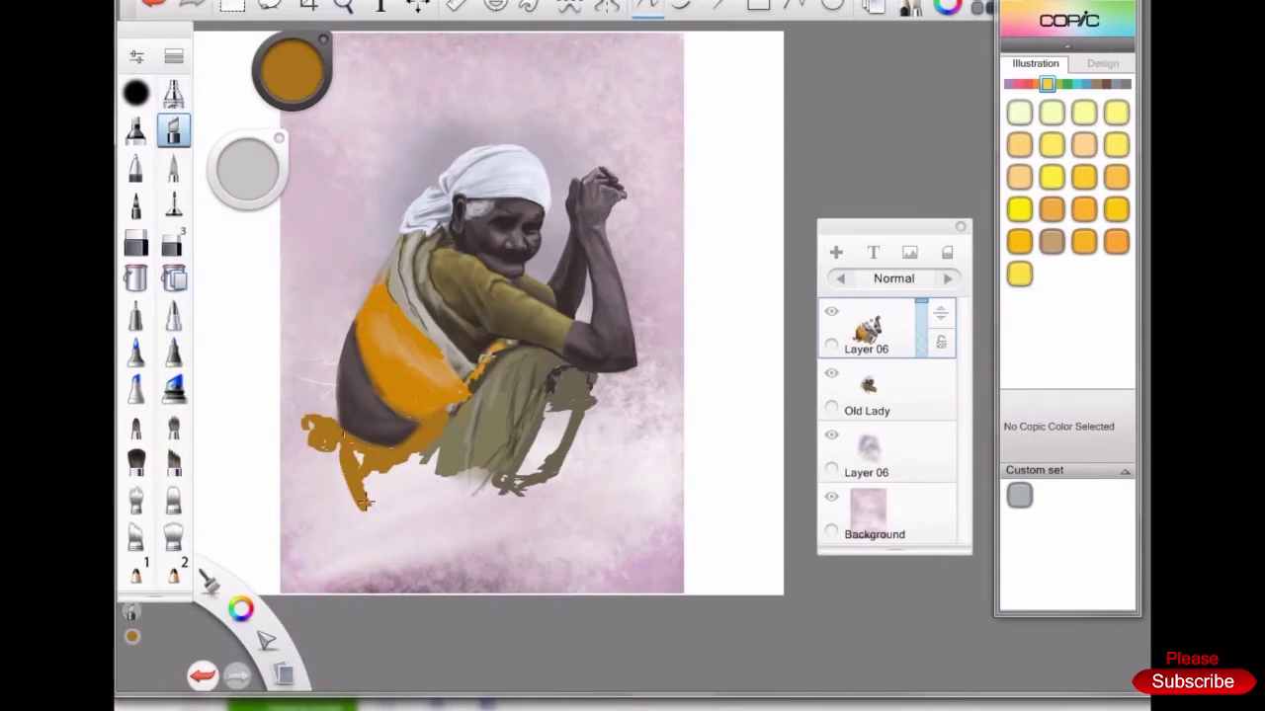
{"action": "left_click_drag", "start_coordinate": [346, 464], "coordinate": [474, 534]}
{"action": "left_click_drag", "start_coordinate": [405, 494], "coordinate": [455, 543]}
{"action": "left_click", "coordinate": [341, 415], "text": "alt"}
{"action": "mouse_move", "coordinate": [307, 454]}
{"action": "left_mouse_down"}
{"action": "mouse_move", "coordinate": [344, 567]}
{"action": "mouse_move", "coordinate": [327, 567]}
{"action": "mouse_move", "coordinate": [334, 508]}
{"action": "mouse_move", "coordinate": [341, 575]}
{"action": "left_mouse_up"}
{"action": "left_click", "coordinate": [360, 489], "text": "alt"}
{"action": "left_click", "coordinate": [435, 494], "text": "alt"}
{"action": "scroll", "coordinate": [415, 444], "scroll_direction": "down", "scroll_amount": 5}
Extend the skirt over the knee and paint the lower leg, foot and sandal in sampled dark browns
{"action": "mouse_move", "coordinate": [385, 360]}
{"action": "left_mouse_down"}
{"action": "mouse_move", "coordinate": [435, 415]}
{"action": "mouse_move", "coordinate": [400, 403]}
{"action": "mouse_move", "coordinate": [534, 326]}
{"action": "mouse_move", "coordinate": [494, 395]}
{"action": "mouse_move", "coordinate": [439, 449]}
{"action": "mouse_move", "coordinate": [478, 450]}
{"action": "left_mouse_up"}
{"action": "left_click", "coordinate": [523, 317], "text": "alt"}
{"action": "left_click", "coordinate": [375, 435], "text": "alt"}
{"action": "left_click", "coordinate": [464, 415], "text": "alt"}
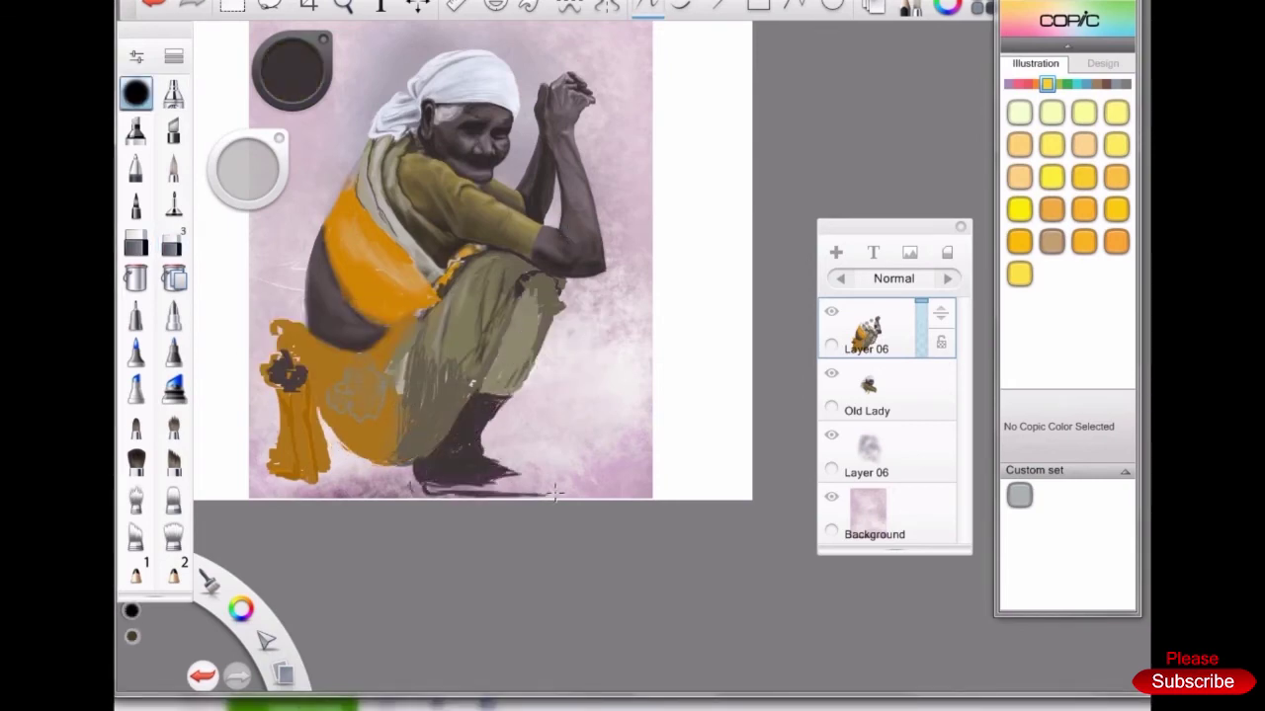
{"action": "left_click", "coordinate": [484, 435], "text": "alt"}
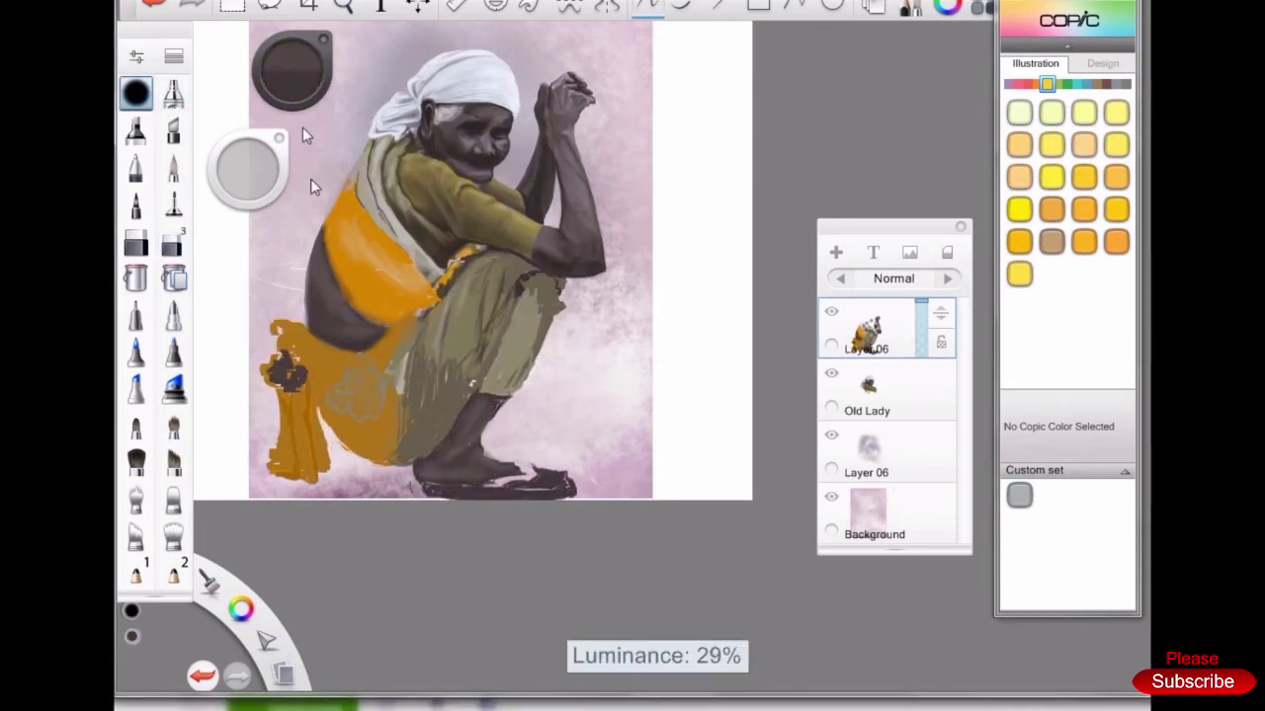
Paint the far foot and its sandal behind the near foot in dark brown
{"action": "left_click_drag", "start_coordinate": [425, 486], "coordinate": [534, 489]}
{"action": "left_click_drag", "start_coordinate": [569, 465], "coordinate": [524, 491]}
{"action": "left_click_drag", "start_coordinate": [506, 445], "coordinate": [564, 460]}
Extend the olive skirt over the knee and shin down to the hem with a sampled olive tone
{"action": "left_click", "coordinate": [553, 326], "text": "alt"}
{"action": "left_click_drag", "start_coordinate": [479, 385], "coordinate": [509, 395]}
{"action": "left_click_drag", "start_coordinate": [504, 311], "coordinate": [563, 336]}
{"action": "left_click_drag", "start_coordinate": [494, 365], "coordinate": [524, 386]}
Brush orange folds and dark stripes onto the waist and hip cloth with sampled orange and dark brown
{"action": "left_click", "coordinate": [384, 339], "text": "alt"}
{"action": "left_click", "coordinate": [335, 242], "text": "alt"}
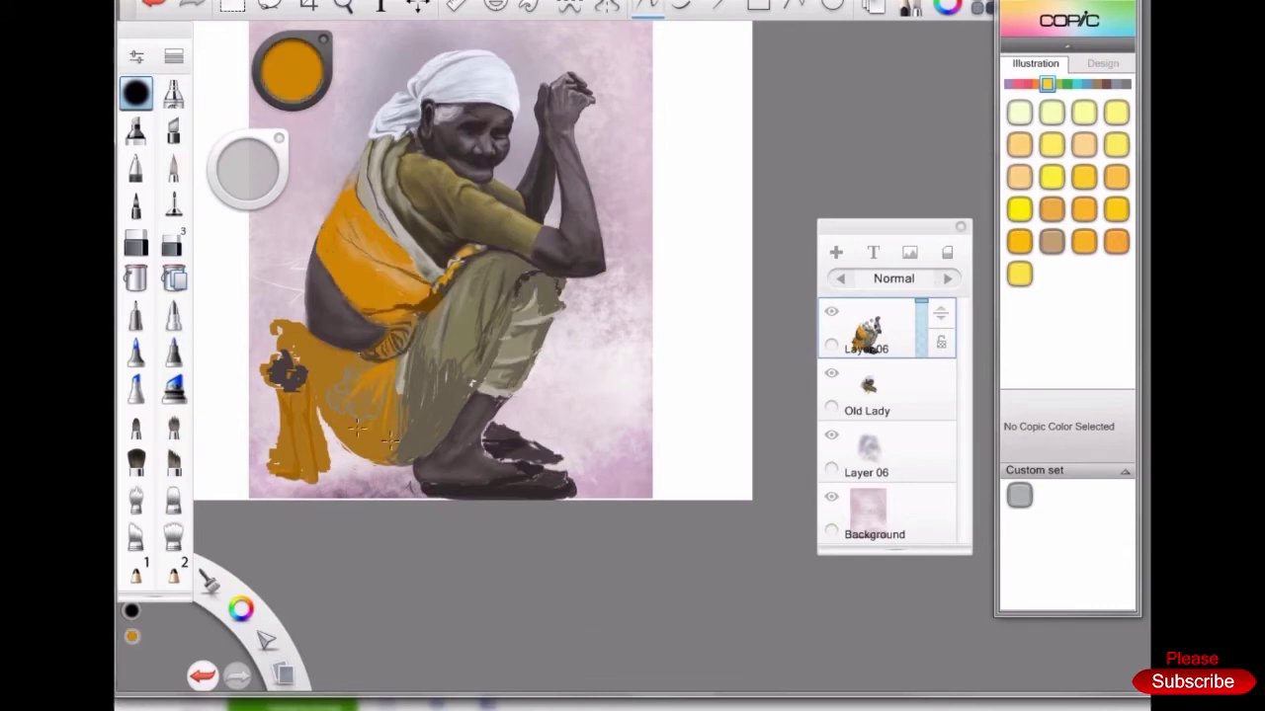
{"action": "left_click", "coordinate": [287, 376], "text": "alt"}
{"action": "mouse_move", "coordinate": [366, 385]}
{"action": "left_mouse_down"}
{"action": "mouse_move", "coordinate": [345, 421]}
{"action": "mouse_move", "coordinate": [440, 430]}
{"action": "left_mouse_up"}
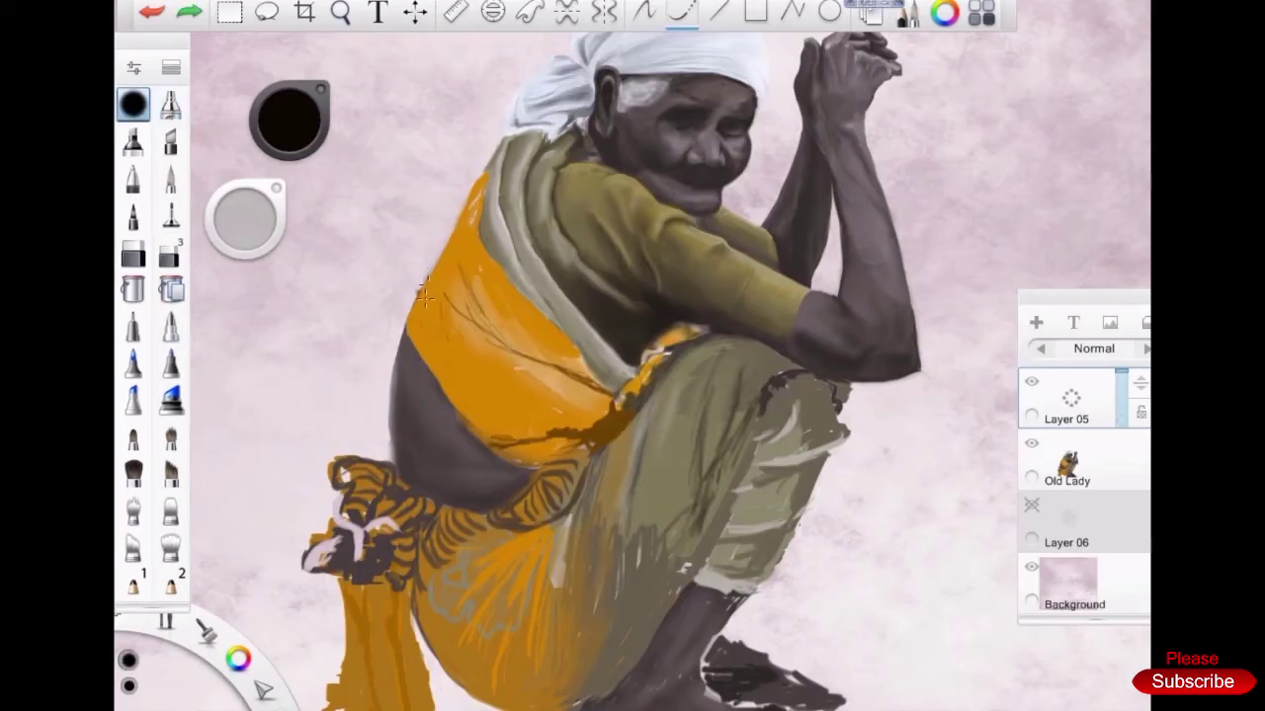
Draw black curved stripes and concentric contours over the orange back cloth on Layer 05
{"action": "left_click_drag", "start_coordinate": [476, 222], "coordinate": [483, 195]}
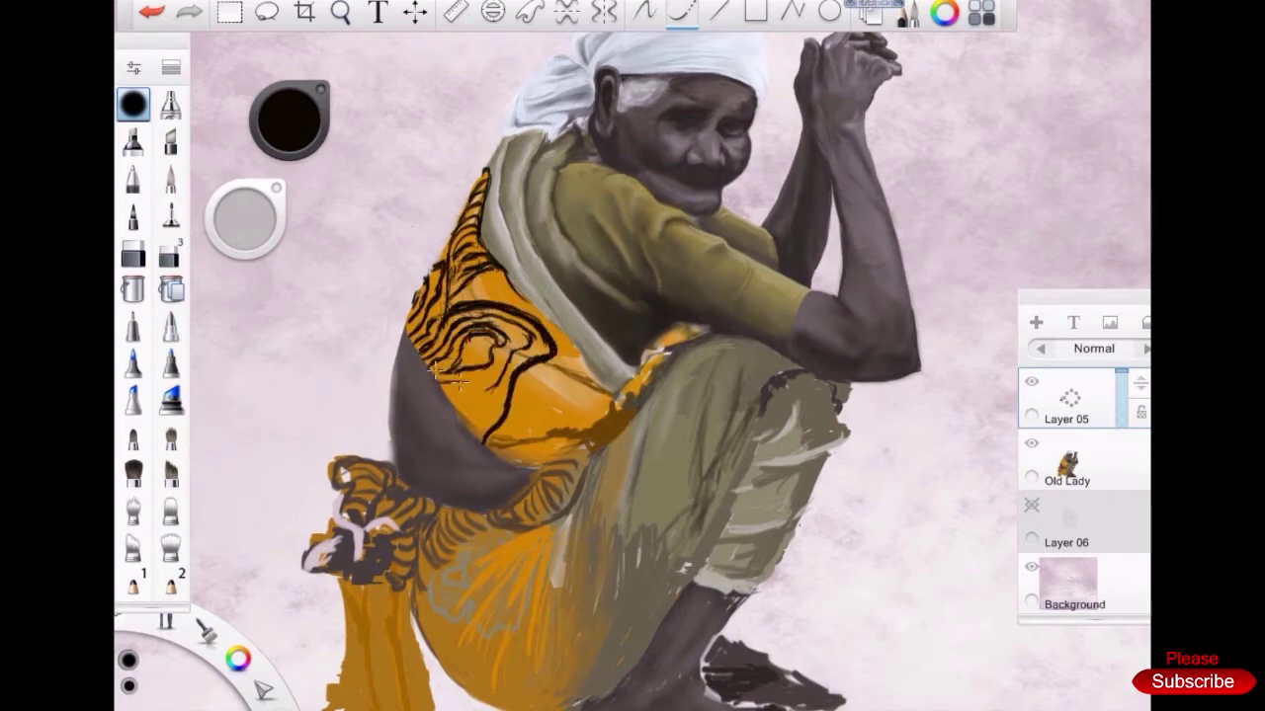
{"action": "scroll", "coordinate": [505, 284], "scroll_direction": "up", "scroll_amount": 3}
{"action": "left_click_drag", "start_coordinate": [336, 395], "coordinate": [474, 331]}
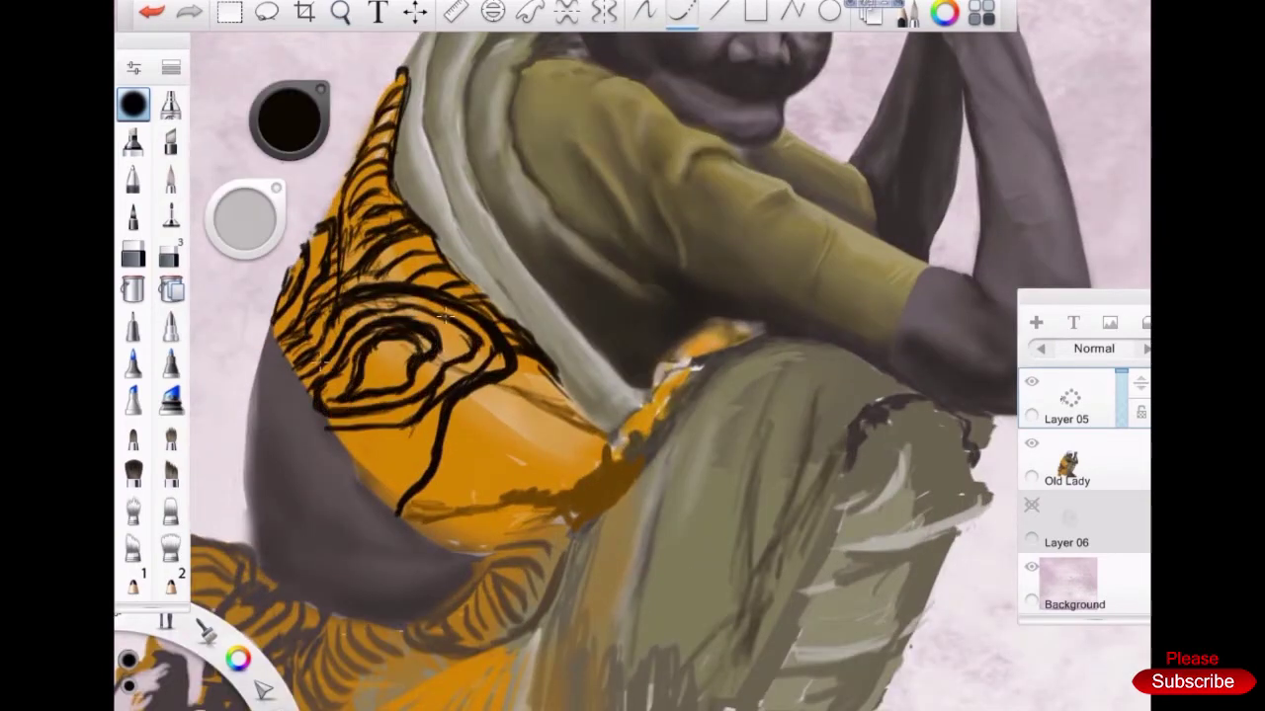
{"action": "left_click_drag", "start_coordinate": [297, 341], "coordinate": [435, 258]}
{"action": "left_click_drag", "start_coordinate": [435, 415], "coordinate": [395, 499]}
Refine the concentric motif on the back cloth by erasing thick lines and redrawing them in black
{"action": "left_click", "coordinate": [170, 255]}
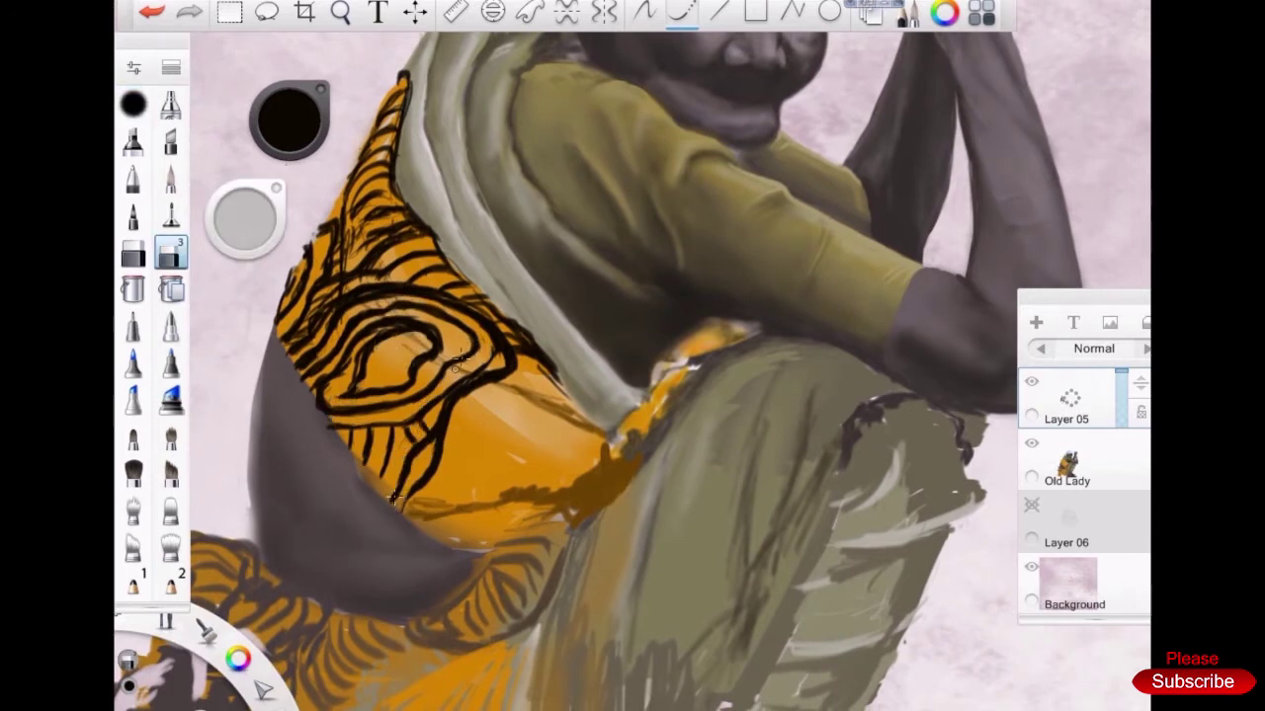
{"action": "left_click_drag", "start_coordinate": [424, 301], "coordinate": [413, 294]}
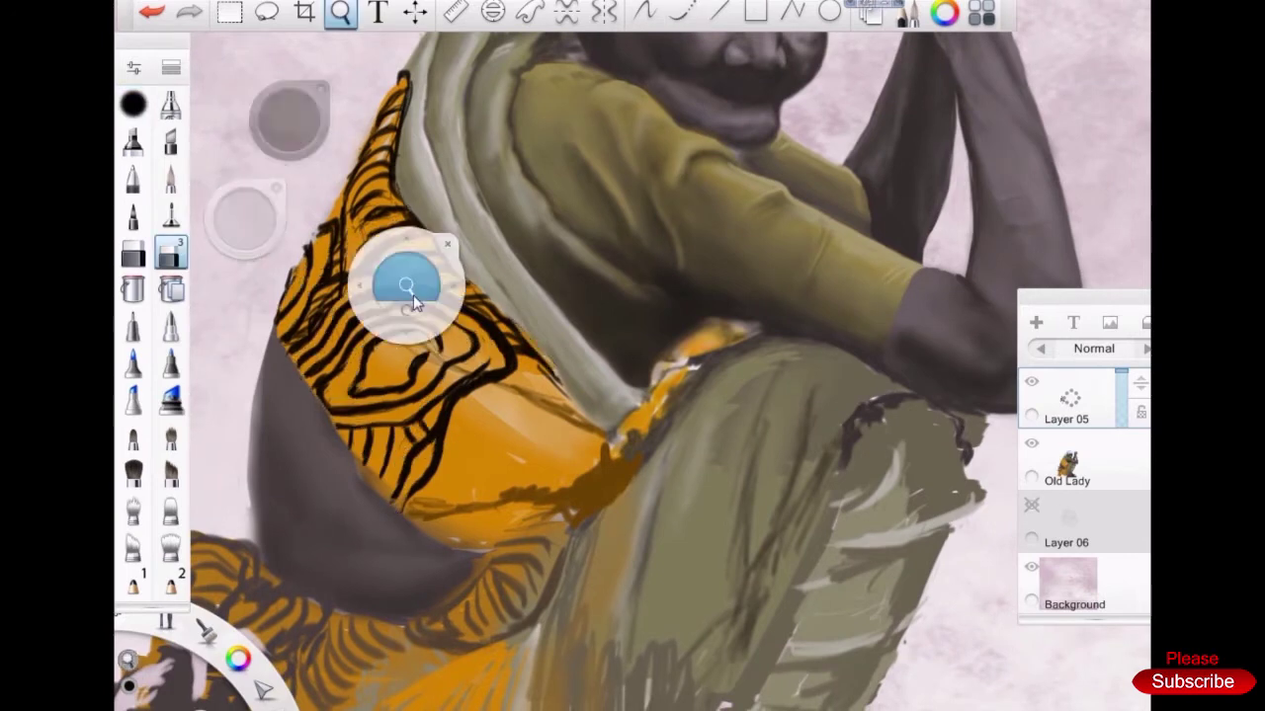
{"action": "left_click", "coordinate": [133, 103]}
{"action": "left_click_drag", "start_coordinate": [375, 341], "coordinate": [425, 356]}
{"action": "left_click_drag", "start_coordinate": [427, 401], "coordinate": [464, 336]}
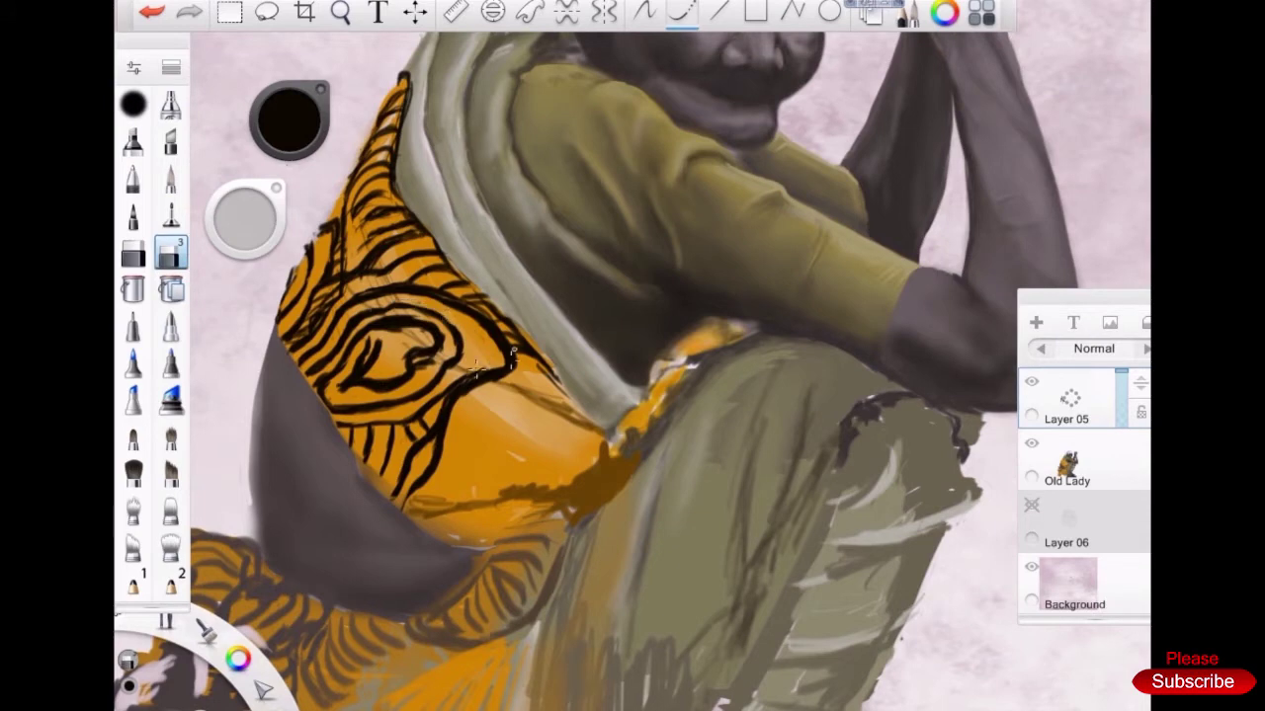
{"action": "left_click_drag", "start_coordinate": [326, 346], "coordinate": [475, 395]}
{"action": "key", "text": "e"}
{"action": "left_click_drag", "start_coordinate": [395, 371], "coordinate": [461, 302]}
Extend the black stripe pattern with a second looped motif down to the cloth's lower edge, correcting strokes with the eraser
{"action": "left_click", "coordinate": [134, 103]}
{"action": "mouse_move", "coordinate": [326, 331]}
{"action": "left_mouse_down"}
{"action": "mouse_move", "coordinate": [366, 380]}
{"action": "mouse_move", "coordinate": [312, 401]}
{"action": "left_mouse_up"}
{"action": "left_click", "coordinate": [169, 255]}
{"action": "left_click", "coordinate": [133, 103]}
{"action": "mouse_move", "coordinate": [430, 365]}
{"action": "left_mouse_down"}
{"action": "mouse_move", "coordinate": [482, 400]}
{"action": "mouse_move", "coordinate": [489, 242]}
{"action": "mouse_move", "coordinate": [434, 187]}
{"action": "left_mouse_up"}
{"action": "left_click", "coordinate": [170, 255]}
{"action": "left_click", "coordinate": [134, 104]}
{"action": "left_click_drag", "start_coordinate": [524, 252], "coordinate": [486, 321]}
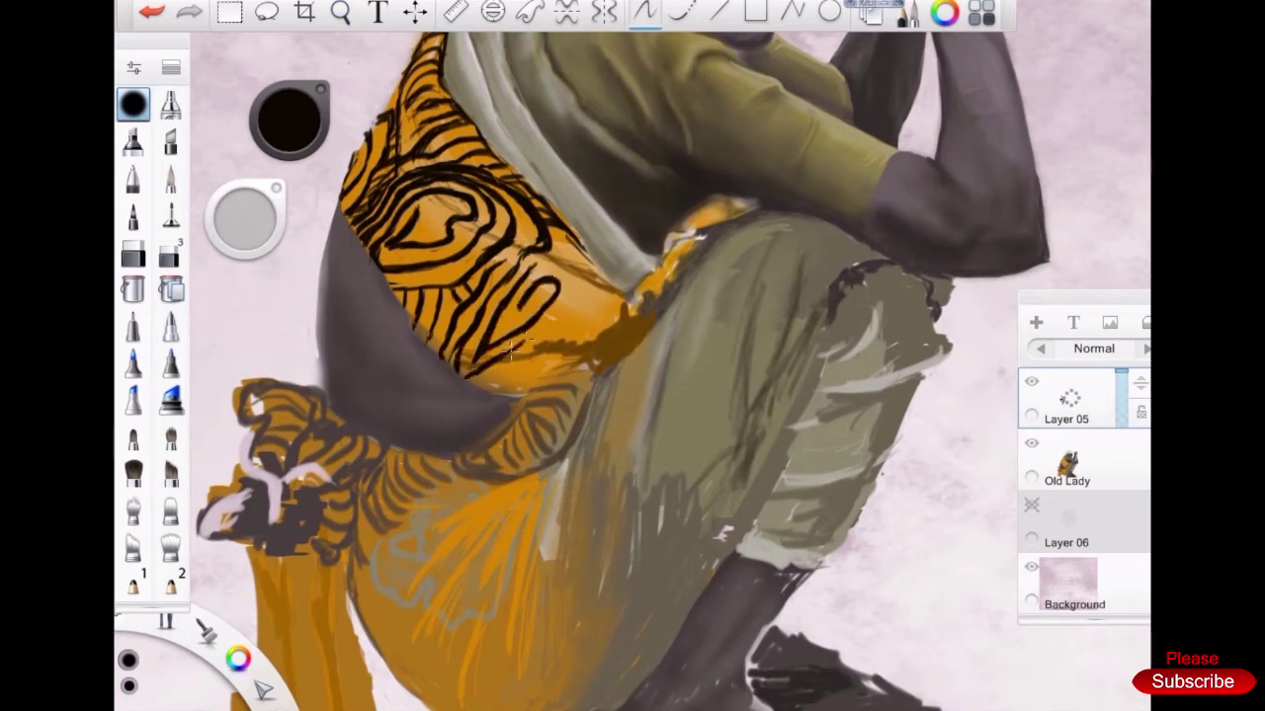
{"action": "left_click_drag", "start_coordinate": [403, 148], "coordinate": [435, 107]}
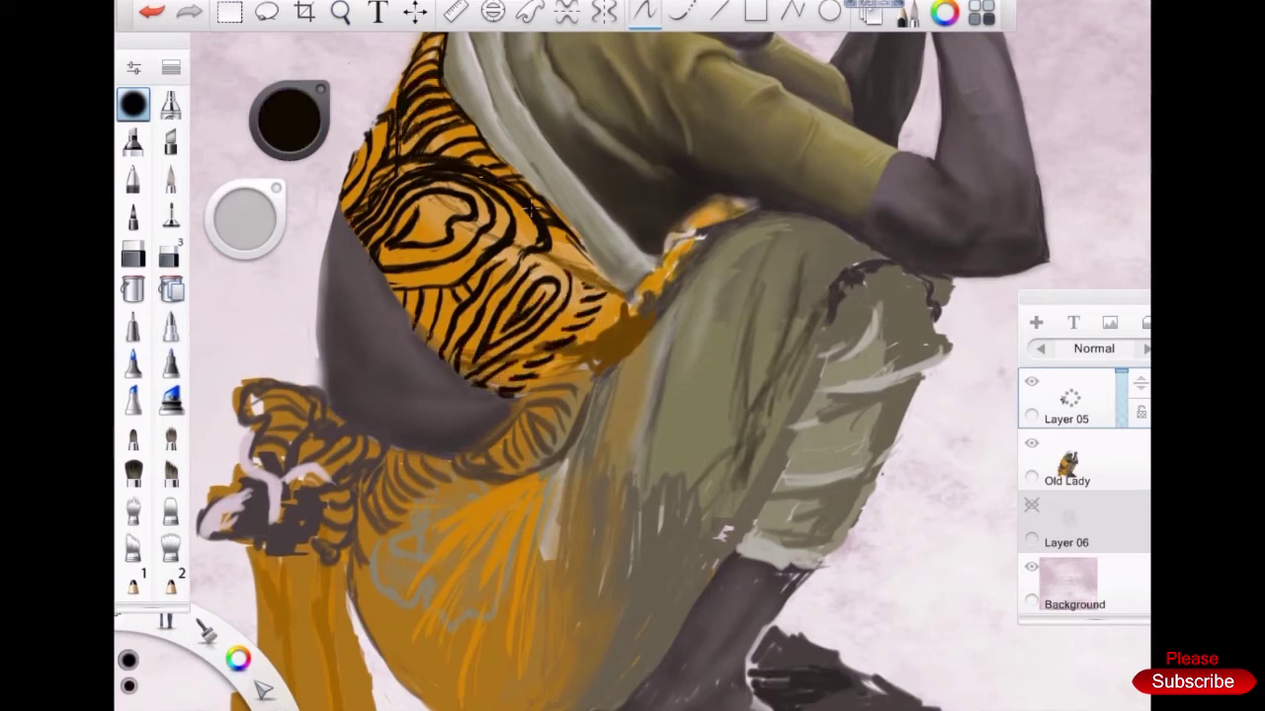
Erase excess black along the stripes on the upper part of the back cloth
{"action": "scroll", "coordinate": [632, 356], "scroll_direction": "down", "scroll_amount": 5}
{"action": "scroll", "coordinate": [632, 355], "scroll_direction": "up", "scroll_amount": 5}
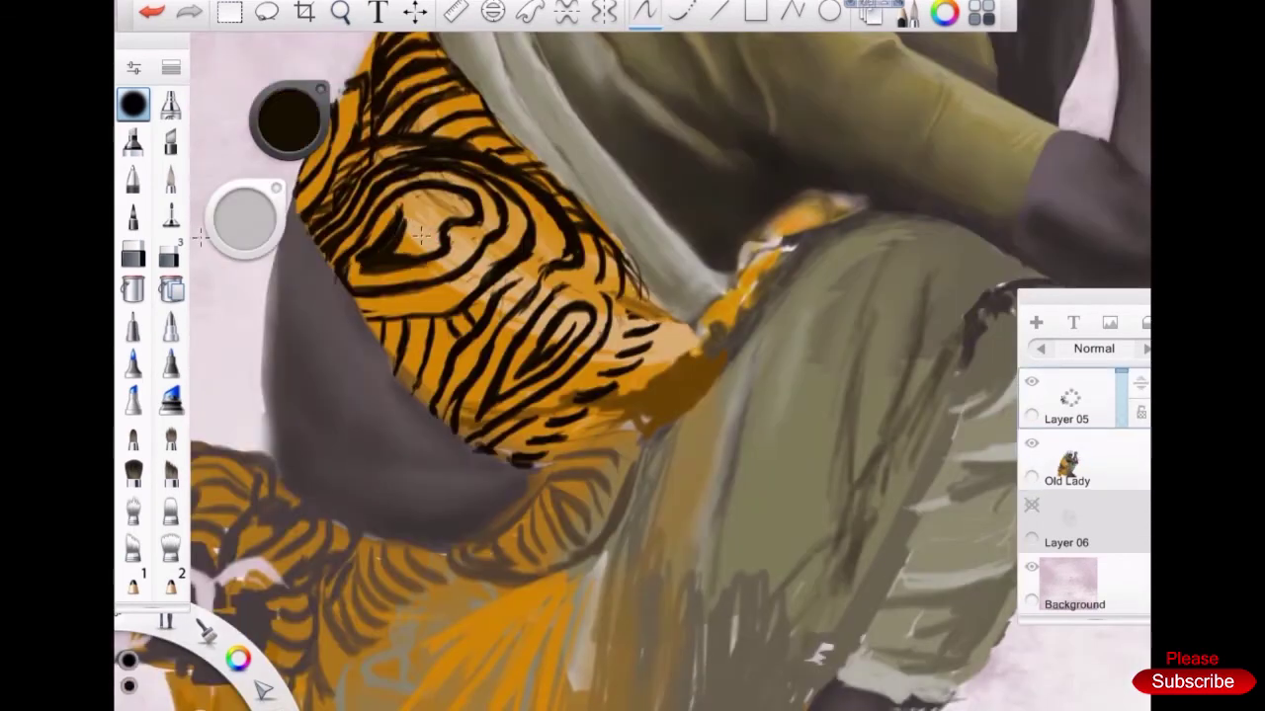
{"action": "left_click", "coordinate": [170, 254]}
{"action": "left_click_drag", "start_coordinate": [316, 239], "coordinate": [423, 146]}
{"action": "scroll", "coordinate": [632, 356], "scroll_direction": "down", "scroll_amount": 5}
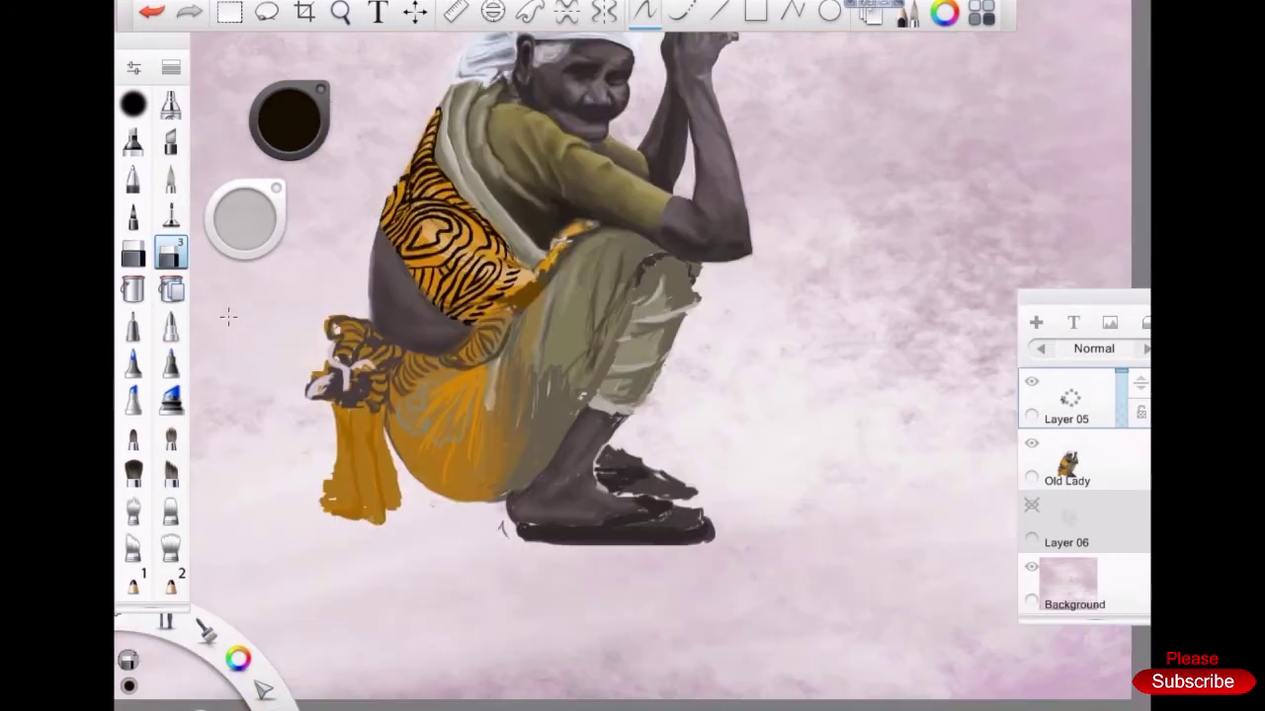
Airbrush soft shading into the striped back cloth on the Old Lady layer with adjusted orange and brown tones
{"action": "scroll", "coordinate": [632, 355], "scroll_direction": "up", "scroll_amount": 5}
{"action": "left_click", "coordinate": [1067, 460]}
{"action": "left_click", "coordinate": [170, 104]}
{"action": "scroll", "coordinate": [433, 295], "scroll_direction": "down", "scroll_amount": 5}
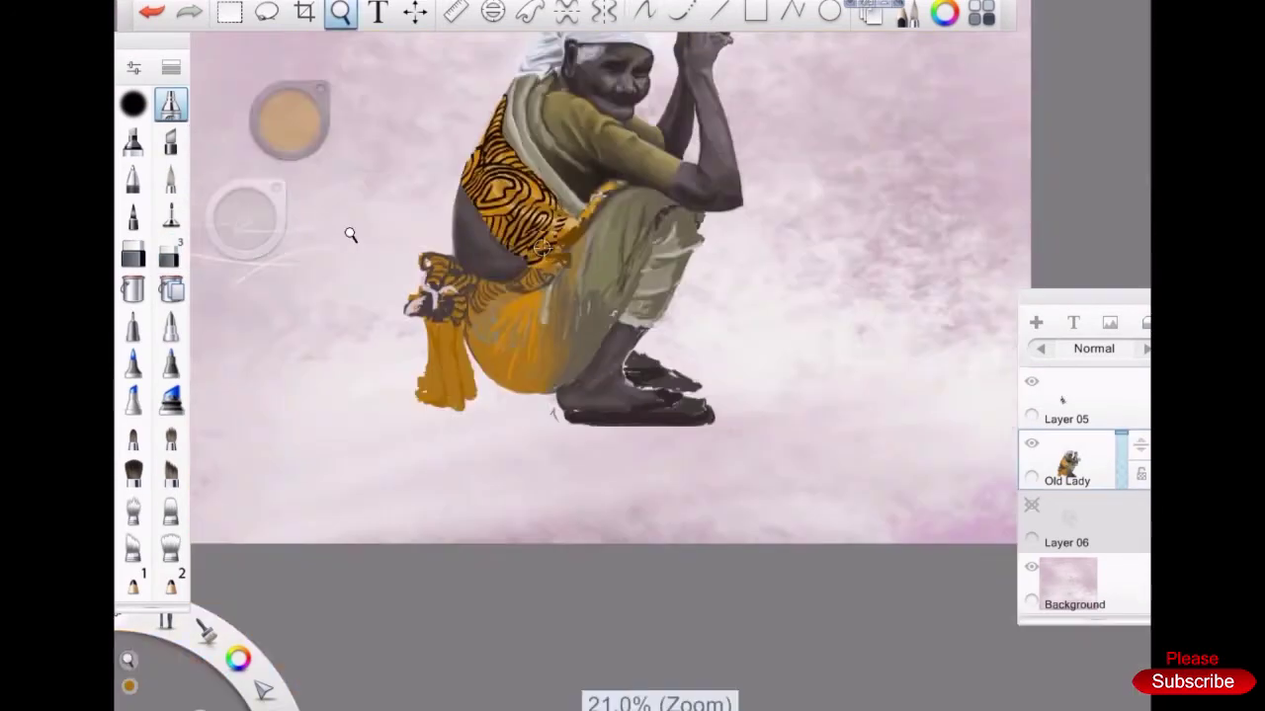
{"action": "scroll", "coordinate": [593, 188], "scroll_direction": "up", "scroll_amount": 2}
{"action": "scroll", "coordinate": [613, 189], "scroll_direction": "up", "scroll_amount": 1}
{"action": "scroll", "coordinate": [613, 190], "scroll_direction": "down", "scroll_amount": 3}
{"action": "mouse_move", "coordinate": [288, 119]}
{"action": "left_mouse_down"}
{"action": "mouse_move", "coordinate": [289, 138]}
{"action": "mouse_move", "coordinate": [306, 119]}
{"action": "left_mouse_up"}
{"action": "left_click", "coordinate": [1067, 400]}
{"action": "scroll", "coordinate": [737, 372], "scroll_direction": "up", "scroll_amount": 2}
{"action": "left_click", "coordinate": [1067, 459]}
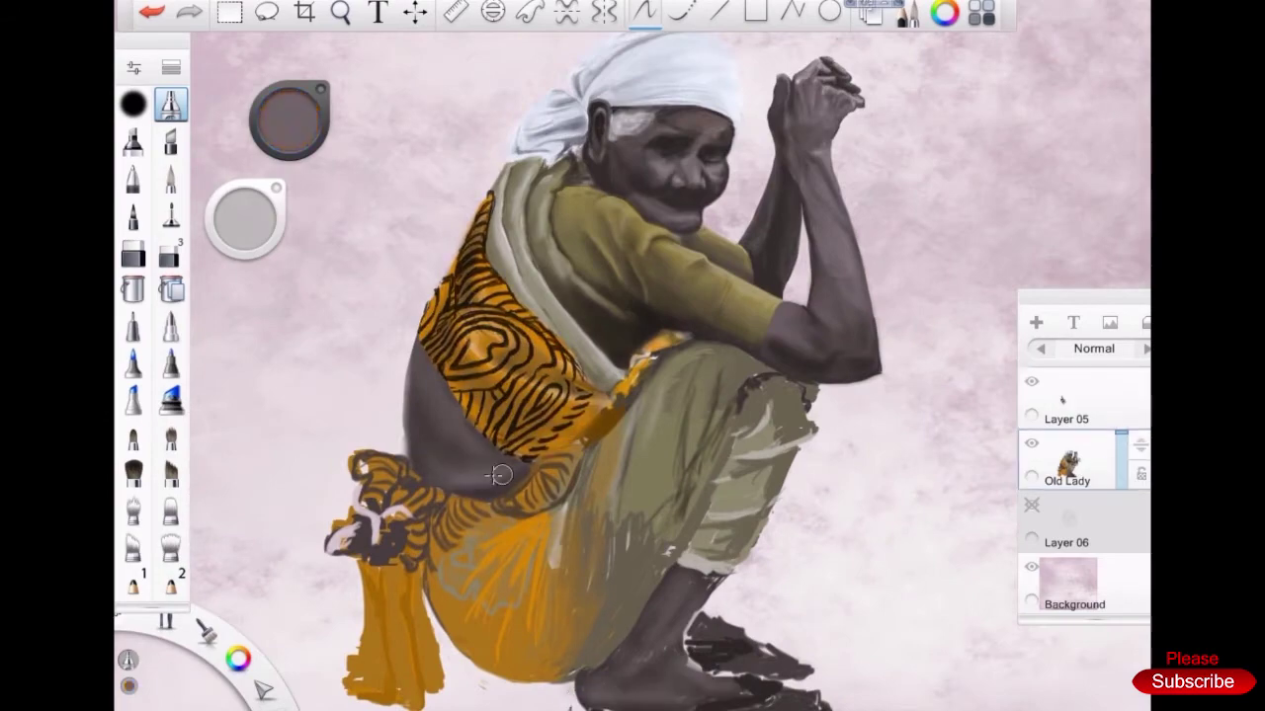
Paint a dark edge under the striped back cloth and around the waist roll with sampled dark browns
{"action": "left_click", "coordinate": [535, 231], "text": "alt"}
{"action": "left_click", "coordinate": [133, 104]}
{"action": "scroll", "coordinate": [553, 326], "scroll_direction": "up", "scroll_amount": 4}
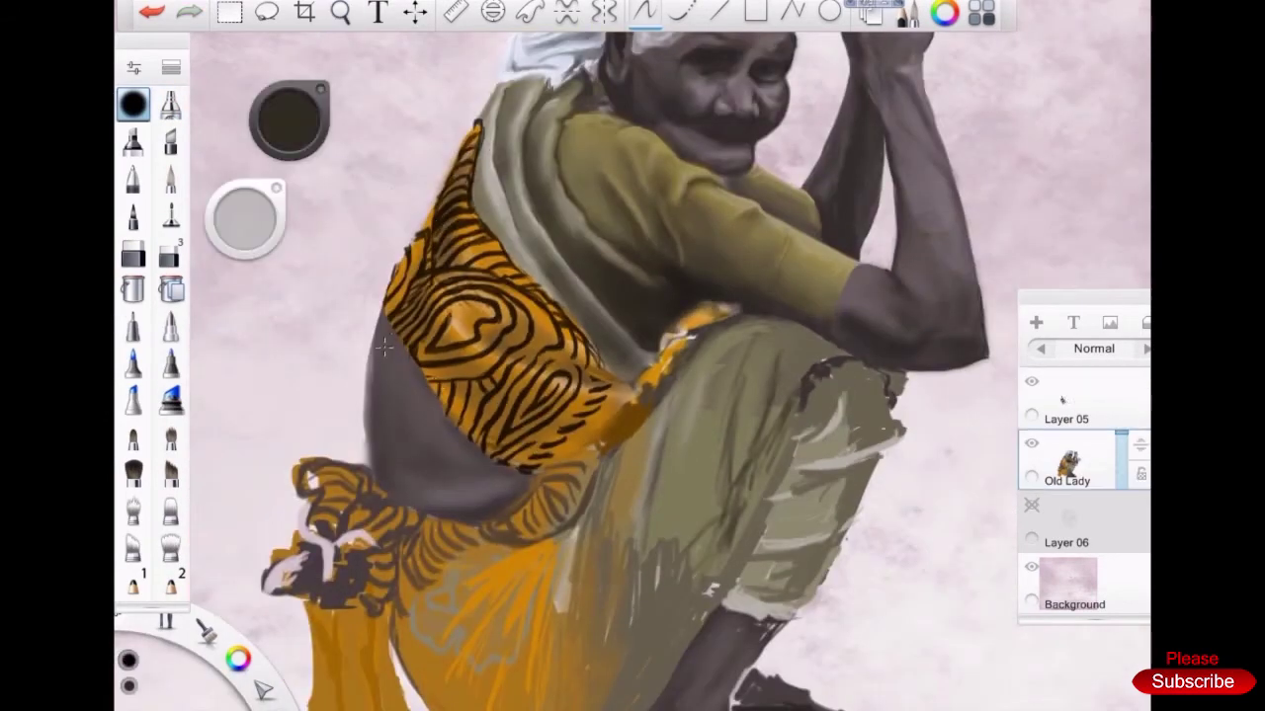
{"action": "scroll", "coordinate": [592, 415], "scroll_direction": "down", "scroll_amount": 1}
{"action": "left_click", "coordinate": [593, 415], "text": "alt"}
{"action": "left_click", "coordinate": [593, 415], "text": "alt"}
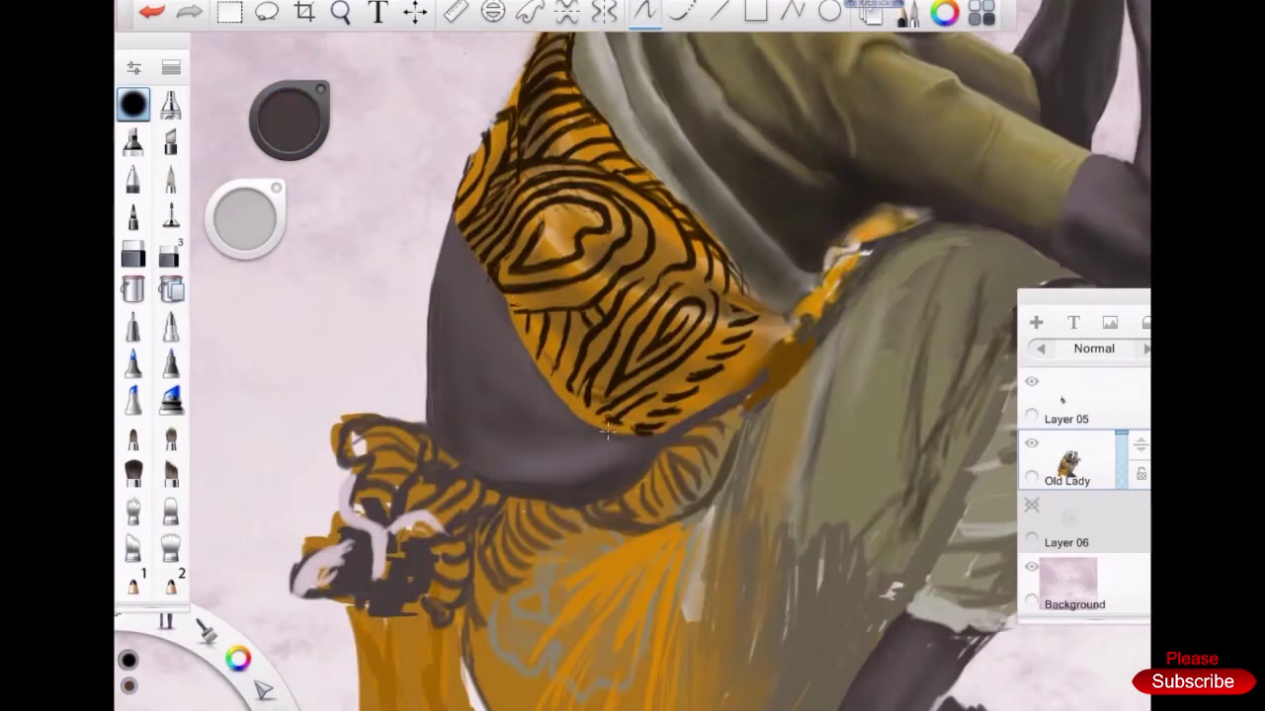
{"action": "scroll", "coordinate": [613, 415], "scroll_direction": "up", "scroll_amount": 2}
{"action": "mouse_move", "coordinate": [762, 367]}
{"action": "left_mouse_down"}
{"action": "mouse_move", "coordinate": [734, 452]}
{"action": "mouse_move", "coordinate": [593, 603]}
{"action": "left_mouse_up"}
{"action": "scroll", "coordinate": [593, 494], "scroll_direction": "down", "scroll_amount": 3}
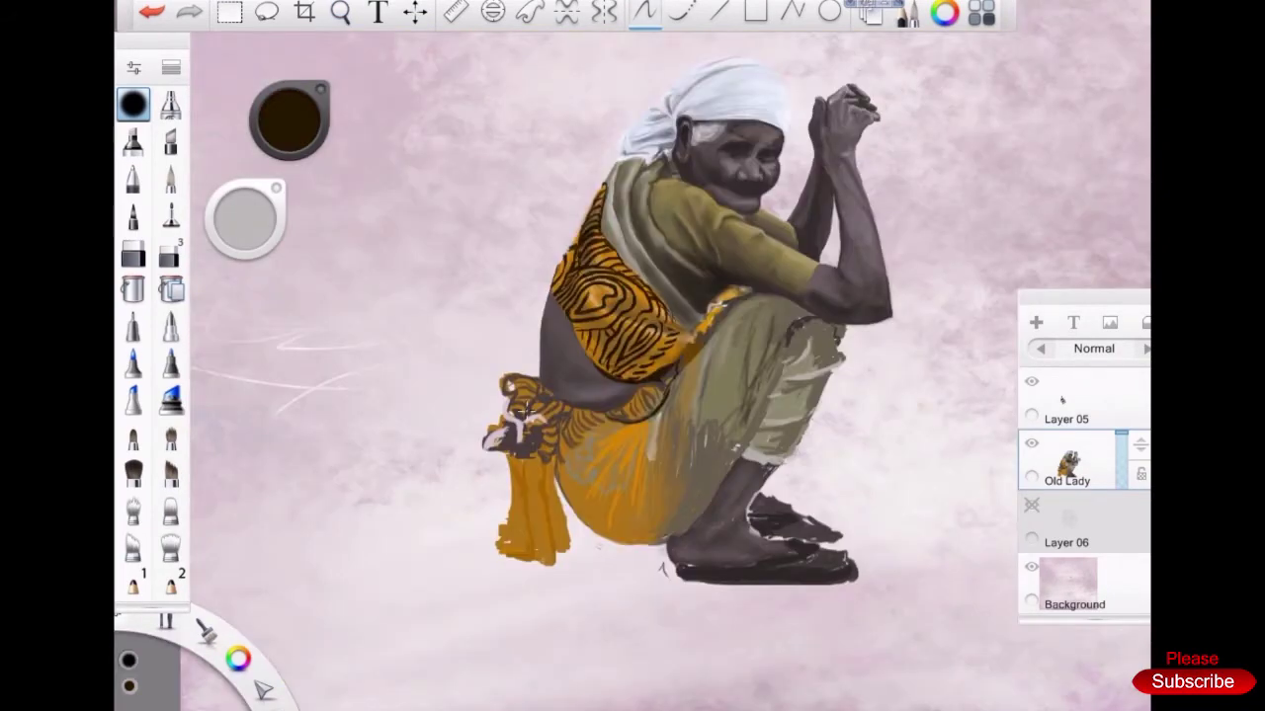
Paint the narrow end of the back cloth where it meets the skirt with sampled brown
{"action": "scroll", "coordinate": [612, 296], "scroll_direction": "up", "scroll_amount": 4}
{"action": "scroll", "coordinate": [628, 254], "scroll_direction": "down", "scroll_amount": 1}
{"action": "left_click", "coordinate": [628, 254], "text": "alt"}
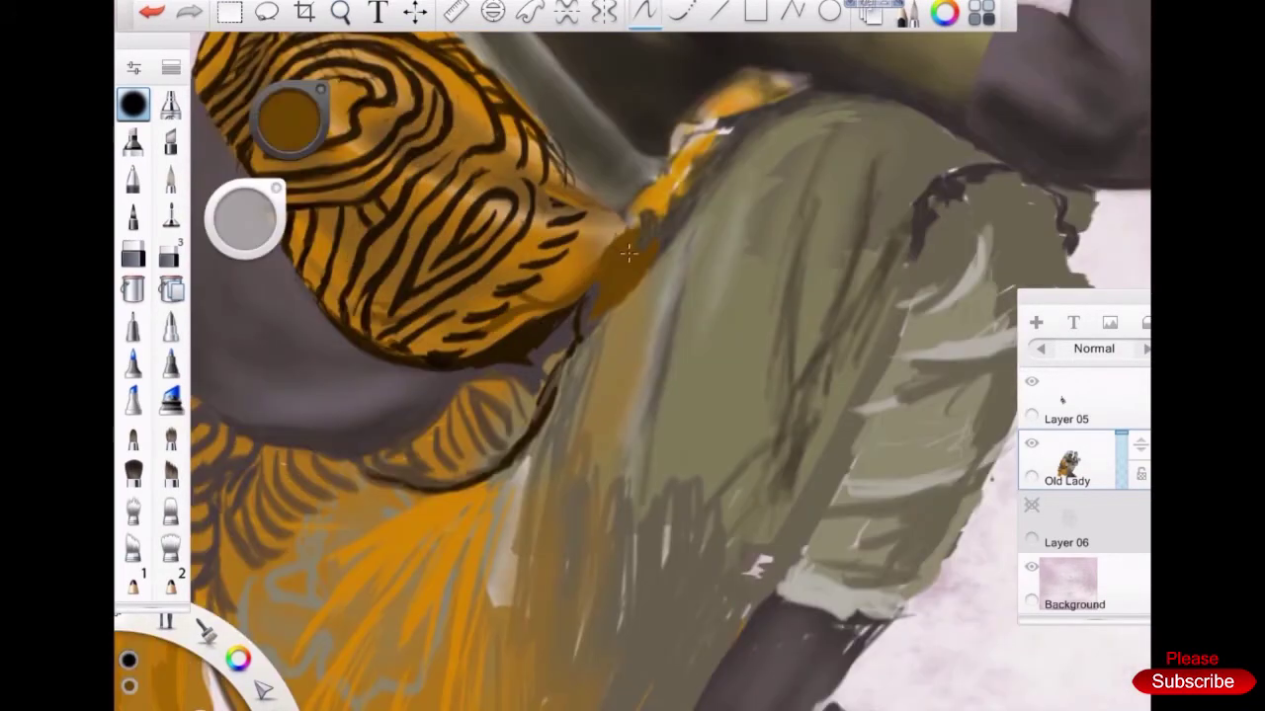
{"action": "left_click", "coordinate": [628, 254], "text": "alt"}
{"action": "left_click_drag", "start_coordinate": [583, 267], "coordinate": [474, 336]}
{"action": "scroll", "coordinate": [495, 297], "scroll_direction": "up", "scroll_amount": 2}
{"action": "left_click_drag", "start_coordinate": [553, 257], "coordinate": [672, 415]}
Blend the striped back cloth's tip and folds with the airbrush and sampled orange tones
{"action": "left_click", "coordinate": [348, 251], "text": "alt"}
{"action": "left_click", "coordinate": [474, 326], "text": "alt"}
{"action": "scroll", "coordinate": [494, 326], "scroll_direction": "down", "scroll_amount": 2}
{"action": "left_click", "coordinate": [553, 356], "text": "alt"}
{"action": "scroll", "coordinate": [553, 336], "scroll_direction": "down", "scroll_amount": 2}
{"action": "scroll", "coordinate": [590, 314], "scroll_direction": "up", "scroll_amount": 1}
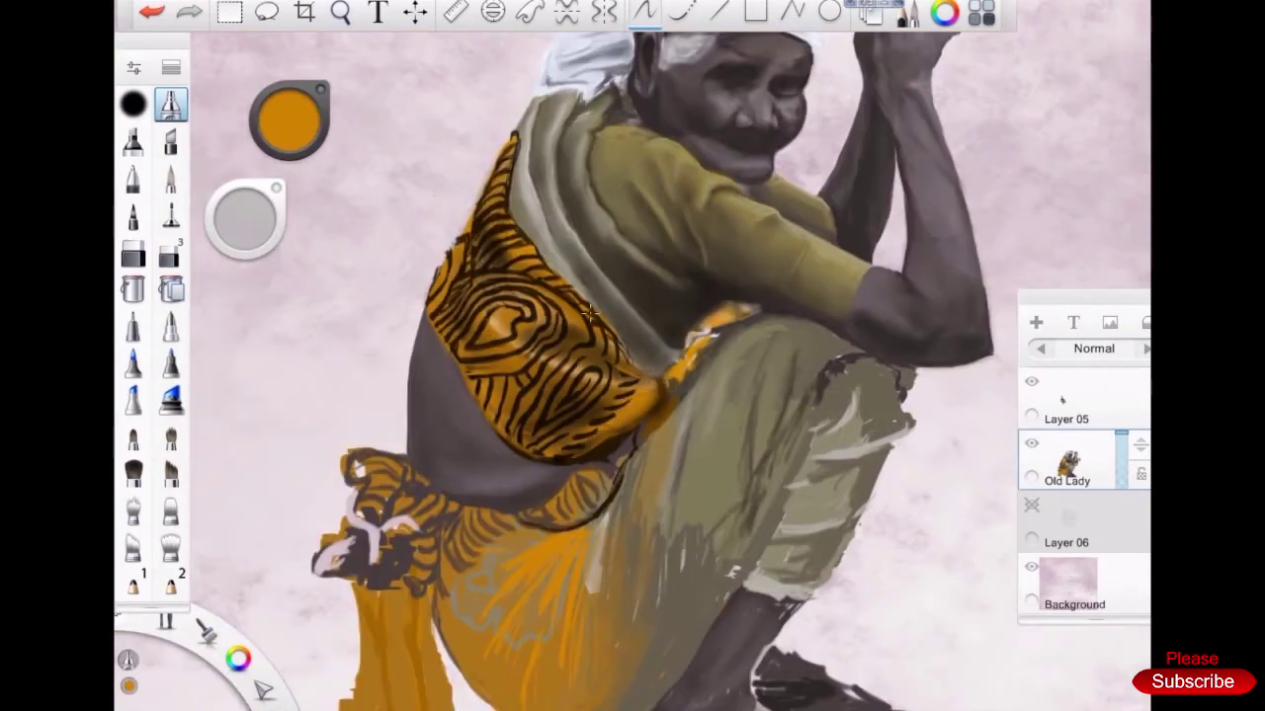
Draw dark fold lines across the orange hip cloth and shade the skirt along the thigh with sampled dark brown
{"action": "scroll", "coordinate": [590, 315], "scroll_direction": "down", "scroll_amount": 1}
{"action": "left_click", "coordinate": [554, 345], "text": "alt"}
{"action": "left_click_drag", "start_coordinate": [405, 392], "coordinate": [484, 388]}
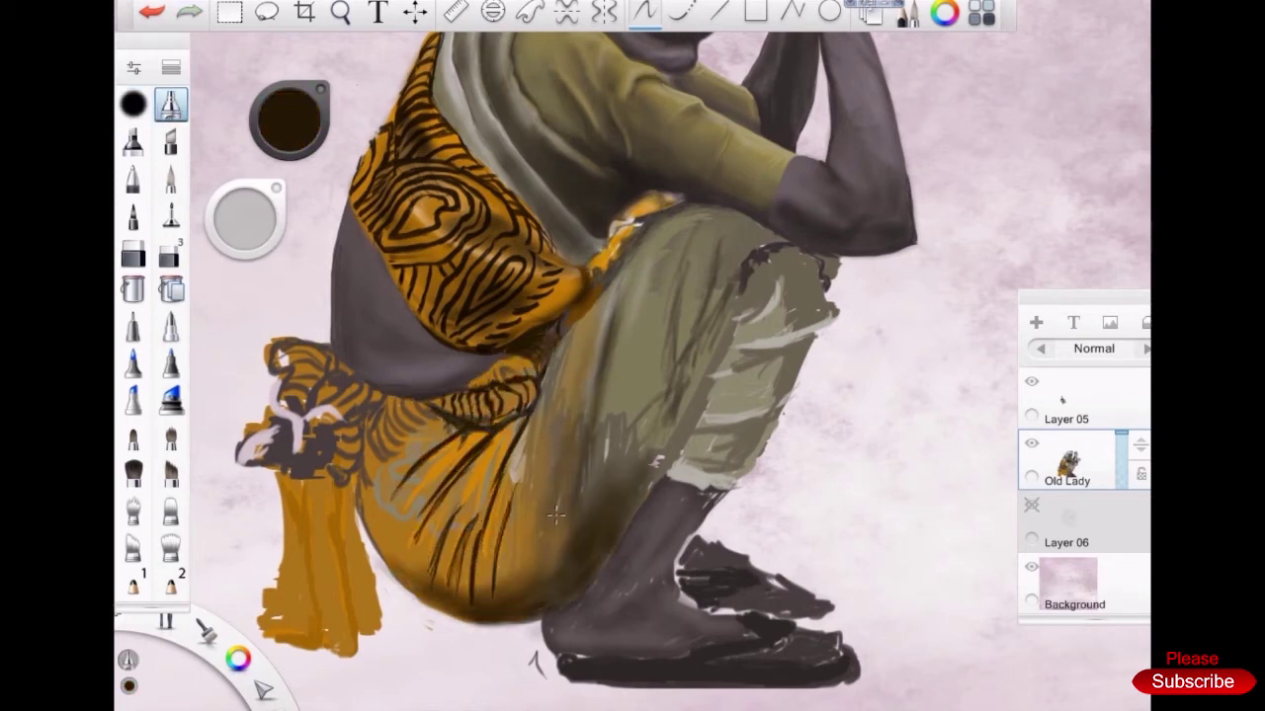
{"action": "scroll", "coordinate": [622, 617], "scroll_direction": "down", "scroll_amount": 3}
{"action": "left_click", "coordinate": [638, 455], "text": "alt"}
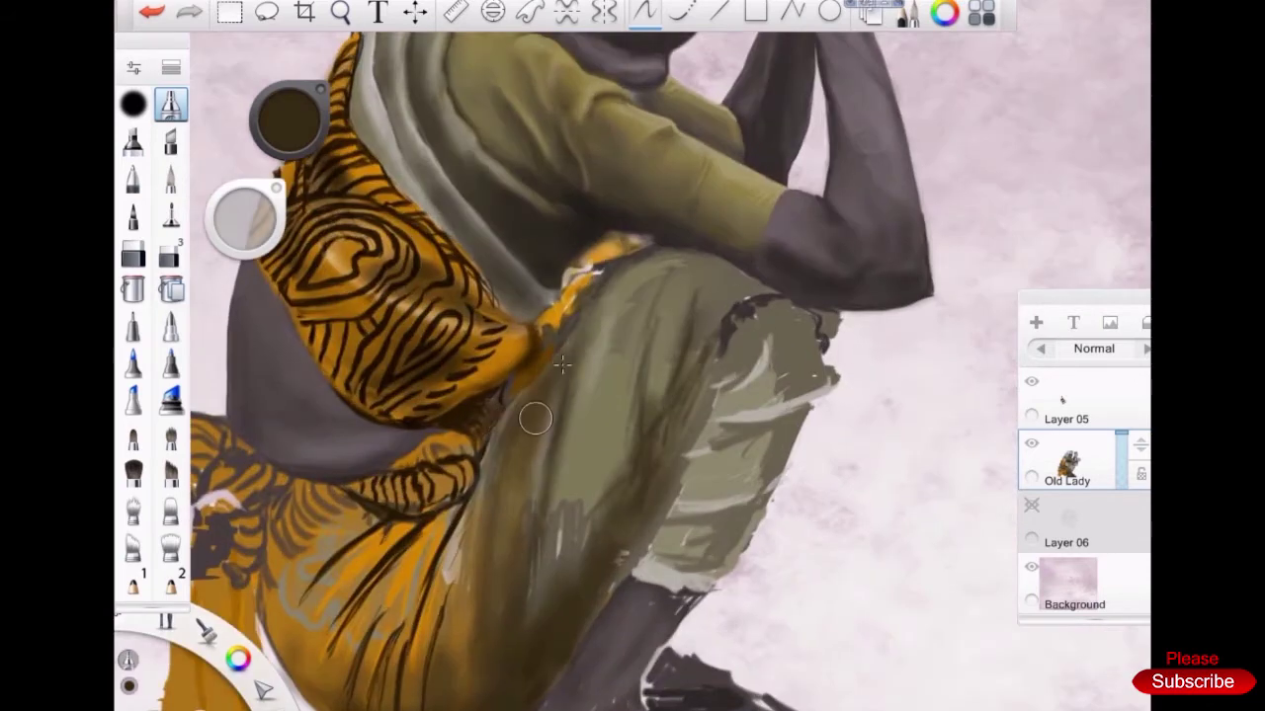
{"action": "scroll", "coordinate": [547, 367], "scroll_direction": "up", "scroll_amount": 5}
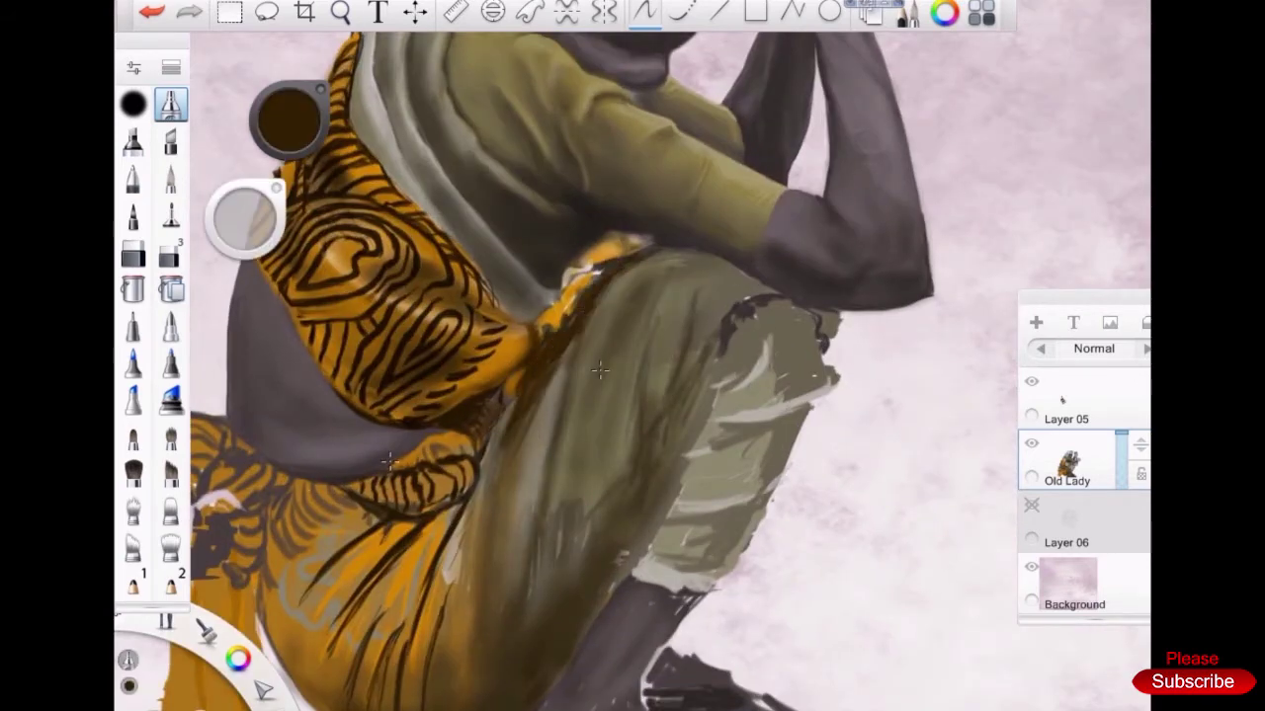
{"action": "scroll", "coordinate": [600, 370], "scroll_direction": "down", "scroll_amount": 3}
Detail the rolled waist cloth with dark stripes and lighter sampled tan bands between them
{"action": "scroll", "coordinate": [768, 421], "scroll_direction": "up", "scroll_amount": 5}
{"action": "left_click", "coordinate": [484, 278], "text": "alt"}
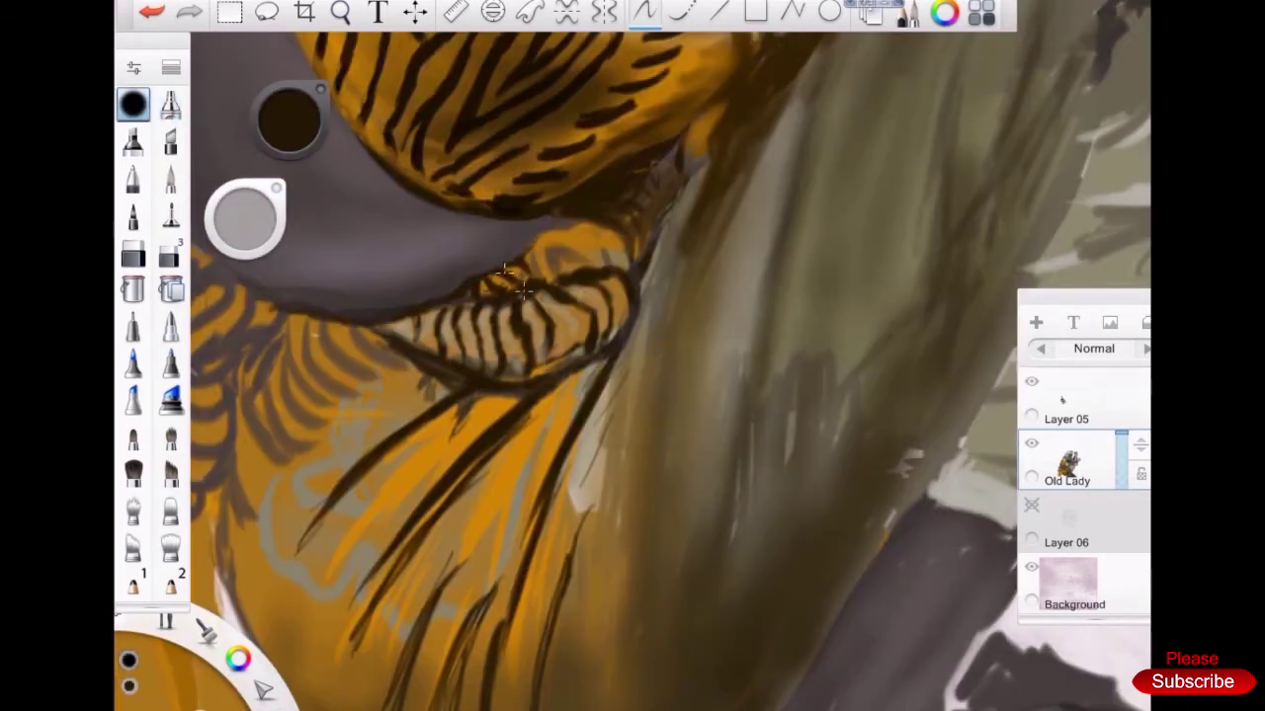
{"action": "scroll", "coordinate": [506, 279], "scroll_direction": "down", "scroll_amount": 3}
{"action": "scroll", "coordinate": [557, 395], "scroll_direction": "up", "scroll_amount": 5}
{"action": "left_click", "coordinate": [557, 396], "text": "alt"}
{"action": "left_click_drag", "start_coordinate": [534, 445], "coordinate": [578, 376]}
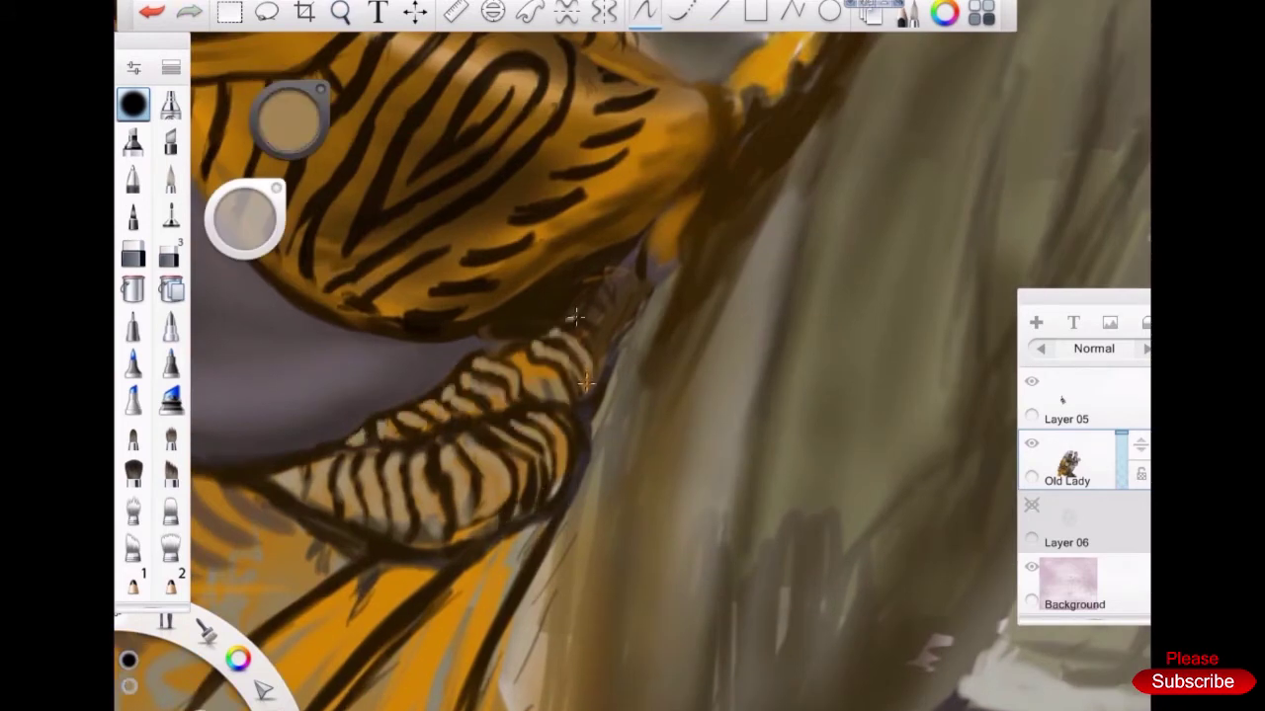
{"action": "scroll", "coordinate": [578, 376], "scroll_direction": "down", "scroll_amount": 3}
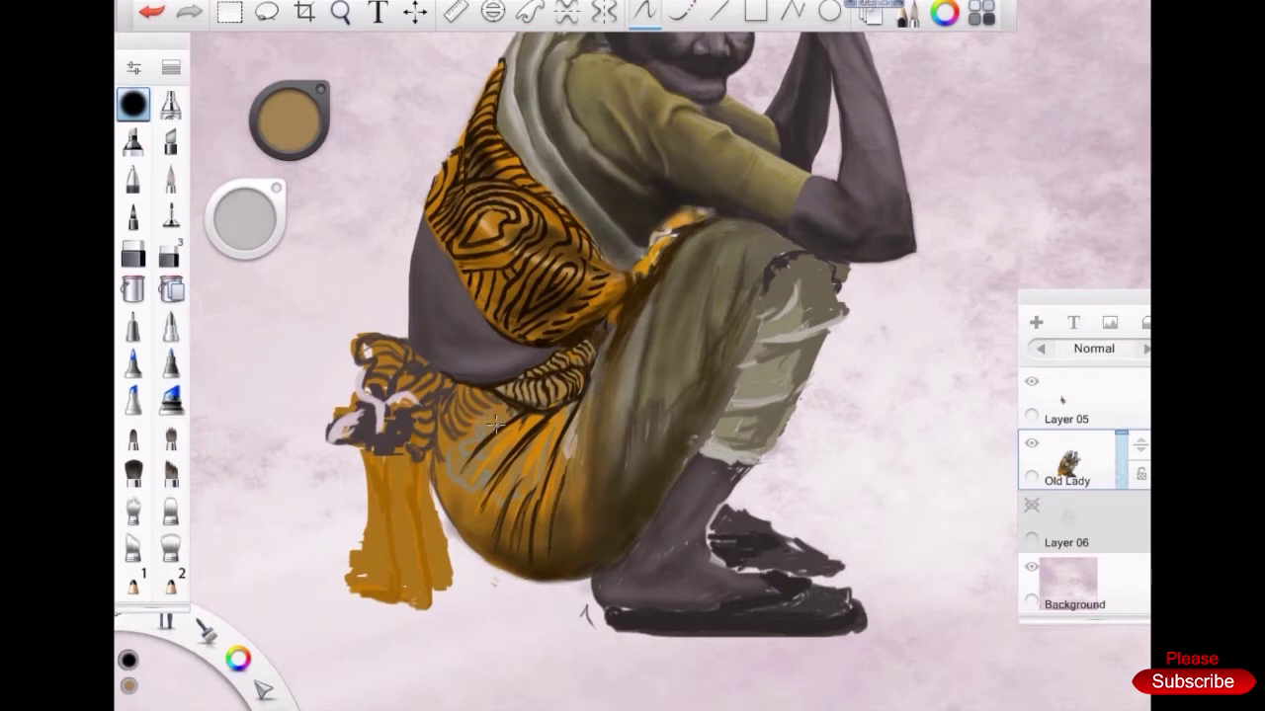
Darken the edge between hip and hanging cloth, and paint bright orange folds down the hanging end
{"action": "left_click", "coordinate": [456, 472], "text": "alt"}
{"action": "scroll", "coordinate": [415, 455], "scroll_direction": "left", "scroll_amount": 3}
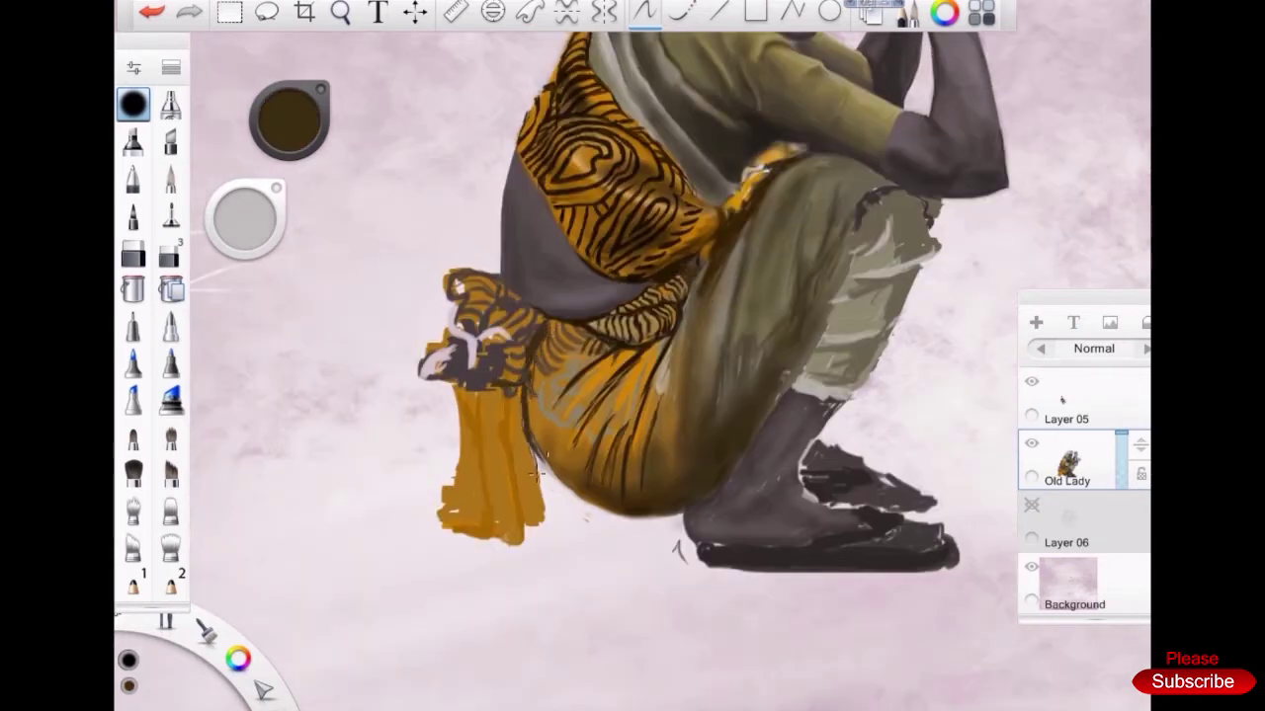
{"action": "left_click_drag", "start_coordinate": [289, 119], "coordinate": [292, 94]}
{"action": "mouse_move", "coordinate": [474, 400]}
{"action": "left_mouse_down"}
{"action": "mouse_move", "coordinate": [479, 494]}
{"action": "mouse_move", "coordinate": [434, 541]}
{"action": "left_mouse_up"}
{"action": "left_click", "coordinate": [170, 104]}
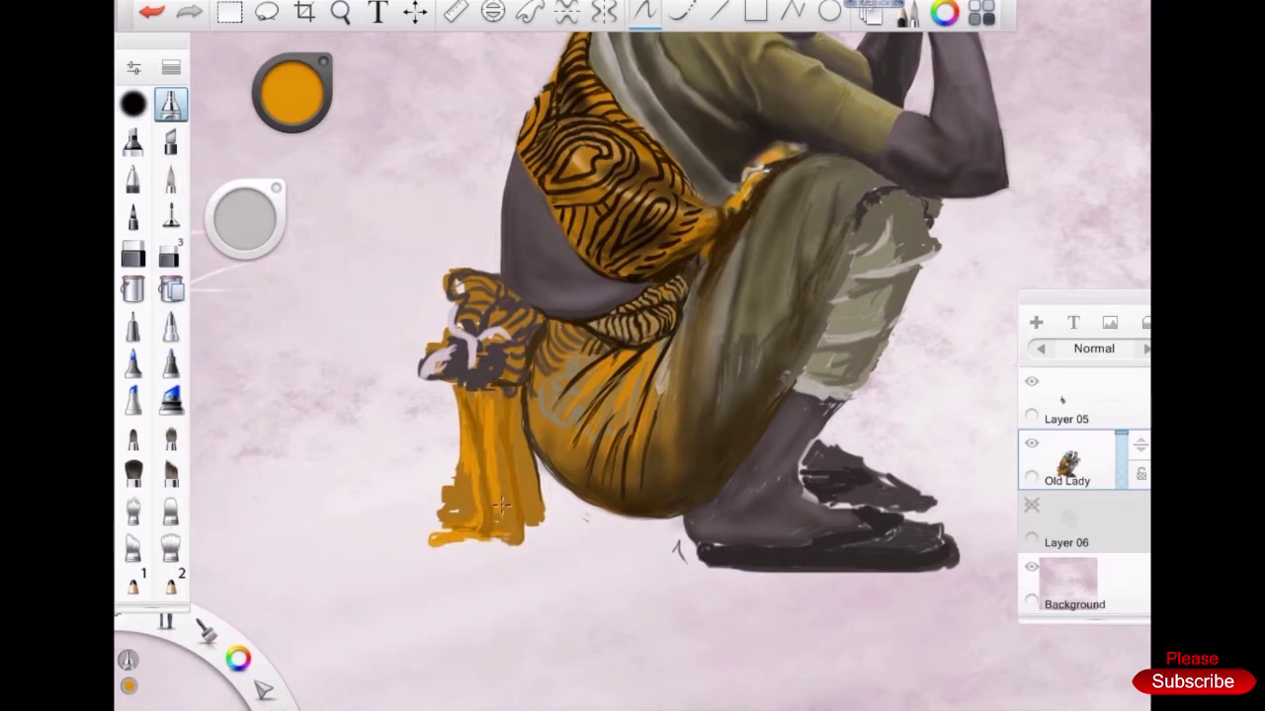
{"action": "left_click_drag", "start_coordinate": [523, 401], "coordinate": [625, 499]}
Paint a brown flower motif with pale petal outlines on the hip cloth using sampled tones
{"action": "scroll", "coordinate": [632, 395], "scroll_direction": "down", "scroll_amount": 3}
{"action": "scroll", "coordinate": [553, 396], "scroll_direction": "up", "scroll_amount": 5}
{"action": "mouse_move", "coordinate": [632, 396]}
{"action": "left_mouse_down"}
{"action": "mouse_move", "coordinate": [583, 444]}
{"action": "mouse_move", "coordinate": [550, 382]}
{"action": "mouse_move", "coordinate": [633, 435]}
{"action": "left_mouse_up"}
{"action": "left_click", "coordinate": [613, 326], "text": "alt"}
{"action": "left_click_drag", "start_coordinate": [592, 296], "coordinate": [681, 376]}
{"action": "left_click", "coordinate": [593, 327], "text": "alt"}
{"action": "scroll", "coordinate": [593, 336], "scroll_direction": "up", "scroll_amount": 2}
{"action": "left_click", "coordinate": [605, 309], "text": "alt"}
{"action": "left_click", "coordinate": [598, 383], "text": "alt"}
{"action": "scroll", "coordinate": [599, 383], "scroll_direction": "down", "scroll_amount": 2}
{"action": "scroll", "coordinate": [553, 415], "scroll_direction": "up", "scroll_amount": 2}
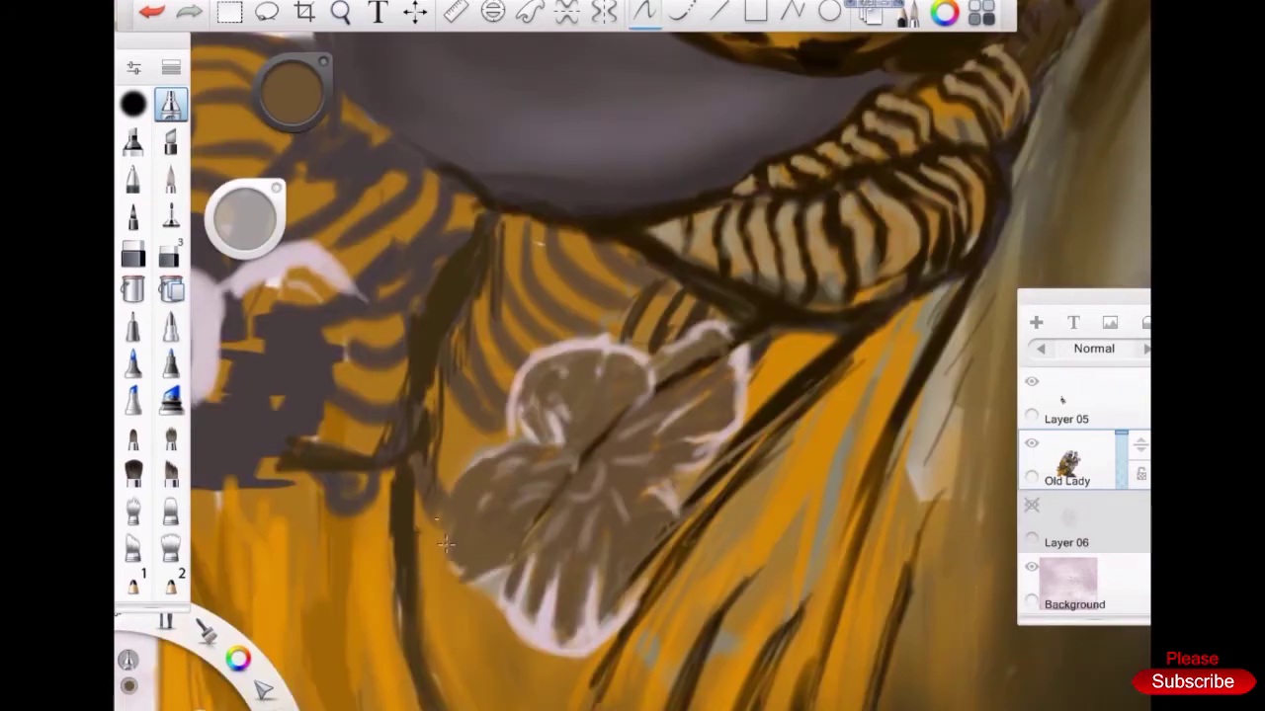
Define the cloth knot behind the waist with dark brown outlines and stripes
{"action": "scroll", "coordinate": [494, 385], "scroll_direction": "down", "scroll_amount": 2}
{"action": "left_click_drag", "start_coordinate": [491, 381], "coordinate": [463, 506]}
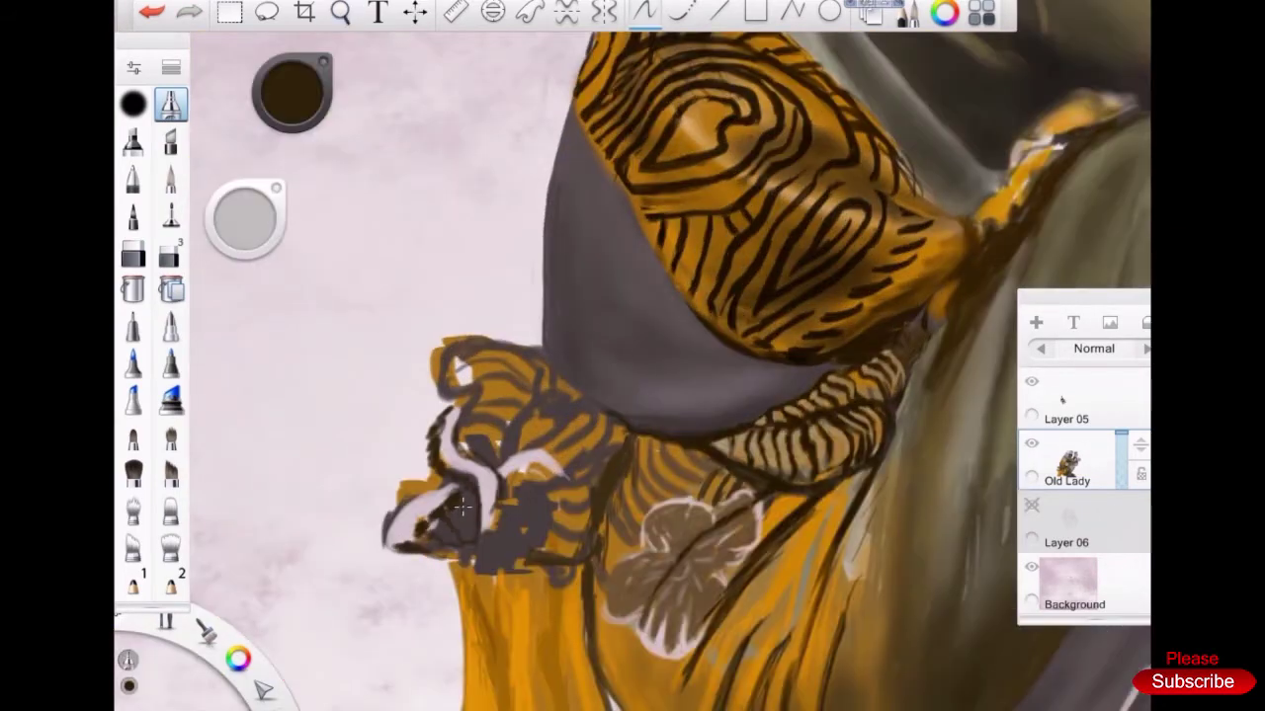
{"action": "mouse_move", "coordinate": [524, 405]}
{"action": "left_mouse_down"}
{"action": "mouse_move", "coordinate": [566, 419]}
{"action": "mouse_move", "coordinate": [593, 445]}
{"action": "left_mouse_up"}
{"action": "left_click", "coordinate": [514, 435], "text": "alt"}
{"action": "scroll", "coordinate": [457, 444], "scroll_direction": "down", "scroll_amount": 3}
{"action": "scroll", "coordinate": [457, 444], "scroll_direction": "up", "scroll_amount": 4}
{"action": "scroll", "coordinate": [457, 423], "scroll_direction": "down", "scroll_amount": 5}
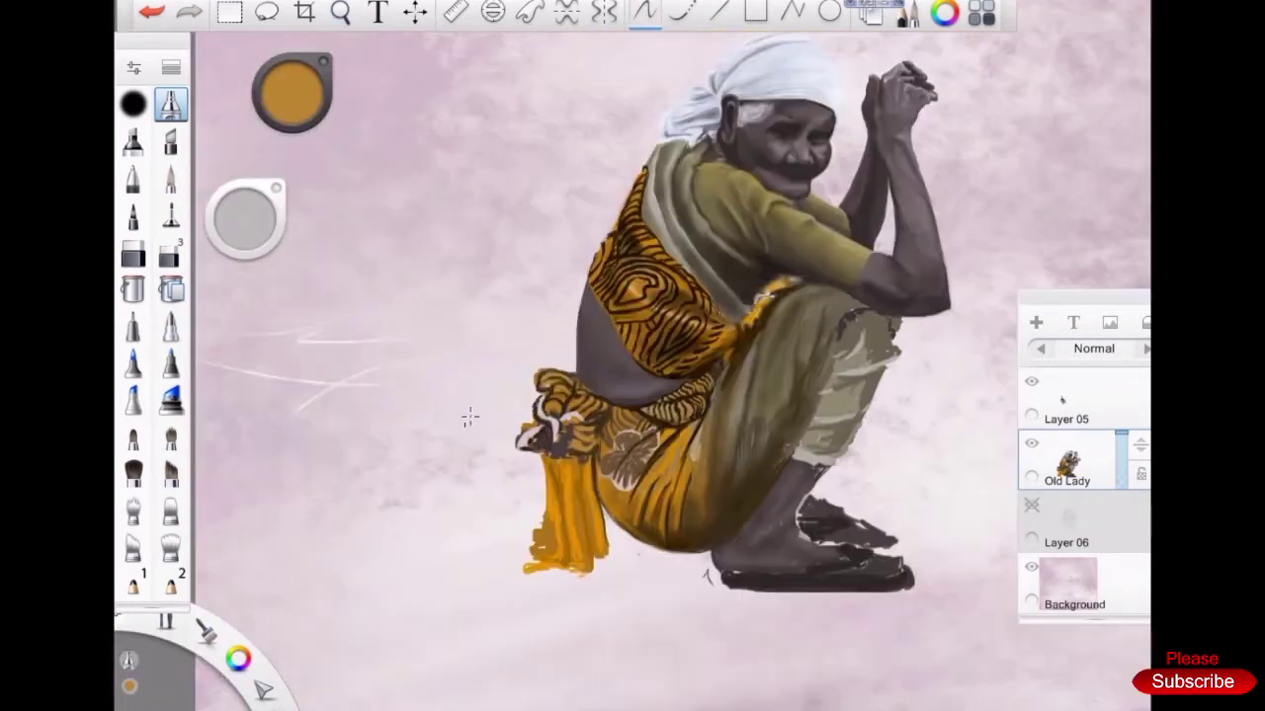
Refine the striped knot and smooth the feet and sandals with sampled tones
{"action": "scroll", "coordinate": [592, 444], "scroll_direction": "up", "scroll_amount": 3}
{"action": "left_click", "coordinate": [553, 475], "text": "alt"}
{"action": "left_click_drag", "start_coordinate": [563, 420], "coordinate": [633, 385]}
{"action": "mouse_move", "coordinate": [524, 494]}
{"action": "left_mouse_down"}
{"action": "mouse_move", "coordinate": [588, 509]}
{"action": "mouse_move", "coordinate": [465, 602]}
{"action": "mouse_move", "coordinate": [632, 593]}
{"action": "left_mouse_up"}
{"action": "scroll", "coordinate": [554, 553], "scroll_direction": "up", "scroll_amount": 2}
{"action": "scroll", "coordinate": [711, 529], "scroll_direction": "down", "scroll_amount": 4}
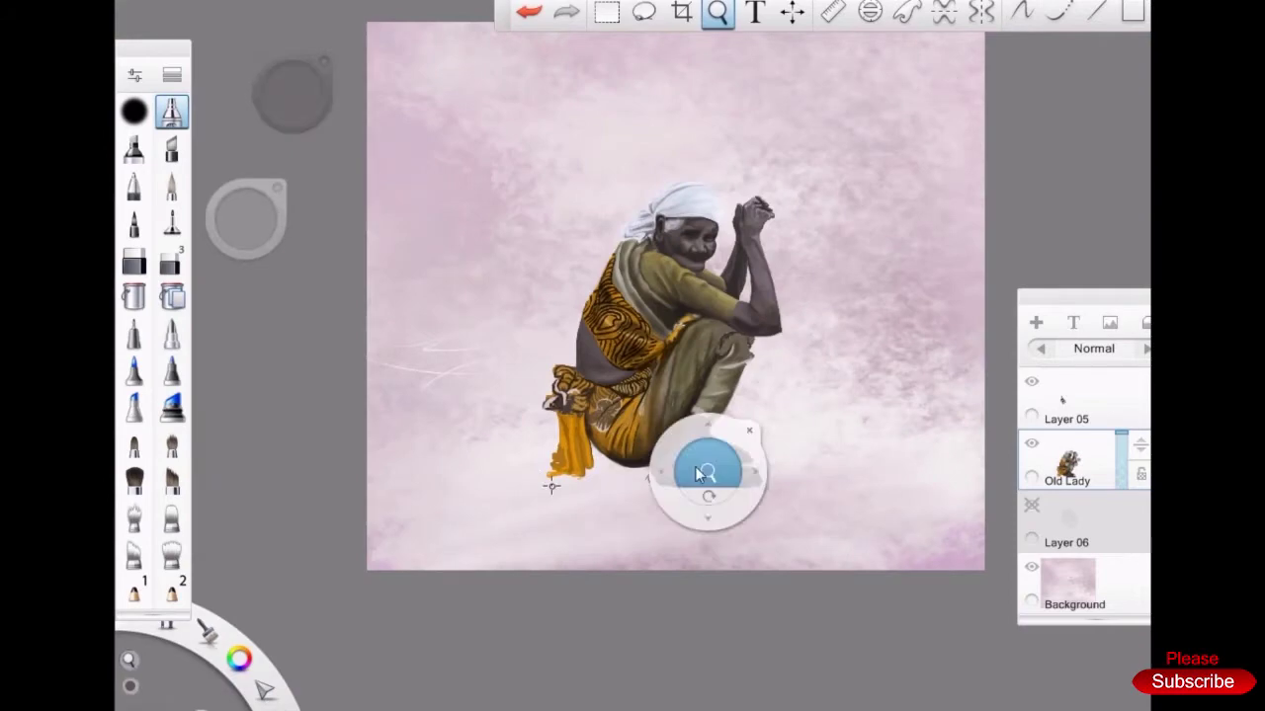
{"action": "scroll", "coordinate": [593, 475], "scroll_direction": "up", "scroll_amount": 4}
{"action": "left_click", "coordinate": [632, 553], "text": "alt"}
{"action": "left_click_drag", "start_coordinate": [623, 326], "coordinate": [494, 535]}
{"action": "scroll", "coordinate": [609, 333], "scroll_direction": "down", "scroll_amount": 4}
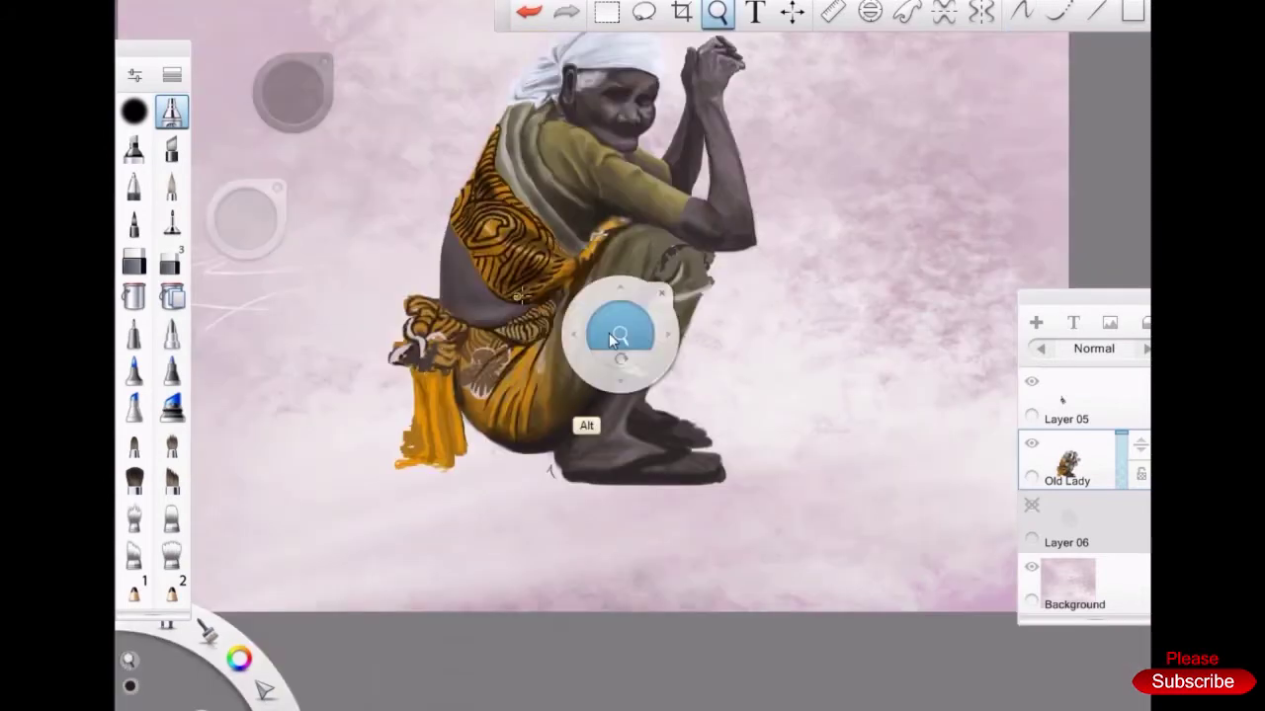
Shade the lower leg, heel and ankle with soft sampled dark tones
{"action": "scroll", "coordinate": [494, 326], "scroll_direction": "up", "scroll_amount": 5}
{"action": "left_click_drag", "start_coordinate": [375, 297], "coordinate": [390, 217]}
{"action": "left_click_drag", "start_coordinate": [361, 148], "coordinate": [435, 277]}
{"action": "scroll", "coordinate": [540, 321], "scroll_direction": "down", "scroll_amount": 4}
{"action": "scroll", "coordinate": [452, 310], "scroll_direction": "up", "scroll_amount": 4}
{"action": "scroll", "coordinate": [494, 415], "scroll_direction": "down", "scroll_amount": 2}
{"action": "scroll", "coordinate": [494, 444], "scroll_direction": "up", "scroll_amount": 2}
{"action": "left_click", "coordinate": [545, 411], "text": "alt"}
{"action": "left_click_drag", "start_coordinate": [553, 426], "coordinate": [706, 403]}
{"action": "scroll", "coordinate": [734, 452], "scroll_direction": "down", "scroll_amount": 2}
Model the ankle bone, toes and sandal straps of both feet with sampled grey-browns
{"action": "left_click_drag", "start_coordinate": [481, 113], "coordinate": [418, 231]}
{"action": "scroll", "coordinate": [541, 312], "scroll_direction": "up", "scroll_amount": 1}
{"action": "key", "text": "b"}
{"action": "mouse_move", "coordinate": [593, 341]}
{"action": "left_mouse_down"}
{"action": "mouse_move", "coordinate": [698, 326]}
{"action": "mouse_move", "coordinate": [719, 338]}
{"action": "left_mouse_up"}
{"action": "mouse_move", "coordinate": [504, 381]}
{"action": "left_mouse_down"}
{"action": "mouse_move", "coordinate": [381, 418]}
{"action": "mouse_move", "coordinate": [514, 425]}
{"action": "left_mouse_up"}
{"action": "left_click", "coordinate": [426, 318], "text": "alt"}
{"action": "left_click_drag", "start_coordinate": [341, 388], "coordinate": [484, 356]}
{"action": "scroll", "coordinate": [450, 358], "scroll_direction": "up", "scroll_amount": 1}
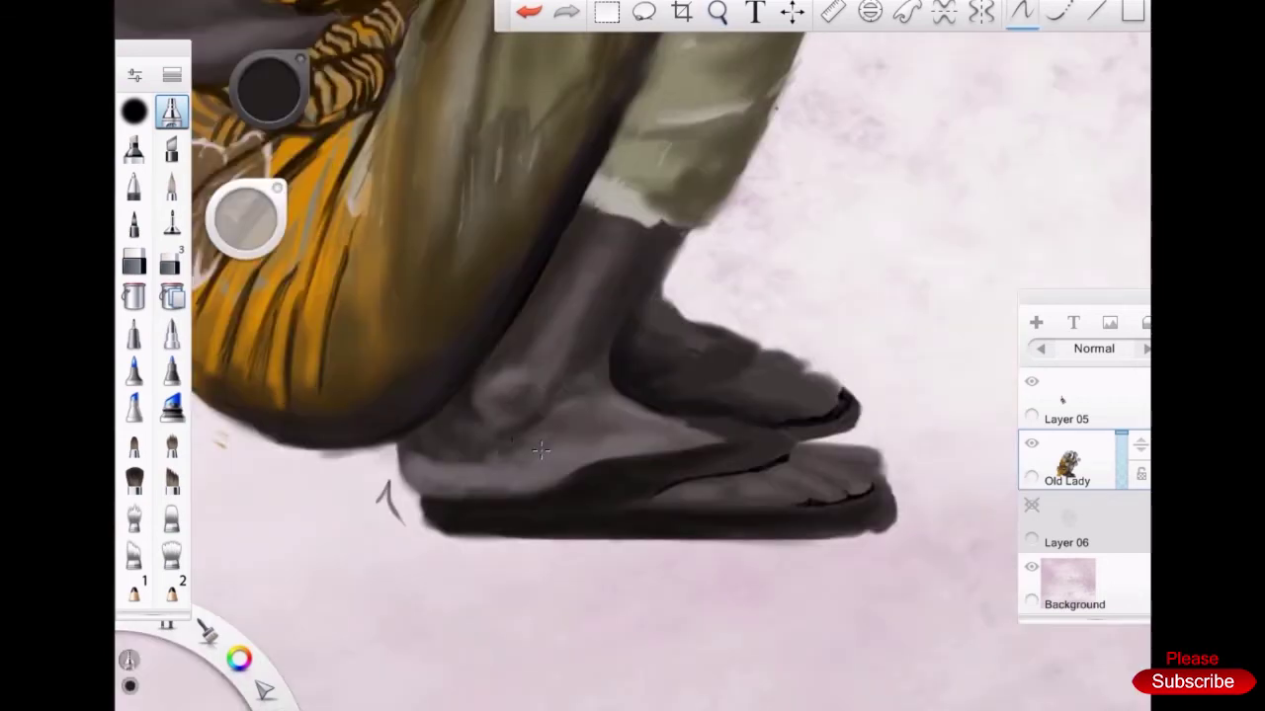
{"action": "left_click", "coordinate": [770, 367], "text": "alt"}
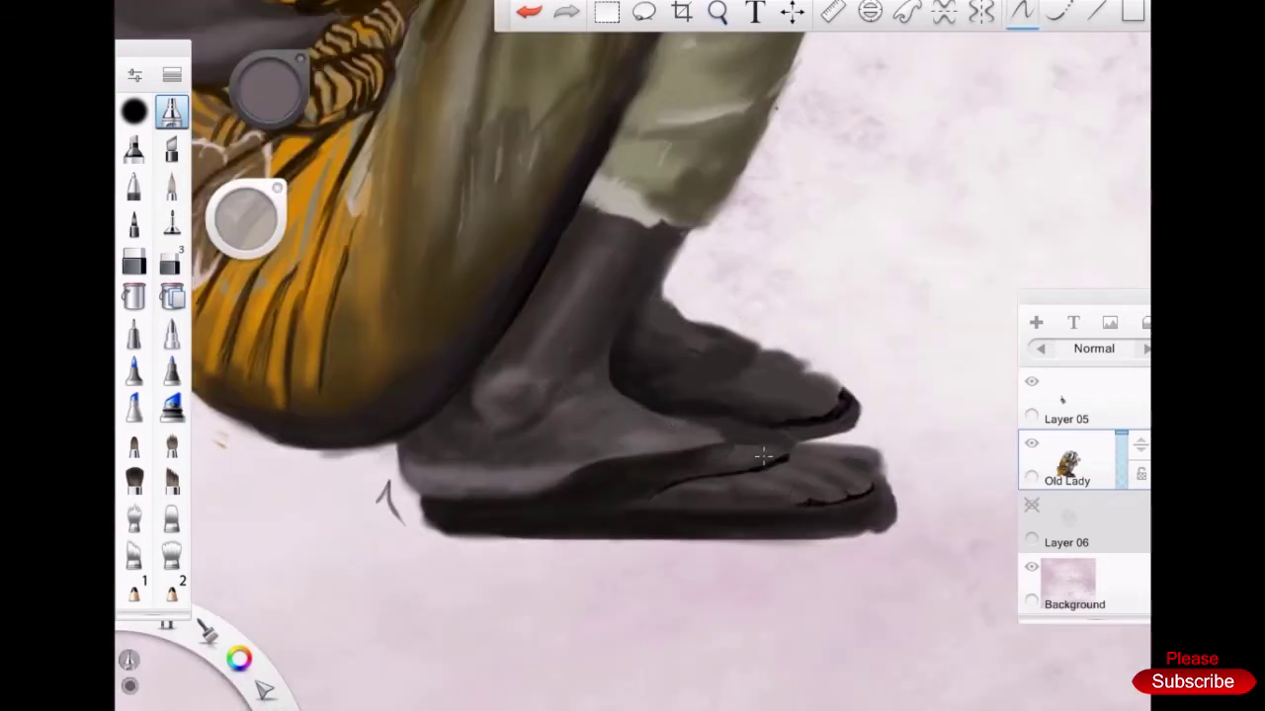
Paint pale pattern marks on the grey shoulder cloth behind the sleeve with a sampled light tone
{"action": "scroll", "coordinate": [681, 230], "scroll_direction": "down", "scroll_amount": 4}
{"action": "scroll", "coordinate": [681, 230], "scroll_direction": "down", "scroll_amount": 3}
{"action": "scroll", "coordinate": [593, 346], "scroll_direction": "up", "scroll_amount": 5}
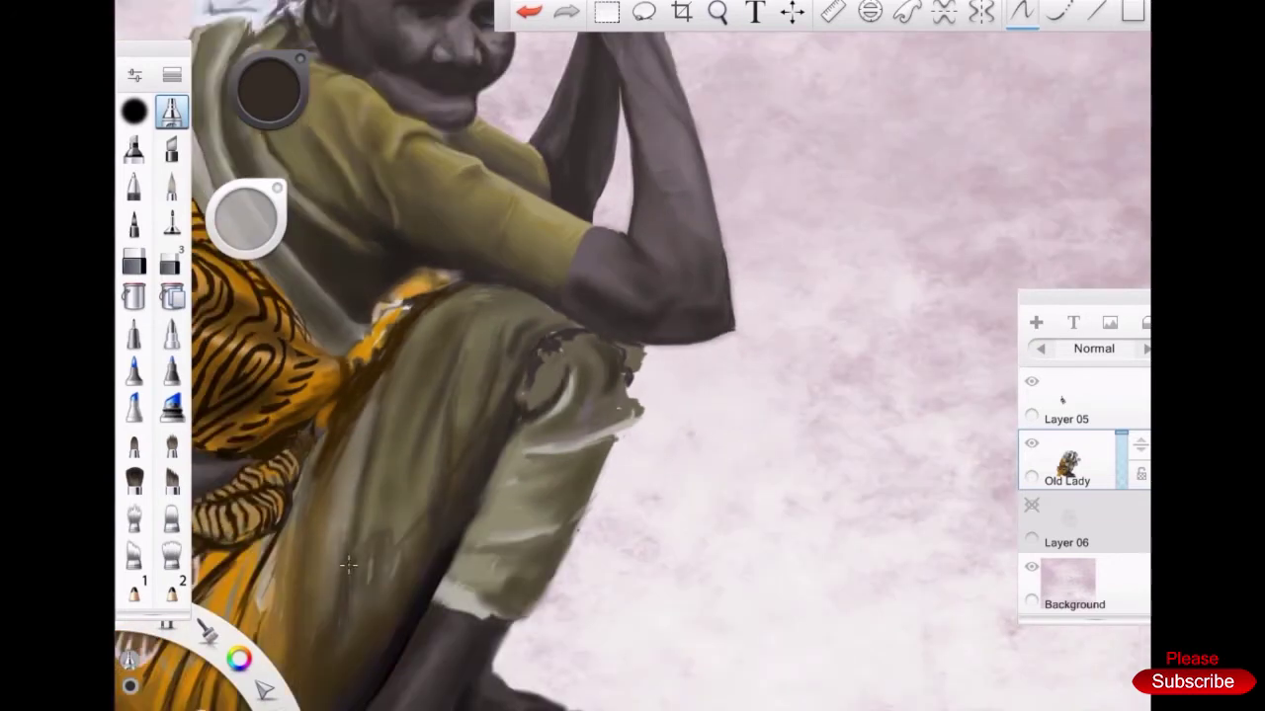
{"action": "scroll", "coordinate": [347, 563], "scroll_direction": "down", "scroll_amount": 4}
{"action": "left_click", "coordinate": [564, 128], "text": "alt"}
{"action": "scroll", "coordinate": [509, 198], "scroll_direction": "up", "scroll_amount": 5}
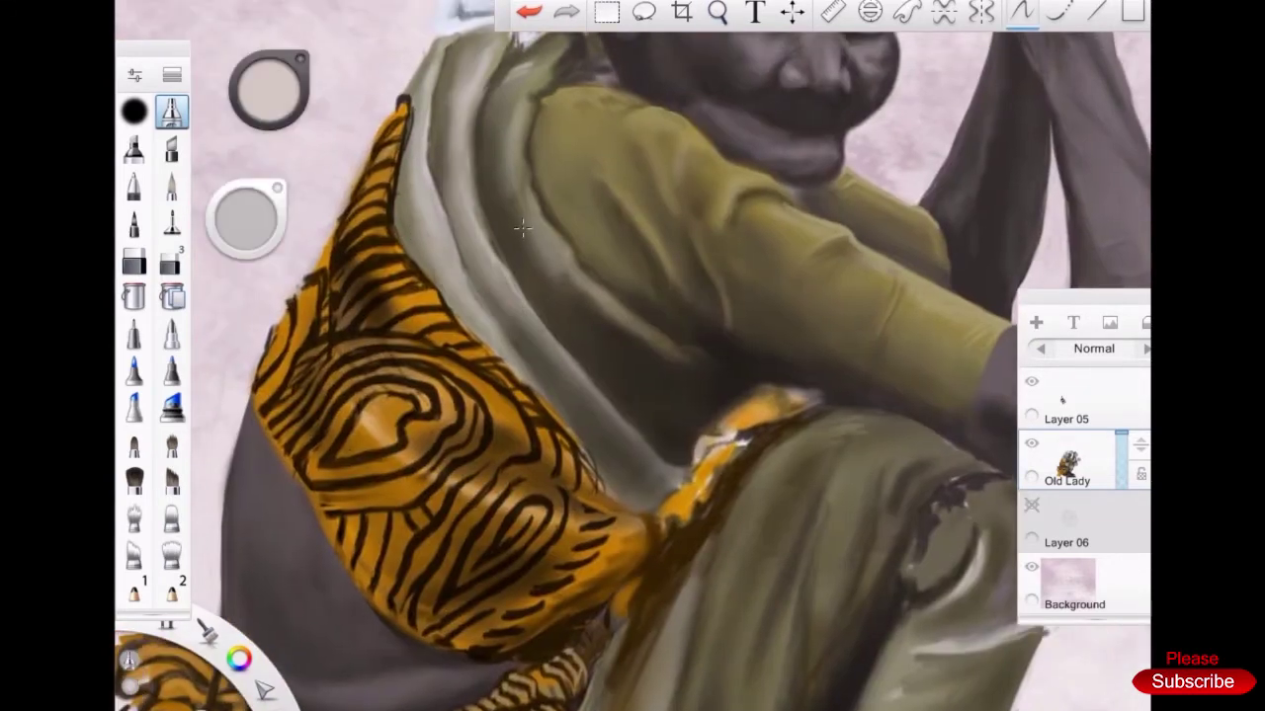
{"action": "key", "text": "e"}
{"action": "left_click", "coordinate": [513, 288], "text": "alt"}
{"action": "mouse_move", "coordinate": [513, 288]}
{"action": "left_mouse_down"}
{"action": "mouse_move", "coordinate": [481, 258]}
{"action": "mouse_move", "coordinate": [501, 287]}
{"action": "mouse_move", "coordinate": [533, 67]}
{"action": "mouse_move", "coordinate": [439, 238]}
{"action": "mouse_move", "coordinate": [510, 135]}
{"action": "mouse_move", "coordinate": [435, 257]}
{"action": "left_mouse_up"}
{"action": "scroll", "coordinate": [494, 296], "scroll_direction": "down", "scroll_amount": 5}
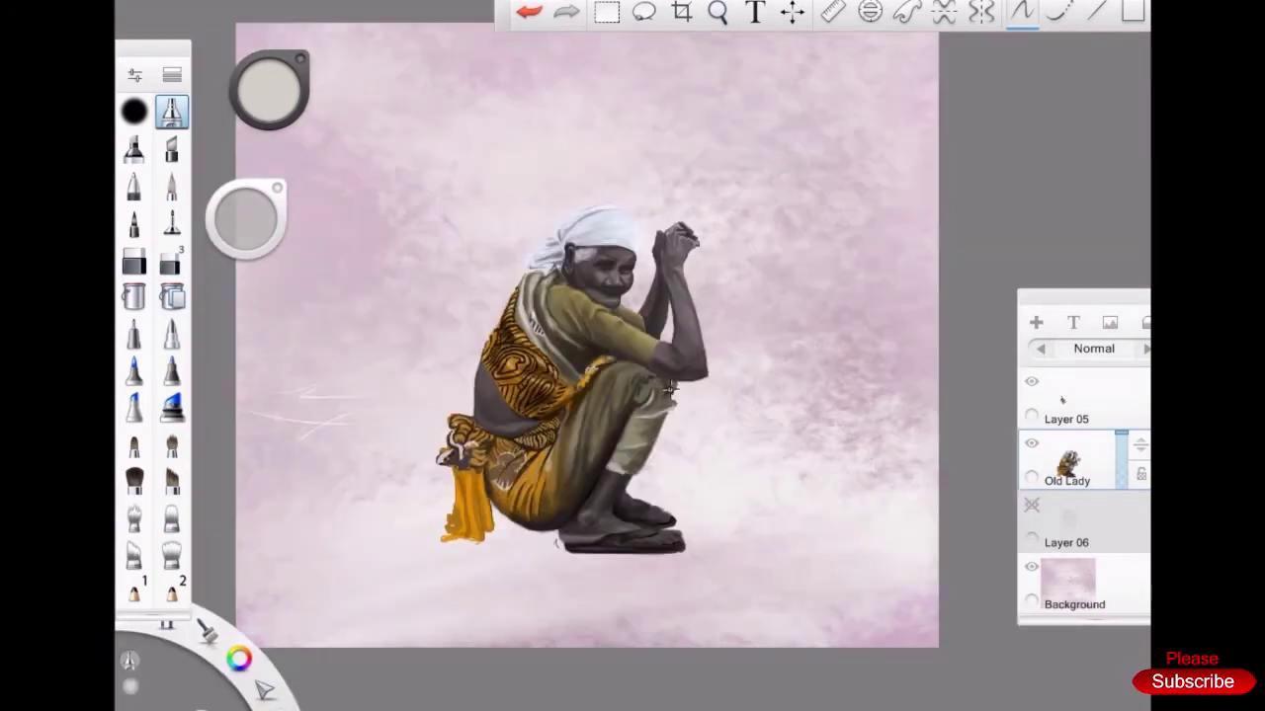
Fill in the striped knot behind the waist and its hanging cloth with sampled orange, and save the painting
{"action": "scroll", "coordinate": [461, 457], "scroll_direction": "up", "scroll_amount": 5}
{"action": "key", "text": "b"}
{"action": "left_click", "coordinate": [461, 456], "text": "alt"}
{"action": "left_click_drag", "start_coordinate": [462, 457], "coordinate": [482, 534]}
{"action": "left_click", "coordinate": [631, 391], "text": "alt"}
{"action": "mouse_move", "coordinate": [453, 415]}
{"action": "left_mouse_down"}
{"action": "mouse_move", "coordinate": [452, 473]}
{"action": "mouse_move", "coordinate": [682, 464]}
{"action": "left_mouse_up"}
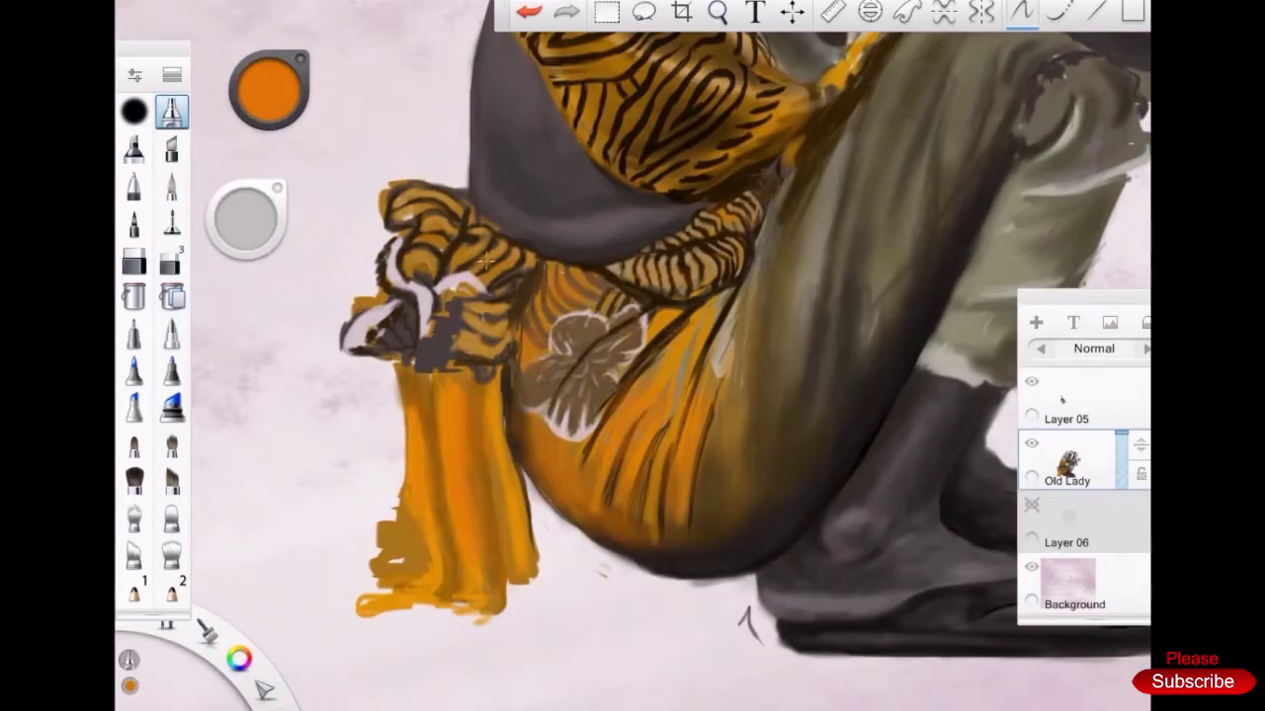
{"action": "scroll", "coordinate": [534, 435], "scroll_direction": "down", "scroll_amount": 3}
{"action": "scroll", "coordinate": [533, 434], "scroll_direction": "down", "scroll_amount": 3}
{"action": "key", "text": "ctrl+s"}
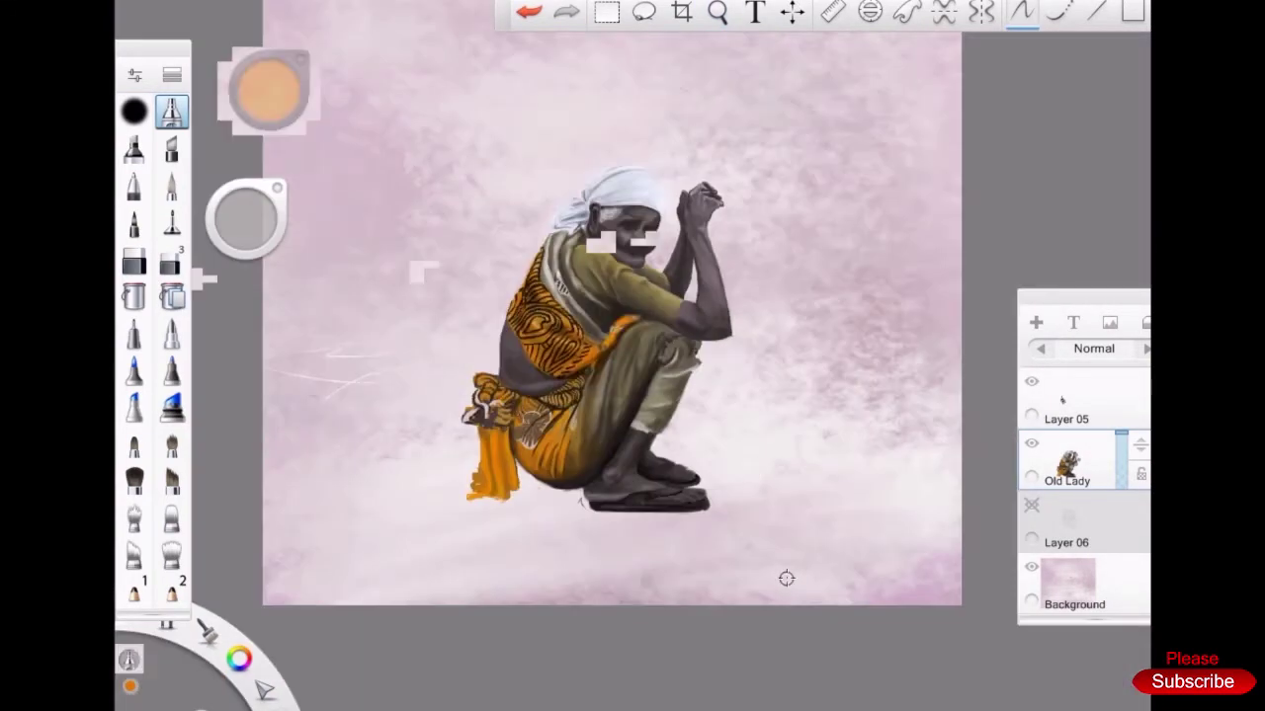
Paint the dark cloth held above the raised hands on a separate layer beneath the figure
{"action": "left_click", "coordinate": [269, 117]}
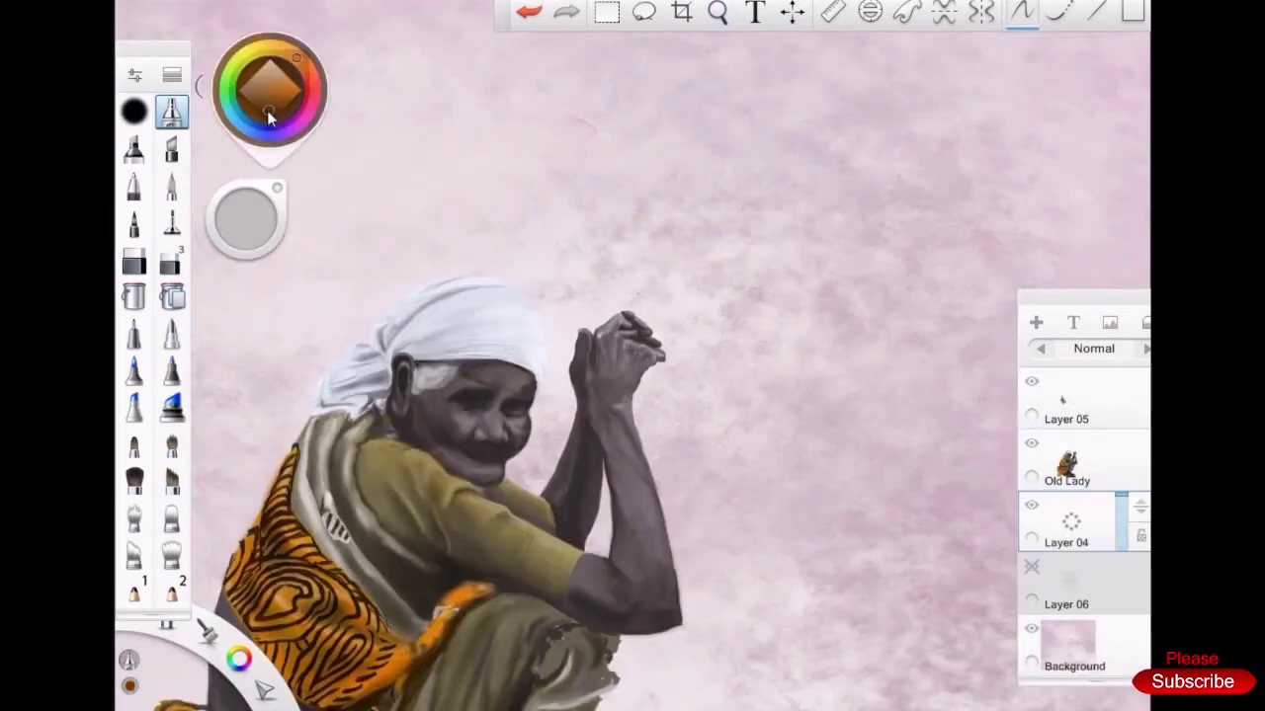
{"action": "left_click", "coordinate": [170, 148]}
{"action": "mouse_move", "coordinate": [559, 333]}
{"action": "left_mouse_down"}
{"action": "mouse_move", "coordinate": [508, 260]}
{"action": "mouse_move", "coordinate": [514, 207]}
{"action": "mouse_move", "coordinate": [553, 217]}
{"action": "mouse_move", "coordinate": [576, 276]}
{"action": "left_mouse_up"}
{"action": "left_click", "coordinate": [134, 112]}
{"action": "mouse_move", "coordinate": [514, 242]}
{"action": "left_mouse_down"}
{"action": "mouse_move", "coordinate": [450, 242]}
{"action": "mouse_move", "coordinate": [568, 275]}
{"action": "left_mouse_up"}
{"action": "mouse_move", "coordinate": [484, 212]}
{"action": "left_mouse_down"}
{"action": "mouse_move", "coordinate": [489, 232]}
{"action": "mouse_move", "coordinate": [581, 201]}
{"action": "mouse_move", "coordinate": [612, 297]}
{"action": "left_mouse_up"}
{"action": "left_click_drag", "start_coordinate": [484, 239], "coordinate": [454, 262]}
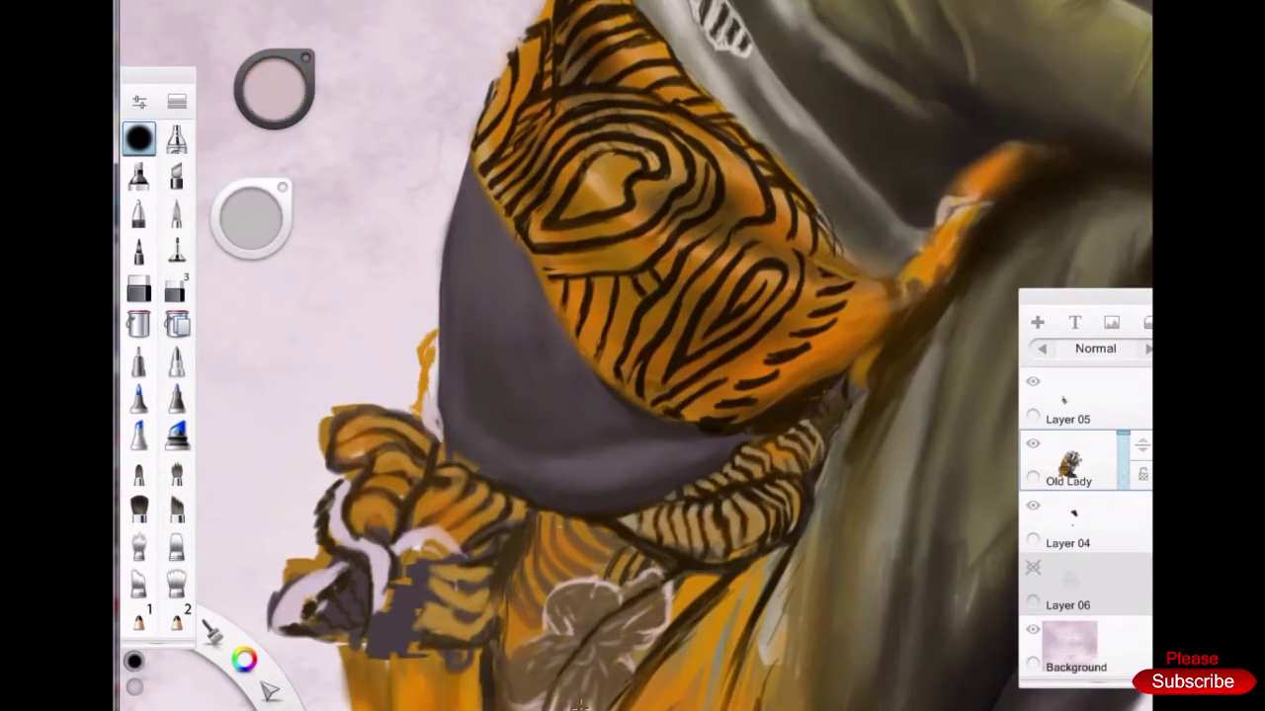
Outline the narrow orange cloth strip between the back and the knot in very dark brown
{"action": "left_click_drag", "start_coordinate": [432, 415], "coordinate": [480, 472]}
{"action": "key", "text": "b"}
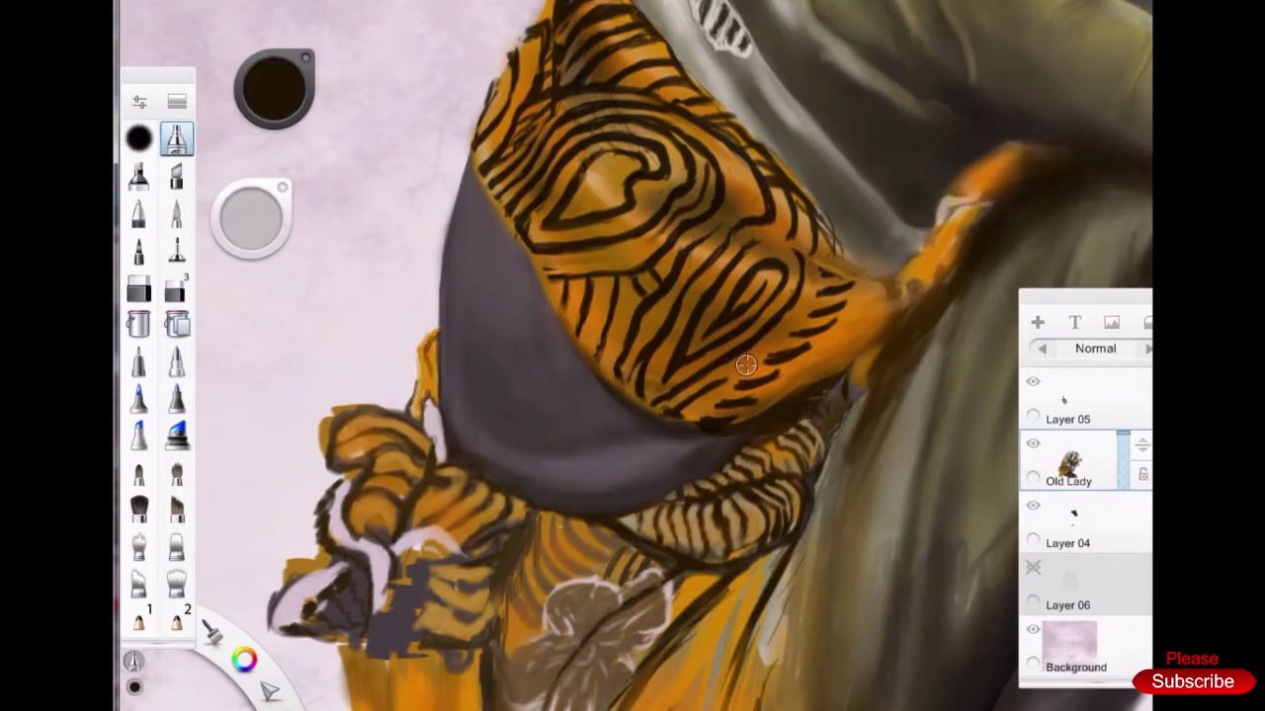
{"action": "scroll", "coordinate": [323, 385], "scroll_direction": "down", "scroll_amount": 3}
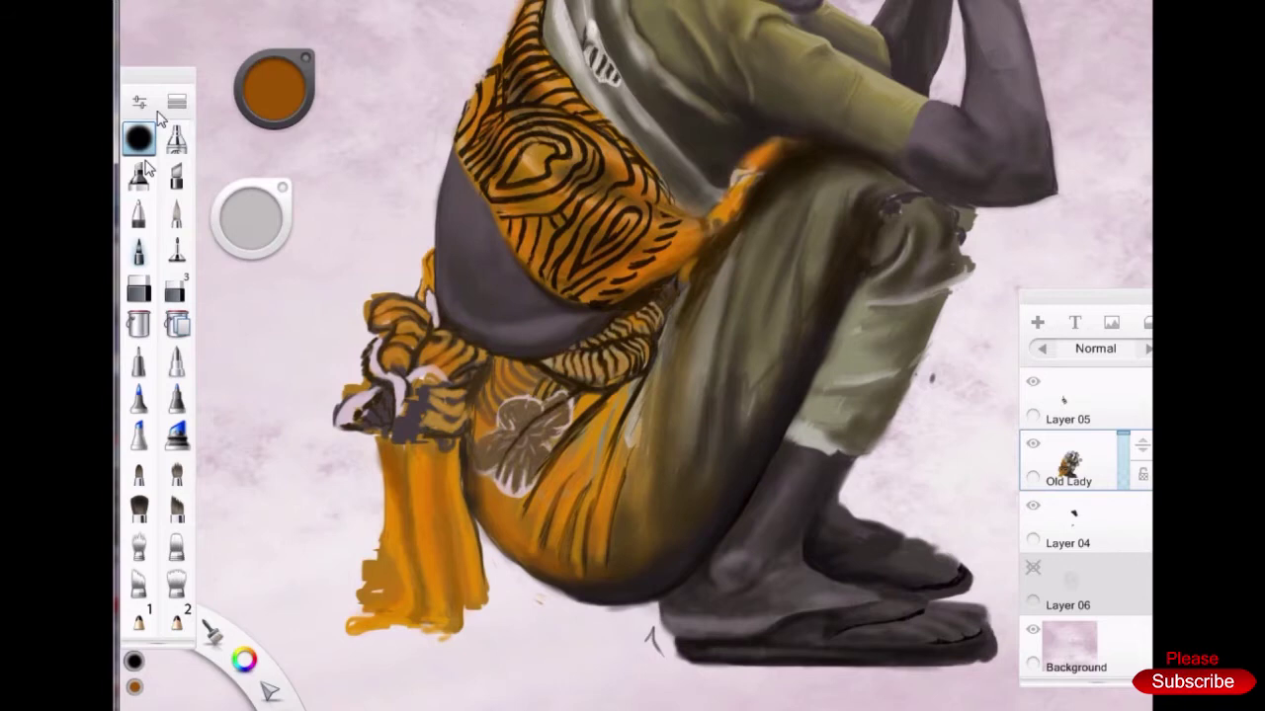
Choose a splatter brush from the brush set, test it in brown beside the hanging cloth, and undo the test stroke
{"action": "left_click", "coordinate": [497, 348]}
{"action": "key", "text": "Return"}
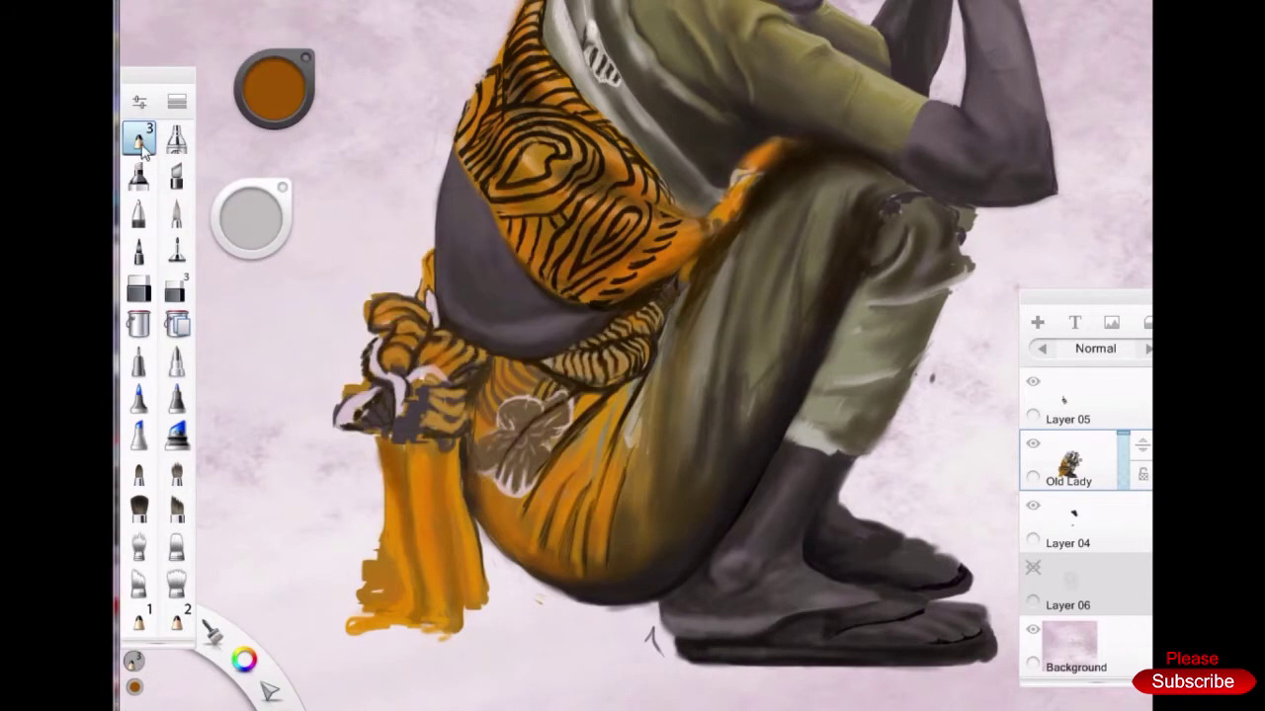
{"action": "double_click", "coordinate": [138, 250]}
{"action": "key", "text": "Down"}
{"action": "key", "text": "Down"}
{"action": "key", "text": "Down"}
{"action": "key", "text": "Down"}
{"action": "key", "text": "Down"}
{"action": "key", "text": "Down"}
{"action": "key", "text": "Down"}
{"action": "key", "text": "Down"}
{"action": "key", "text": "Down"}
{"action": "key", "text": "Down"}
{"action": "key", "text": "Down"}
{"action": "key", "text": "Down"}
{"action": "key", "text": "Down"}
{"action": "key", "text": "Down"}
{"action": "key", "text": "Down"}
{"action": "key", "text": "Down"}
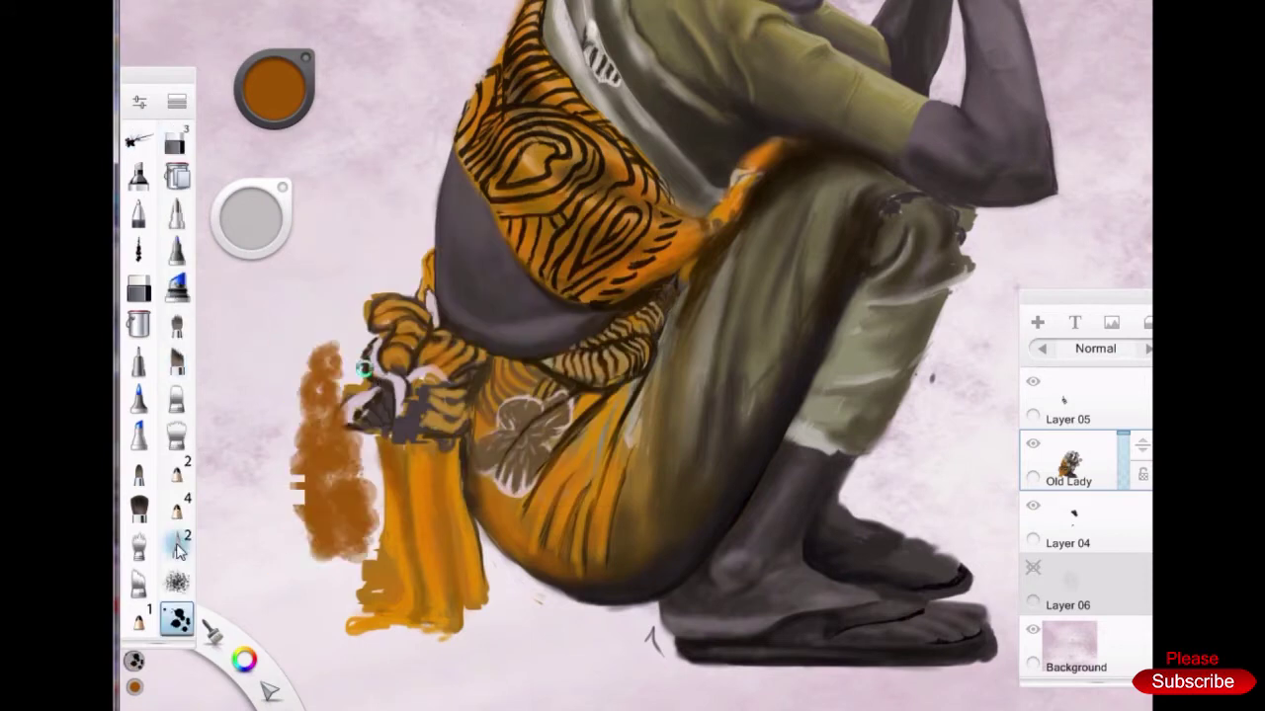
{"action": "key", "text": "ctrl+z"}
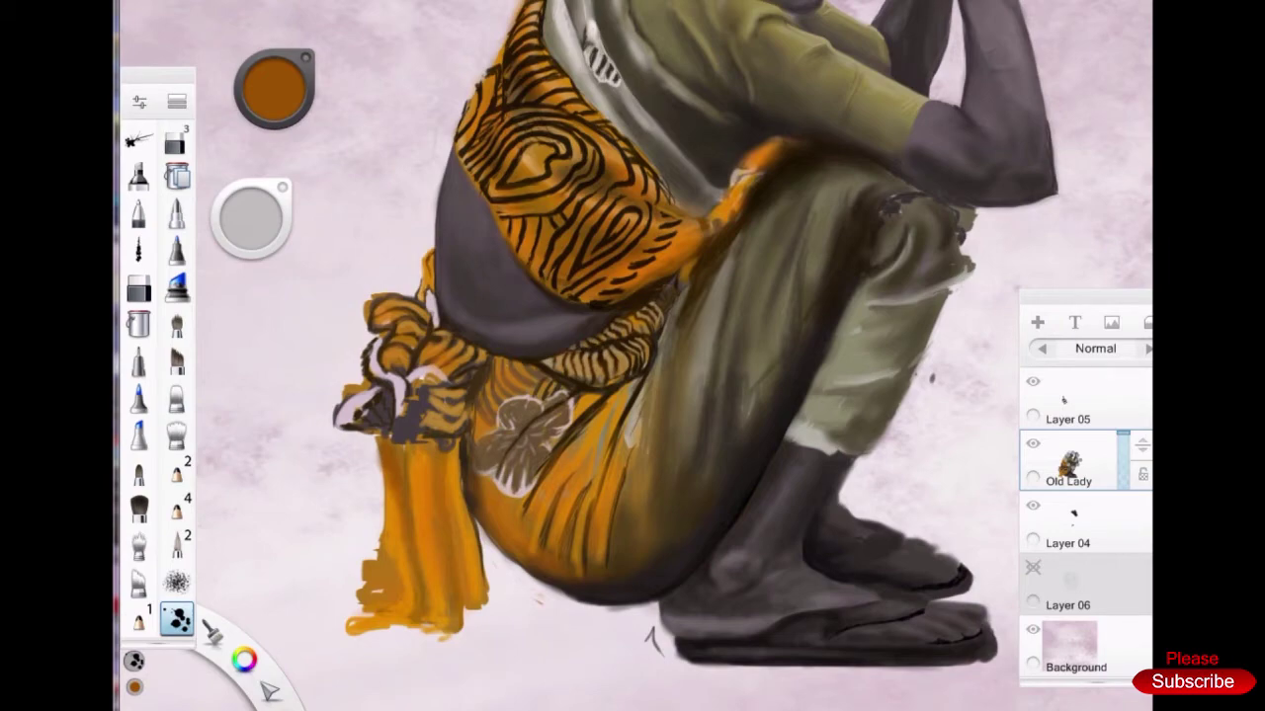
Shade the vertical folds of the hanging orange cloth with brown-orange strokes of the splatter brush
{"action": "scroll", "coordinate": [405, 499], "scroll_direction": "up", "scroll_amount": 5}
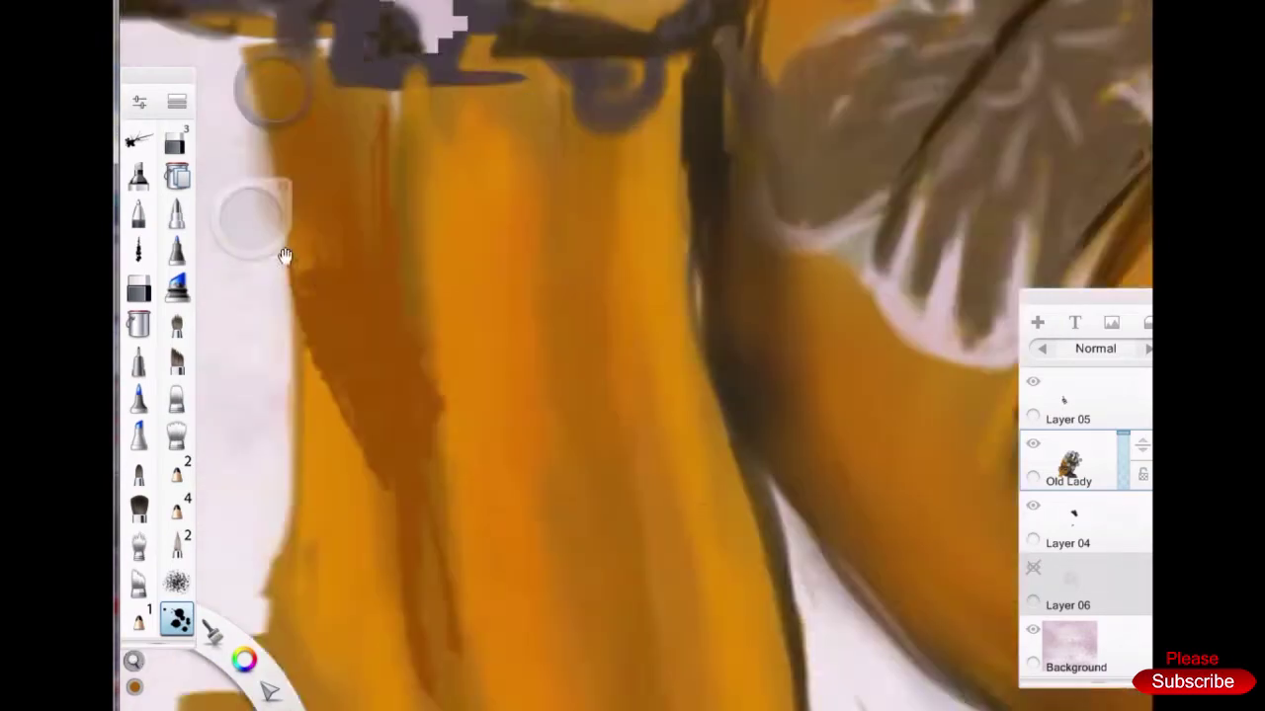
{"action": "scroll", "coordinate": [285, 256], "scroll_direction": "down", "scroll_amount": 5}
{"action": "left_click_drag", "start_coordinate": [465, 465], "coordinate": [499, 681]}
{"action": "left_click_drag", "start_coordinate": [405, 514], "coordinate": [410, 691]}
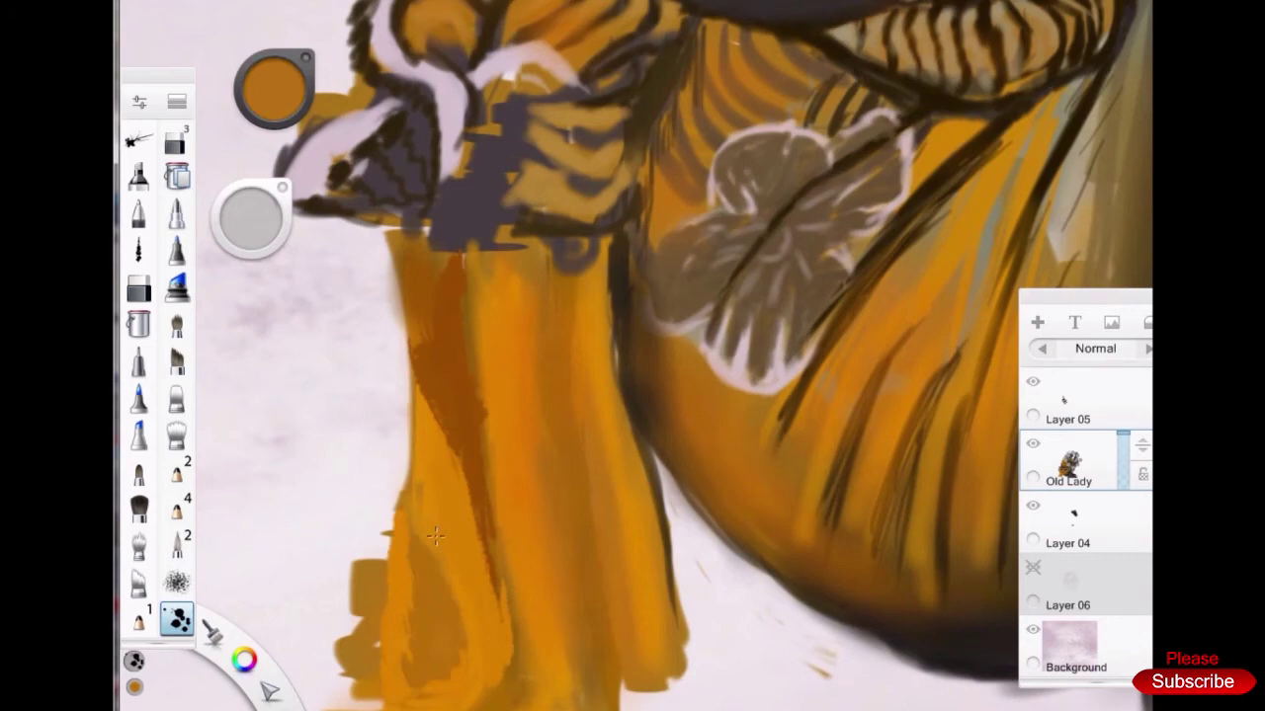
{"action": "scroll", "coordinate": [156, 599], "scroll_direction": "up", "scroll_amount": 2}
{"action": "left_click", "coordinate": [178, 618]}
{"action": "left_click", "coordinate": [503, 468]}
{"action": "left_click_drag", "start_coordinate": [435, 247], "coordinate": [450, 484]}
{"action": "left_click_drag", "start_coordinate": [425, 405], "coordinate": [435, 524]}
{"action": "left_click_drag", "start_coordinate": [469, 570], "coordinate": [494, 316]}
{"action": "left_click_drag", "start_coordinate": [494, 593], "coordinate": [514, 701]}
{"action": "scroll", "coordinate": [494, 395], "scroll_direction": "down", "scroll_amount": 5}
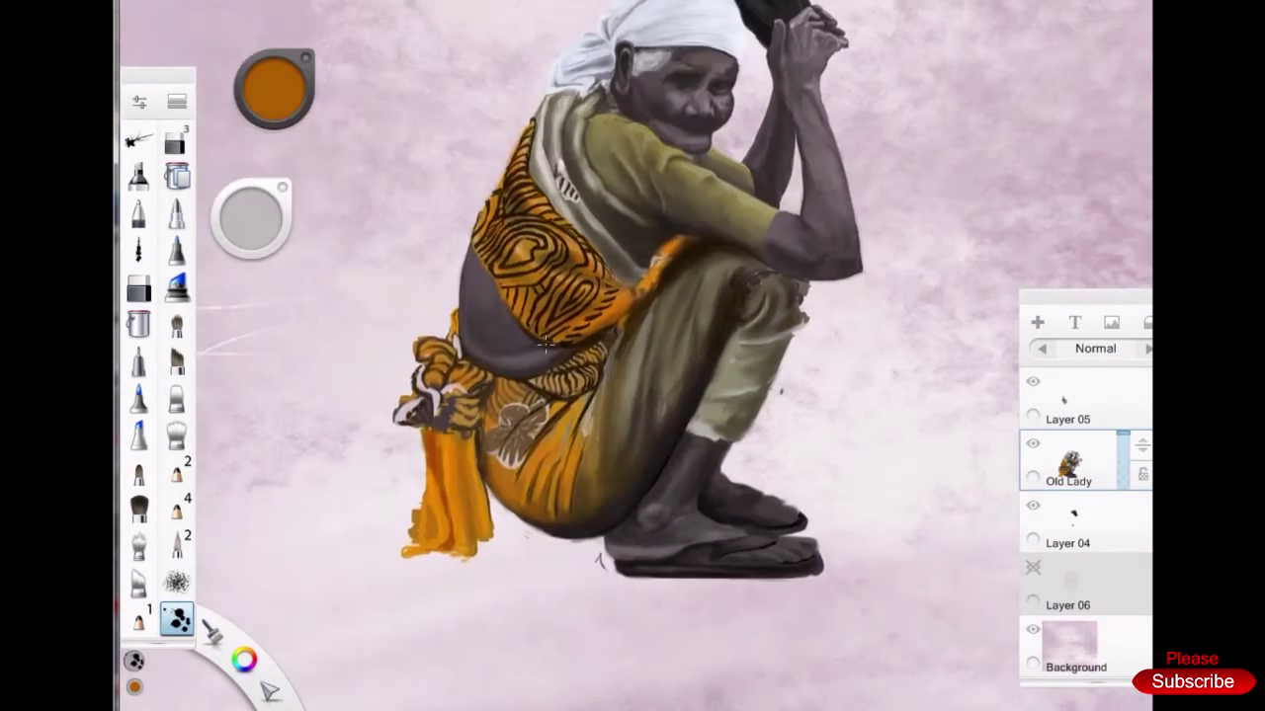
Paint a soft dark ground shadow beneath the hanging cloth and the crouching body on a new layer
{"action": "left_click", "coordinate": [1038, 323]}
{"action": "left_click", "coordinate": [1057, 598]}
{"action": "mouse_move", "coordinate": [445, 563]}
{"action": "left_mouse_down"}
{"action": "mouse_move", "coordinate": [618, 568]}
{"action": "mouse_move", "coordinate": [628, 583]}
{"action": "left_mouse_up"}
{"action": "left_click", "coordinate": [176, 139]}
{"action": "left_click_drag", "start_coordinate": [405, 544], "coordinate": [648, 573]}
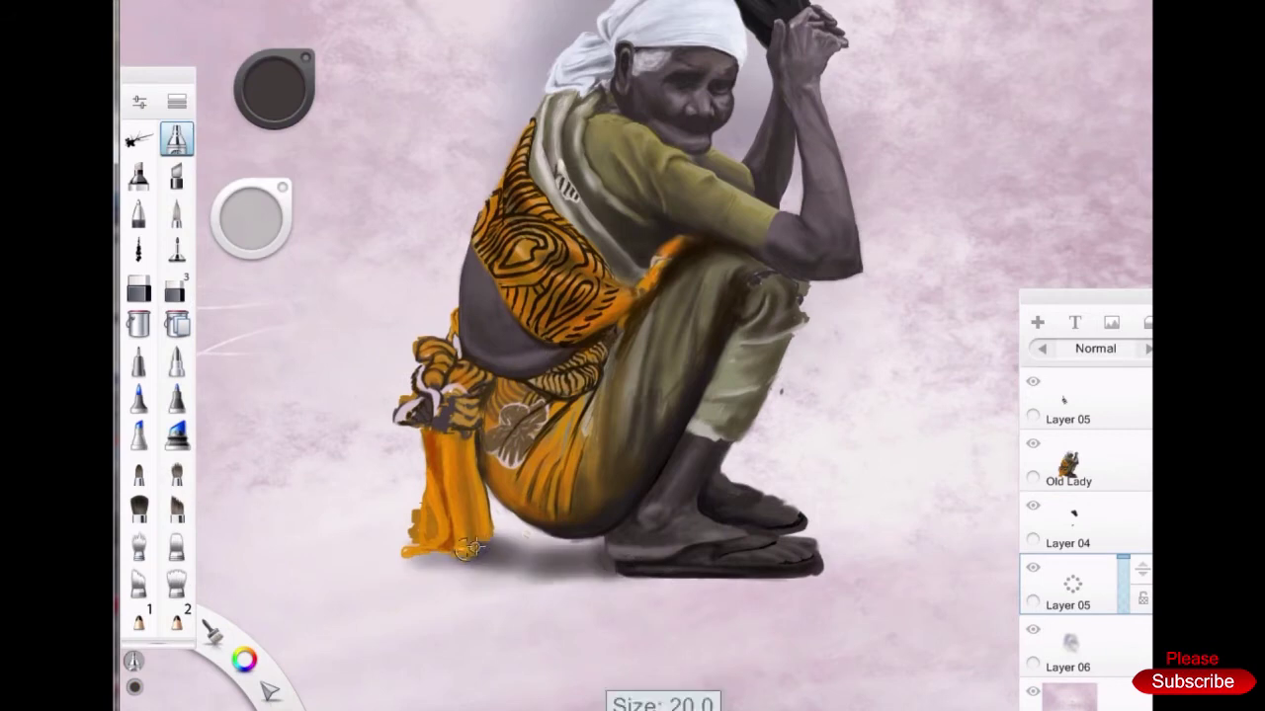
{"action": "scroll", "coordinate": [380, 547], "scroll_direction": "down", "scroll_amount": 5}
{"action": "scroll", "coordinate": [381, 546], "scroll_direction": "up", "scroll_amount": 5}
Shade the orange rear of the skirt and its transition to olive on the Old Lady layer with sampled dark tones
{"action": "left_click", "coordinate": [1067, 464]}
{"action": "left_click", "coordinate": [139, 138]}
{"action": "left_click", "coordinate": [505, 468]}
{"action": "scroll", "coordinate": [158, 395], "scroll_direction": "down", "scroll_amount": 3}
{"action": "left_click", "coordinate": [139, 620]}
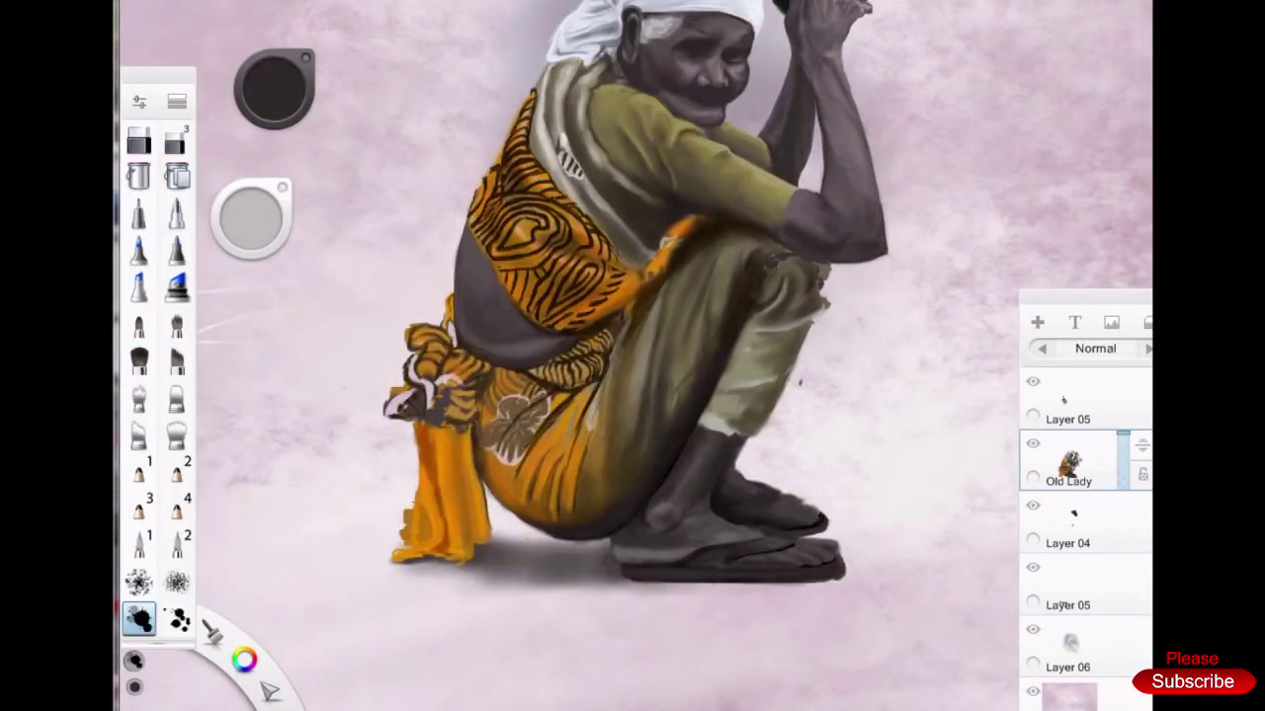
{"action": "left_click", "coordinate": [1067, 583]}
{"action": "left_click", "coordinate": [1067, 464]}
{"action": "scroll", "coordinate": [158, 395], "scroll_direction": "up", "scroll_amount": 3}
{"action": "scroll", "coordinate": [593, 395], "scroll_direction": "up", "scroll_amount": 5}
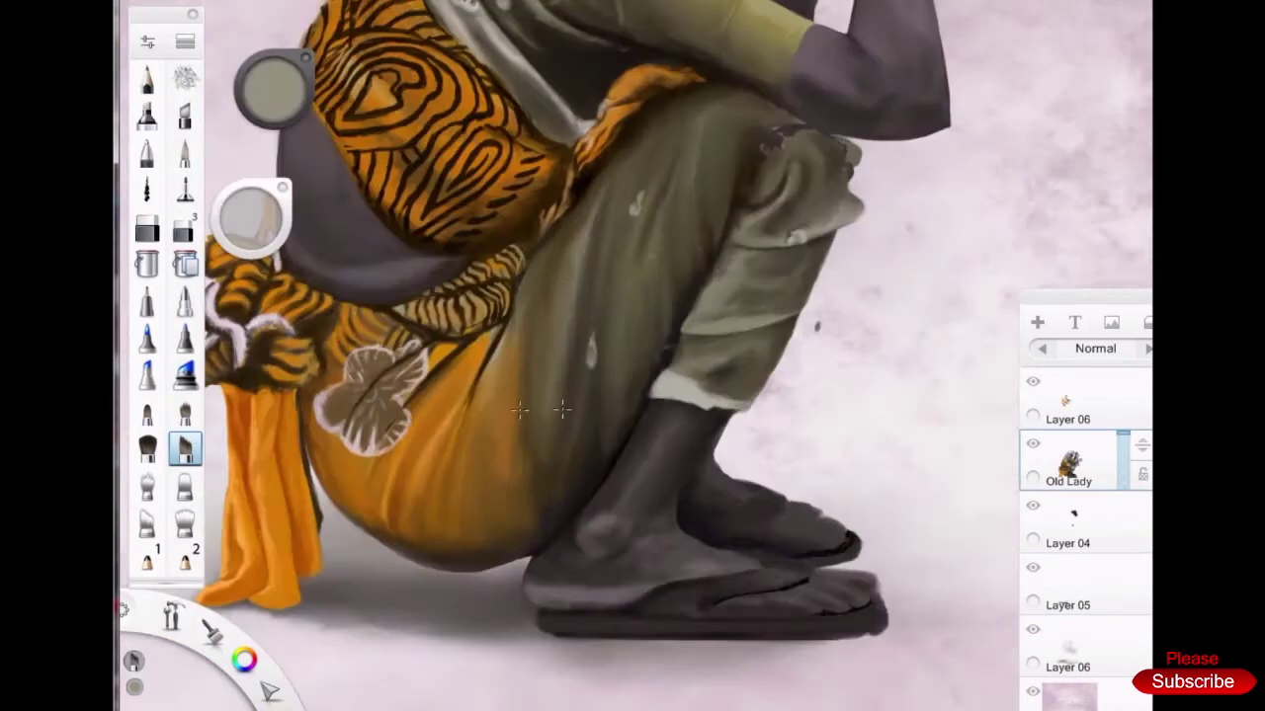
{"action": "left_click_drag", "start_coordinate": [523, 554], "coordinate": [502, 464]}
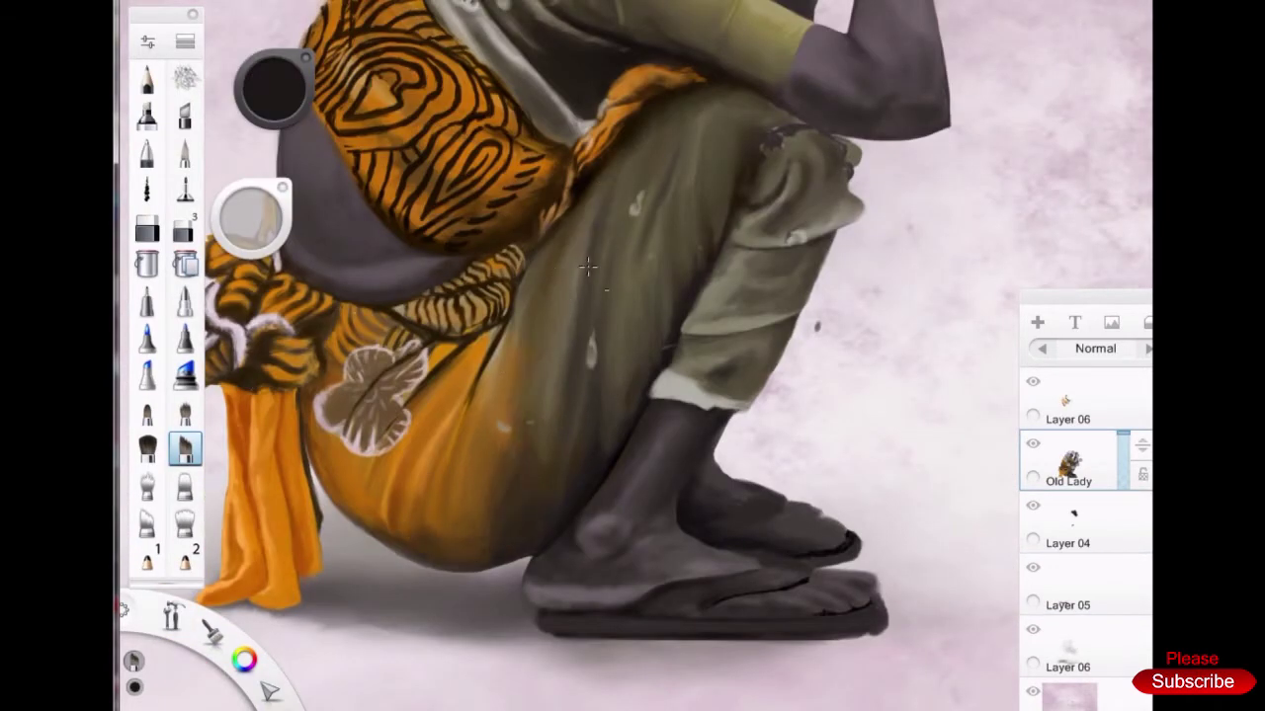
{"action": "left_click", "coordinate": [568, 224], "text": "alt"}
{"action": "left_click", "coordinate": [494, 567], "text": "alt"}
{"action": "left_click_drag", "start_coordinate": [444, 538], "coordinate": [425, 485]}
Refine the skirt's orange side and paint a small pale spot motif there with sampled tan
{"action": "scroll", "coordinate": [537, 367], "scroll_direction": "up", "scroll_amount": 5}
{"action": "scroll", "coordinate": [504, 380], "scroll_direction": "down", "scroll_amount": 6}
{"action": "scroll", "coordinate": [520, 307], "scroll_direction": "up", "scroll_amount": 6}
{"action": "left_click_drag", "start_coordinate": [521, 307], "coordinate": [552, 331]}
{"action": "scroll", "coordinate": [501, 296], "scroll_direction": "down", "scroll_amount": 5}
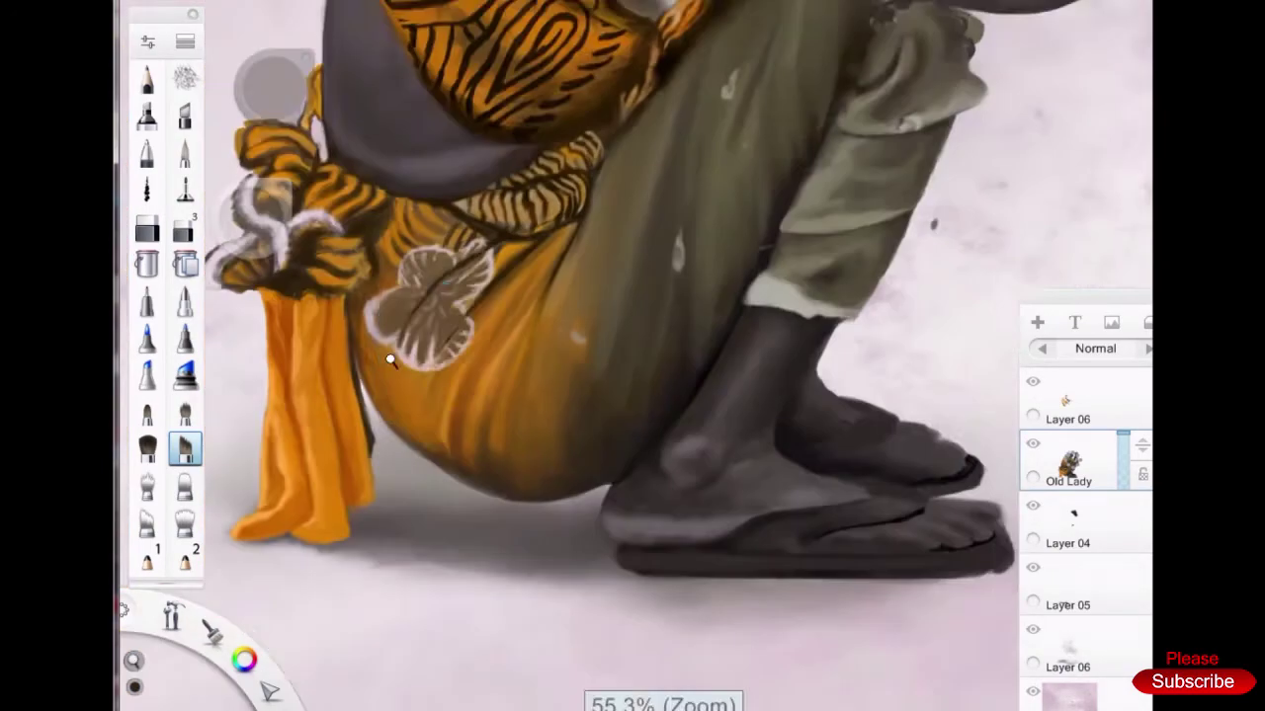
{"action": "scroll", "coordinate": [450, 449], "scroll_direction": "up", "scroll_amount": 5}
{"action": "left_click", "coordinate": [449, 453], "text": "alt"}
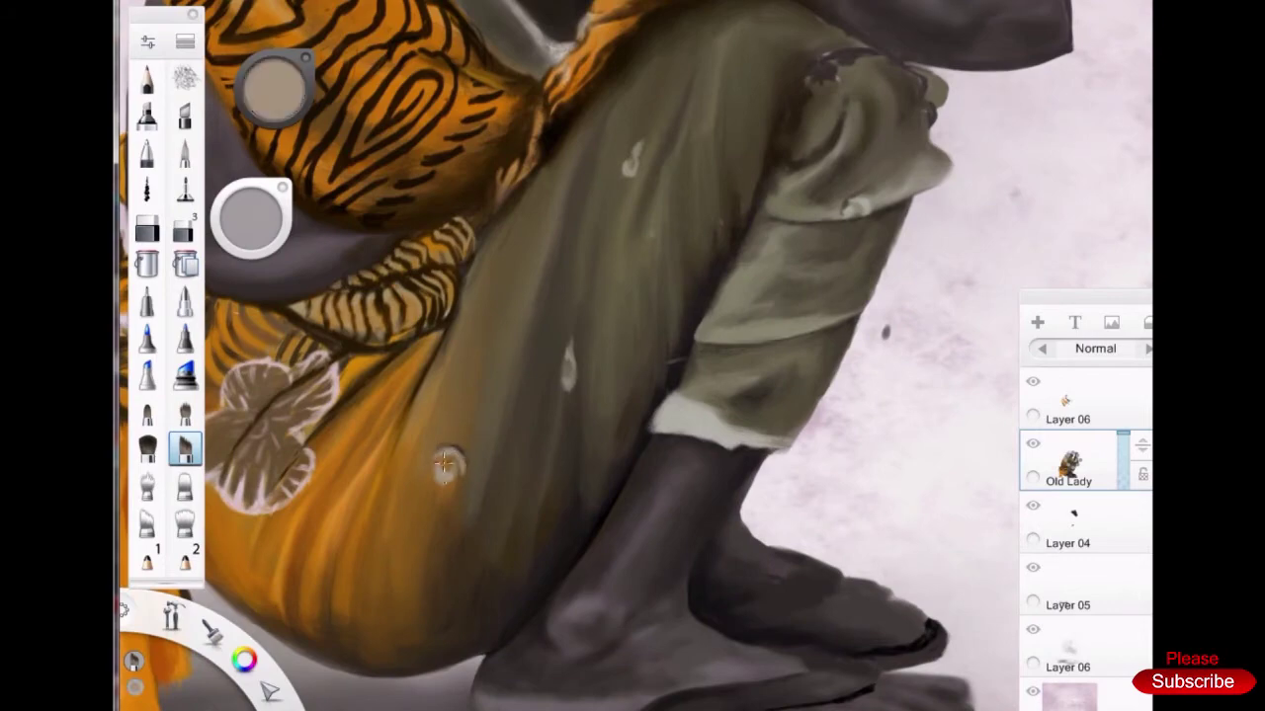
{"action": "scroll", "coordinate": [550, 409], "scroll_direction": "down", "scroll_amount": 1}
Paint a pale braid-like motif along the skirt's edge behind the shin and shade it with sampled dark tones
{"action": "left_click_drag", "start_coordinate": [597, 457], "coordinate": [580, 527]}
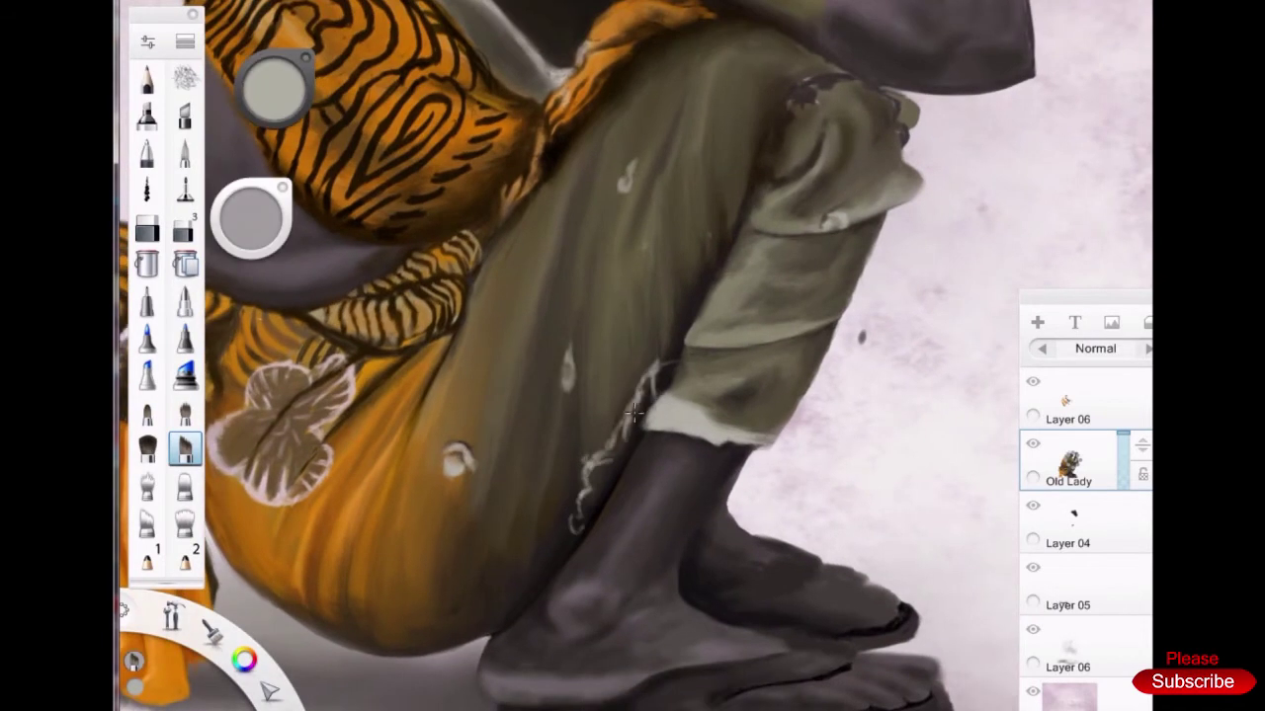
{"action": "scroll", "coordinate": [673, 327], "scroll_direction": "down", "scroll_amount": 5}
{"action": "scroll", "coordinate": [593, 415], "scroll_direction": "up", "scroll_amount": 5}
{"action": "left_click", "coordinate": [632, 494], "text": "alt"}
{"action": "left_click_drag", "start_coordinate": [672, 326], "coordinate": [553, 603]}
{"action": "scroll", "coordinate": [506, 541], "scroll_direction": "up", "scroll_amount": 1}
{"action": "left_click", "coordinate": [506, 541], "text": "alt"}
{"action": "left_click_drag", "start_coordinate": [533, 444], "coordinate": [509, 554]}
{"action": "left_click_drag", "start_coordinate": [585, 387], "coordinate": [461, 628]}
{"action": "scroll", "coordinate": [585, 224], "scroll_direction": "down", "scroll_amount": 5}
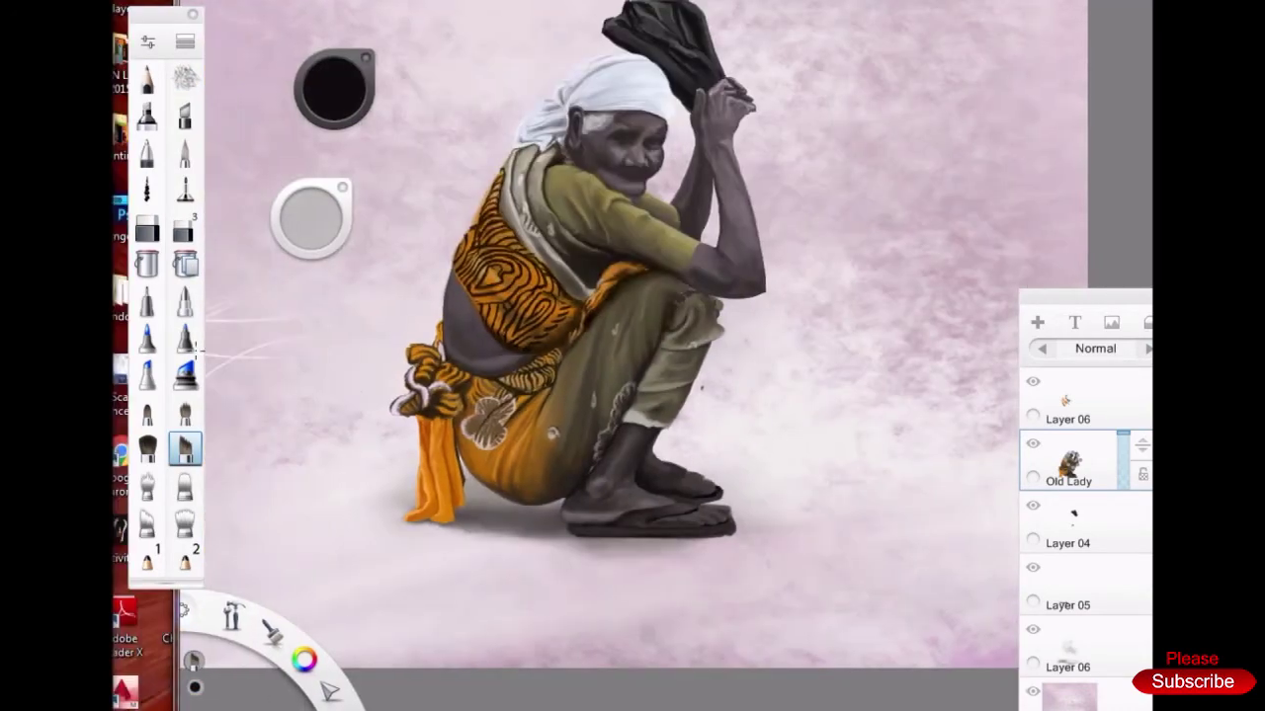
Paint long folds down the thigh of the skirt with sampled olive tones
{"action": "scroll", "coordinate": [423, 179], "scroll_direction": "up", "scroll_amount": 5}
{"action": "scroll", "coordinate": [423, 180], "scroll_direction": "down", "scroll_amount": 1}
{"action": "left_click", "coordinate": [434, 428], "text": "alt"}
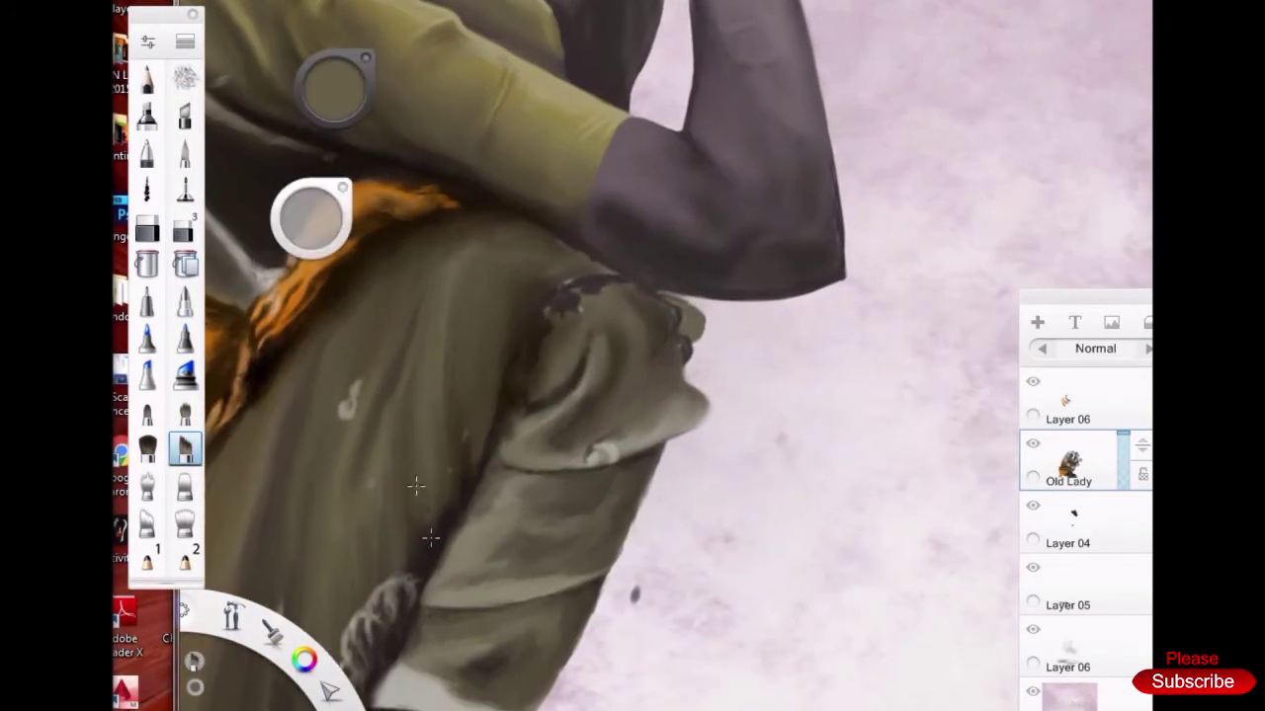
{"action": "left_click", "coordinate": [380, 396], "text": "alt"}
{"action": "scroll", "coordinate": [349, 436], "scroll_direction": "up", "scroll_amount": 1}
{"action": "left_click", "coordinate": [503, 237], "text": "alt"}
{"action": "scroll", "coordinate": [410, 431], "scroll_direction": "down", "scroll_amount": 3}
{"action": "scroll", "coordinate": [410, 431], "scroll_direction": "up", "scroll_amount": 3}
{"action": "left_click_drag", "start_coordinate": [539, 440], "coordinate": [546, 474]}
{"action": "left_click_drag", "start_coordinate": [563, 306], "coordinate": [538, 564]}
{"action": "mouse_move", "coordinate": [632, 336]}
{"action": "left_mouse_down"}
{"action": "mouse_move", "coordinate": [622, 454]}
{"action": "mouse_move", "coordinate": [573, 538]}
{"action": "left_mouse_up"}
Blend the skirt folds between thigh and knee with freshly sampled olive, covering the pale mark on the upper thigh
{"action": "left_click", "coordinate": [644, 339], "text": "alt"}
{"action": "left_click_drag", "start_coordinate": [603, 405], "coordinate": [546, 587]}
{"action": "left_click_drag", "start_coordinate": [633, 336], "coordinate": [563, 534]}
{"action": "left_click_drag", "start_coordinate": [583, 464], "coordinate": [533, 597]}
{"action": "left_click_drag", "start_coordinate": [563, 257], "coordinate": [533, 425]}
{"action": "left_click_drag", "start_coordinate": [514, 232], "coordinate": [465, 444]}
{"action": "scroll", "coordinate": [454, 435], "scroll_direction": "down", "scroll_amount": 3}
{"action": "scroll", "coordinate": [363, 331], "scroll_direction": "up", "scroll_amount": 3}
{"action": "left_click_drag", "start_coordinate": [380, 247], "coordinate": [350, 380]}
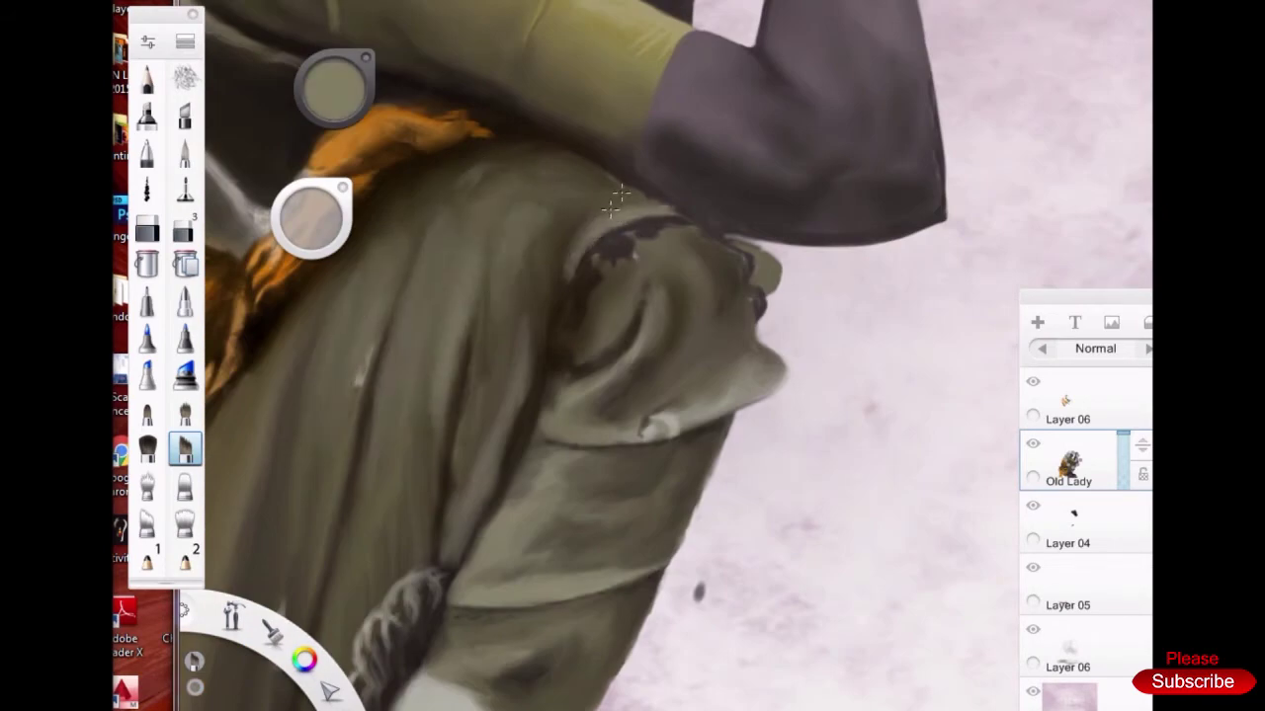
Darken the crease between thigh and lower leg with near-black, and dab a pale spot above the knee
{"action": "left_click", "coordinate": [584, 268], "text": "alt"}
{"action": "left_click_drag", "start_coordinate": [504, 470], "coordinate": [451, 573]}
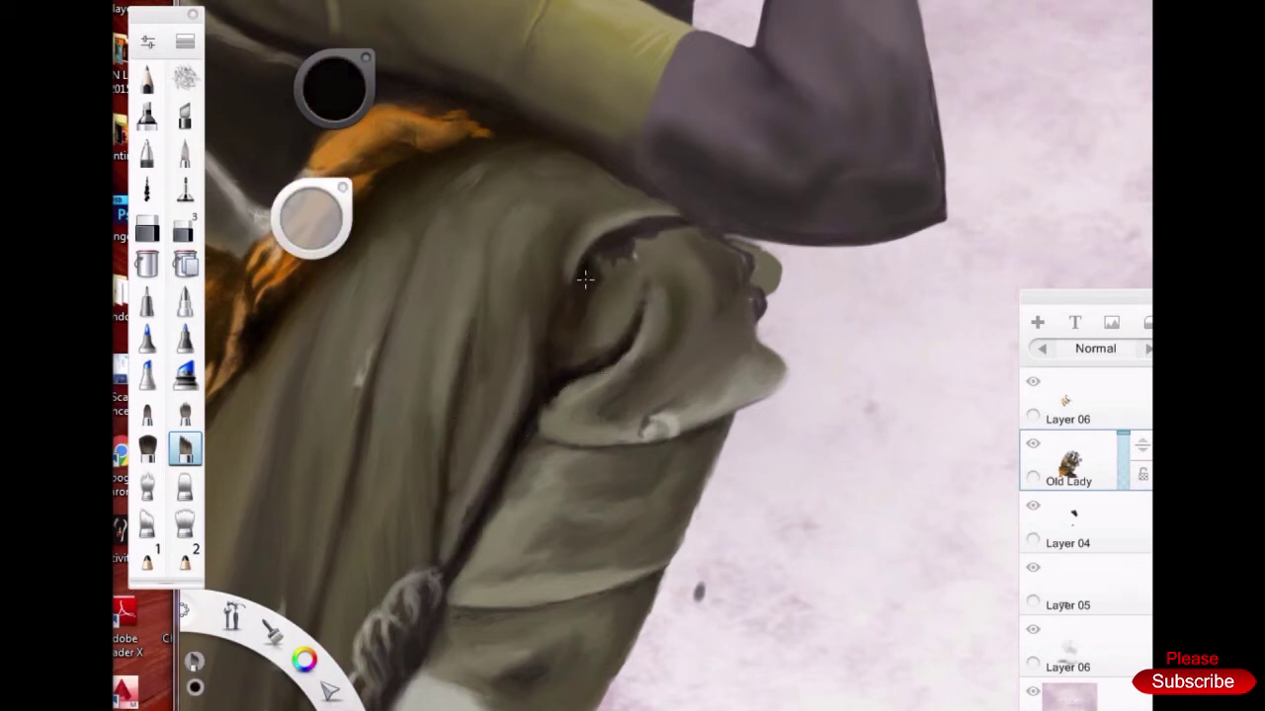
{"action": "left_click", "coordinate": [588, 241], "text": "alt"}
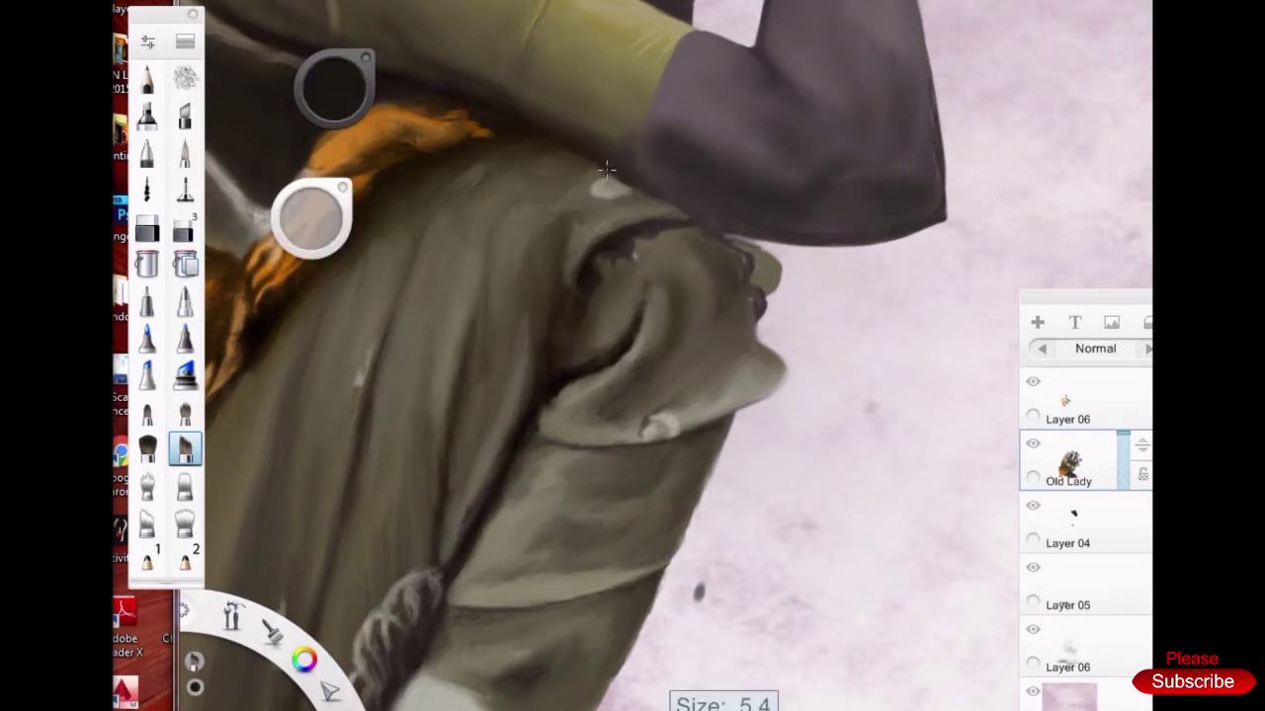
{"action": "scroll", "coordinate": [367, 311], "scroll_direction": "down", "scroll_amount": 3}
{"action": "scroll", "coordinate": [367, 311], "scroll_direction": "up", "scroll_amount": 3}
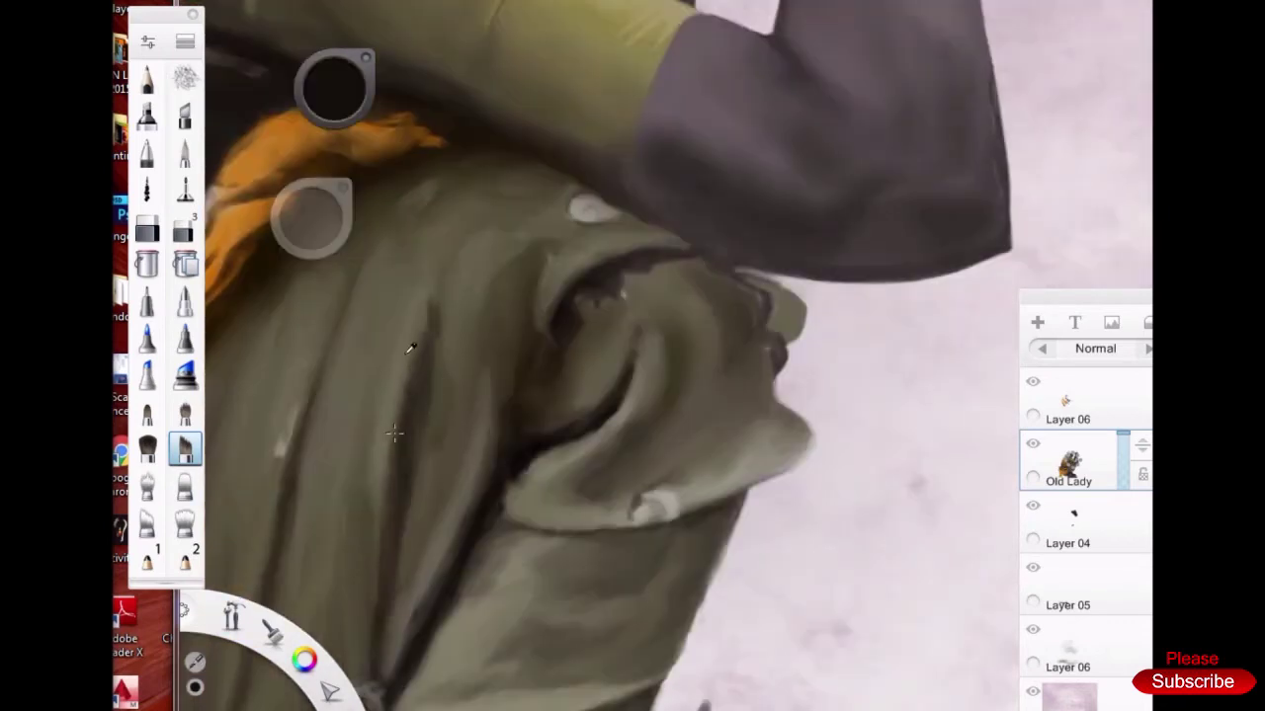
Cover the ragged dark patches on the knee folds with olive and add pale spots on the thigh and knee
{"action": "left_click_drag", "start_coordinate": [651, 374], "coordinate": [647, 308]}
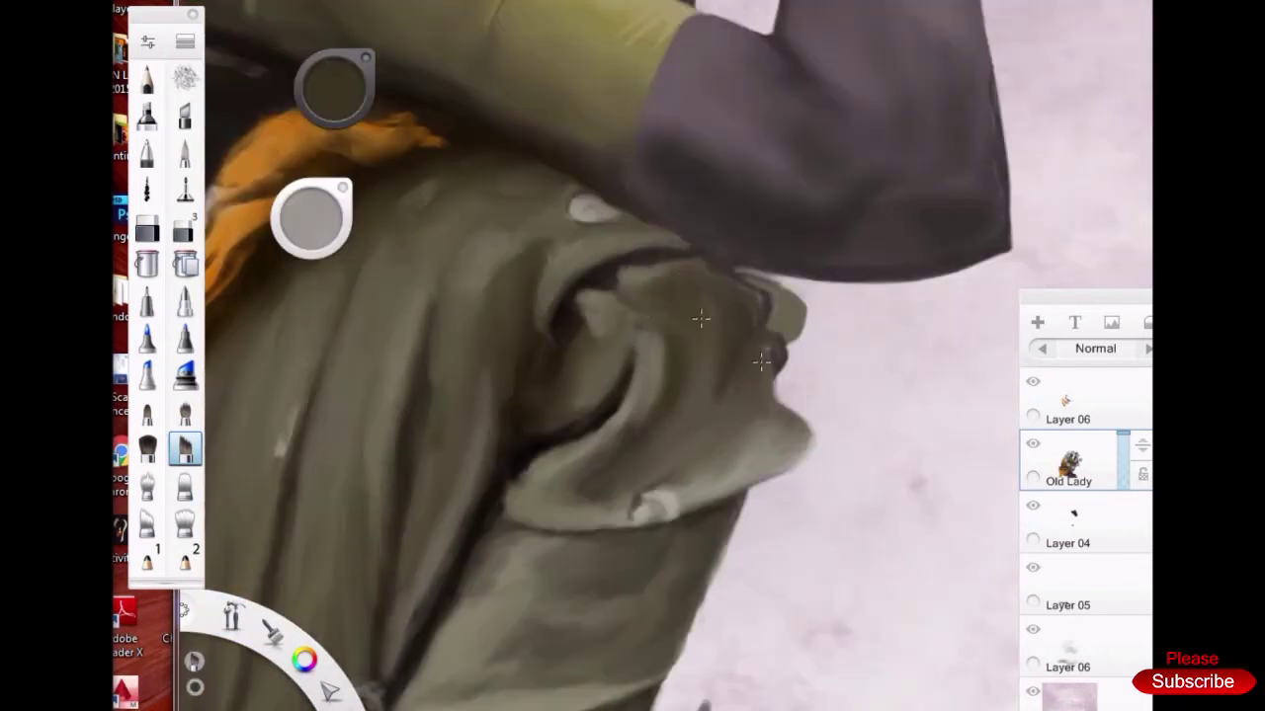
{"action": "scroll", "coordinate": [701, 318], "scroll_direction": "down", "scroll_amount": 3}
{"action": "scroll", "coordinate": [611, 390], "scroll_direction": "up", "scroll_amount": 3}
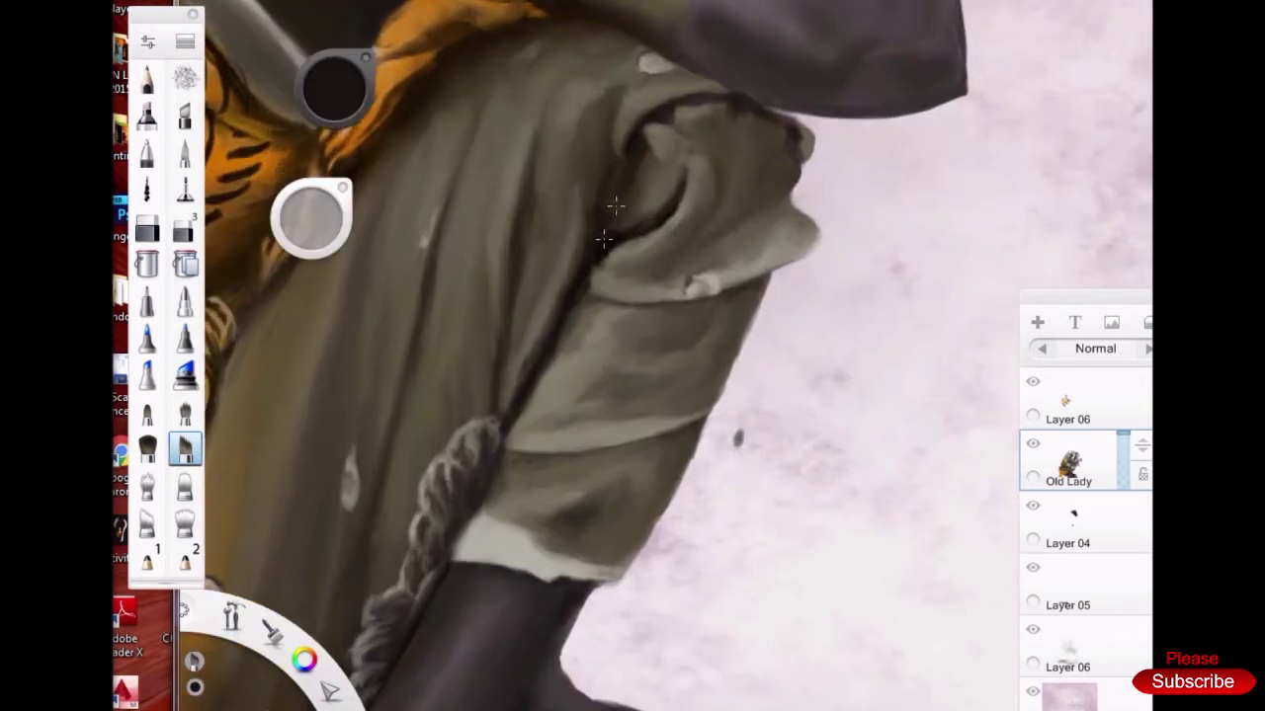
{"action": "mouse_move", "coordinate": [425, 242]}
{"action": "left_mouse_down"}
{"action": "mouse_move", "coordinate": [423, 202]}
{"action": "mouse_move", "coordinate": [417, 255]}
{"action": "mouse_move", "coordinate": [423, 220]}
{"action": "left_mouse_up"}
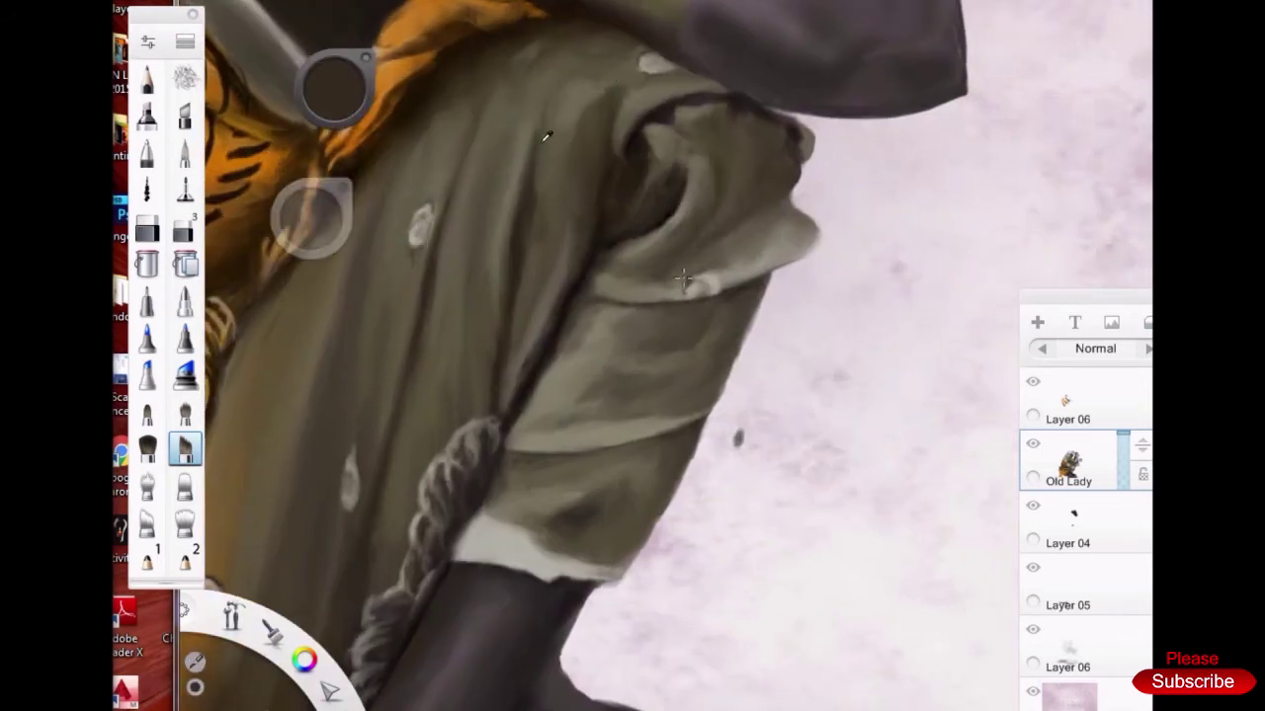
{"action": "left_click_drag", "start_coordinate": [747, 126], "coordinate": [755, 134]}
Tint the upper arm just below the blouse sleeve with a warm reddish-brown mixed from a sampled skin tone
{"action": "scroll", "coordinate": [642, 405], "scroll_direction": "down", "scroll_amount": 3}
{"action": "scroll", "coordinate": [504, 222], "scroll_direction": "up", "scroll_amount": 3}
{"action": "left_click", "coordinate": [464, 431], "text": "alt"}
{"action": "left_click", "coordinate": [303, 660]}
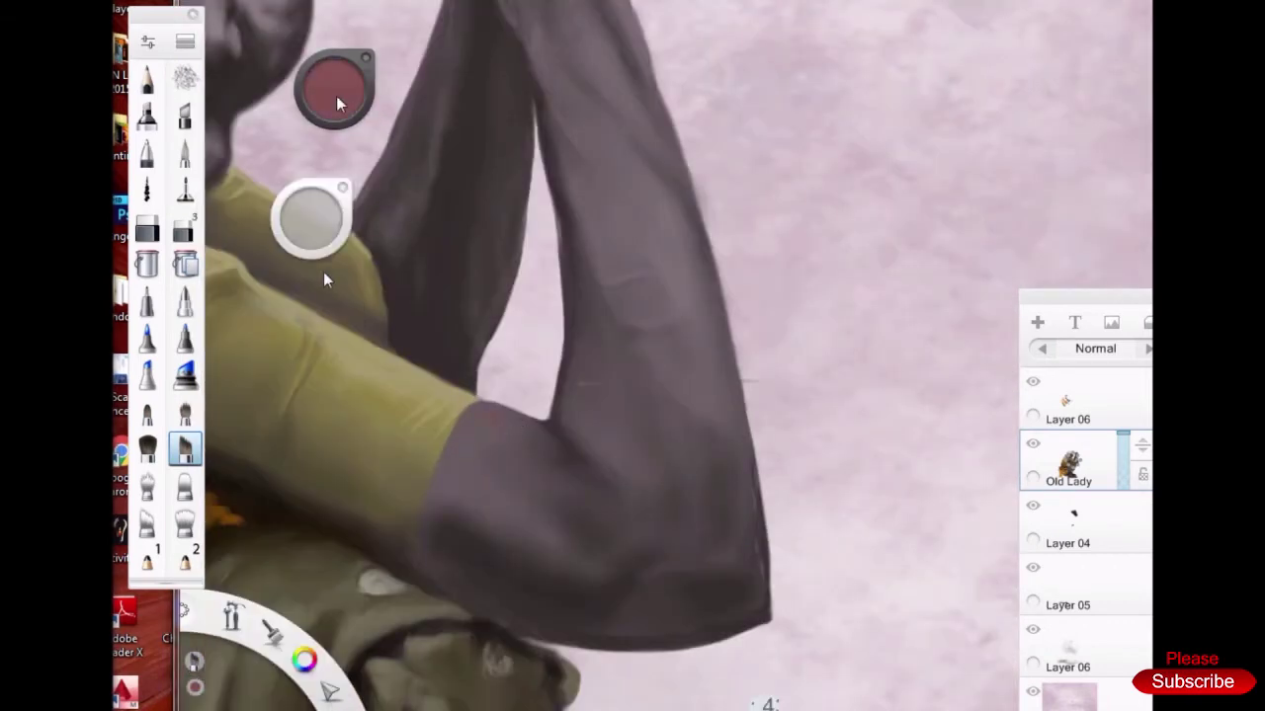
{"action": "left_click", "coordinate": [303, 660]}
{"action": "left_click", "coordinate": [252, 381]}
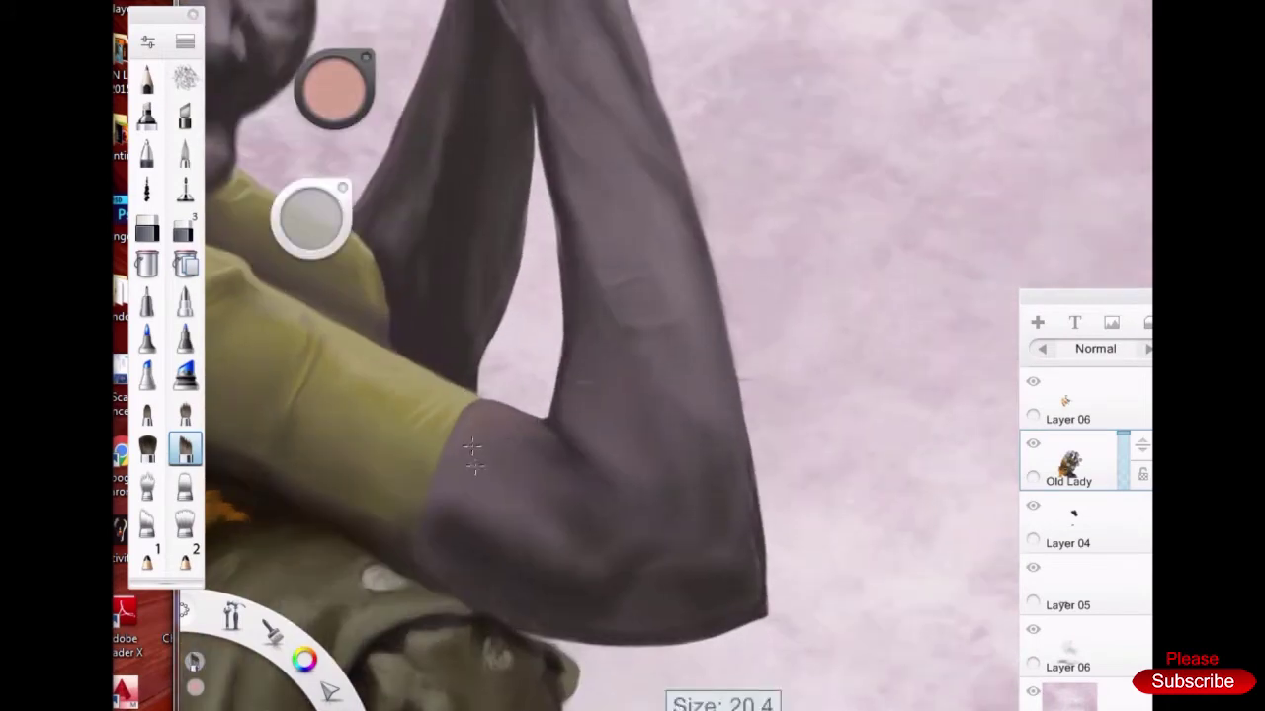
{"action": "left_click", "coordinate": [534, 445], "text": "alt"}
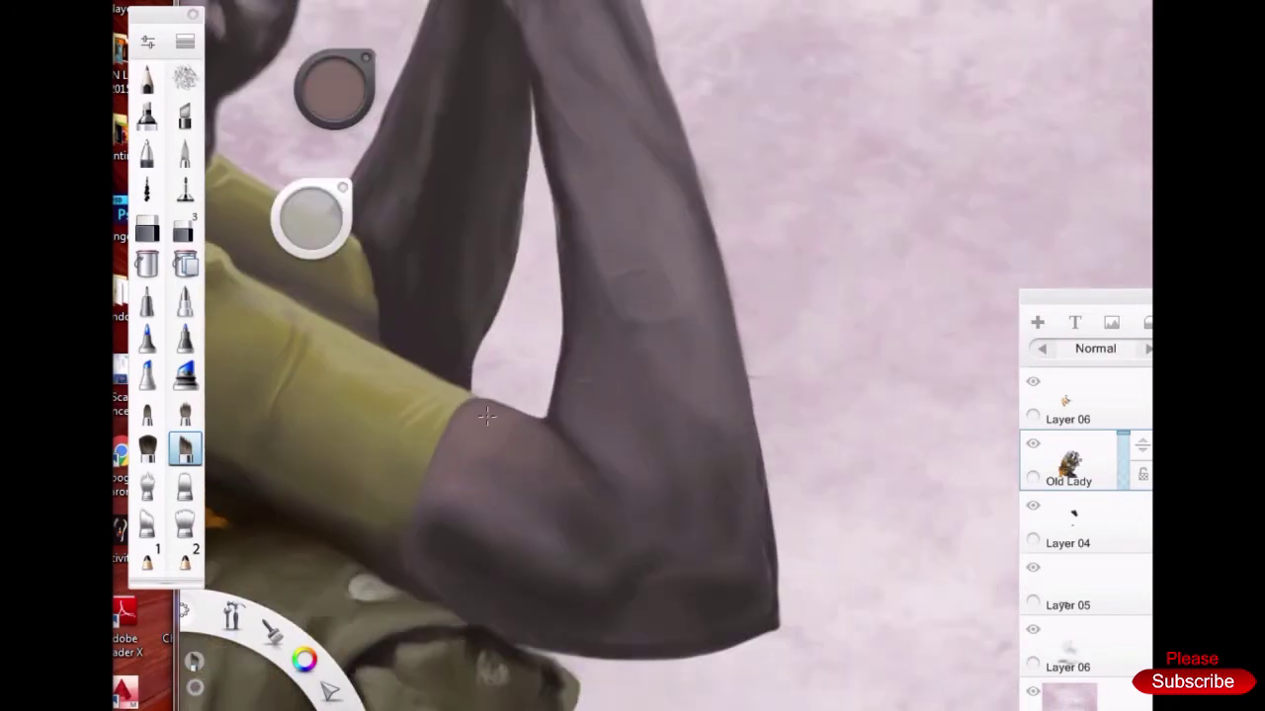
Paint pale pink highlights on the upper arm and around the inner elbow crease
{"action": "scroll", "coordinate": [503, 420], "scroll_direction": "down", "scroll_amount": 3}
{"action": "scroll", "coordinate": [503, 420], "scroll_direction": "up", "scroll_amount": 3}
{"action": "left_click", "coordinate": [475, 427], "text": "alt"}
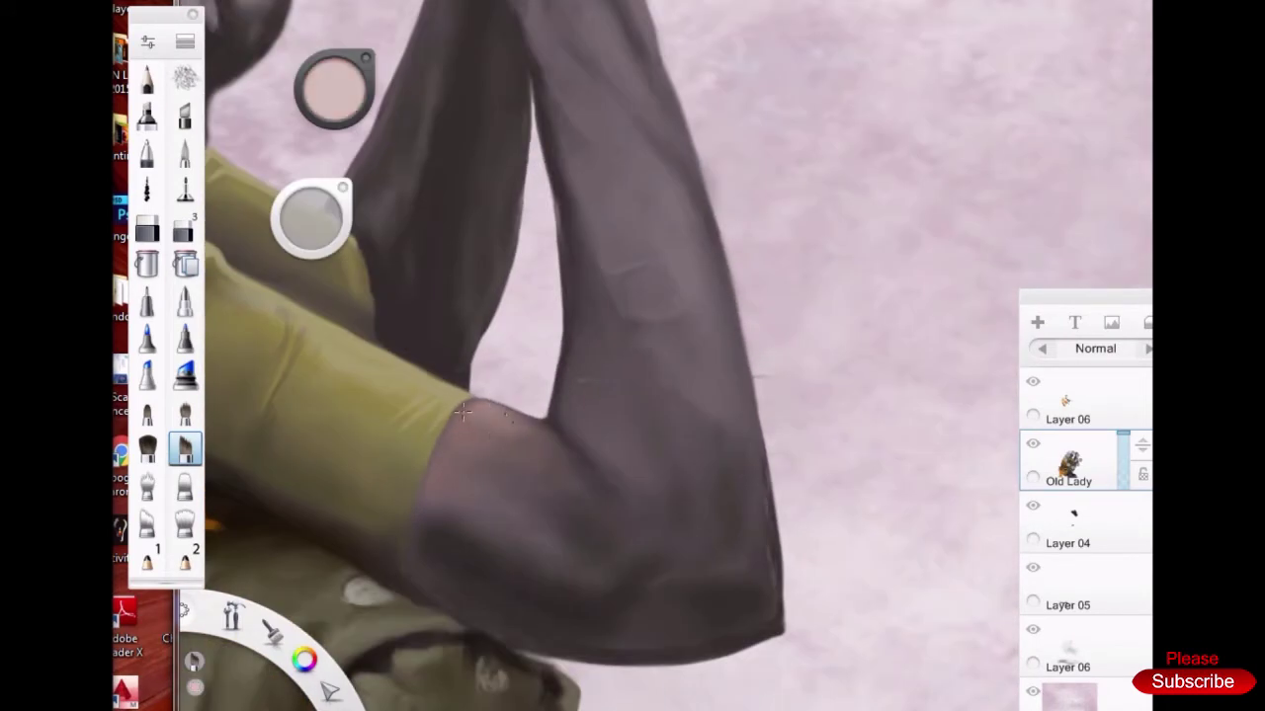
{"action": "left_click_drag", "start_coordinate": [655, 282], "coordinate": [655, 286]}
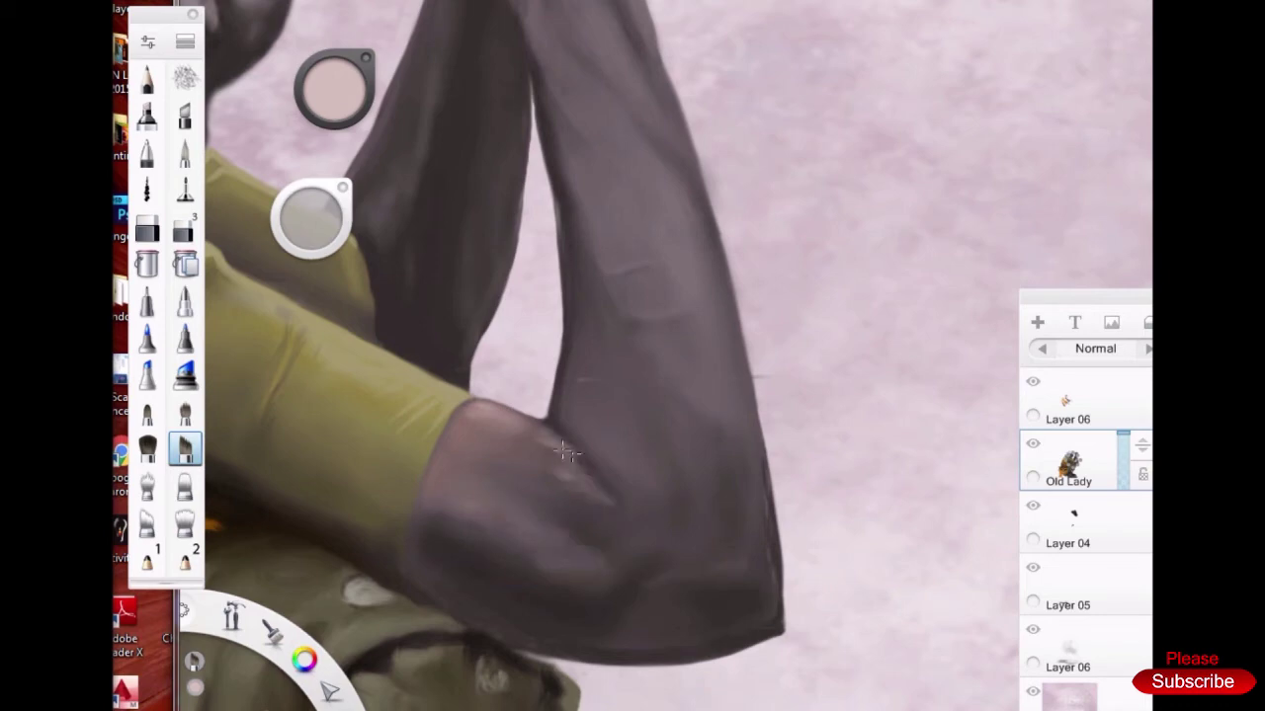
{"action": "scroll", "coordinate": [590, 326], "scroll_direction": "down", "scroll_amount": 2}
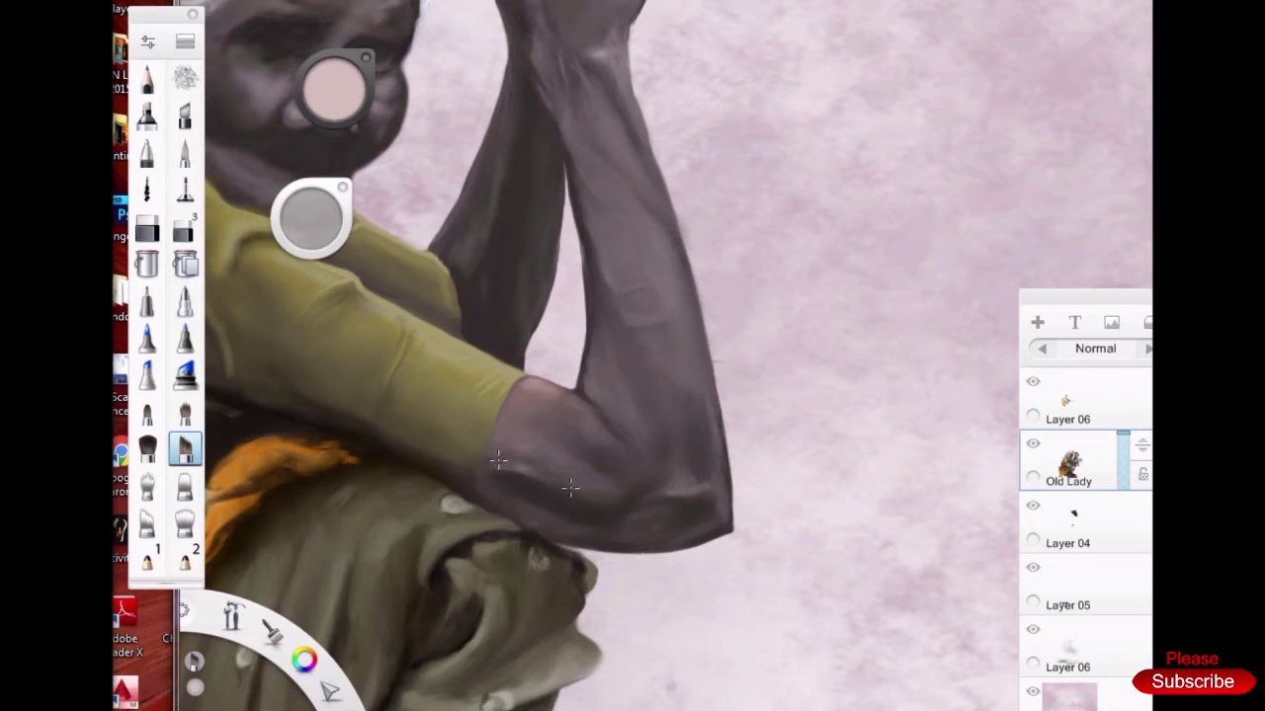
{"action": "scroll", "coordinate": [511, 470], "scroll_direction": "up", "scroll_amount": 1}
Touch up the hem of the blouse sleeve above the elbow with light olive
{"action": "left_click_drag", "start_coordinate": [545, 536], "coordinate": [452, 485]}
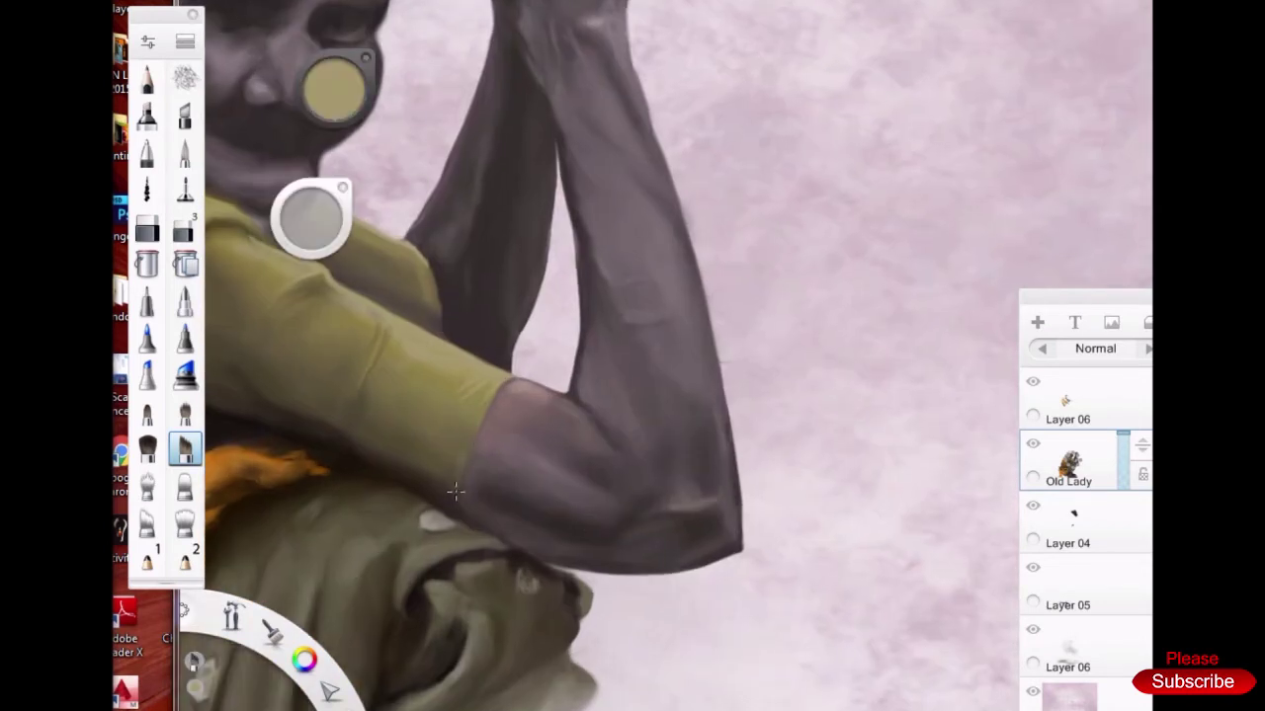
{"action": "scroll", "coordinate": [459, 451], "scroll_direction": "down", "scroll_amount": 1}
{"action": "scroll", "coordinate": [564, 480], "scroll_direction": "down", "scroll_amount": 4}
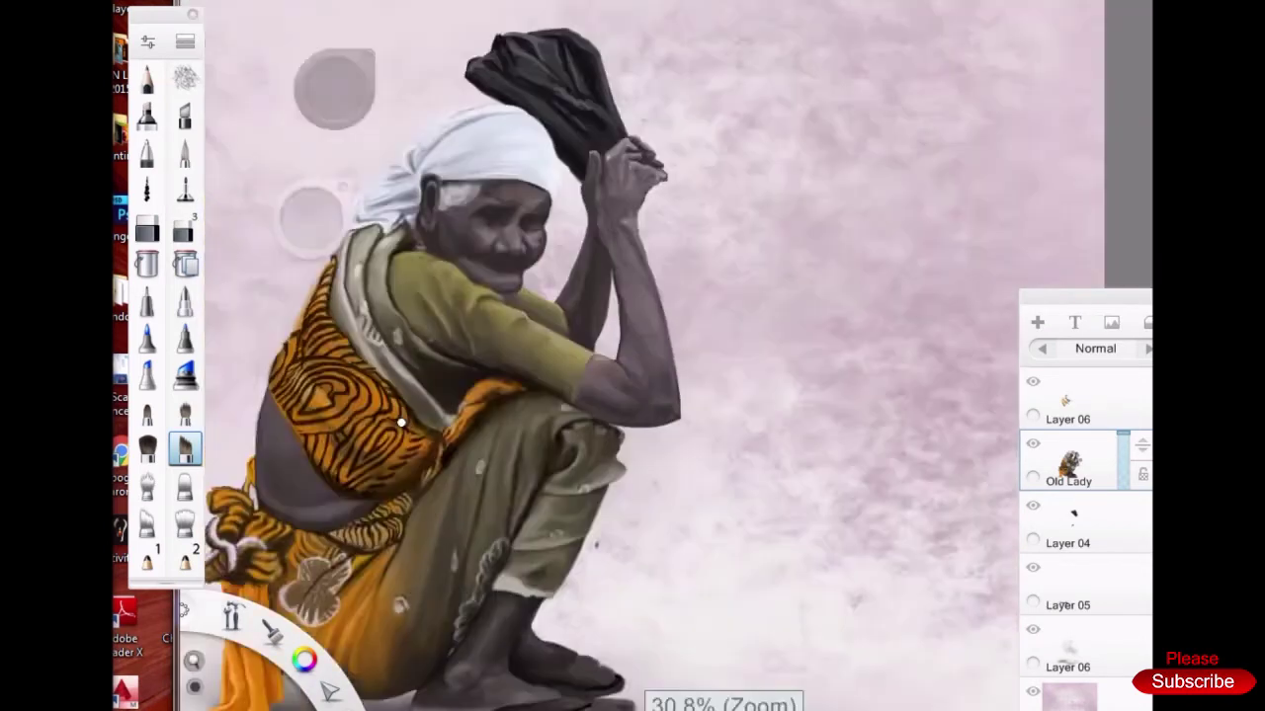
Paint black and grey folds on the umbrella above the hands on Layer 04
{"action": "scroll", "coordinate": [680, 326], "scroll_direction": "up", "scroll_amount": 2}
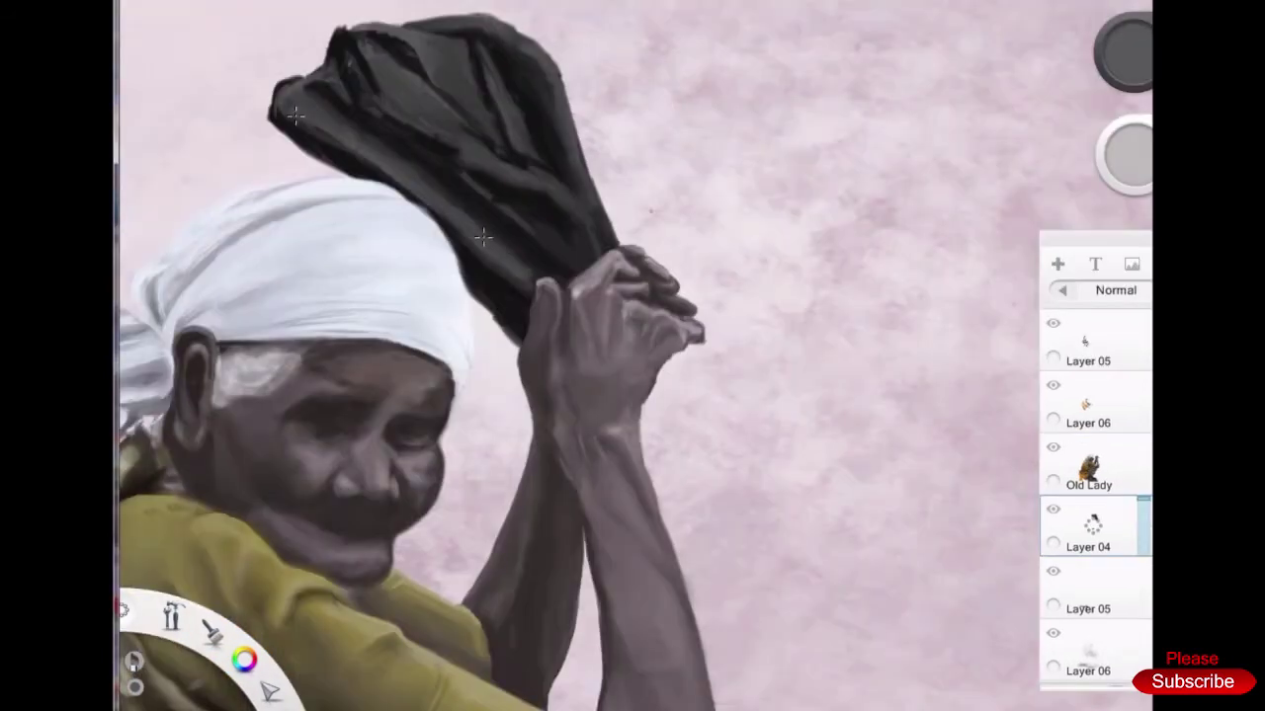
{"action": "scroll", "coordinate": [479, 214], "scroll_direction": "down", "scroll_amount": 3}
{"action": "scroll", "coordinate": [479, 215], "scroll_direction": "up", "scroll_amount": 3}
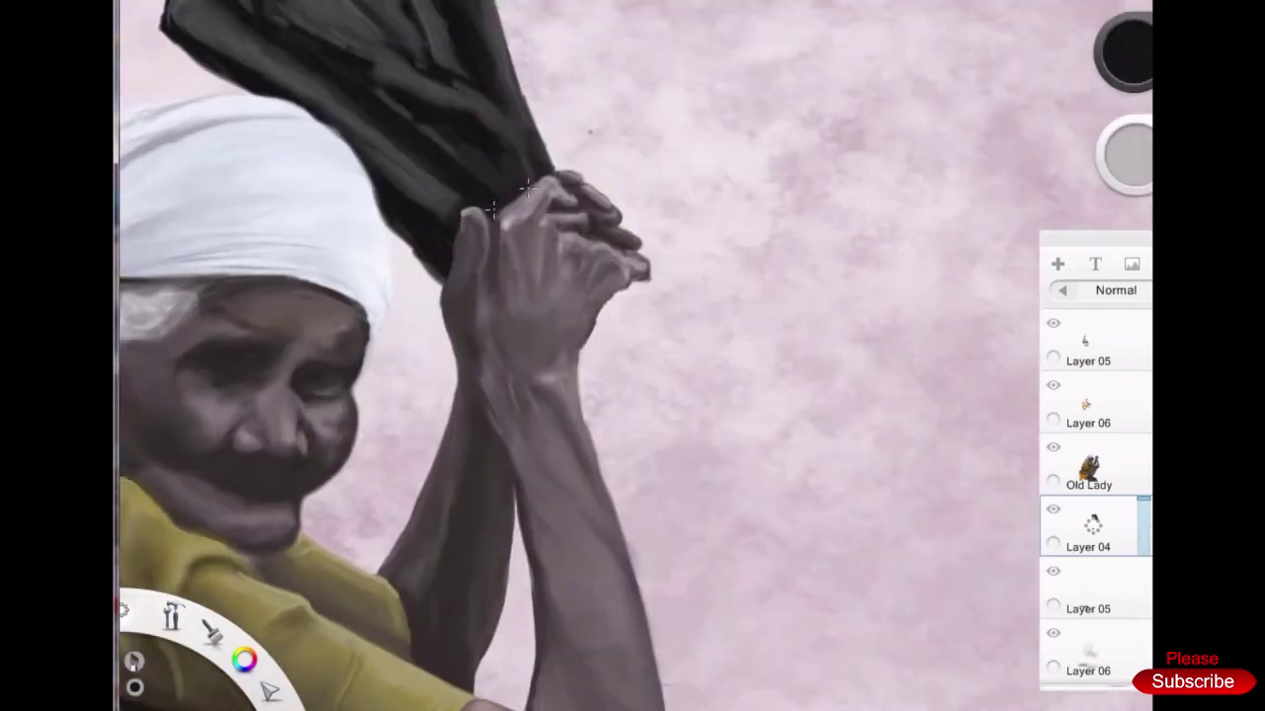
{"action": "left_click", "coordinate": [564, 128], "text": "alt"}
{"action": "scroll", "coordinate": [553, 139], "scroll_direction": "up", "scroll_amount": 3}
{"action": "mouse_move", "coordinate": [552, 144]}
{"action": "left_mouse_down"}
{"action": "mouse_move", "coordinate": [553, 227]}
{"action": "mouse_move", "coordinate": [415, 158]}
{"action": "mouse_move", "coordinate": [465, 227]}
{"action": "left_mouse_up"}
{"action": "scroll", "coordinate": [536, 240], "scroll_direction": "down", "scroll_amount": 2}
{"action": "scroll", "coordinate": [536, 240], "scroll_direction": "up", "scroll_amount": 2}
Lighten the umbrella's upper folds and outer edge with sampled mid-grey tones
{"action": "left_click_drag", "start_coordinate": [360, 150], "coordinate": [396, 183]}
{"action": "scroll", "coordinate": [396, 182], "scroll_direction": "down", "scroll_amount": 2}
{"action": "scroll", "coordinate": [402, 170], "scroll_direction": "up", "scroll_amount": 2}
{"action": "mouse_move", "coordinate": [607, 123]}
{"action": "left_mouse_down"}
{"action": "mouse_move", "coordinate": [839, 198]}
{"action": "mouse_move", "coordinate": [972, 529]}
{"action": "left_mouse_up"}
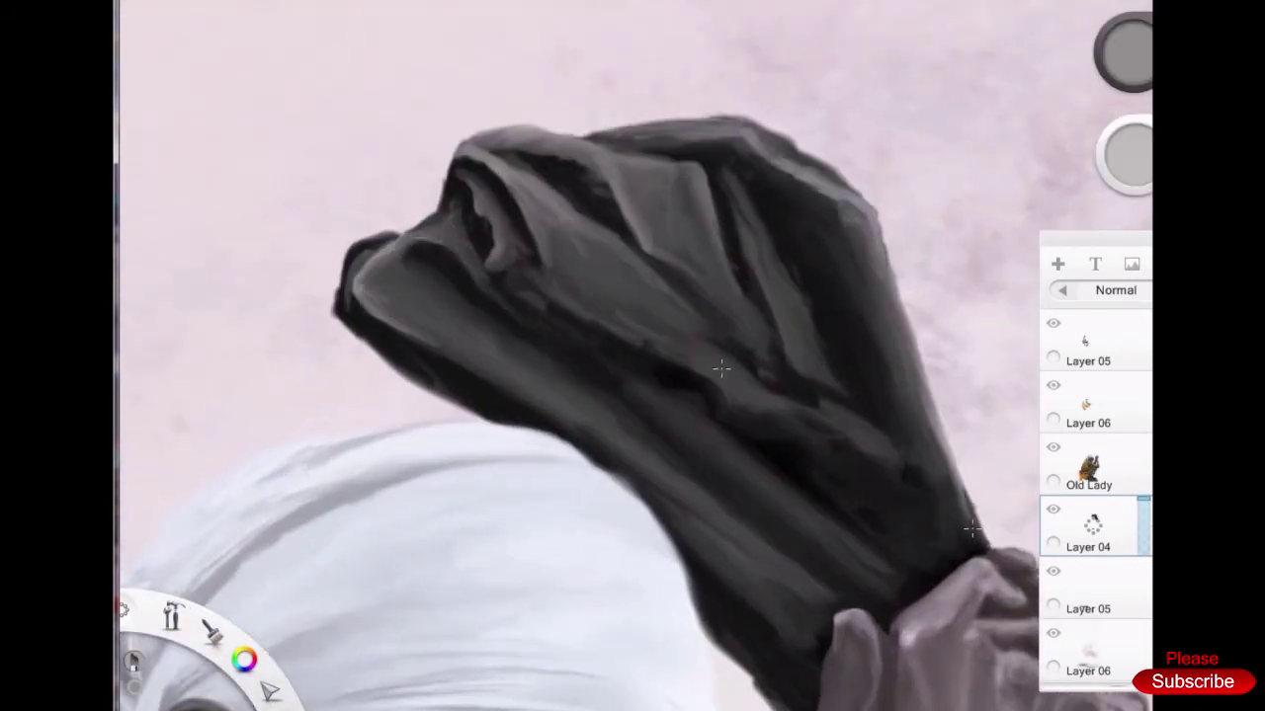
{"action": "left_click", "coordinate": [540, 219], "text": "alt"}
{"action": "left_click", "coordinate": [561, 279], "text": "alt"}
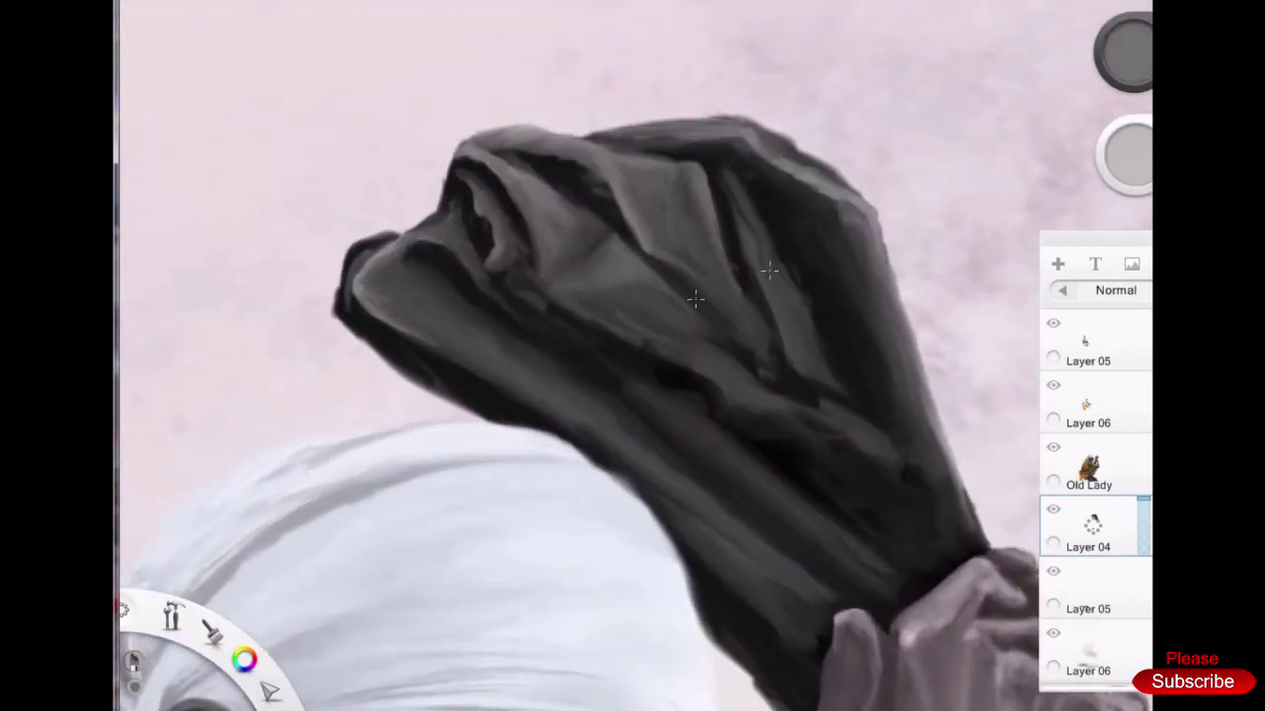
Add dark creases and lighter grey panels to the folds in the umbrella's upper middle
{"action": "scroll", "coordinate": [633, 277], "scroll_direction": "up", "scroll_amount": 2}
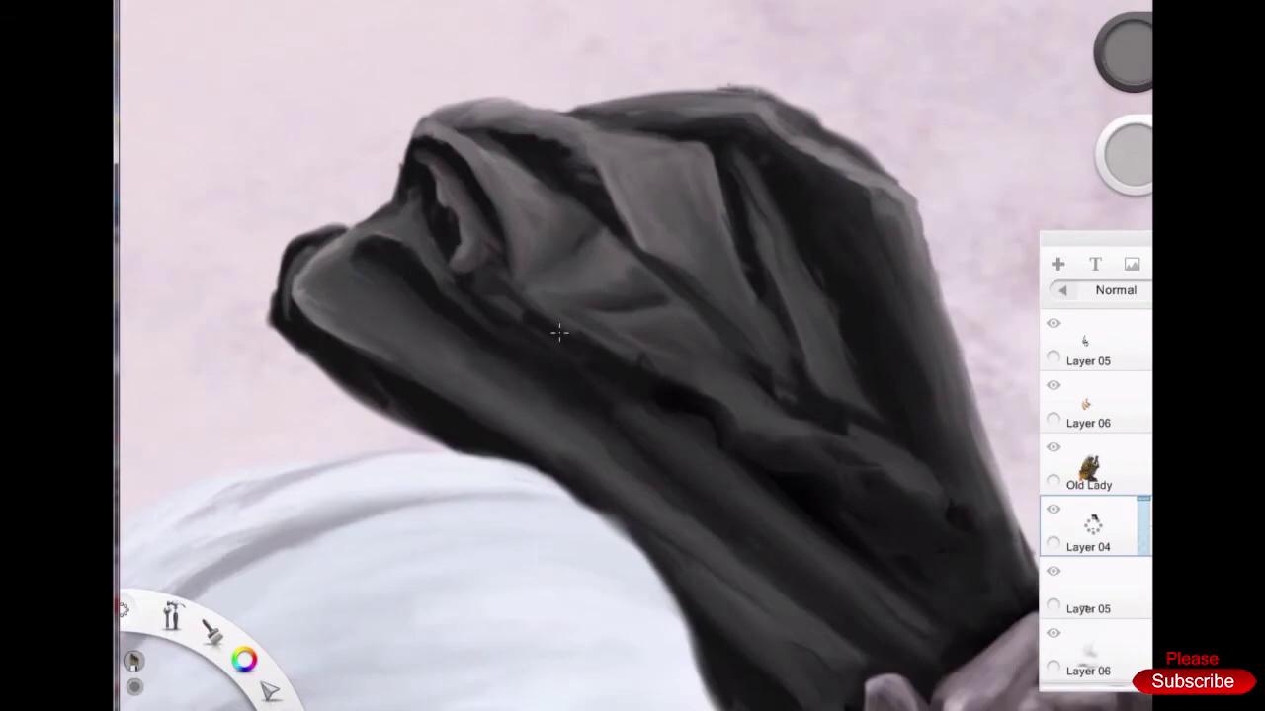
{"action": "left_click", "coordinate": [560, 262], "text": "alt"}
{"action": "scroll", "coordinate": [632, 409], "scroll_direction": "down", "scroll_amount": 2}
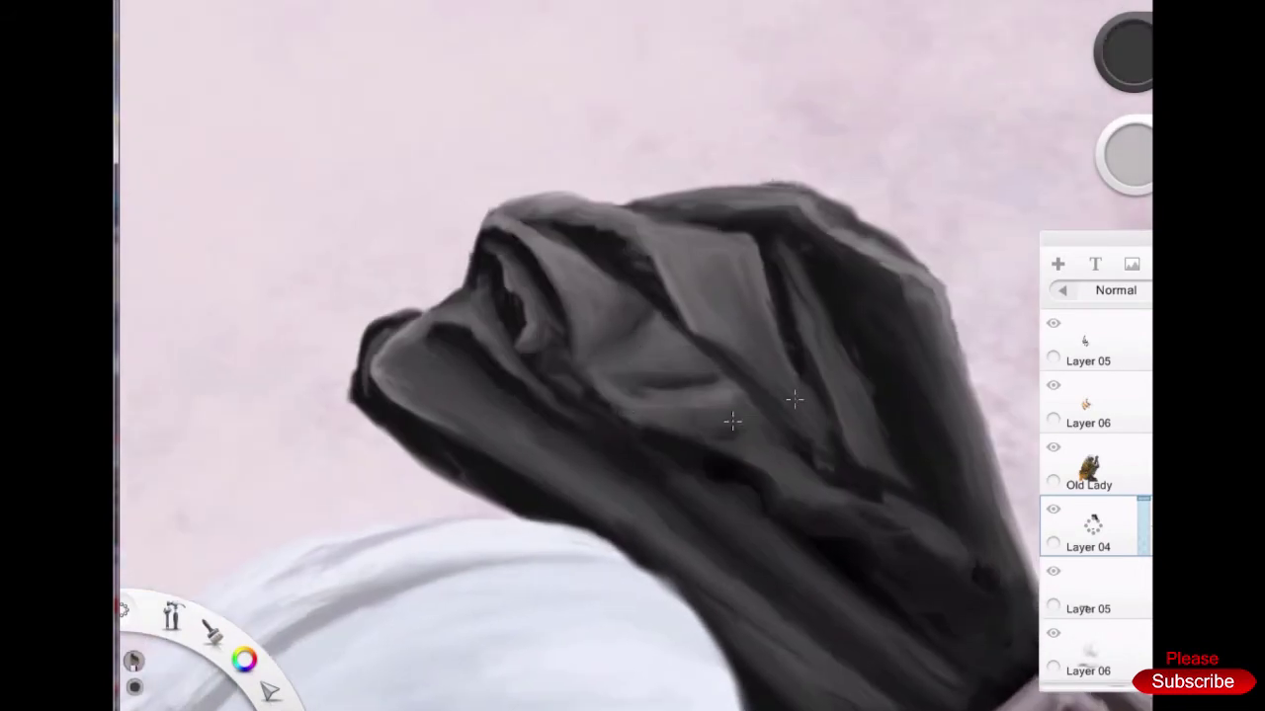
Tint the umbrella folds with a muted blue of R 125, G 138, B 176 and a darker slate blue
{"action": "scroll", "coordinate": [776, 465], "scroll_direction": "down", "scroll_amount": 3}
{"action": "scroll", "coordinate": [511, 463], "scroll_direction": "up", "scroll_amount": 3}
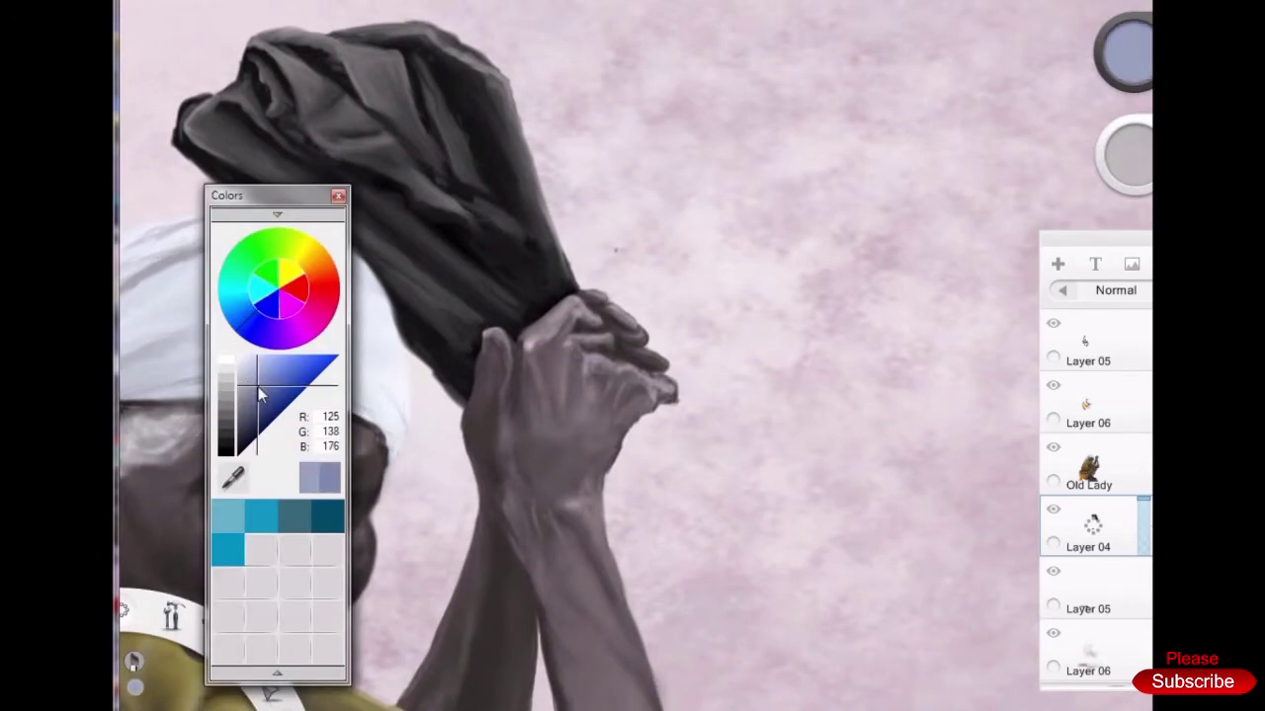
{"action": "scroll", "coordinate": [369, 76], "scroll_direction": "down", "scroll_amount": 2}
{"action": "scroll", "coordinate": [435, 457], "scroll_direction": "up", "scroll_amount": 1}
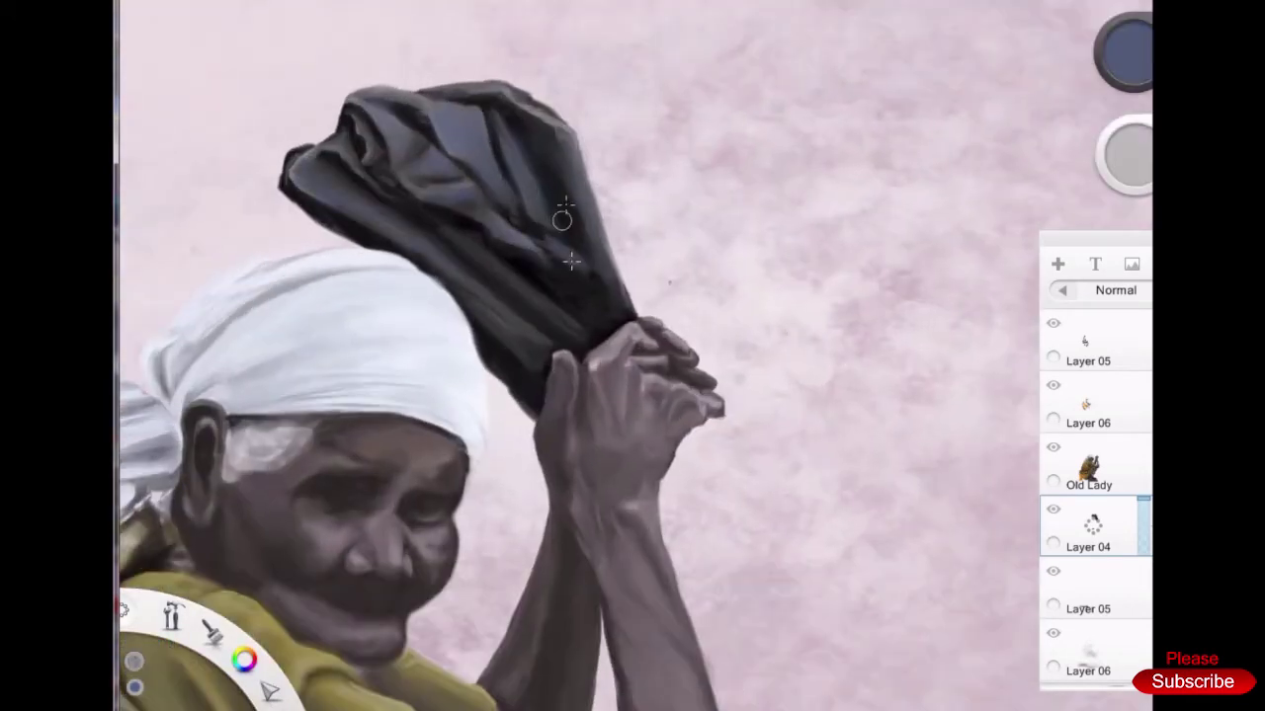
{"action": "scroll", "coordinate": [616, 291], "scroll_direction": "down", "scroll_amount": 2}
{"action": "scroll", "coordinate": [616, 291], "scroll_direction": "up", "scroll_amount": 2}
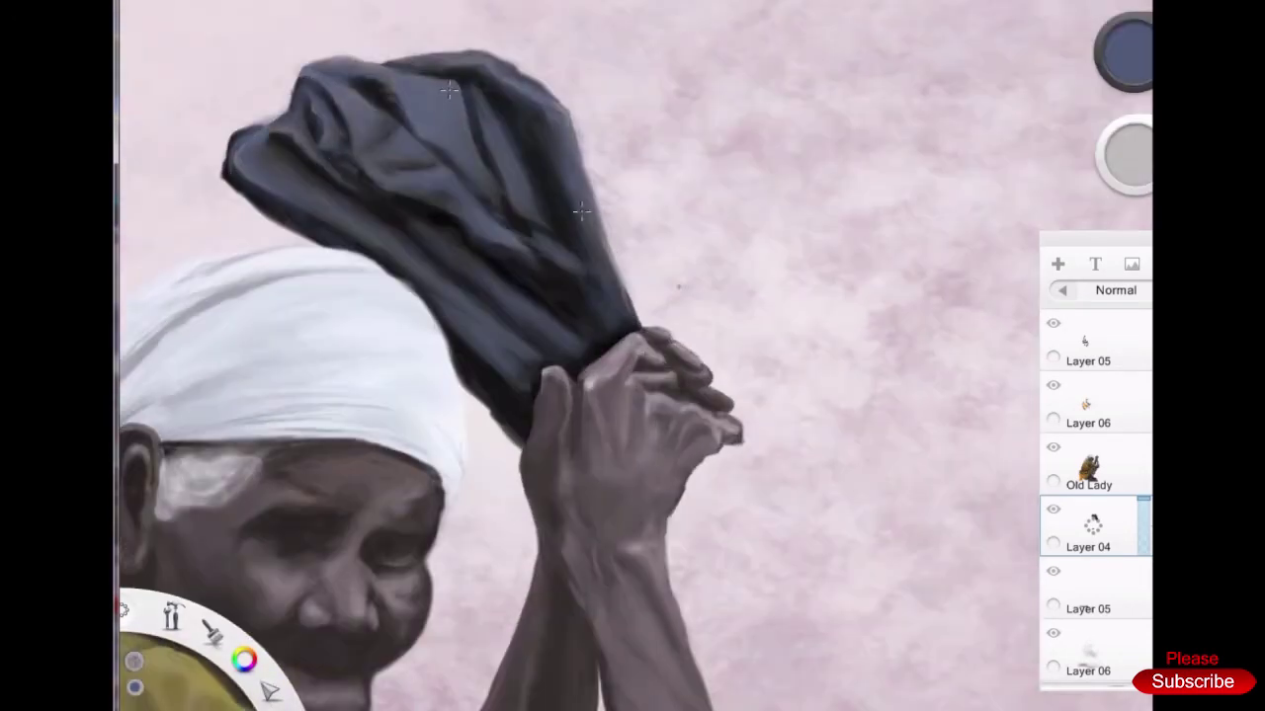
Deepen the creases and the lower edge of the blue umbrella with sampled near-black
{"action": "left_click", "coordinate": [571, 266], "text": "alt"}
{"action": "left_click_drag", "start_coordinate": [292, 153], "coordinate": [271, 134]}
{"action": "mouse_move", "coordinate": [405, 233]}
{"action": "left_mouse_down"}
{"action": "mouse_move", "coordinate": [324, 162]}
{"action": "mouse_move", "coordinate": [256, 185]}
{"action": "left_mouse_up"}
{"action": "scroll", "coordinate": [576, 115], "scroll_direction": "down", "scroll_amount": 2}
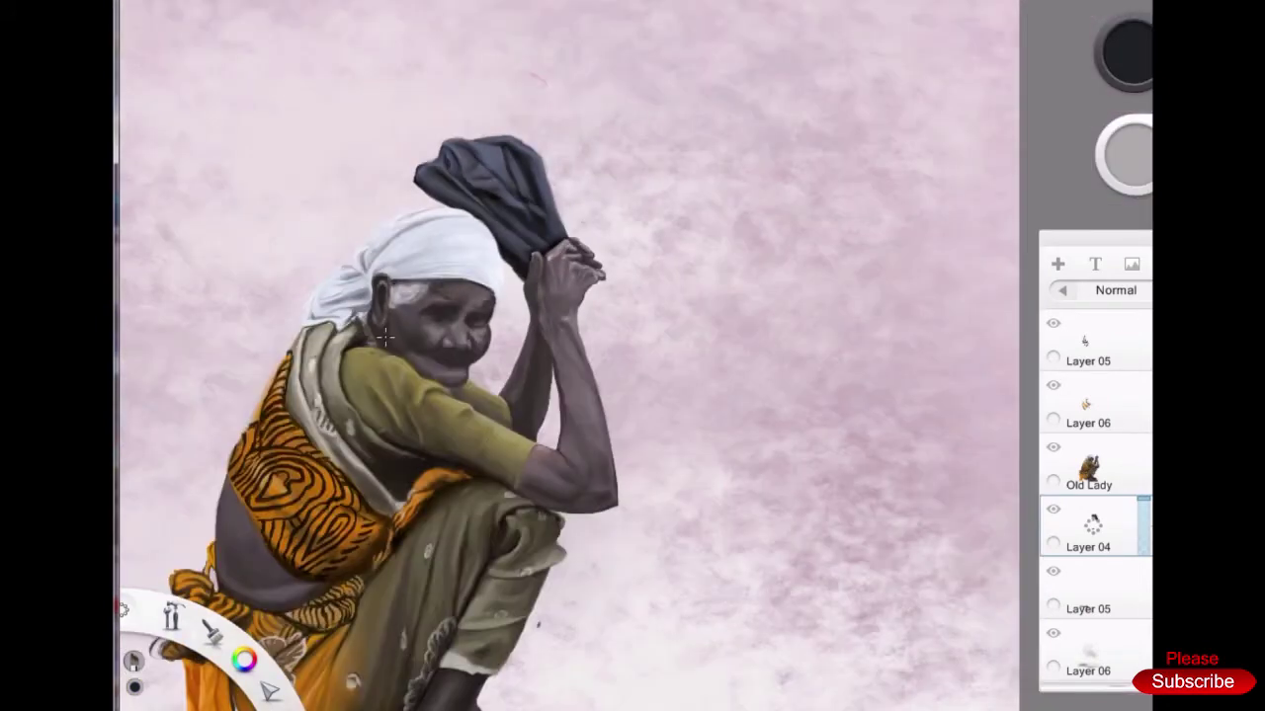
{"action": "scroll", "coordinate": [368, 150], "scroll_direction": "up", "scroll_amount": 2}
Blend the umbrella's folds with freshly sampled slate blue and dark blue-grey
{"action": "left_click", "coordinate": [369, 150], "text": "alt"}
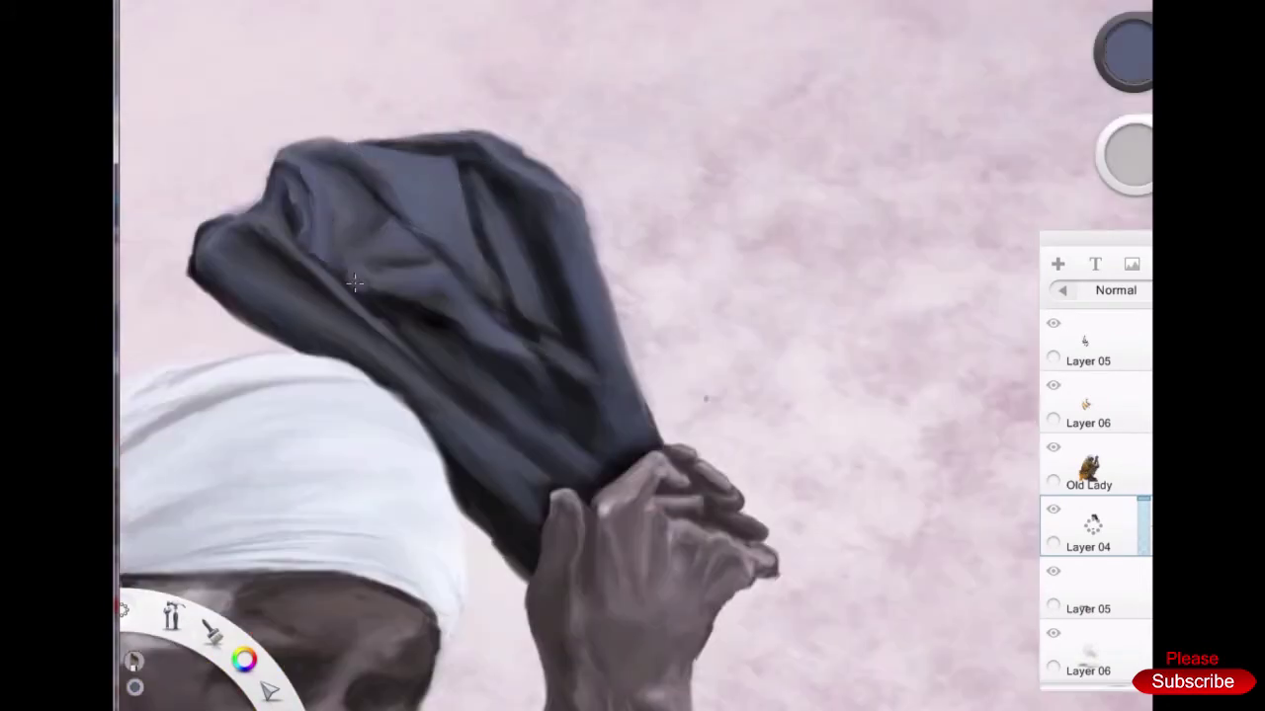
{"action": "scroll", "coordinate": [354, 284], "scroll_direction": "up", "scroll_amount": 1}
{"action": "left_click", "coordinate": [418, 248], "text": "alt"}
{"action": "scroll", "coordinate": [418, 248], "scroll_direction": "down", "scroll_amount": 2}
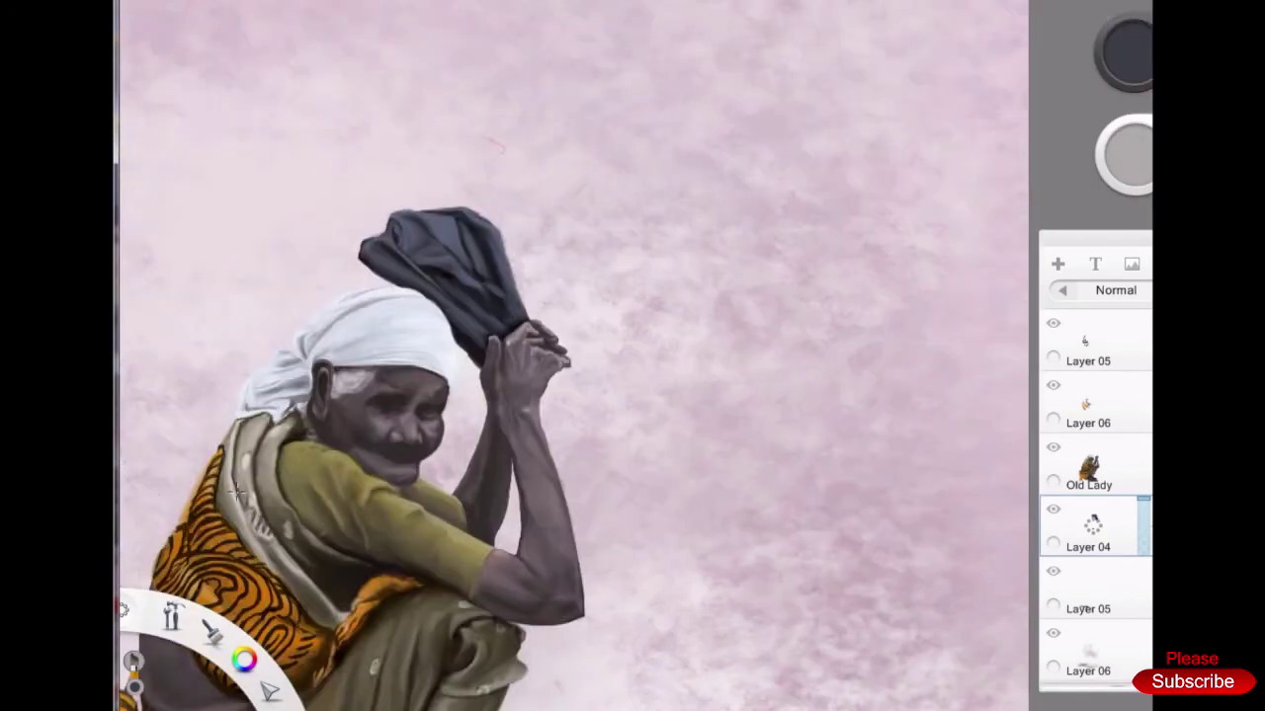
Erase the fuzzy paint along the umbrella's outer edge to sharpen its outline
{"action": "scroll", "coordinate": [274, 342], "scroll_direction": "up", "scroll_amount": 2}
{"action": "left_click_drag", "start_coordinate": [425, 229], "coordinate": [423, 173]}
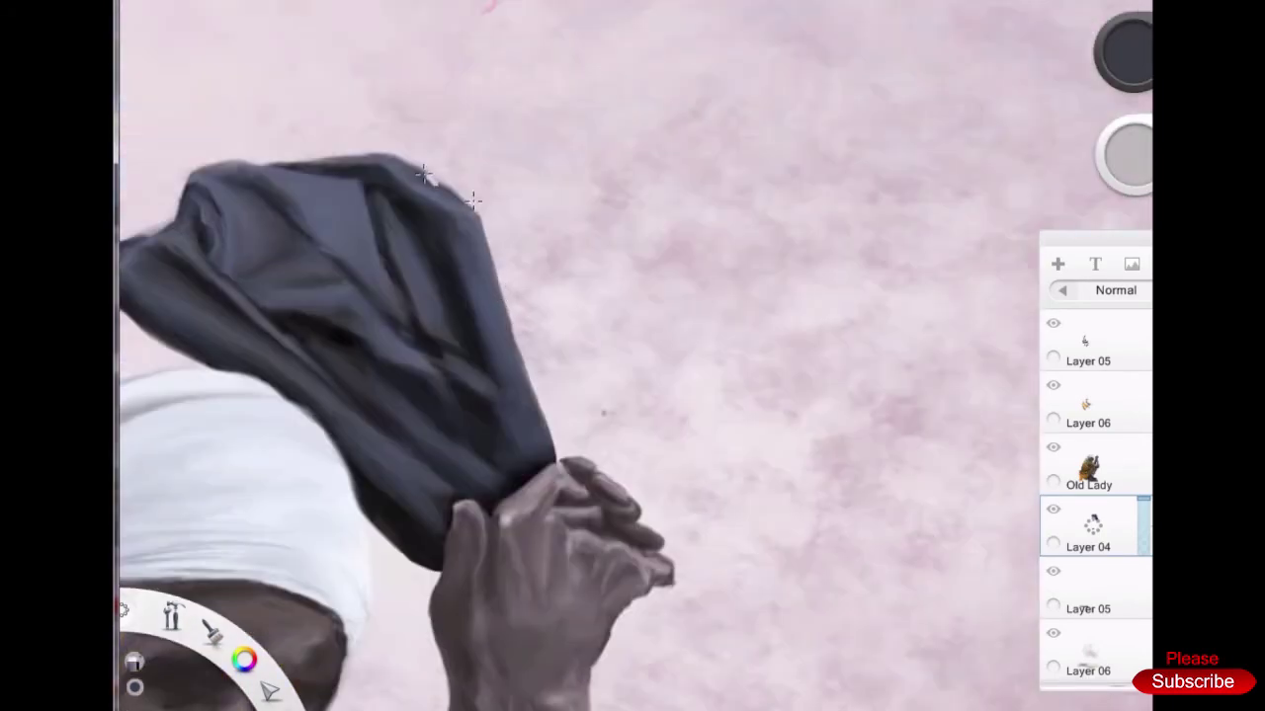
{"action": "scroll", "coordinate": [226, 158], "scroll_direction": "down", "scroll_amount": 3}
{"action": "scroll", "coordinate": [472, 302], "scroll_direction": "up", "scroll_amount": 3}
Paint pale blue-grey highlights on the umbrella's upper panel, curled fold and central folds
{"action": "left_click", "coordinate": [403, 21], "text": "alt"}
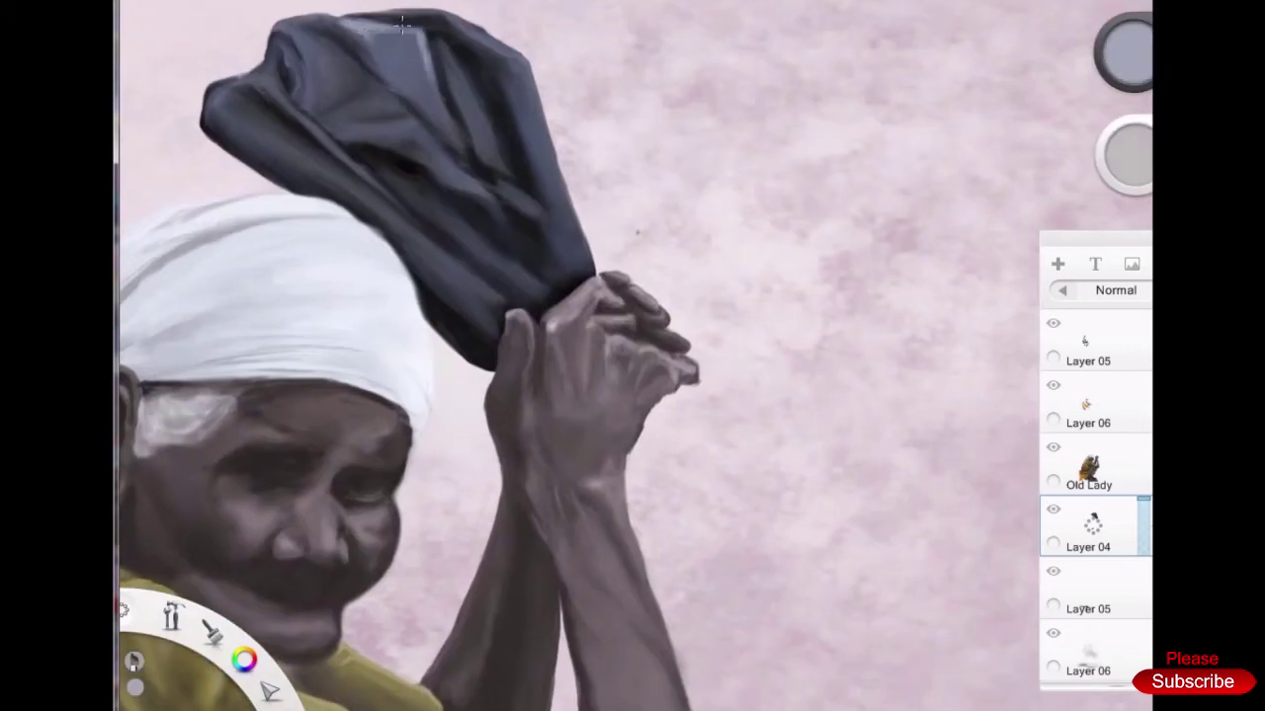
{"action": "left_click", "coordinate": [349, 63], "text": "alt"}
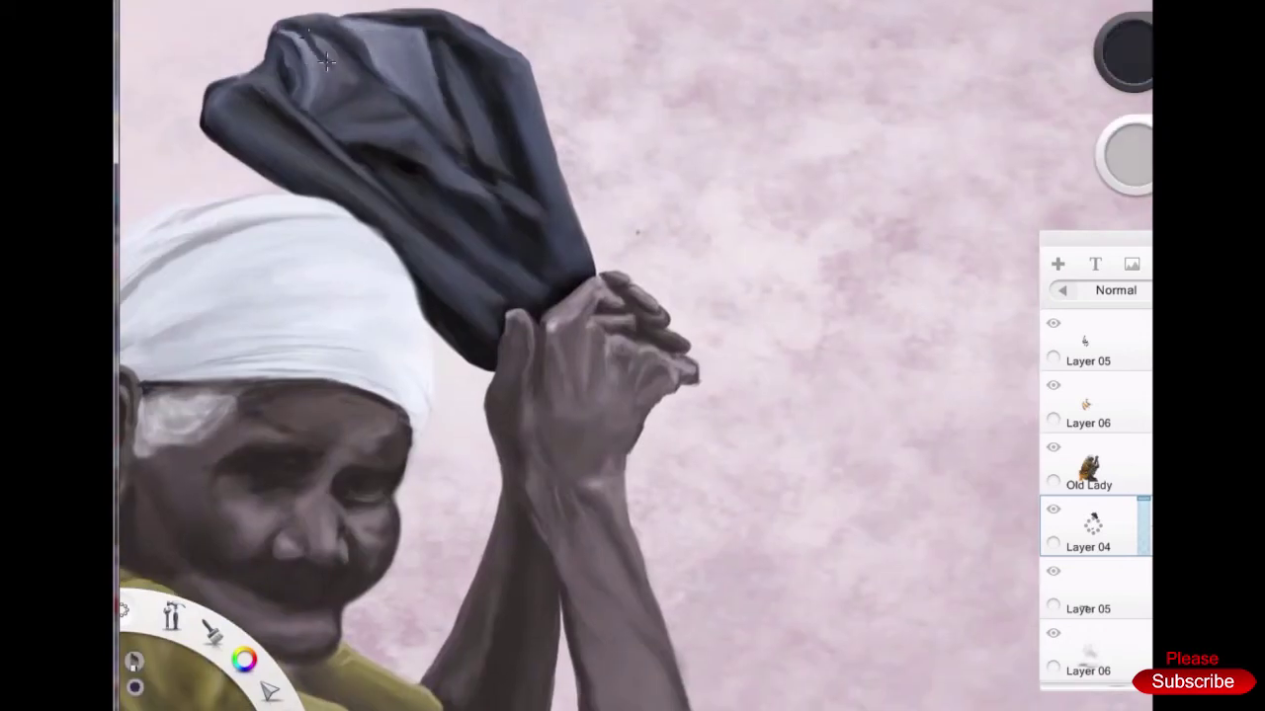
{"action": "left_click", "coordinate": [434, 83], "text": "alt"}
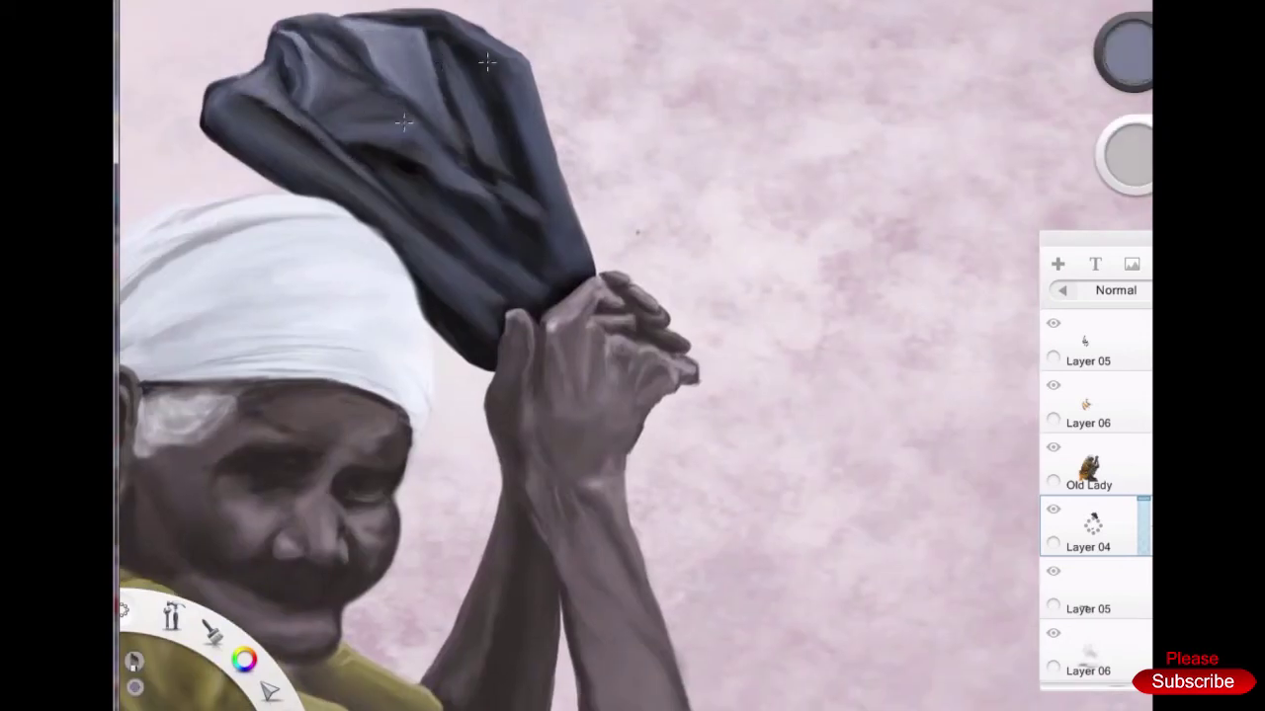
{"action": "left_click_drag", "start_coordinate": [473, 116], "coordinate": [444, 50]}
{"action": "left_click", "coordinate": [394, 131], "text": "alt"}
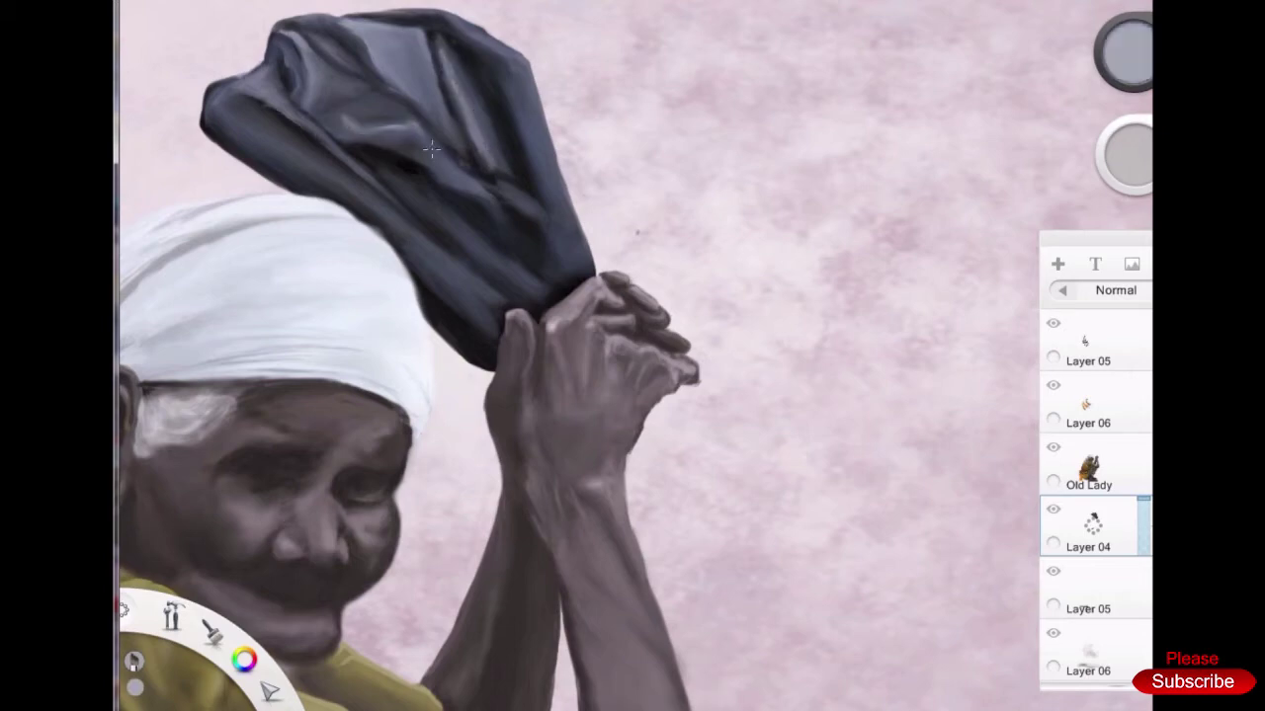
Extend the pale blue-grey highlights along the umbrella's tip, rim and long folds
{"action": "scroll", "coordinate": [315, 54], "scroll_direction": "down", "scroll_amount": 5}
{"action": "scroll", "coordinate": [183, 128], "scroll_direction": "up", "scroll_amount": 4}
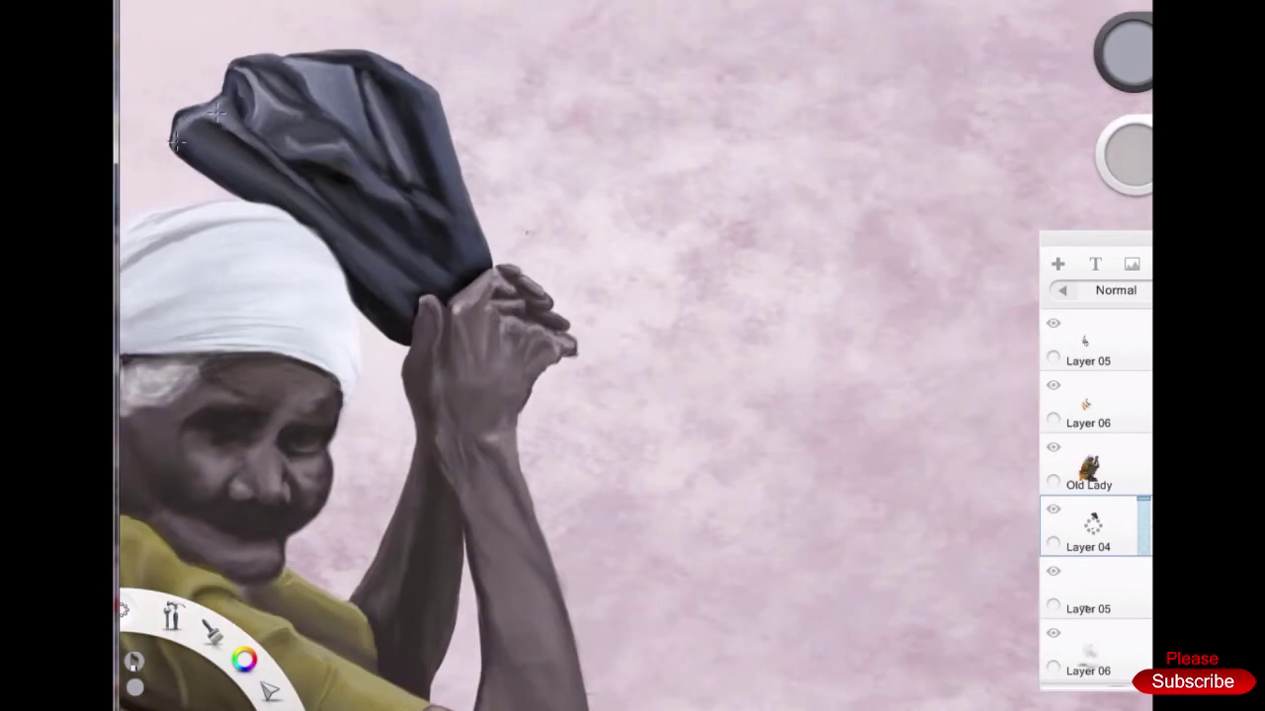
{"action": "scroll", "coordinate": [299, 133], "scroll_direction": "down", "scroll_amount": 3}
{"action": "scroll", "coordinate": [335, 169], "scroll_direction": "up", "scroll_amount": 3}
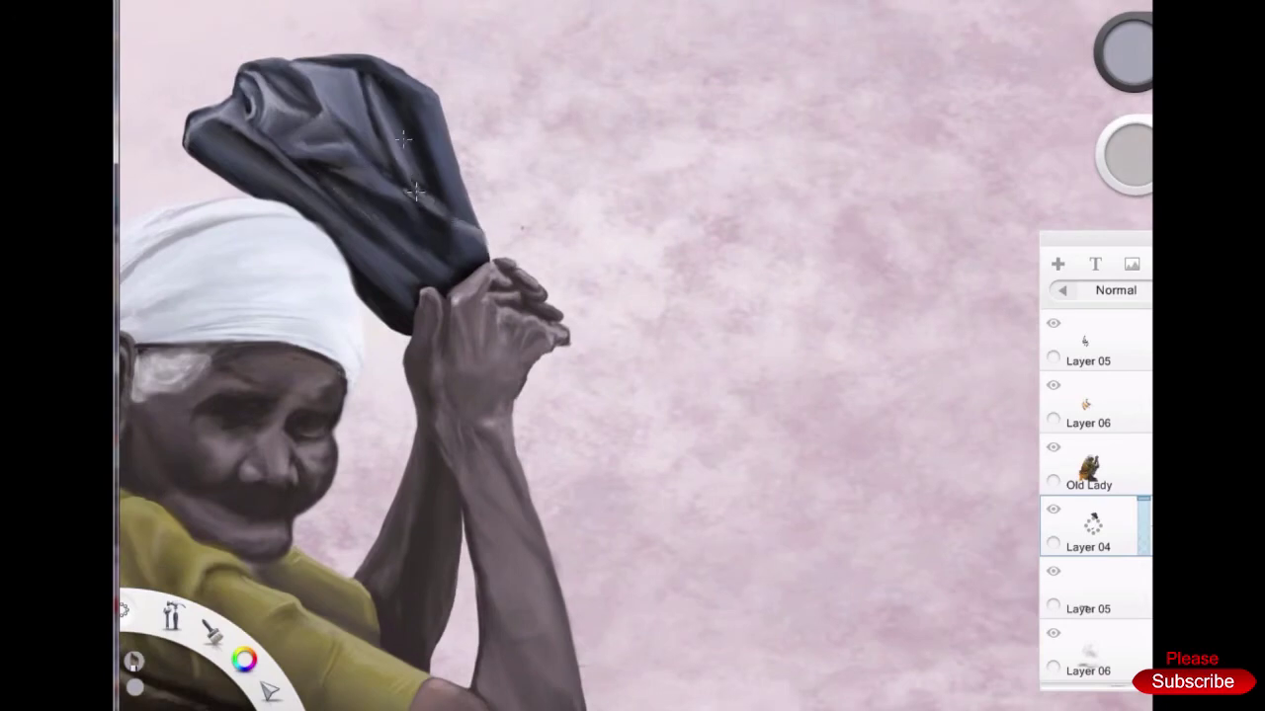
Darken the umbrella's creases with sampled dark blue and save the painting
{"action": "left_click", "coordinate": [435, 206], "text": "alt"}
{"action": "scroll", "coordinate": [443, 207], "scroll_direction": "down", "scroll_amount": 3}
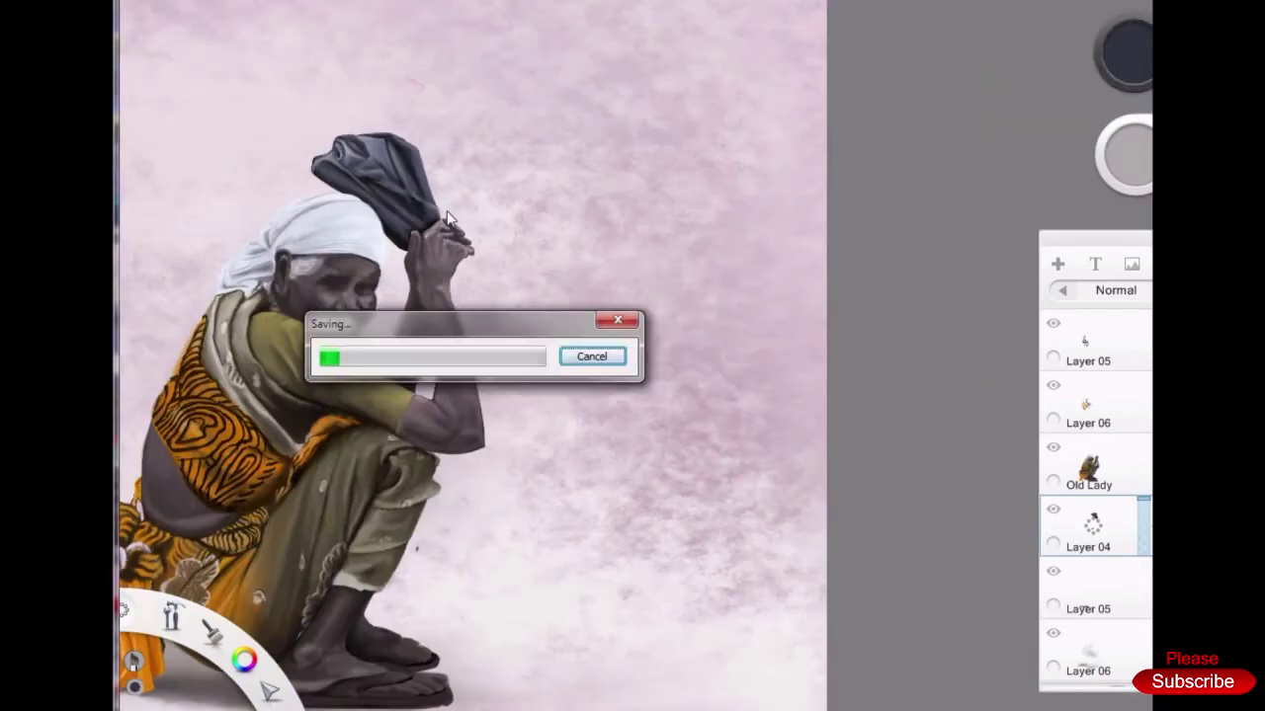
{"action": "mouse_move", "coordinate": [484, 285]}
{"action": "left_mouse_down"}
{"action": "mouse_move", "coordinate": [464, 282]}
{"action": "mouse_move", "coordinate": [476, 318]}
{"action": "mouse_move", "coordinate": [494, 286]}
{"action": "mouse_move", "coordinate": [479, 277]}
{"action": "left_mouse_up"}
Block in the umbrella's lower cloth beneath the fingers in slate blue, with a white shaft and dark folds
{"action": "scroll", "coordinate": [469, 287], "scroll_direction": "up", "scroll_amount": 3}
{"action": "left_click", "coordinate": [223, 227], "text": "alt"}
{"action": "scroll", "coordinate": [449, 259], "scroll_direction": "up", "scroll_amount": 3}
{"action": "left_click", "coordinate": [484, 346], "text": "alt"}
{"action": "mouse_move", "coordinate": [479, 336]}
{"action": "left_mouse_down"}
{"action": "mouse_move", "coordinate": [484, 292]}
{"action": "mouse_move", "coordinate": [504, 282]}
{"action": "left_mouse_up"}
{"action": "left_click_drag", "start_coordinate": [444, 405], "coordinate": [400, 378]}
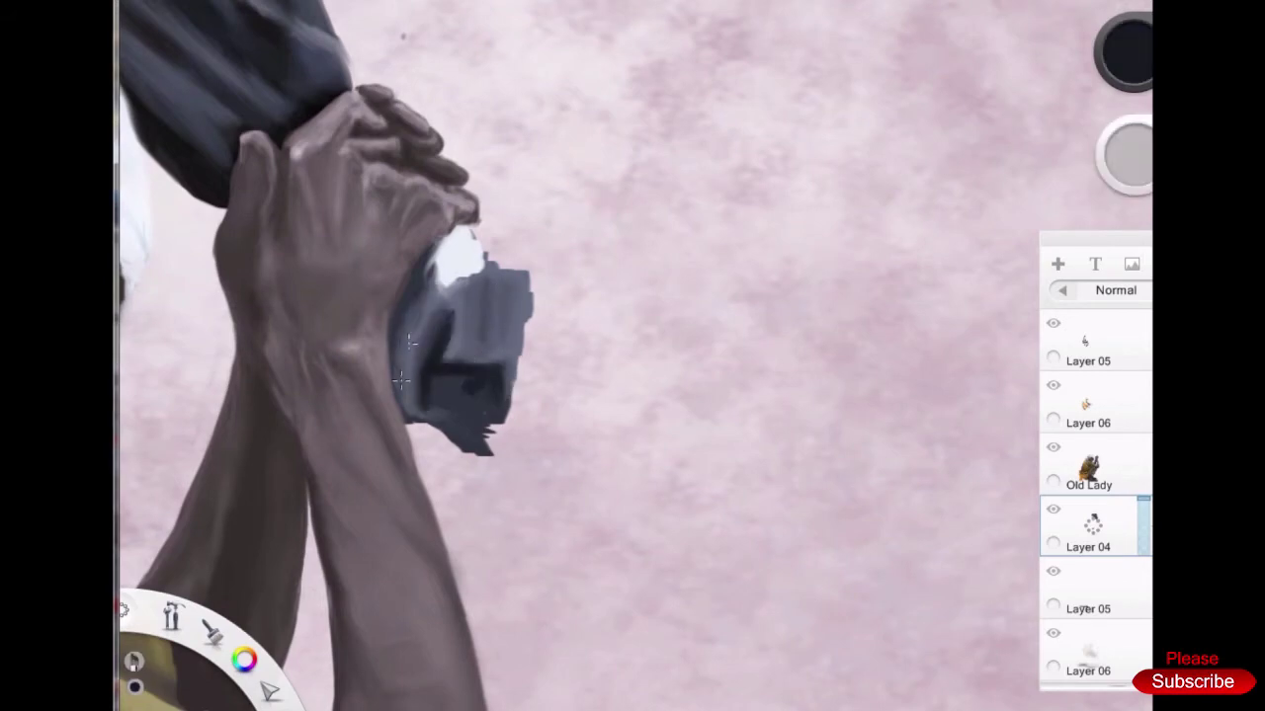
Refine the white shaft and the dark folds of the umbrella cloth below the hand
{"action": "scroll", "coordinate": [400, 378], "scroll_direction": "up", "scroll_amount": 3}
{"action": "left_click_drag", "start_coordinate": [405, 188], "coordinate": [326, 345]}
{"action": "scroll", "coordinate": [415, 297], "scroll_direction": "up", "scroll_amount": 2}
{"action": "mouse_move", "coordinate": [405, 277]}
{"action": "left_mouse_down"}
{"action": "mouse_move", "coordinate": [451, 255]}
{"action": "mouse_move", "coordinate": [464, 294]}
{"action": "left_mouse_up"}
{"action": "mouse_move", "coordinate": [424, 229]}
{"action": "left_mouse_down"}
{"action": "mouse_move", "coordinate": [411, 184]}
{"action": "mouse_move", "coordinate": [482, 255]}
{"action": "mouse_move", "coordinate": [520, 173]}
{"action": "mouse_move", "coordinate": [547, 191]}
{"action": "mouse_move", "coordinate": [558, 132]}
{"action": "left_mouse_up"}
{"action": "scroll", "coordinate": [444, 296], "scroll_direction": "down", "scroll_amount": 3}
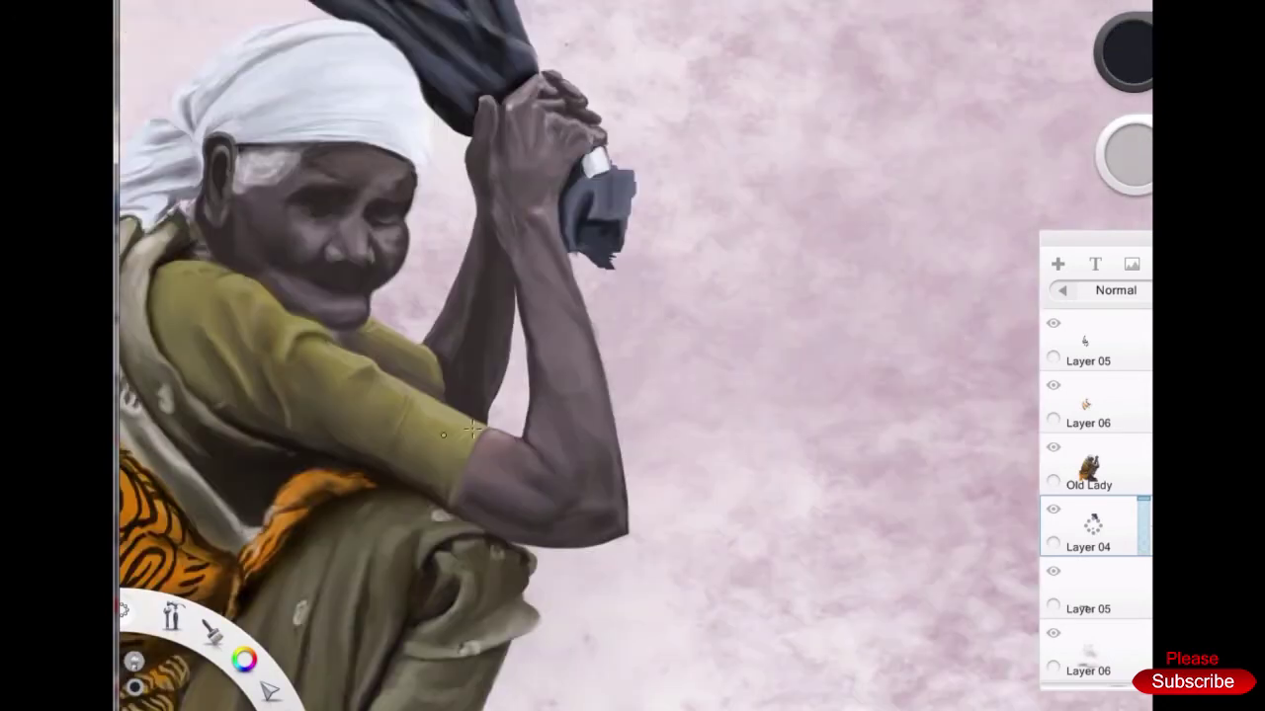
Erase the ragged edges of the cloth below the hand and shape a black collar with pale highlights
{"action": "scroll", "coordinate": [395, 277], "scroll_direction": "up", "scroll_amount": 3}
{"action": "mouse_move", "coordinate": [410, 307]}
{"action": "left_mouse_down"}
{"action": "mouse_move", "coordinate": [395, 269]}
{"action": "mouse_move", "coordinate": [420, 312]}
{"action": "left_mouse_up"}
{"action": "scroll", "coordinate": [396, 277], "scroll_direction": "up", "scroll_amount": 1}
{"action": "left_click_drag", "start_coordinate": [419, 255], "coordinate": [384, 296]}
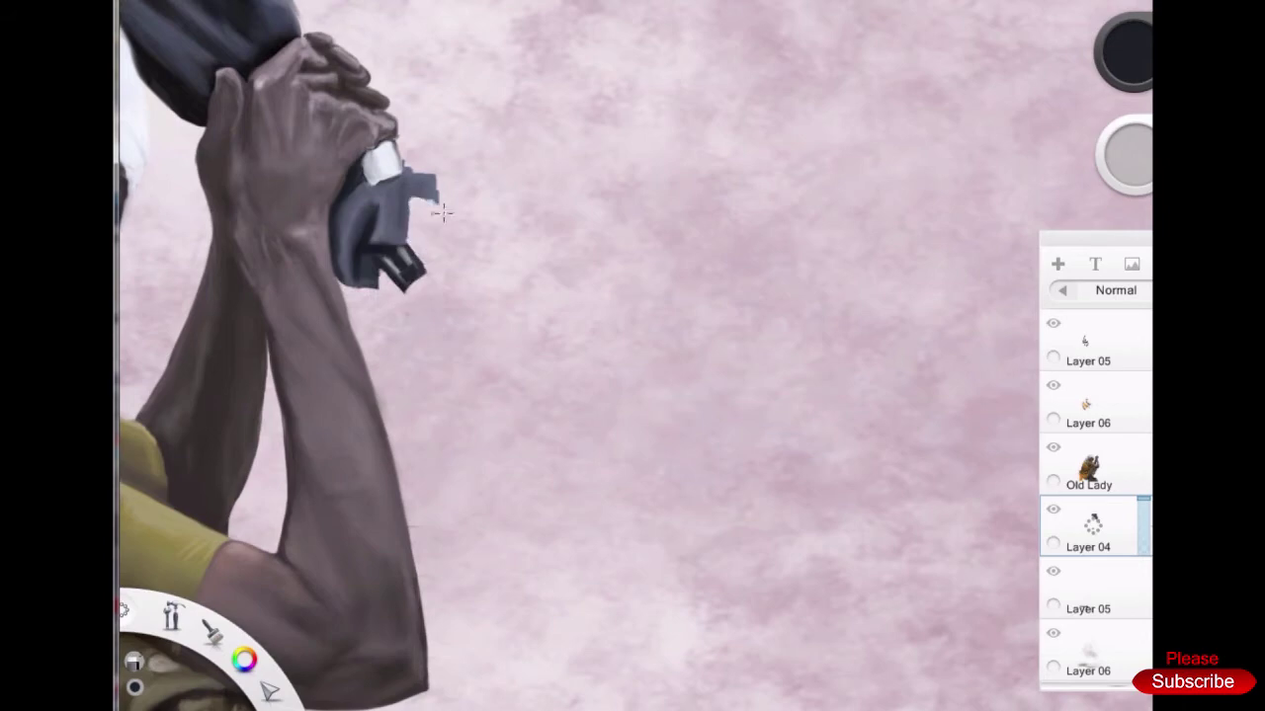
Taper the cloth's side flap to a point and paint a pale shaft segment below the black collar
{"action": "scroll", "coordinate": [442, 213], "scroll_direction": "up", "scroll_amount": 1}
{"action": "left_click", "coordinate": [425, 237], "text": "alt"}
{"action": "scroll", "coordinate": [407, 268], "scroll_direction": "down", "scroll_amount": 2}
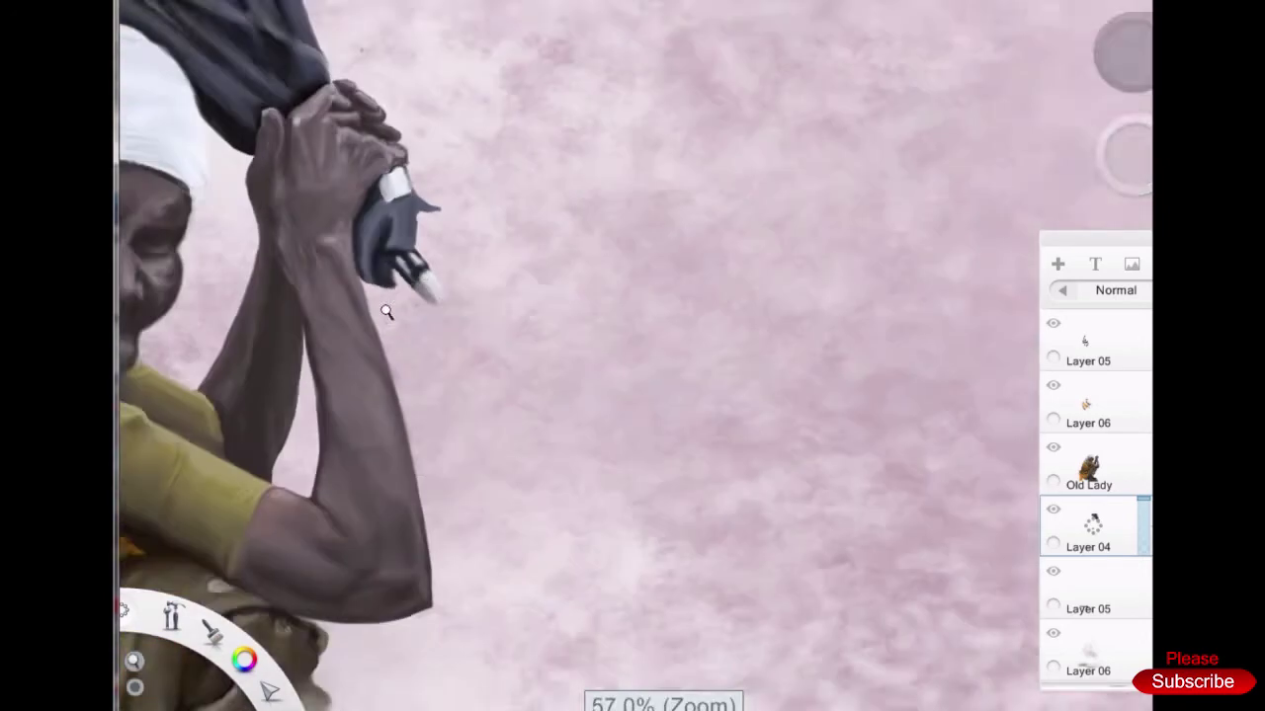
Paint a dark connector, a rounded black handle and a looped wrist cord at the end of the umbrella shaft
{"action": "scroll", "coordinate": [415, 282], "scroll_direction": "up", "scroll_amount": 2}
{"action": "left_click", "coordinate": [415, 281], "text": "alt"}
{"action": "mouse_move", "coordinate": [425, 308]}
{"action": "left_mouse_down"}
{"action": "mouse_move", "coordinate": [433, 334]}
{"action": "mouse_move", "coordinate": [474, 297]}
{"action": "mouse_move", "coordinate": [553, 434]}
{"action": "mouse_move", "coordinate": [588, 593]}
{"action": "left_mouse_up"}
{"action": "scroll", "coordinate": [553, 494], "scroll_direction": "down", "scroll_amount": 2}
{"action": "mouse_move", "coordinate": [500, 387]}
{"action": "left_mouse_down"}
{"action": "mouse_move", "coordinate": [491, 339]}
{"action": "mouse_move", "coordinate": [475, 331]}
{"action": "left_mouse_up"}
{"action": "scroll", "coordinate": [475, 326], "scroll_direction": "up", "scroll_amount": 2}
{"action": "scroll", "coordinate": [474, 326], "scroll_direction": "down", "scroll_amount": 2}
{"action": "left_click_drag", "start_coordinate": [587, 418], "coordinate": [454, 309]}
Shade the connector above the handle with grey and near-black, and add pale highlights
{"action": "scroll", "coordinate": [453, 309], "scroll_direction": "up", "scroll_amount": 2}
{"action": "scroll", "coordinate": [511, 327], "scroll_direction": "down", "scroll_amount": 2}
{"action": "scroll", "coordinate": [667, 277], "scroll_direction": "up", "scroll_amount": 2}
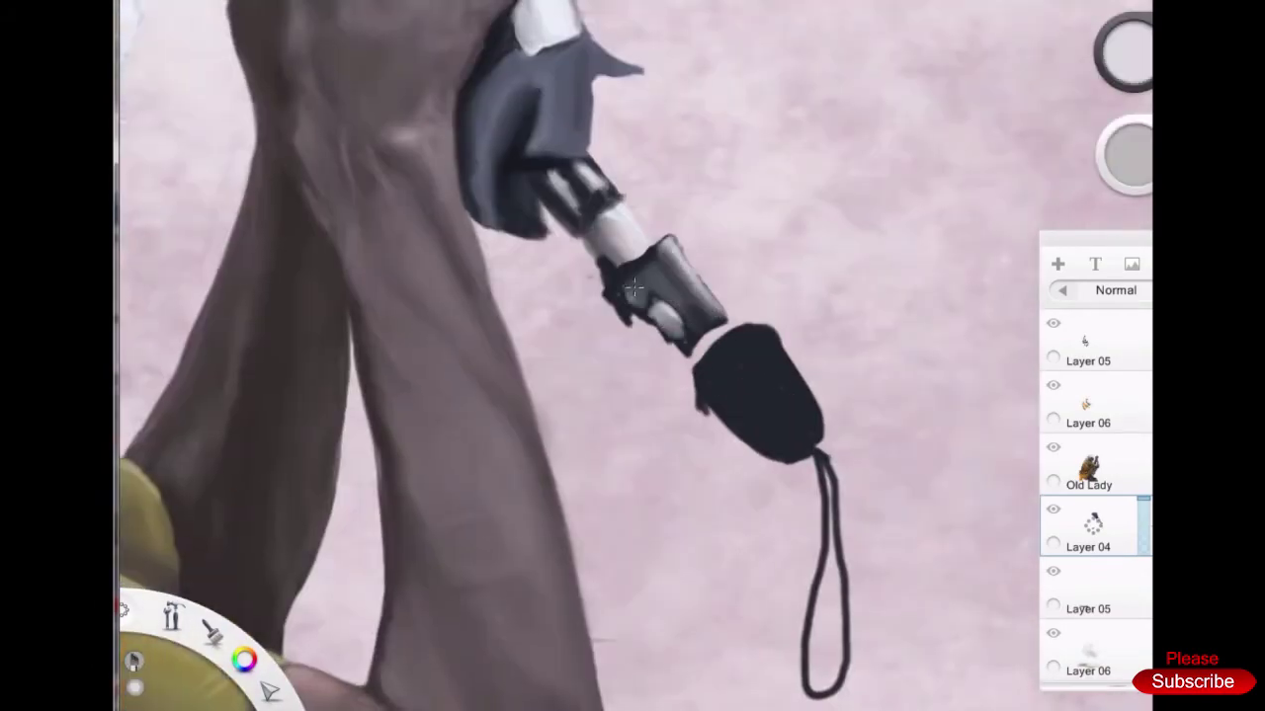
{"action": "left_click", "coordinate": [642, 286], "text": "alt"}
{"action": "scroll", "coordinate": [583, 242], "scroll_direction": "down", "scroll_amount": 2}
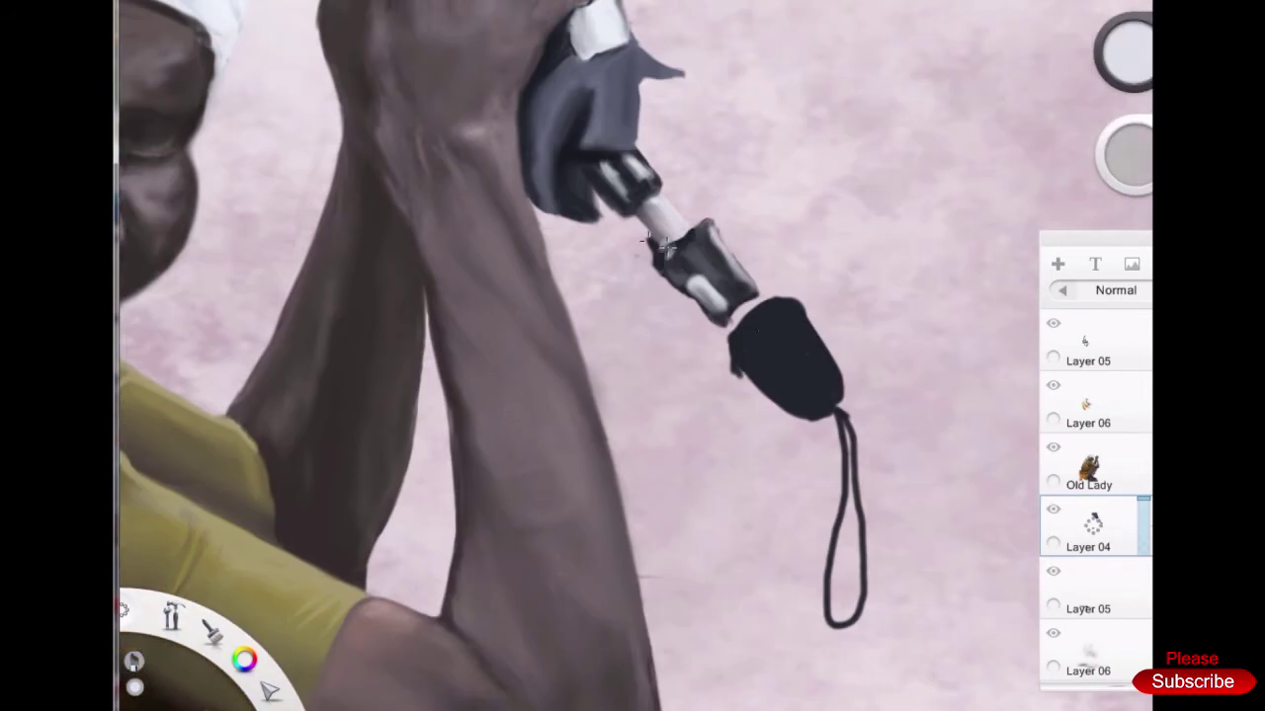
Shade the umbrella handle with grey highlights on its upper side and a dark rim above the cord
{"action": "mouse_move", "coordinate": [706, 237]}
{"action": "left_mouse_down"}
{"action": "mouse_move", "coordinate": [751, 326]}
{"action": "mouse_move", "coordinate": [816, 399]}
{"action": "left_mouse_up"}
{"action": "mouse_move", "coordinate": [776, 304]}
{"action": "left_mouse_down"}
{"action": "mouse_move", "coordinate": [843, 381]}
{"action": "mouse_move", "coordinate": [820, 347]}
{"action": "mouse_move", "coordinate": [814, 371]}
{"action": "mouse_move", "coordinate": [831, 361]}
{"action": "mouse_move", "coordinate": [805, 321]}
{"action": "left_mouse_up"}
{"action": "scroll", "coordinate": [825, 316], "scroll_direction": "up", "scroll_amount": 3}
{"action": "left_click_drag", "start_coordinate": [692, 474], "coordinate": [771, 385]}
{"action": "mouse_move", "coordinate": [691, 444]}
{"action": "left_mouse_down"}
{"action": "mouse_move", "coordinate": [750, 398]}
{"action": "mouse_move", "coordinate": [756, 287]}
{"action": "left_mouse_up"}
{"action": "mouse_move", "coordinate": [781, 435]}
{"action": "left_mouse_down"}
{"action": "mouse_move", "coordinate": [840, 484]}
{"action": "mouse_move", "coordinate": [761, 514]}
{"action": "left_mouse_up"}
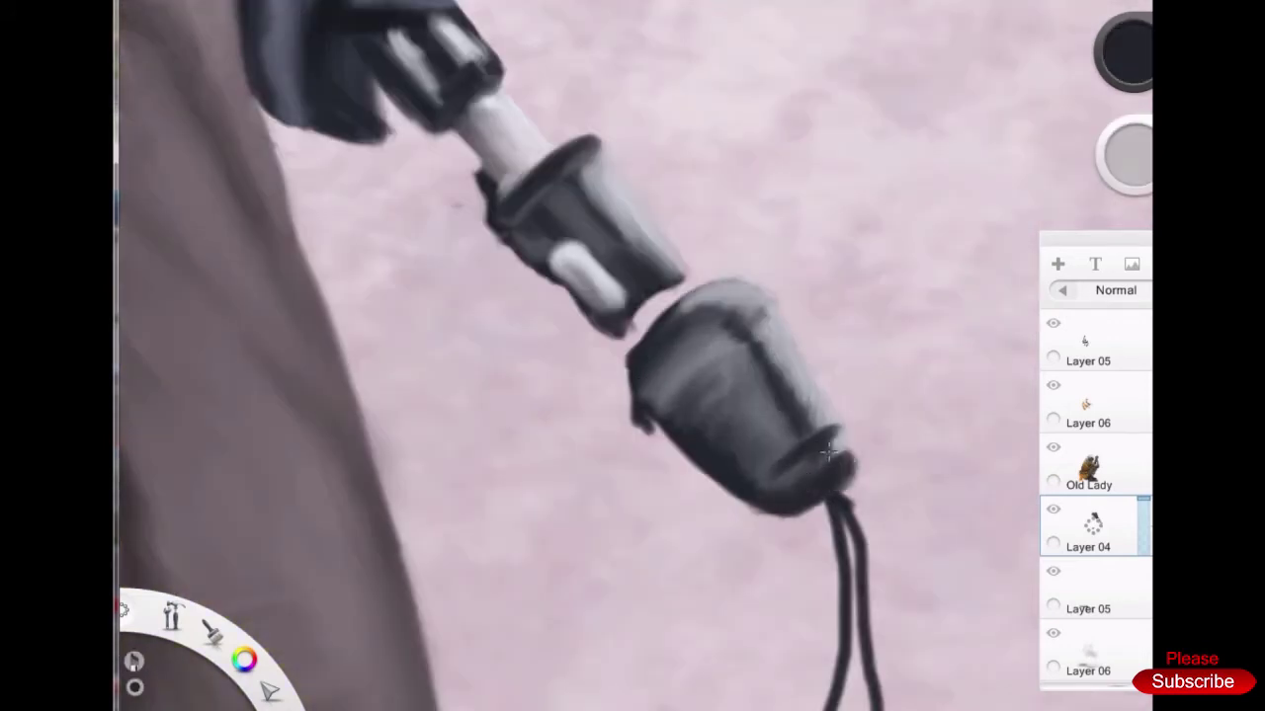
Fill the gap between the connector and the umbrella handle with a pale ring and refine the handle's grey highlights
{"action": "scroll", "coordinate": [691, 346], "scroll_direction": "up", "scroll_amount": 2}
{"action": "left_click_drag", "start_coordinate": [731, 259], "coordinate": [751, 345]}
{"action": "left_click_drag", "start_coordinate": [533, 129], "coordinate": [603, 198]}
{"action": "scroll", "coordinate": [632, 237], "scroll_direction": "down", "scroll_amount": 3}
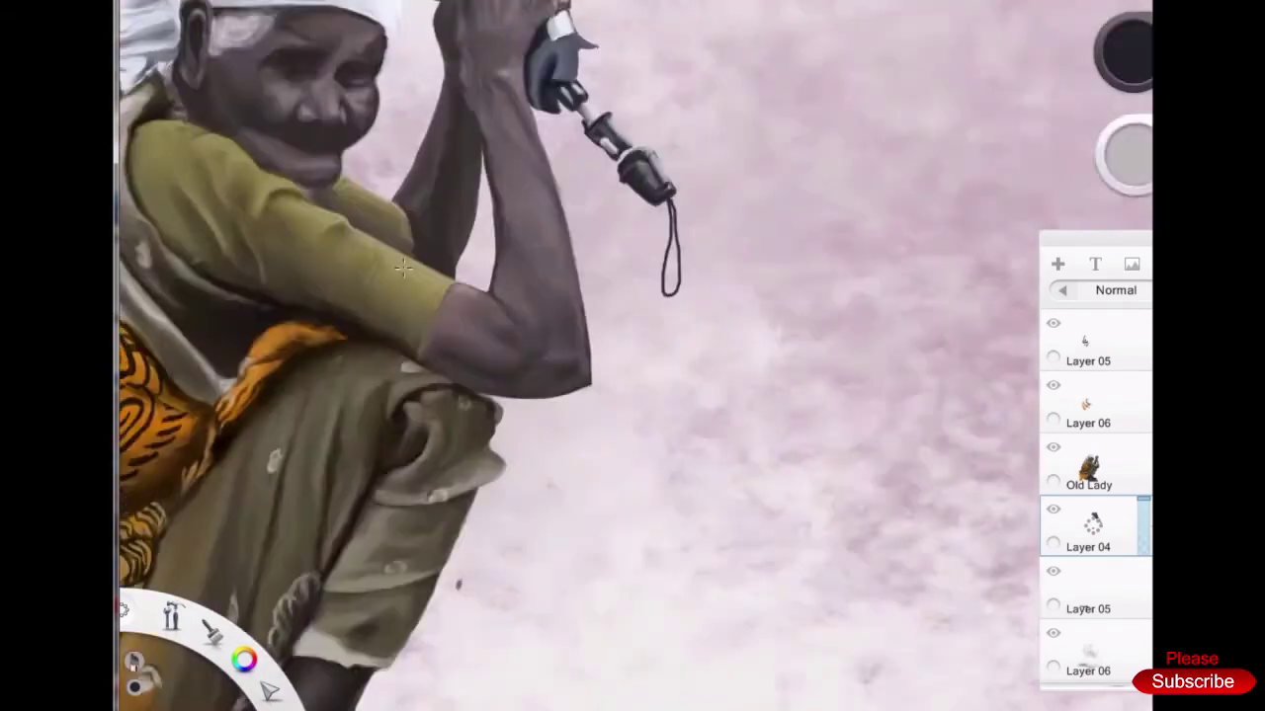
{"action": "scroll", "coordinate": [667, 238], "scroll_direction": "up", "scroll_amount": 3}
{"action": "left_click_drag", "start_coordinate": [643, 332], "coordinate": [682, 296]}
{"action": "scroll", "coordinate": [672, 316], "scroll_direction": "down", "scroll_amount": 3}
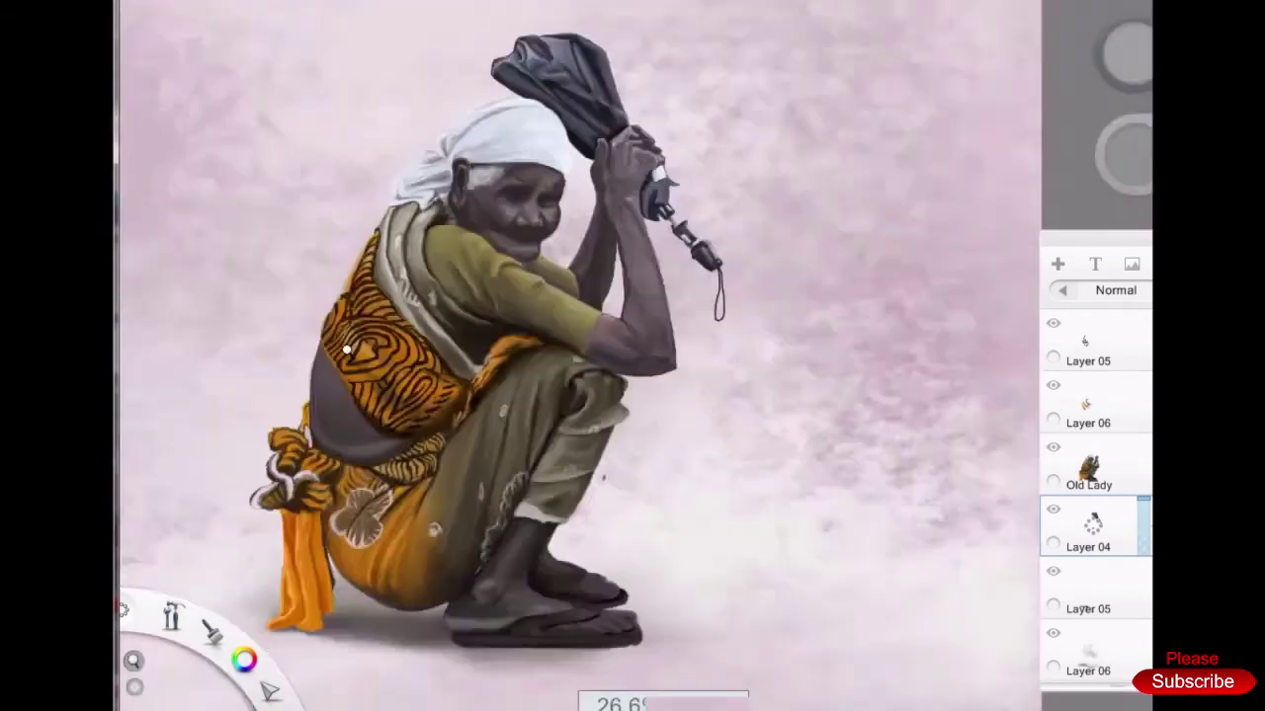
Shade the umbrella cloth flap below the hand with blue-grey folds and near-black shadows
{"action": "scroll", "coordinate": [692, 297], "scroll_direction": "up", "scroll_amount": 3}
{"action": "key", "text": "space"}
{"action": "scroll", "coordinate": [742, 297], "scroll_direction": "up", "scroll_amount": 2}
{"action": "left_click", "coordinate": [681, 400], "text": "alt"}
{"action": "scroll", "coordinate": [830, 399], "scroll_direction": "down", "scroll_amount": 3}
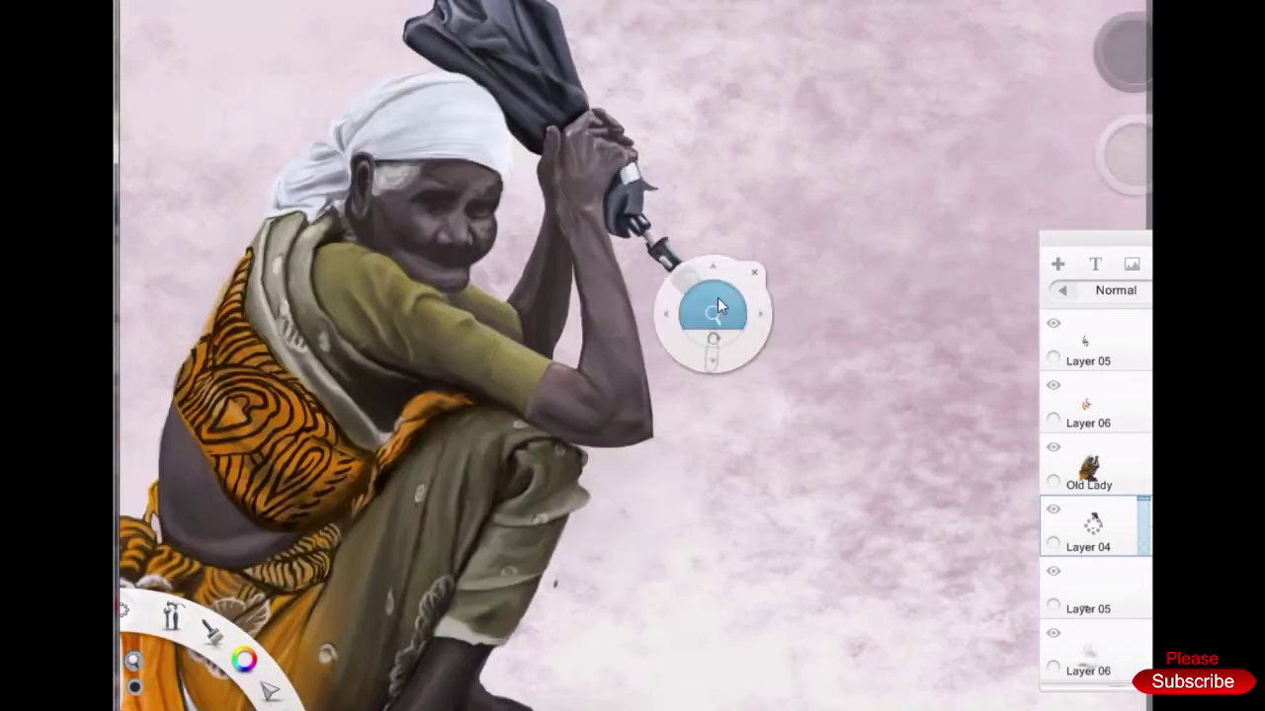
{"action": "scroll", "coordinate": [718, 298], "scroll_direction": "up", "scroll_amount": 3}
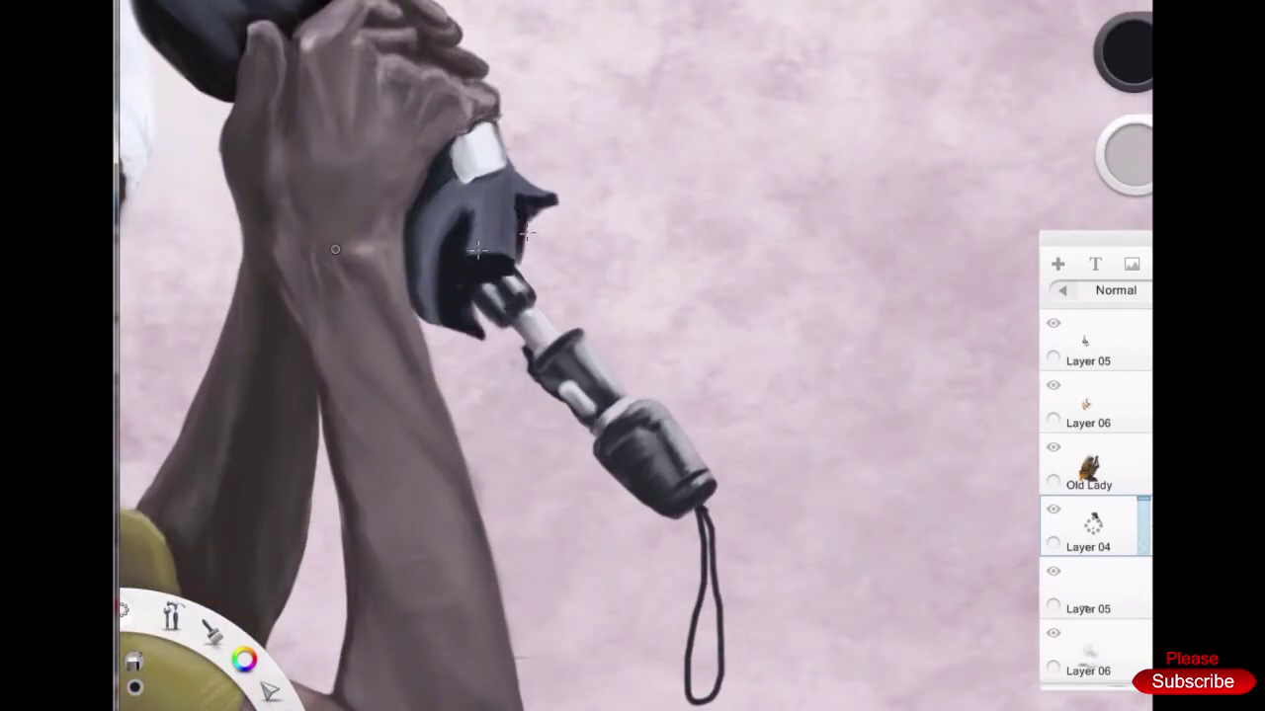
{"action": "left_click", "coordinate": [472, 212], "text": "alt"}
{"action": "left_click", "coordinate": [487, 279], "text": "alt"}
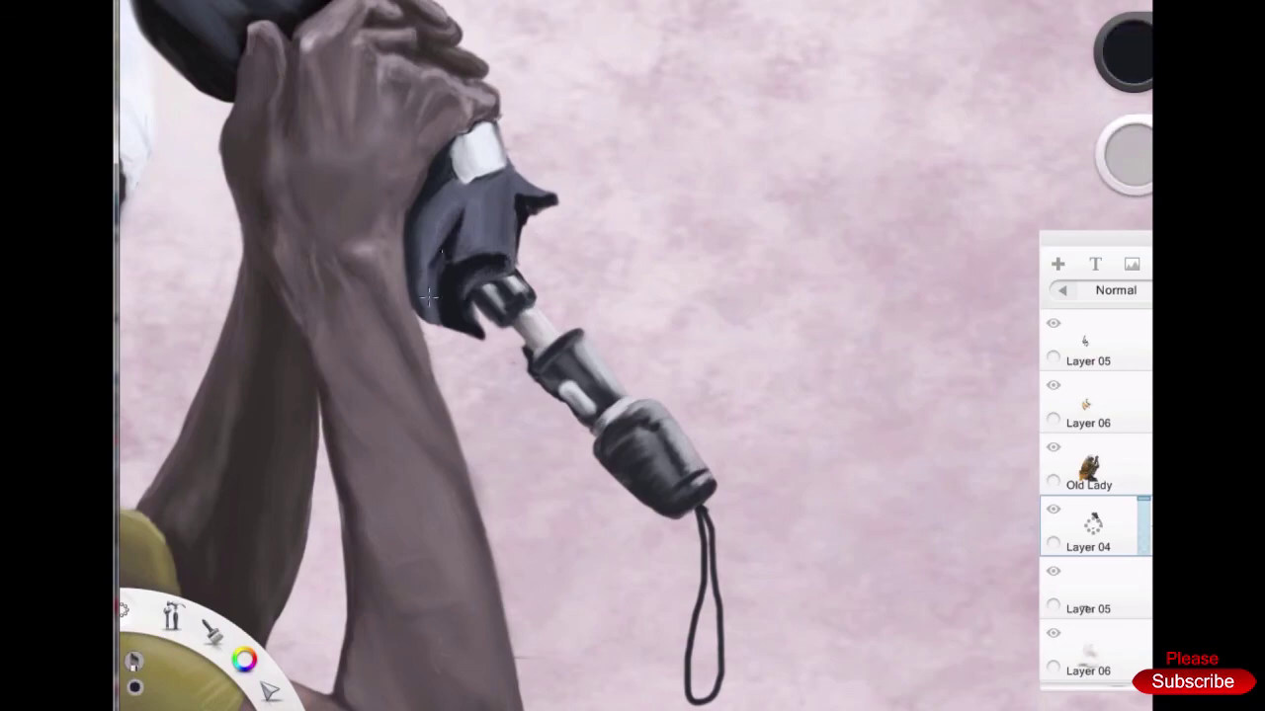
{"action": "scroll", "coordinate": [487, 279], "scroll_direction": "down", "scroll_amount": 1}
{"action": "left_click_drag", "start_coordinate": [538, 200], "coordinate": [460, 288]}
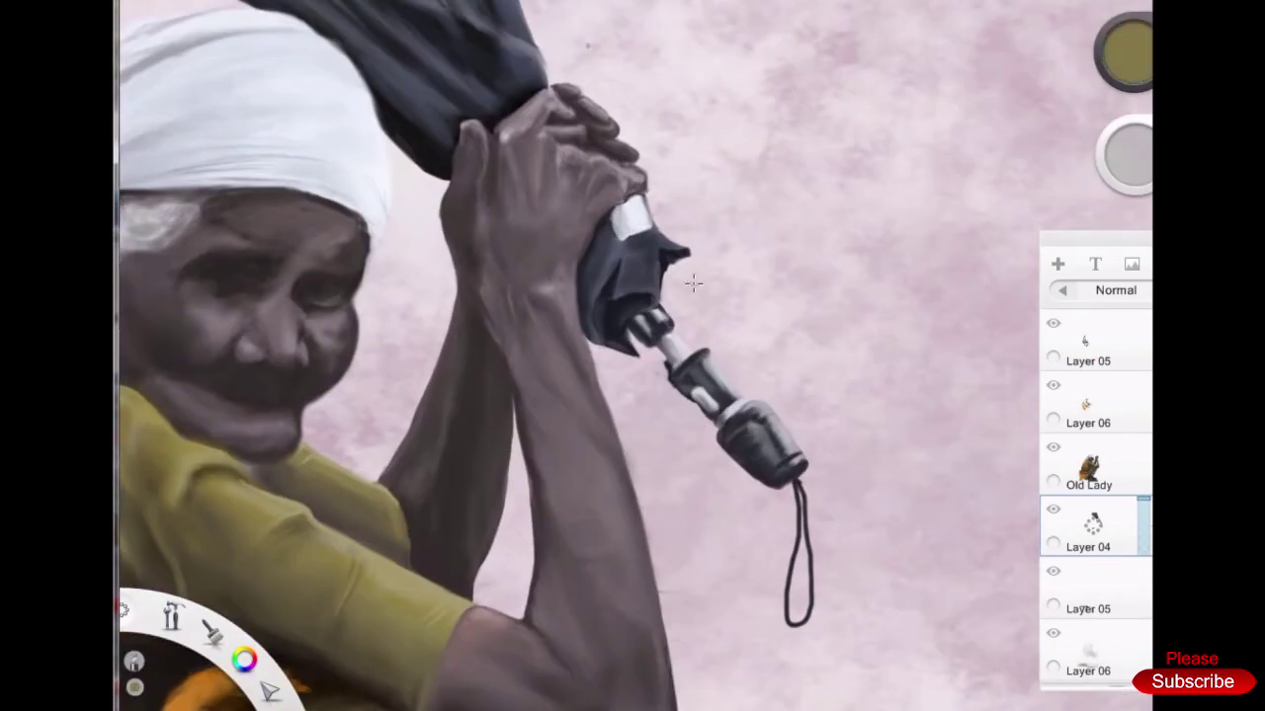
Add a layer below the umbrella's layer and paint an olive stick running from the cloth flap past the handle
{"action": "left_click_drag", "start_coordinate": [682, 265], "coordinate": [832, 456]}
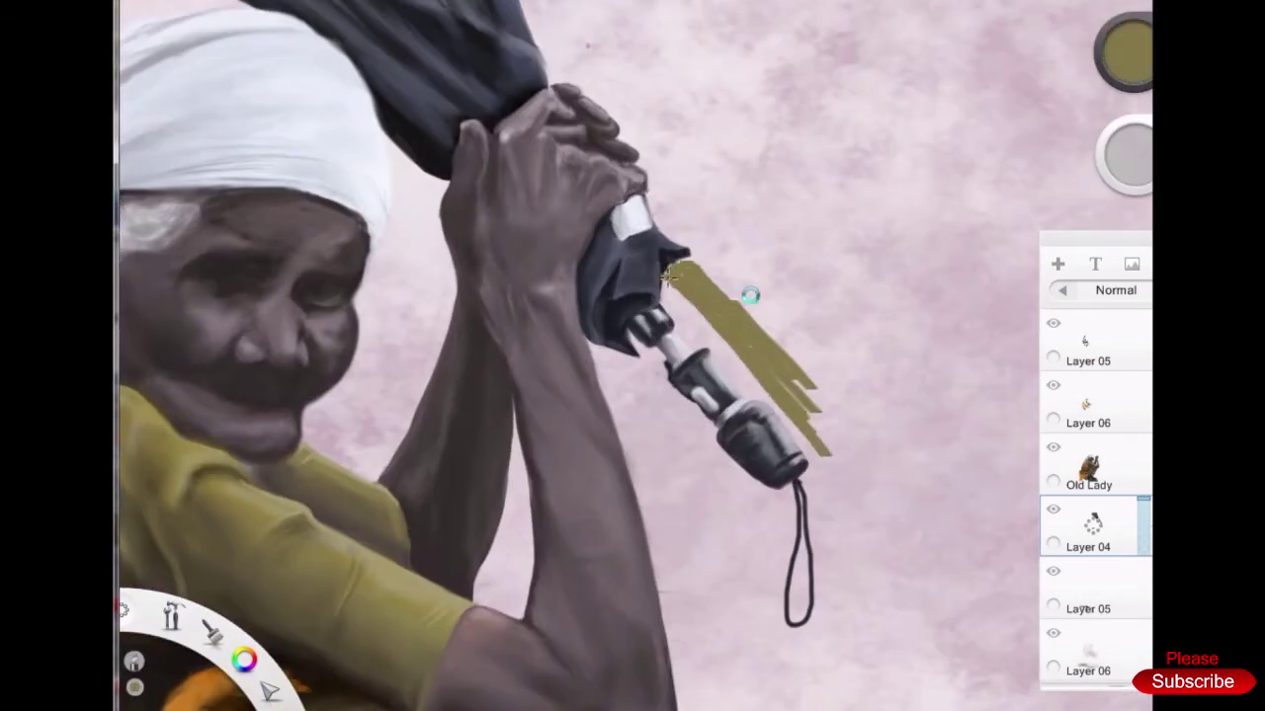
{"action": "key", "text": "ctrl+z"}
{"action": "left_click", "coordinate": [1058, 264]}
{"action": "mouse_move", "coordinate": [667, 265]}
{"action": "left_mouse_down"}
{"action": "mouse_move", "coordinate": [752, 337]}
{"action": "mouse_move", "coordinate": [825, 463]}
{"action": "mouse_move", "coordinate": [884, 529]}
{"action": "left_mouse_up"}
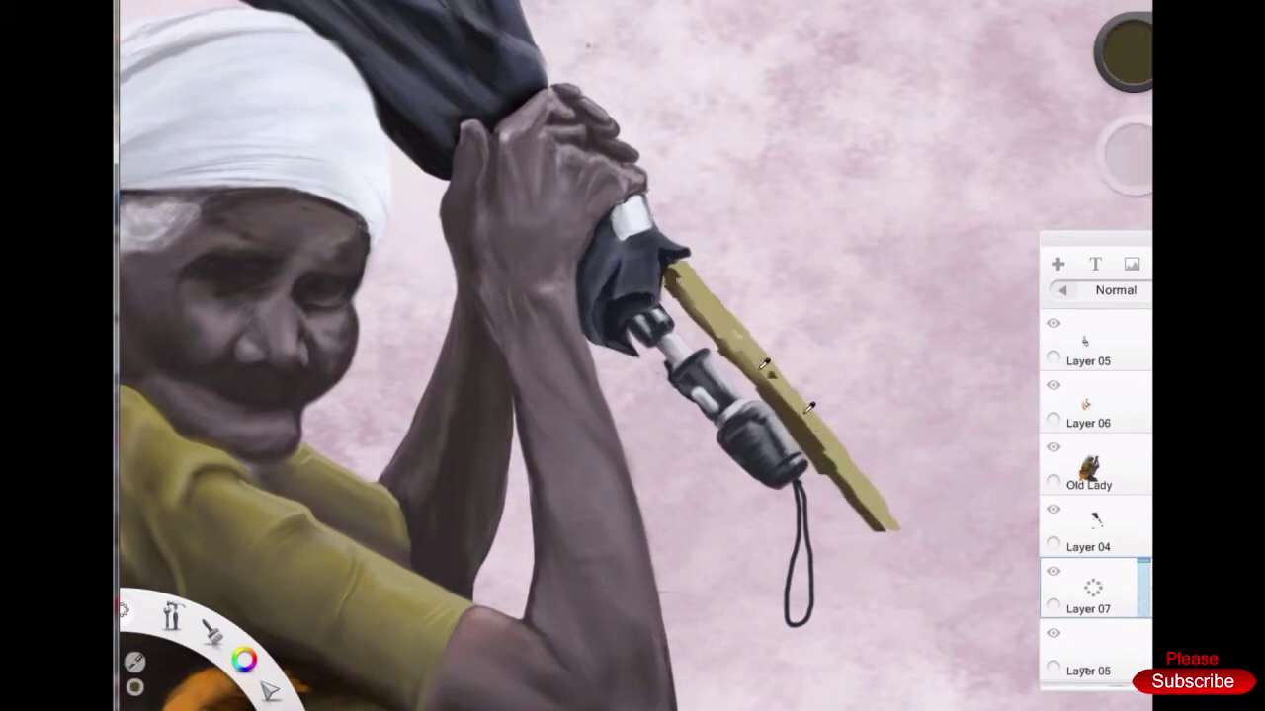
{"action": "scroll", "coordinate": [598, 352], "scroll_direction": "down", "scroll_amount": 5}
{"action": "scroll", "coordinate": [598, 353], "scroll_direction": "up", "scroll_amount": 5}
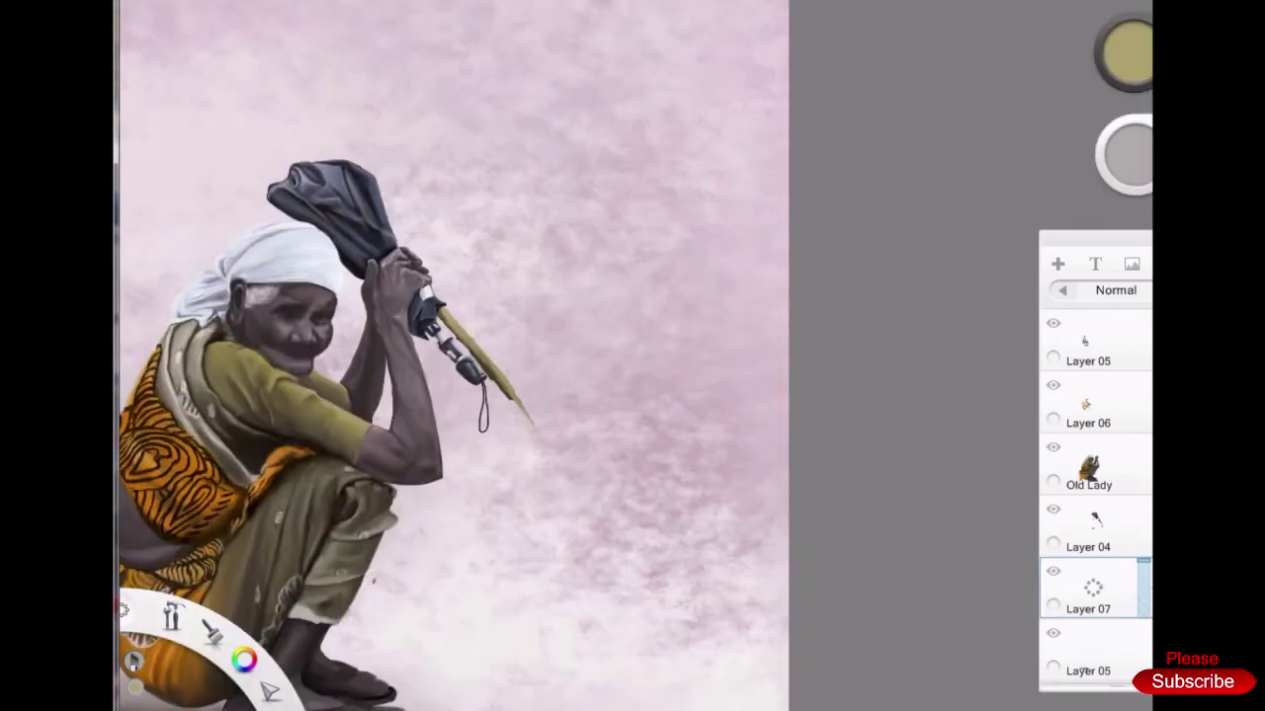
Extend the stick downward in a tapering curve and brush light tan along its upper side
{"action": "left_click_drag", "start_coordinate": [647, 346], "coordinate": [712, 474]}
{"action": "left_click_drag", "start_coordinate": [583, 267], "coordinate": [662, 415]}
{"action": "left_click_drag", "start_coordinate": [632, 351], "coordinate": [721, 504]}
{"action": "left_click_drag", "start_coordinate": [583, 297], "coordinate": [731, 524]}
{"action": "left_click", "coordinate": [562, 148], "text": "alt"}
{"action": "left_click_drag", "start_coordinate": [545, 222], "coordinate": [625, 316]}
{"action": "left_click_drag", "start_coordinate": [562, 251], "coordinate": [729, 512]}
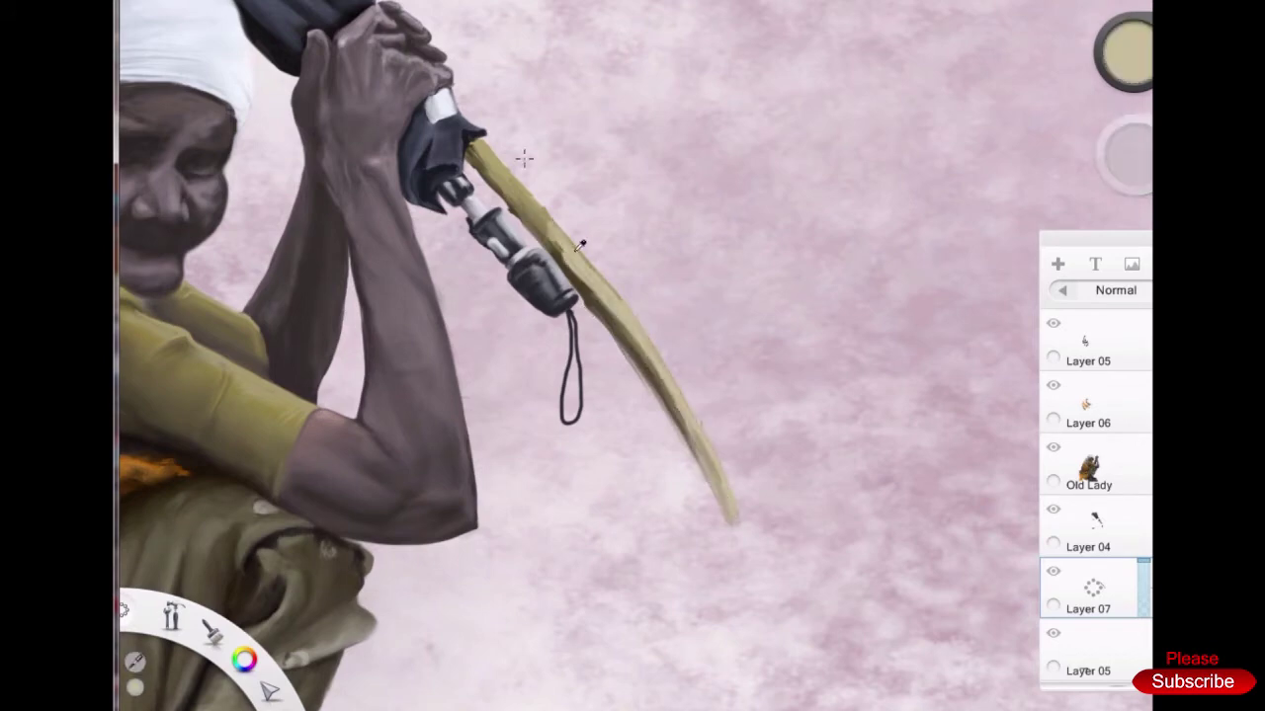
Refine the stick's lower end with pale tan strokes and define the knot beside the umbrella handle
{"action": "key", "text": "space"}
{"action": "left_click_drag", "start_coordinate": [525, 160], "coordinate": [444, 108]}
{"action": "left_click", "coordinate": [740, 401], "text": "alt"}
{"action": "left_click_drag", "start_coordinate": [736, 400], "coordinate": [806, 545]}
{"action": "key", "text": "space"}
{"action": "left_click_drag", "start_coordinate": [636, 237], "coordinate": [633, 312]}
{"action": "left_click_drag", "start_coordinate": [740, 317], "coordinate": [247, 664]}
{"action": "scroll", "coordinate": [655, 263], "scroll_direction": "down", "scroll_amount": 3}
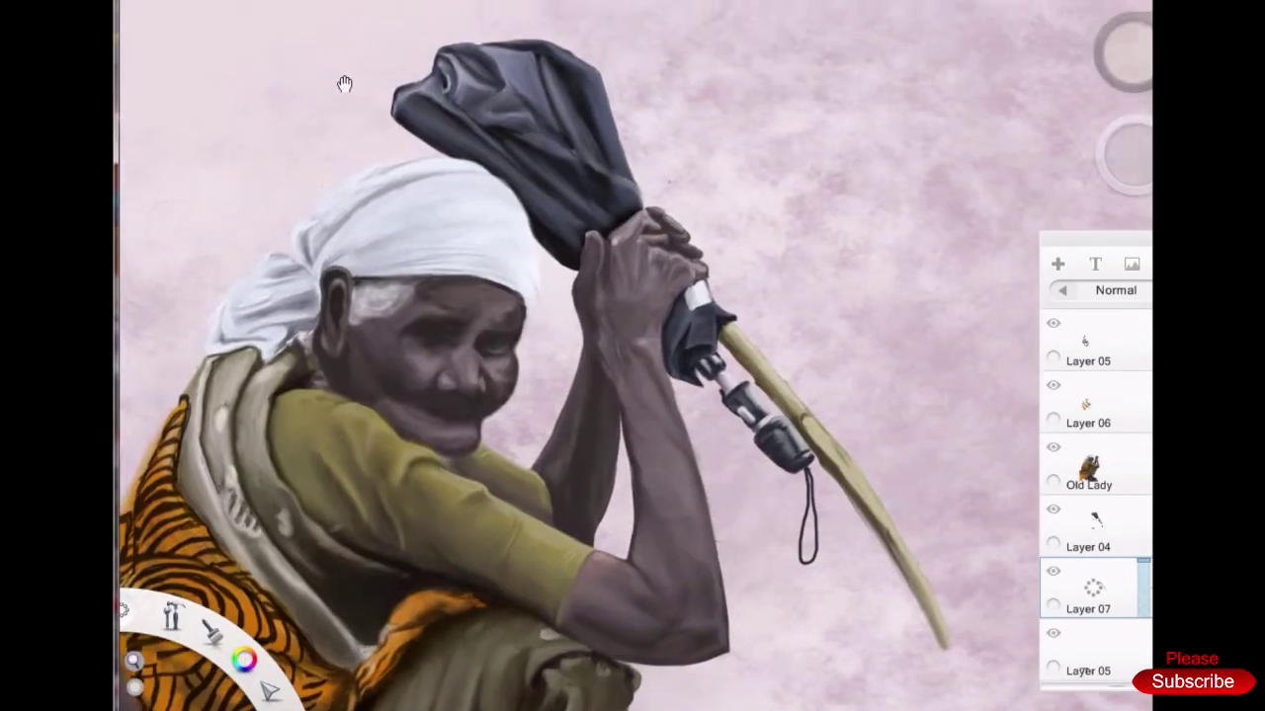
Paint the upper part of the olive stick emerging above the umbrella cloth in a slight curve
{"action": "left_click", "coordinate": [525, 258], "text": "alt"}
{"action": "scroll", "coordinate": [549, 200], "scroll_direction": "up", "scroll_amount": 2}
{"action": "left_click_drag", "start_coordinate": [248, 14], "coordinate": [452, 226]}
{"action": "key", "text": "space"}
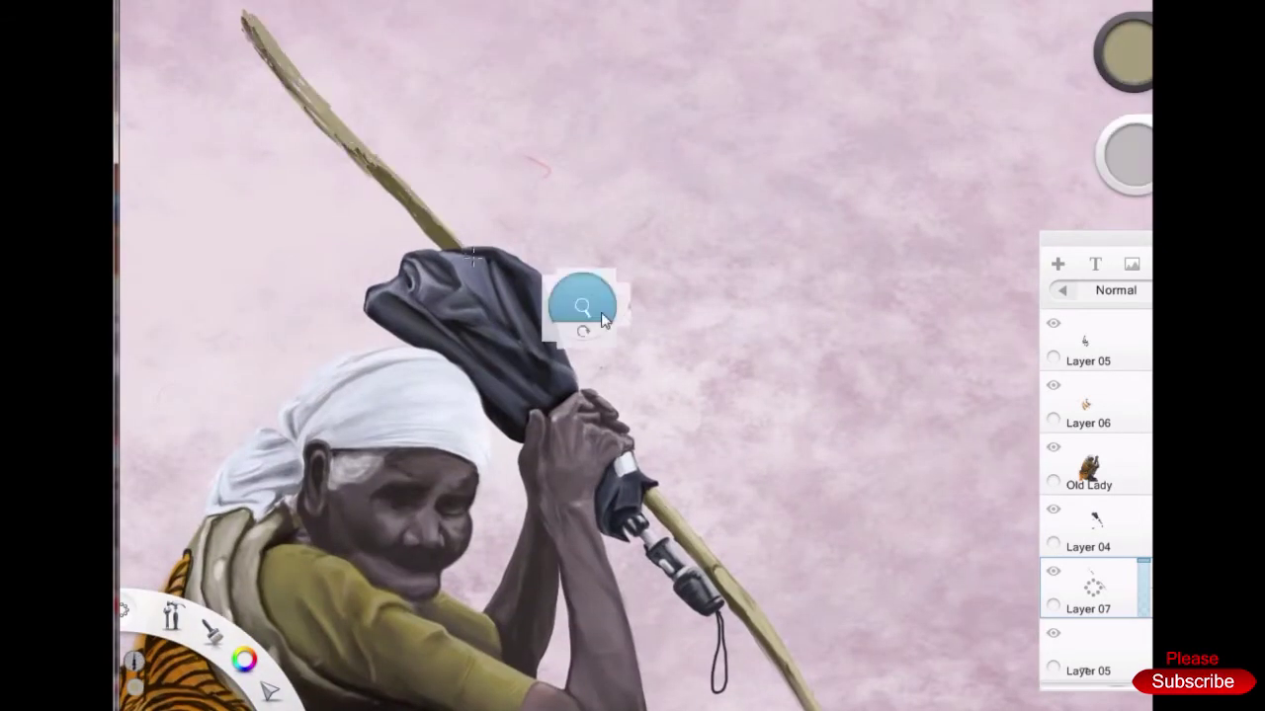
{"action": "left_click_drag", "start_coordinate": [605, 319], "coordinate": [468, 230]}
Shade the upper stick's underside dark olive, add bark knots and brush pale tan highlights along it
{"action": "left_click", "coordinate": [374, 137], "text": "alt"}
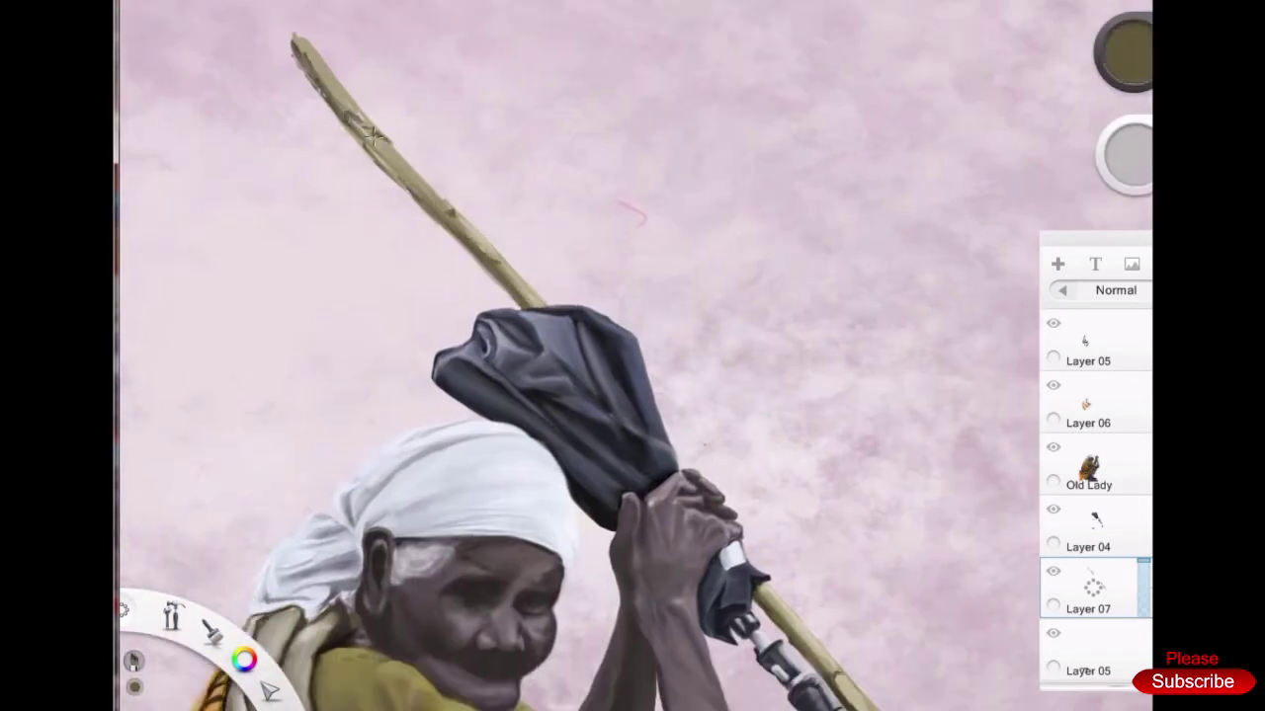
{"action": "left_click_drag", "start_coordinate": [310, 79], "coordinate": [725, 226]}
{"action": "left_click", "coordinate": [725, 225], "text": "alt"}
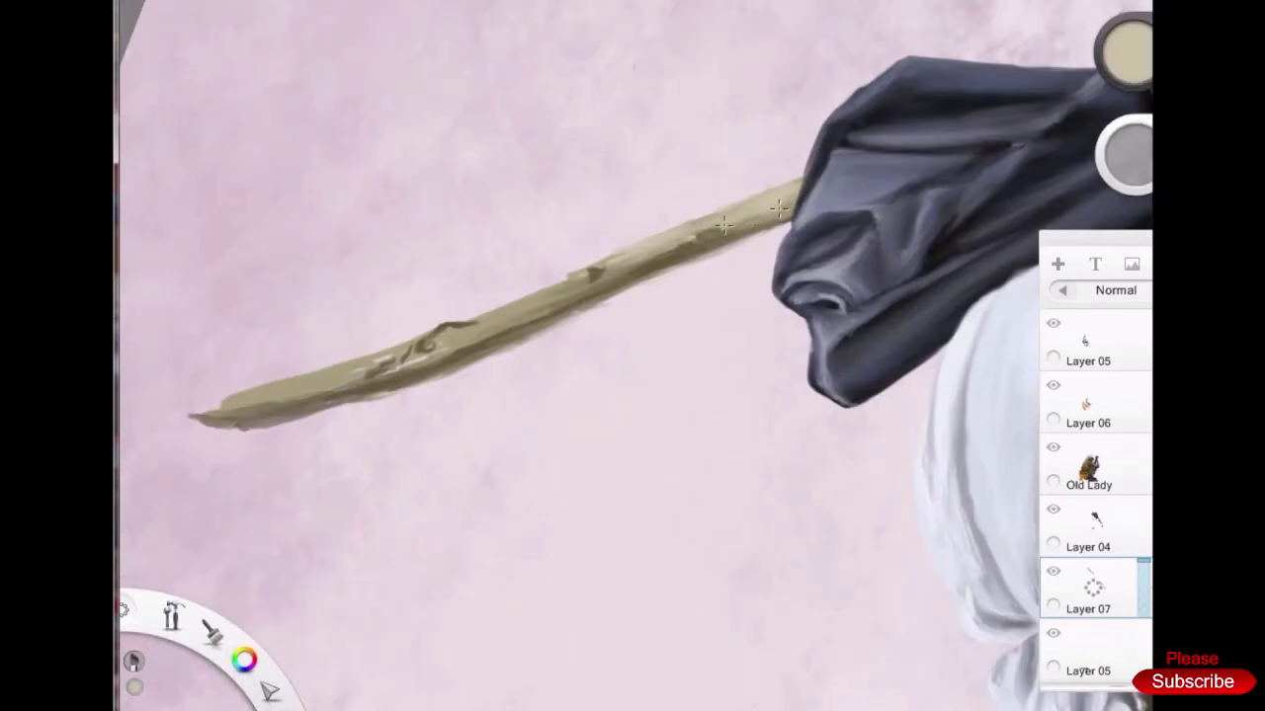
{"action": "left_click_drag", "start_coordinate": [532, 326], "coordinate": [213, 413]}
{"action": "mouse_move", "coordinate": [573, 287]}
{"action": "left_mouse_down"}
{"action": "mouse_move", "coordinate": [259, 409]}
{"action": "mouse_move", "coordinate": [435, 361]}
{"action": "mouse_move", "coordinate": [240, 423]}
{"action": "mouse_move", "coordinate": [504, 348]}
{"action": "left_mouse_up"}
Darken the lower edge and pointed tip of the upper stick with deep olive brown
{"action": "left_click", "coordinate": [420, 346], "text": "alt"}
{"action": "left_click", "coordinate": [329, 405], "text": "alt"}
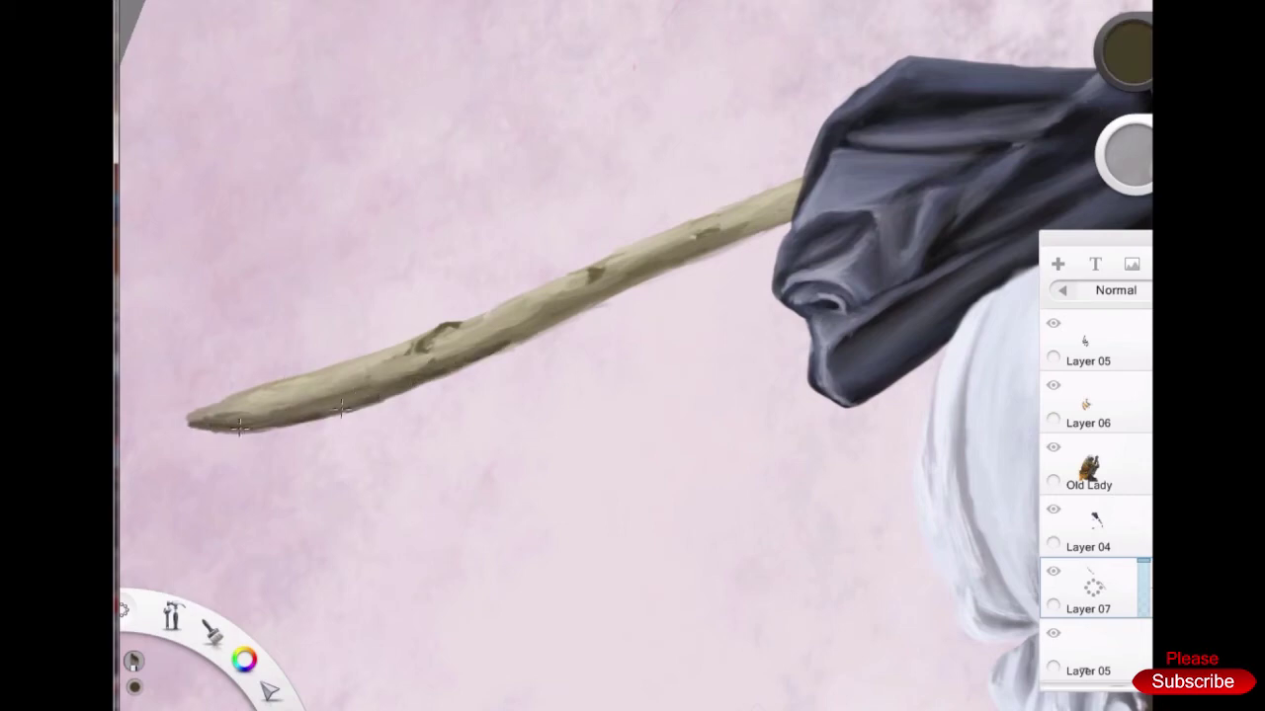
{"action": "left_click_drag", "start_coordinate": [232, 432], "coordinate": [613, 287]}
{"action": "mouse_move", "coordinate": [228, 432]}
{"action": "left_mouse_down"}
{"action": "mouse_move", "coordinate": [508, 268]}
{"action": "mouse_move", "coordinate": [663, 366]}
{"action": "mouse_move", "coordinate": [389, 316]}
{"action": "mouse_move", "coordinate": [578, 509]}
{"action": "left_mouse_up"}
Add white highlights to the umbrella's shaft, connector and pale ring on Layer 04
{"action": "left_click", "coordinate": [578, 508]}
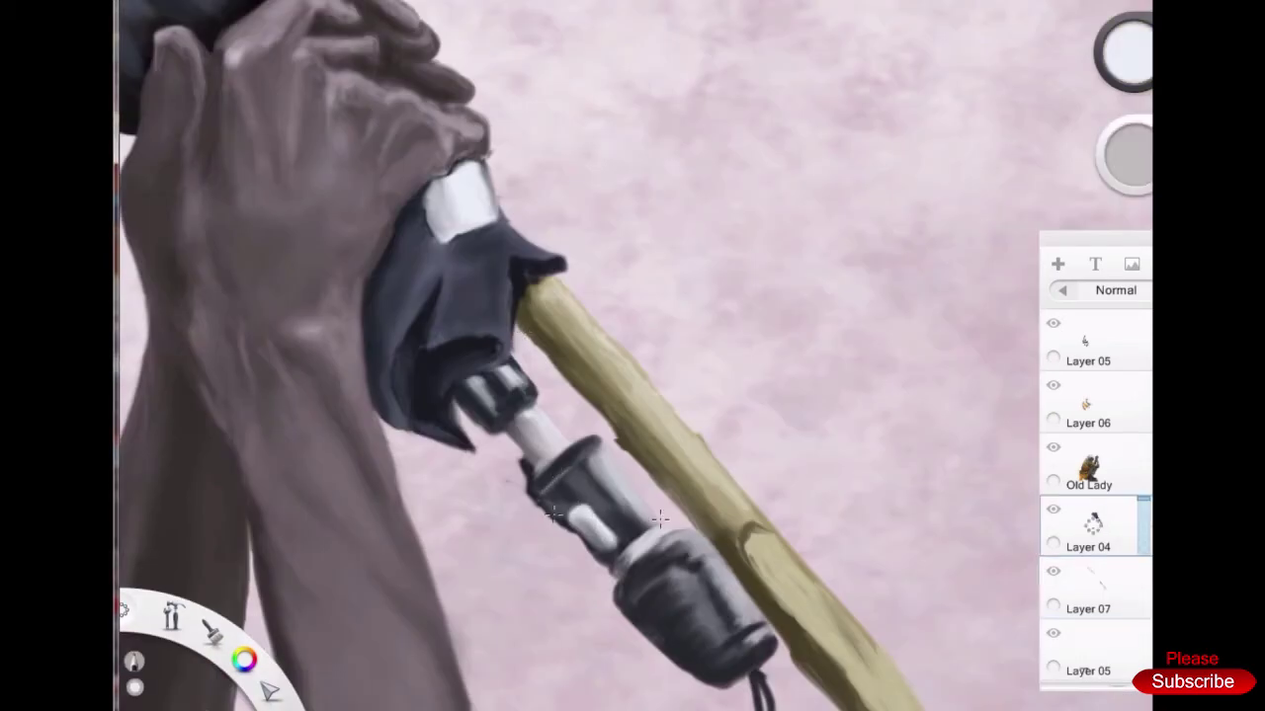
{"action": "left_click_drag", "start_coordinate": [478, 391], "coordinate": [526, 432]}
{"action": "left_click_drag", "start_coordinate": [571, 509], "coordinate": [603, 533]}
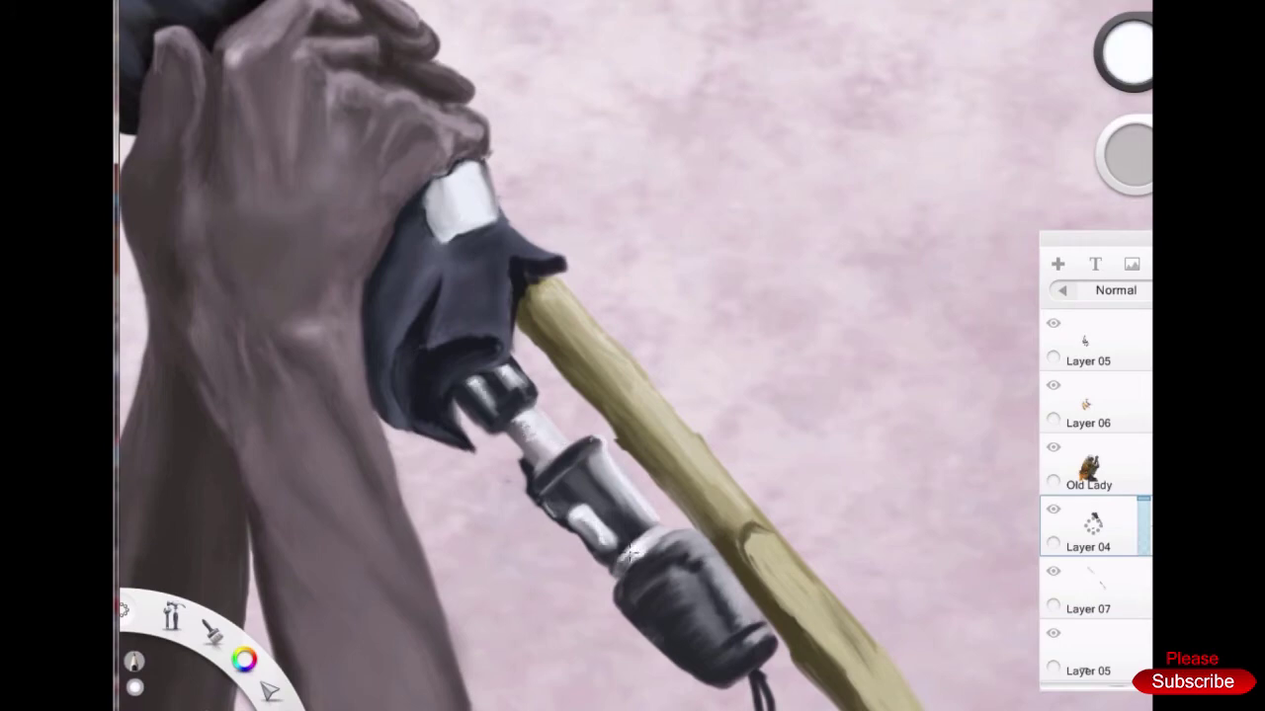
{"action": "scroll", "coordinate": [652, 539], "scroll_direction": "up", "scroll_amount": 2}
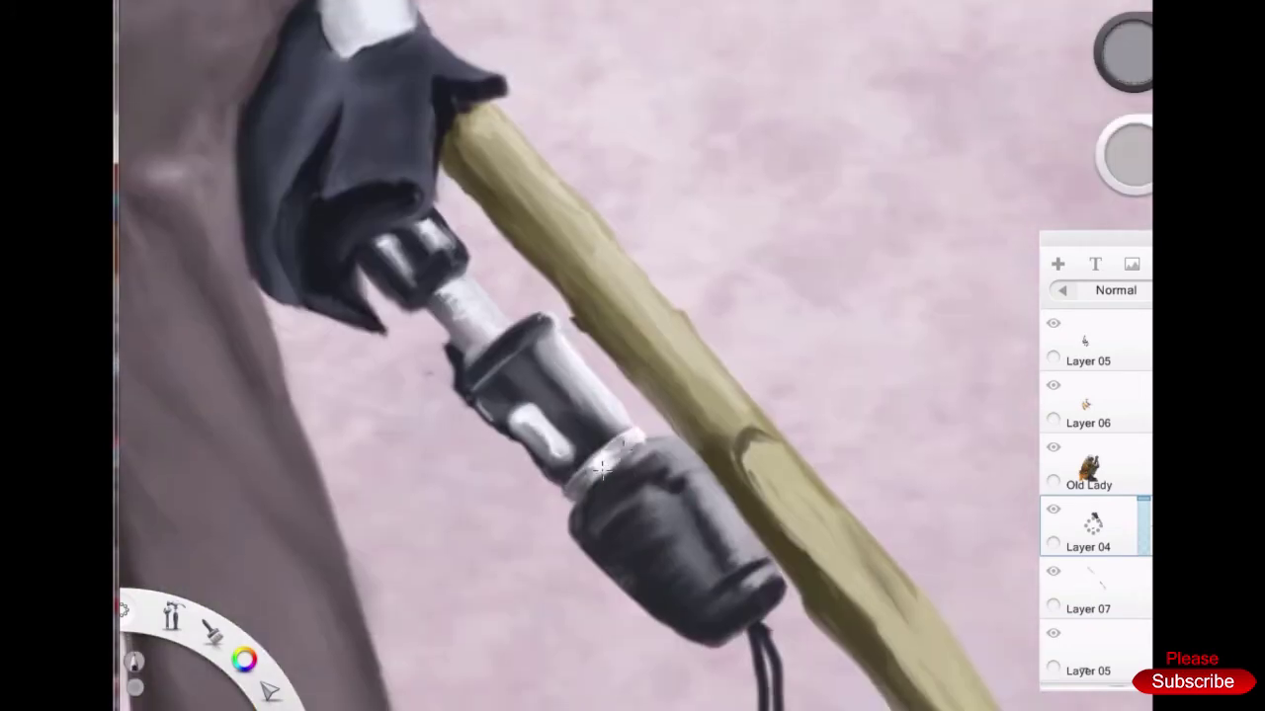
{"action": "left_click", "coordinate": [642, 509], "text": "alt"}
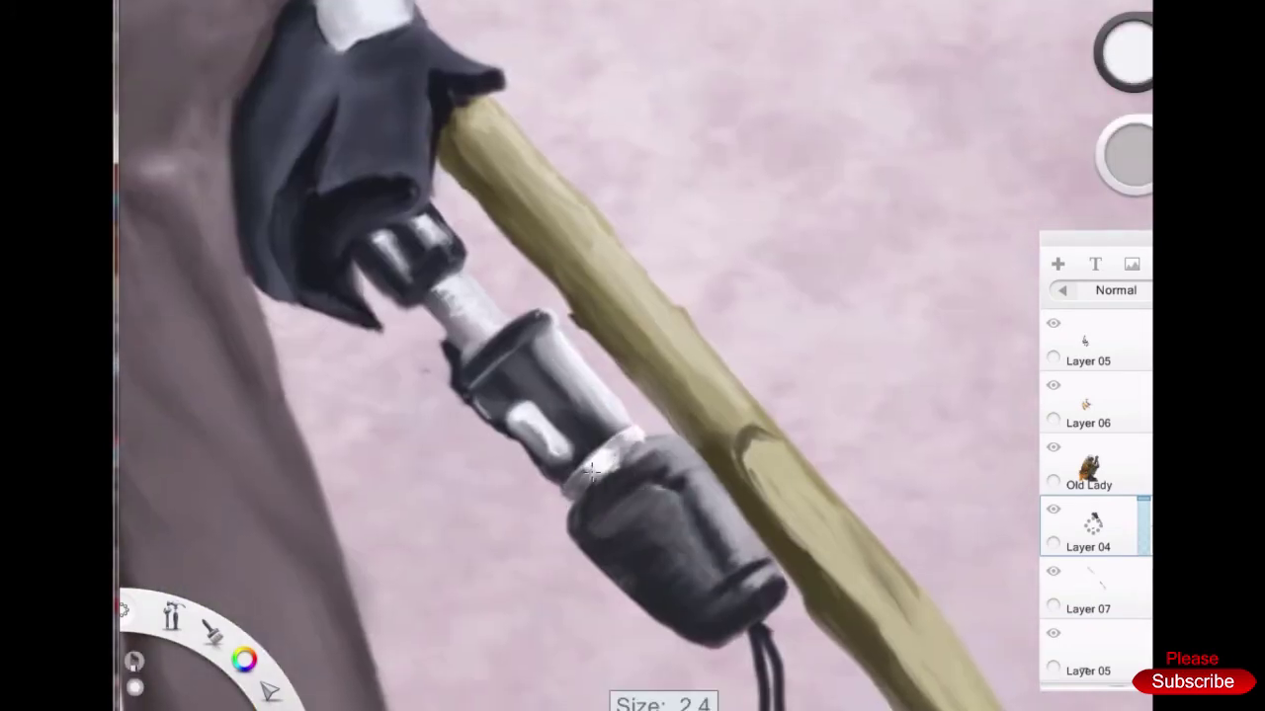
{"action": "scroll", "coordinate": [624, 431], "scroll_direction": "down", "scroll_amount": 5}
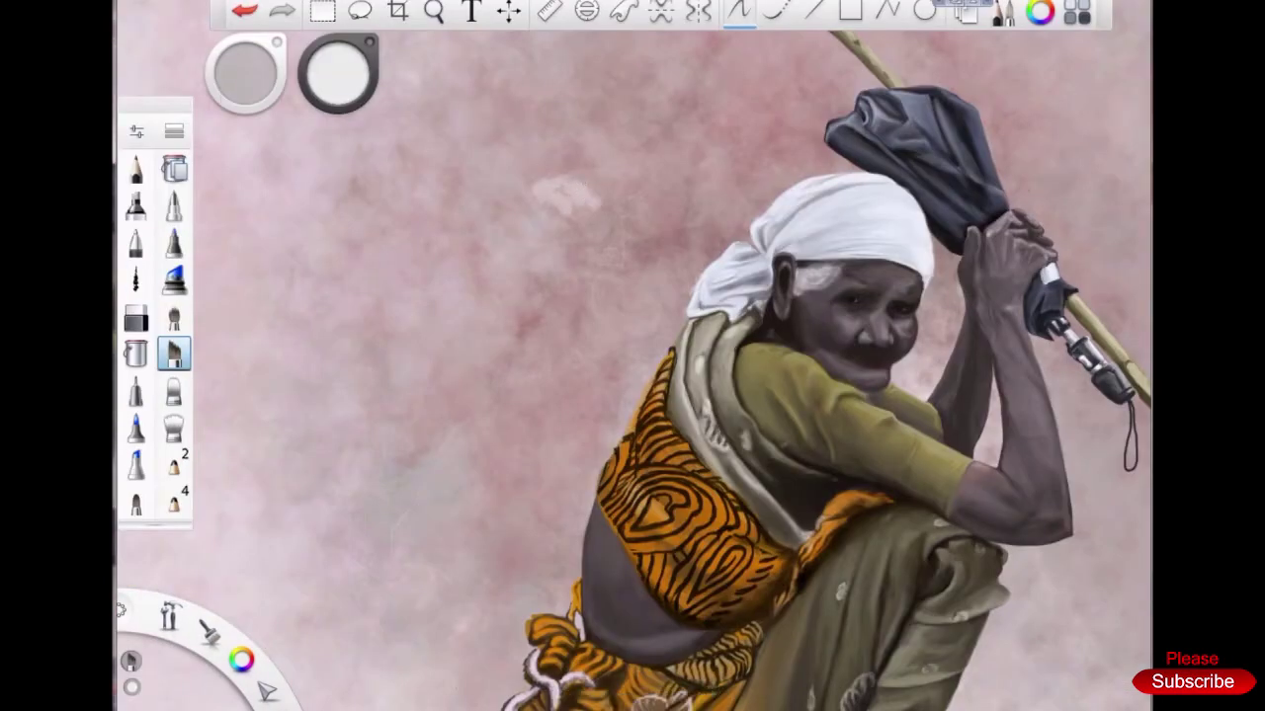
Block in a white goat kid's head top behind the lady, with a grey inner ear and a second raised ear
{"action": "mouse_move", "coordinate": [562, 203]}
{"action": "left_mouse_down"}
{"action": "mouse_move", "coordinate": [551, 186]}
{"action": "mouse_move", "coordinate": [574, 200]}
{"action": "left_mouse_up"}
{"action": "key", "text": "ctrl+b"}
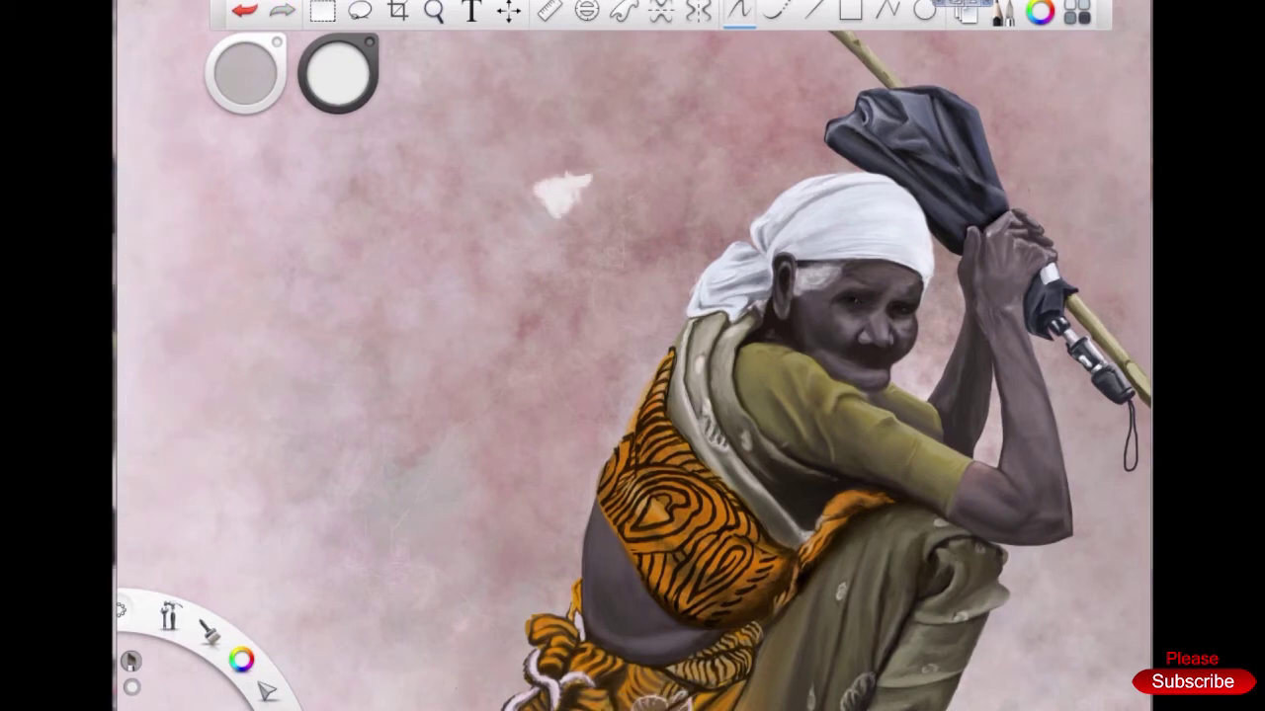
{"action": "left_click_drag", "start_coordinate": [338, 72], "coordinate": [165, 159]}
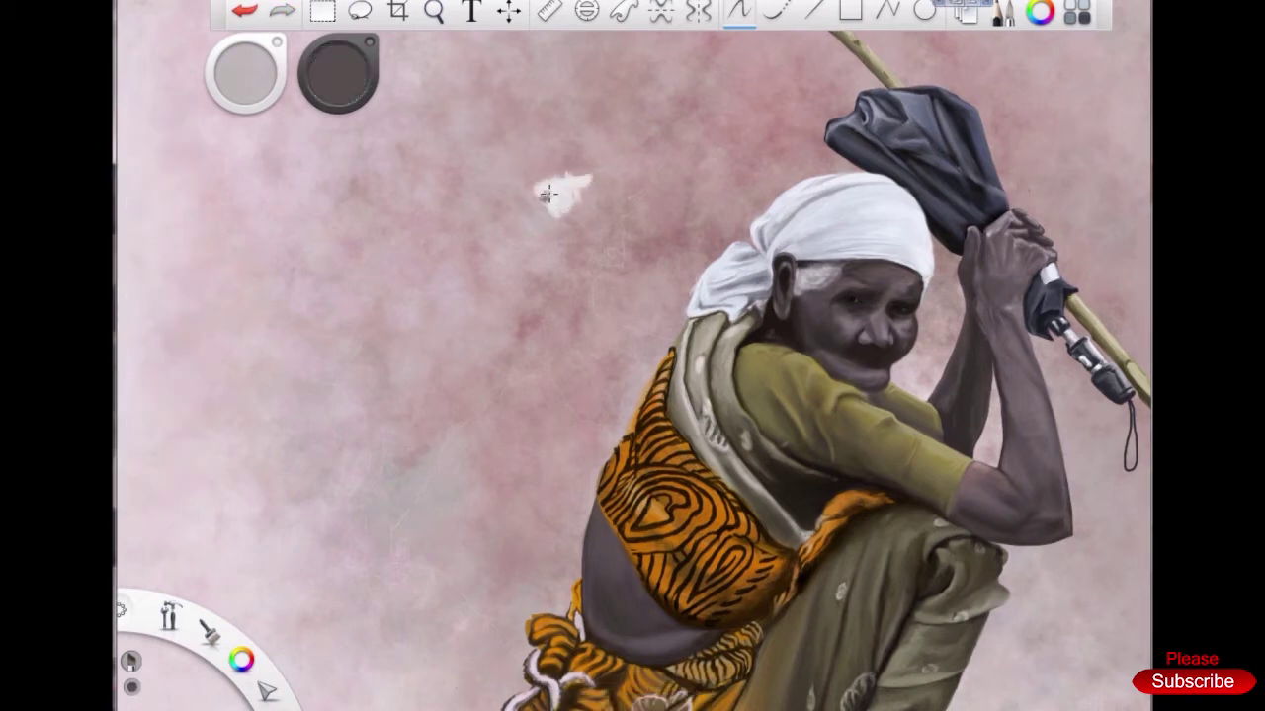
{"action": "left_click", "coordinate": [587, 196], "text": "alt"}
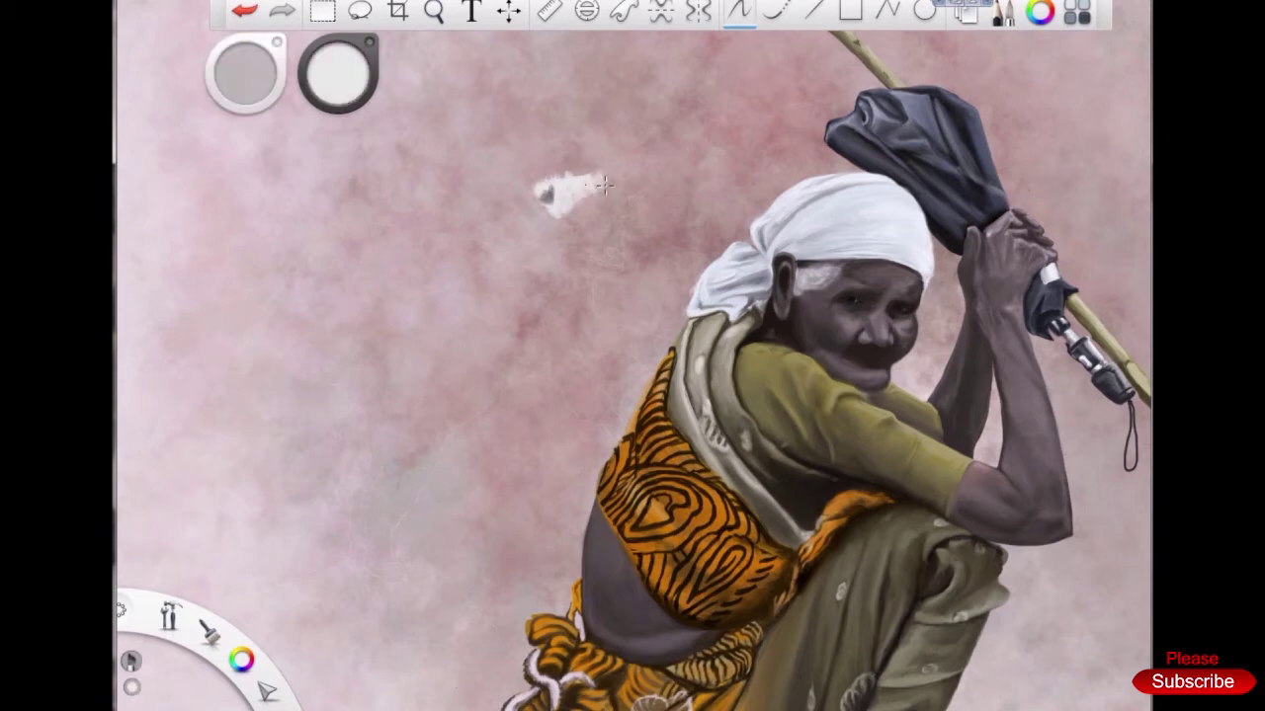
{"action": "left_click_drag", "start_coordinate": [652, 169], "coordinate": [630, 194]}
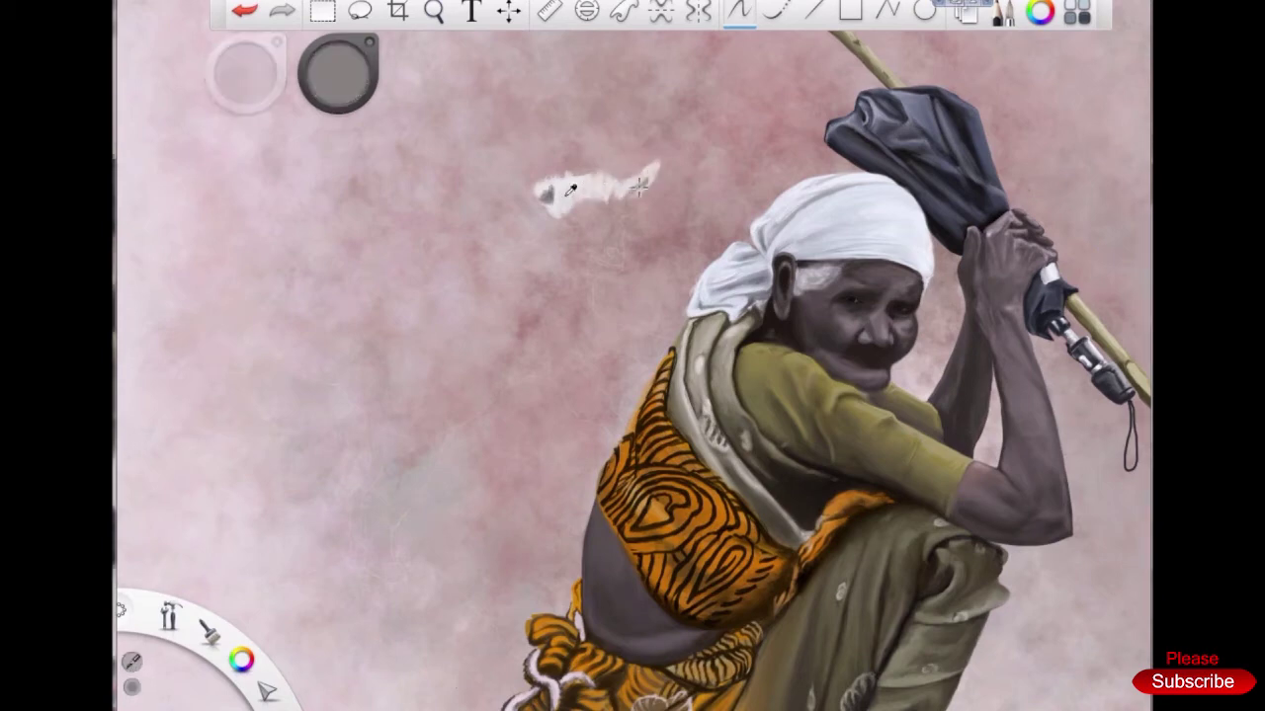
Paint the goat's white face down to the muzzle, with grey inner ears, dark eyes and a dark nostril
{"action": "left_click_drag", "start_coordinate": [338, 73], "coordinate": [312, 117]}
{"action": "mouse_move", "coordinate": [338, 73]}
{"action": "left_mouse_down"}
{"action": "mouse_move", "coordinate": [347, 177]}
{"action": "mouse_move", "coordinate": [278, 93]}
{"action": "mouse_move", "coordinate": [336, 79]}
{"action": "left_mouse_up"}
{"action": "left_click", "coordinate": [338, 73]}
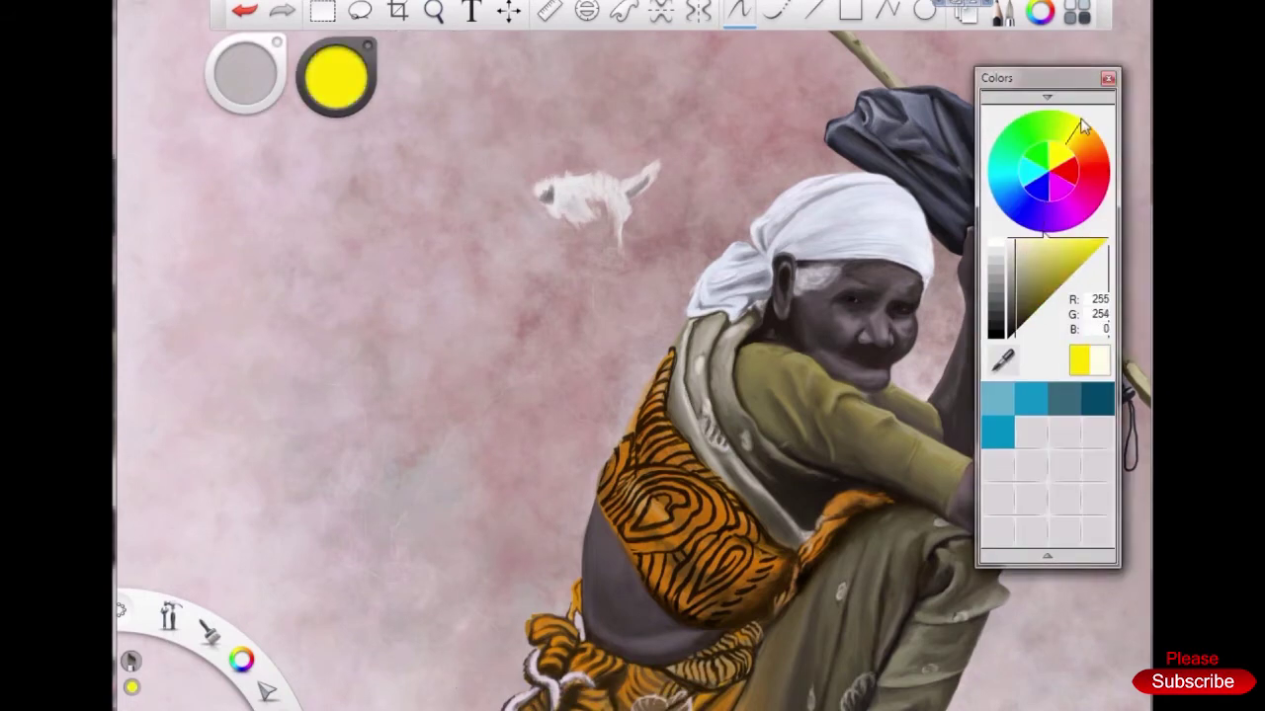
{"action": "left_click", "coordinate": [581, 211], "text": "alt"}
{"action": "left_click_drag", "start_coordinate": [603, 213], "coordinate": [615, 253]}
{"action": "scroll", "coordinate": [474, 268], "scroll_direction": "up", "scroll_amount": 3}
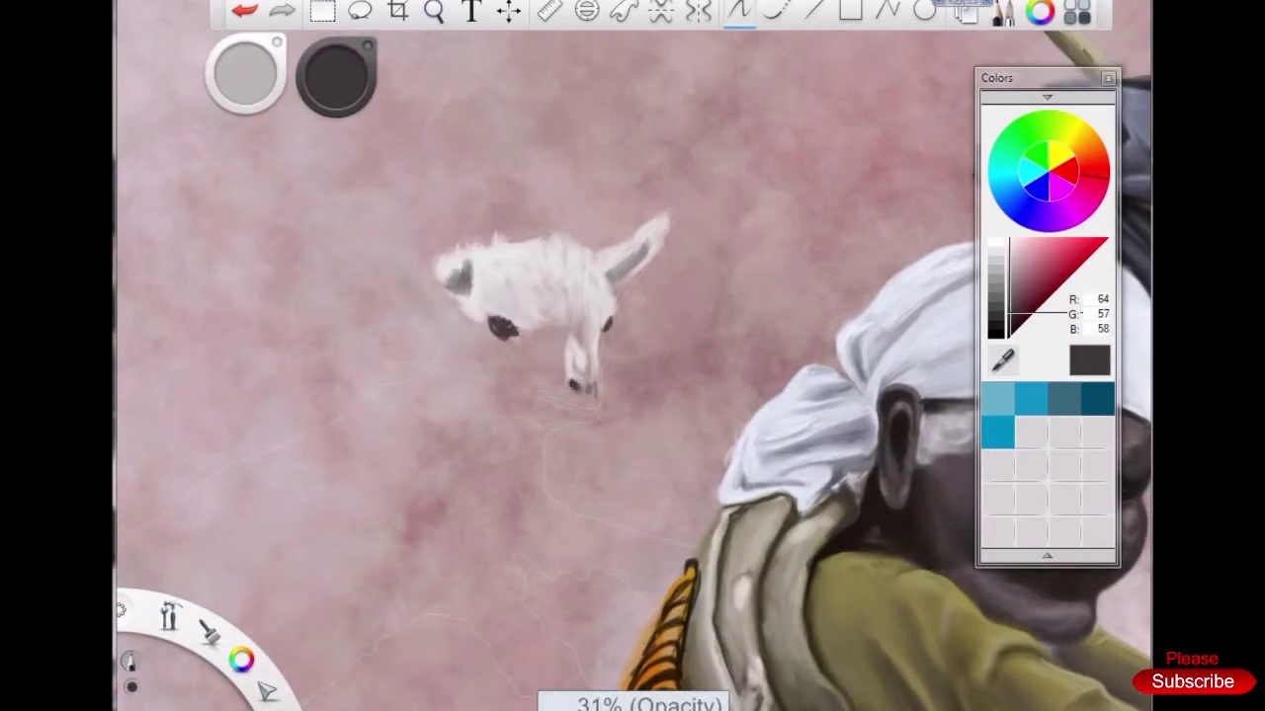
{"action": "left_click", "coordinate": [544, 351], "text": "alt"}
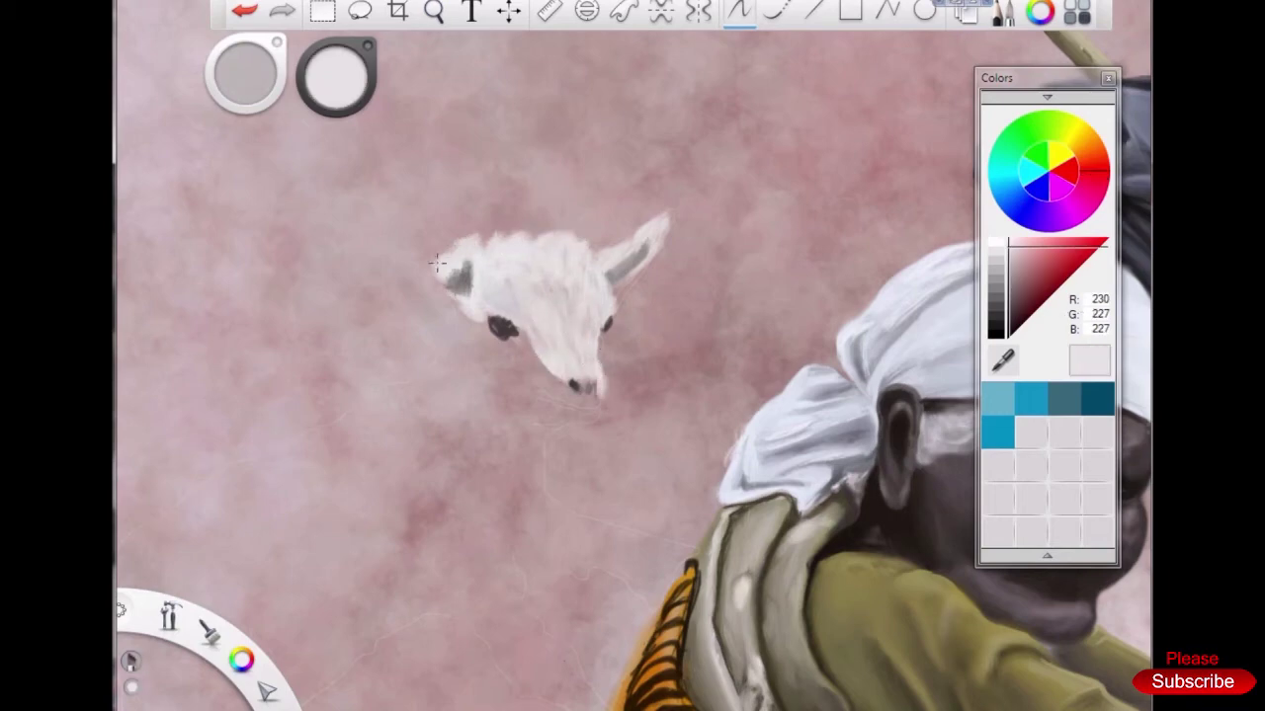
Brush white fur down the goat's cheek and neck and shade its forehead with soft grey
{"action": "left_click", "coordinate": [466, 388], "text": "alt"}
{"action": "left_click_drag", "start_coordinate": [466, 389], "coordinate": [508, 271]}
{"action": "left_click", "coordinate": [539, 301], "text": "alt"}
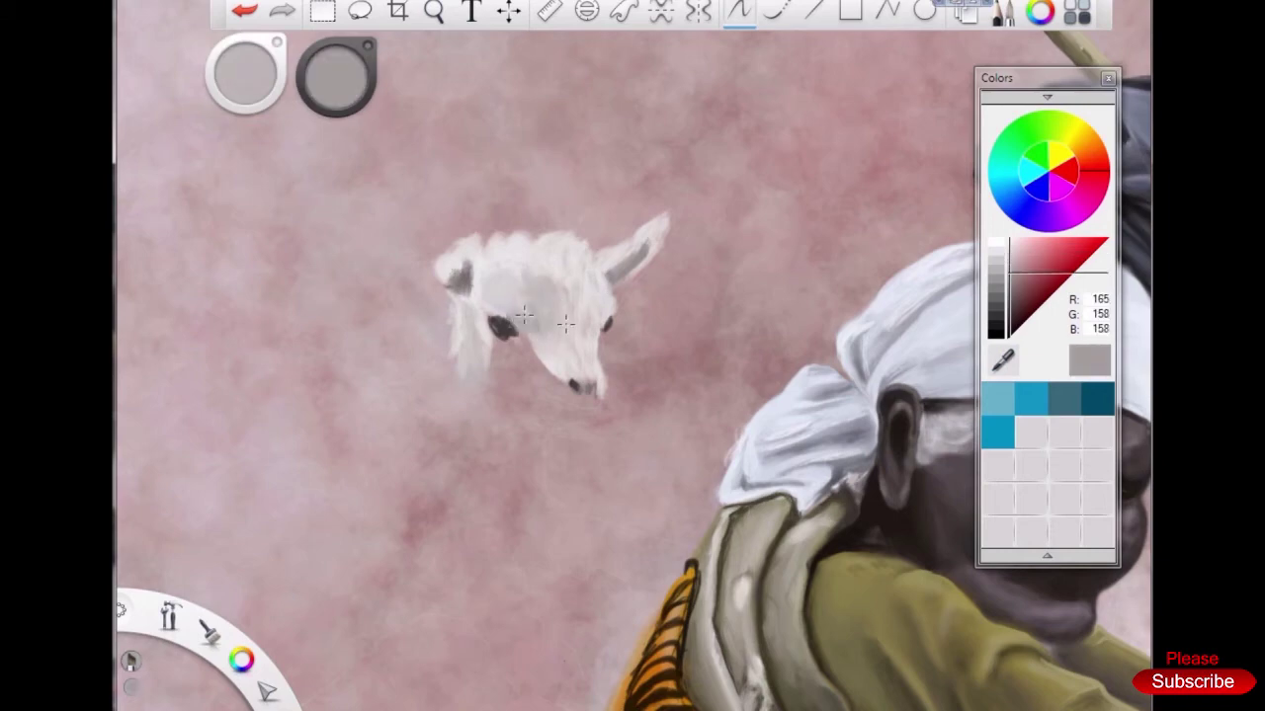
{"action": "left_click", "coordinate": [476, 348], "text": "alt"}
{"action": "left_click_drag", "start_coordinate": [466, 354], "coordinate": [427, 399]}
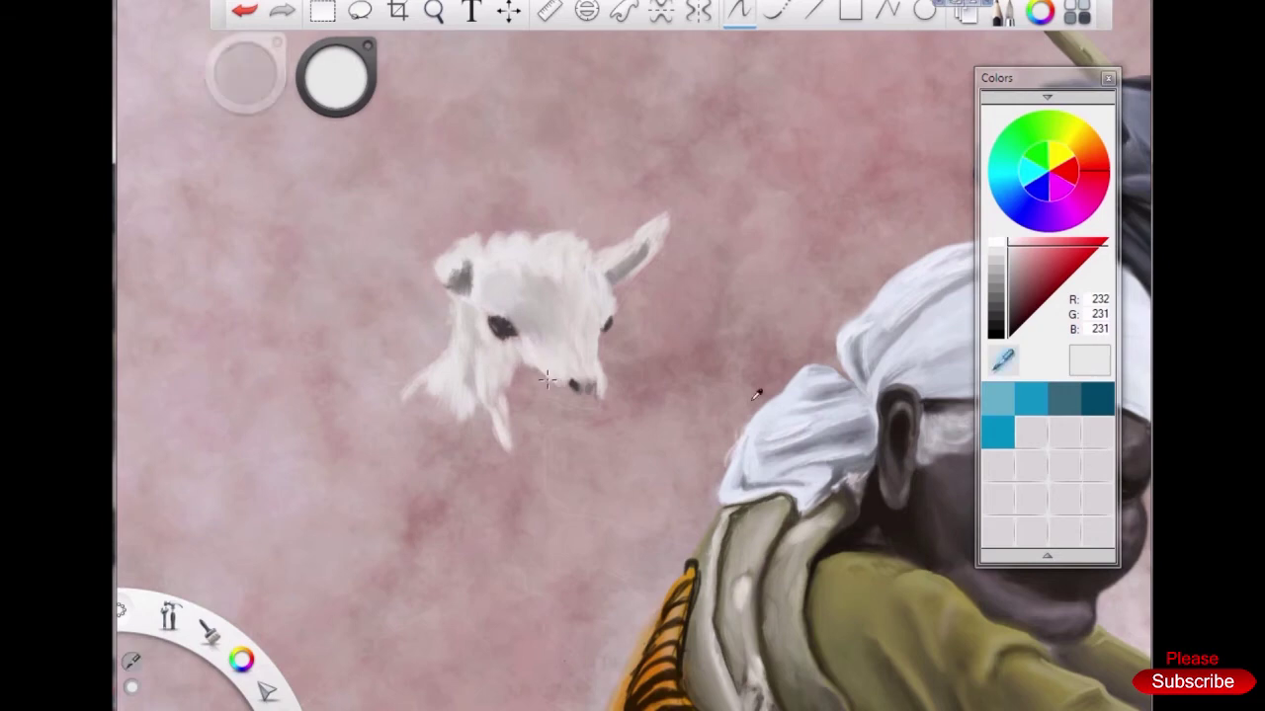
Paint the goat's dark grey nose and mouth line and start a pale chin below it
{"action": "left_click", "coordinate": [585, 384], "text": "alt"}
{"action": "left_click_drag", "start_coordinate": [585, 387], "coordinate": [593, 417]}
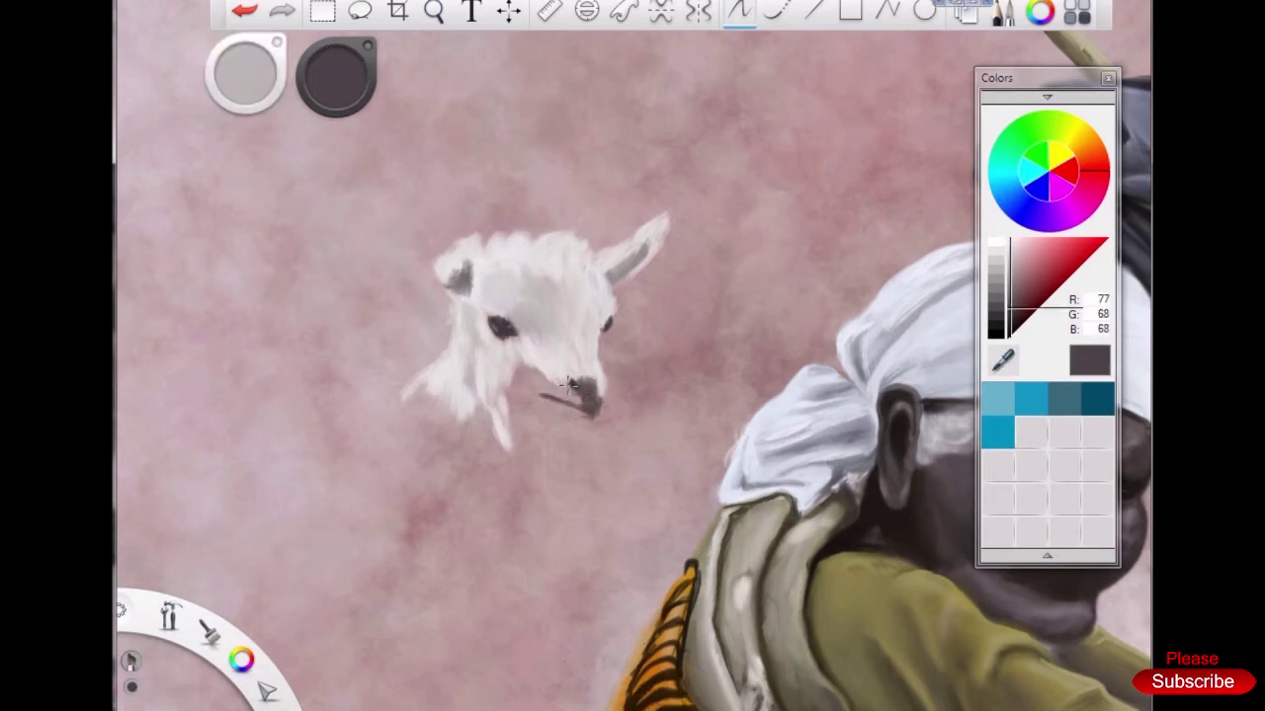
{"action": "left_click", "coordinate": [516, 375], "text": "alt"}
{"action": "left_click", "coordinate": [550, 423], "text": "alt"}
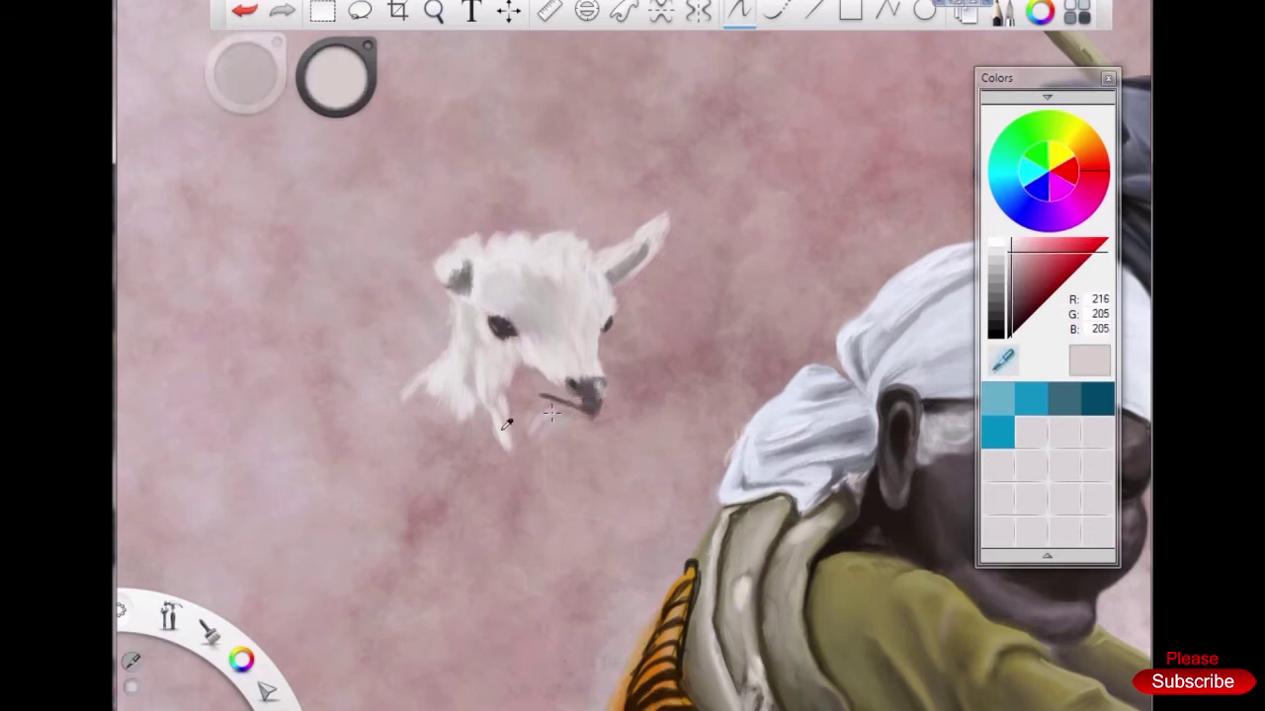
Fill the goat's jaw, throat and chin with pale white fur sampled from its cheek
{"action": "scroll", "coordinate": [507, 396], "scroll_direction": "down", "scroll_amount": 5}
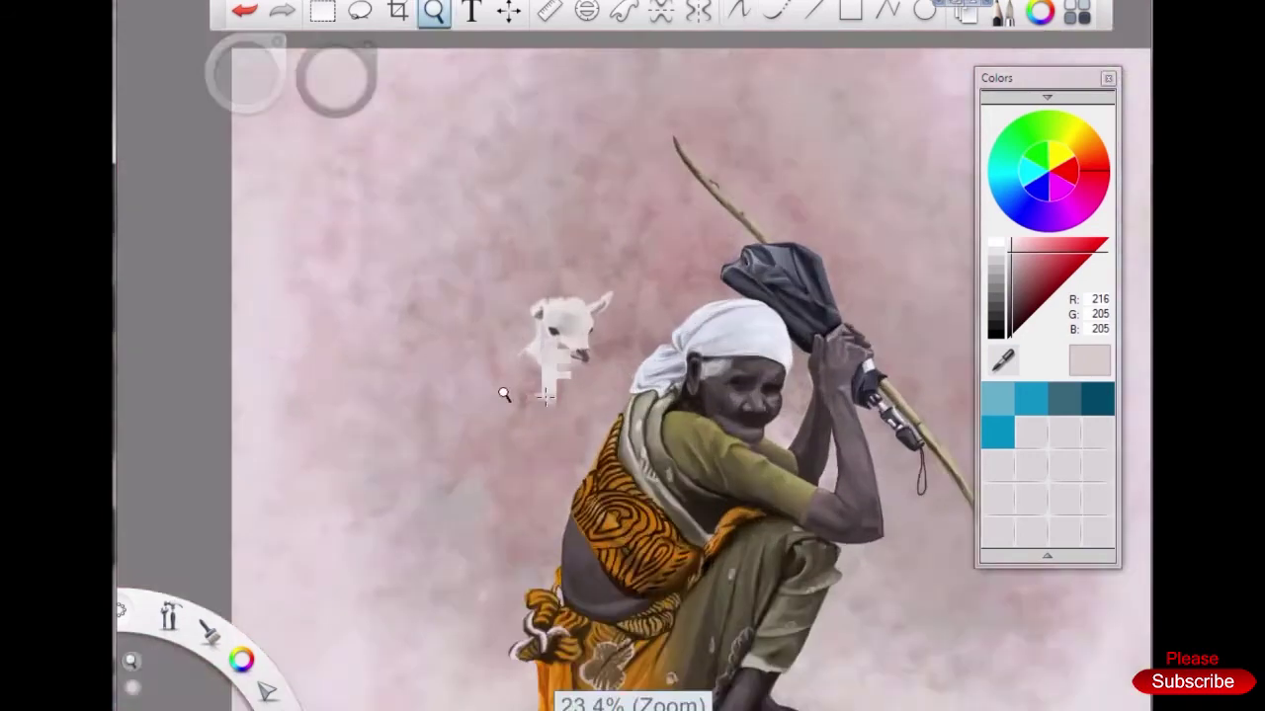
{"action": "scroll", "coordinate": [508, 395], "scroll_direction": "up", "scroll_amount": 6}
{"action": "left_click", "coordinate": [499, 370], "text": "alt"}
{"action": "left_click_drag", "start_coordinate": [427, 400], "coordinate": [543, 452]}
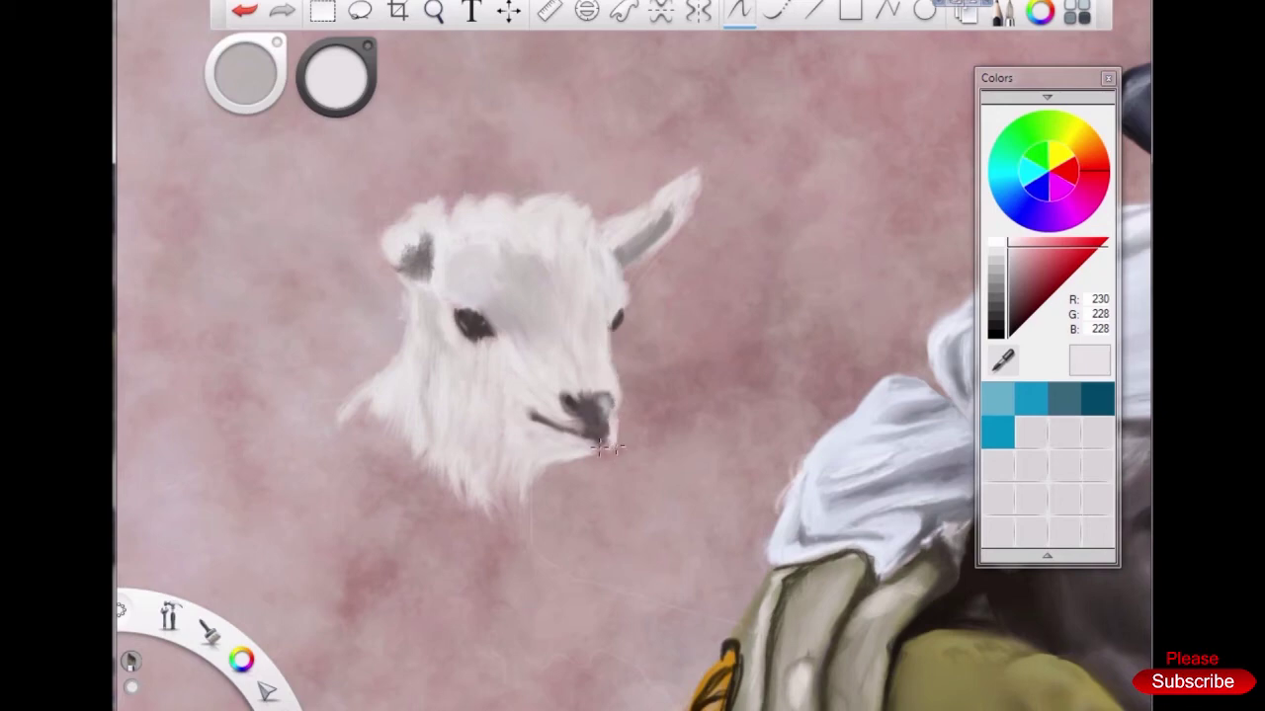
{"action": "key", "text": "bracketleft"}
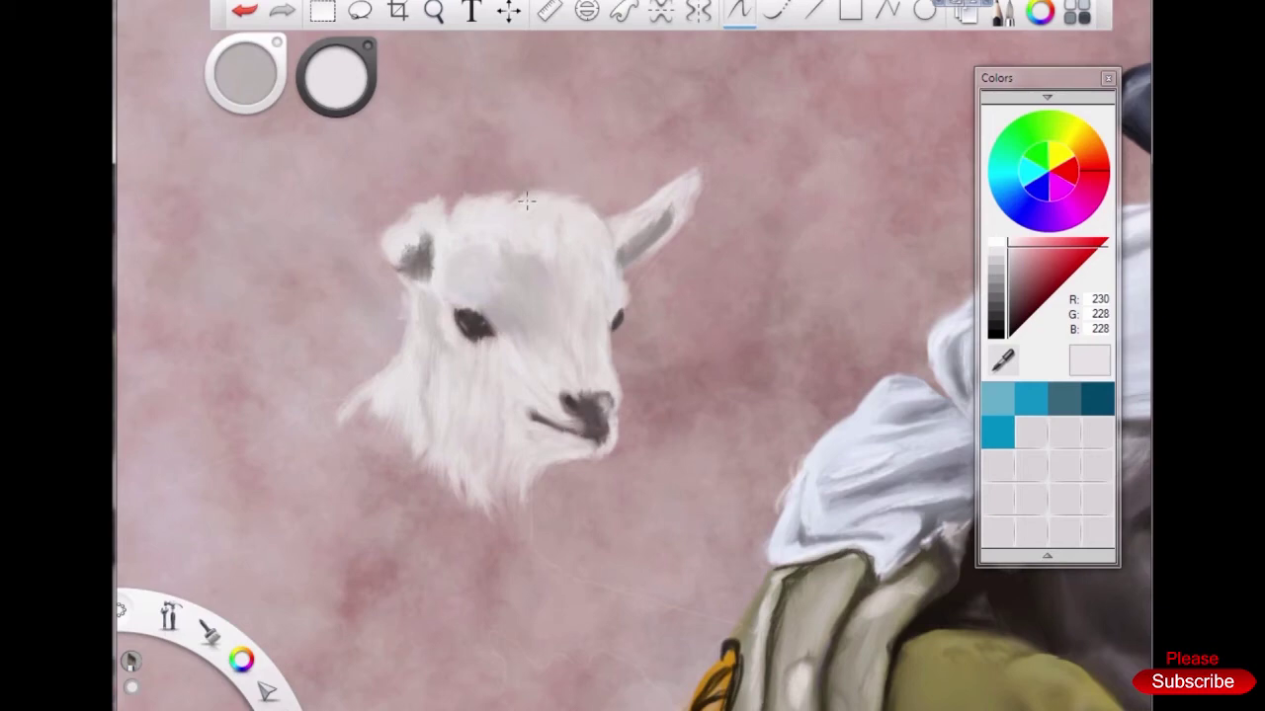
Highlight the goat's forehead with pure white and brush white fur strands along the back of its neck
{"action": "left_click", "coordinate": [334, 84]}
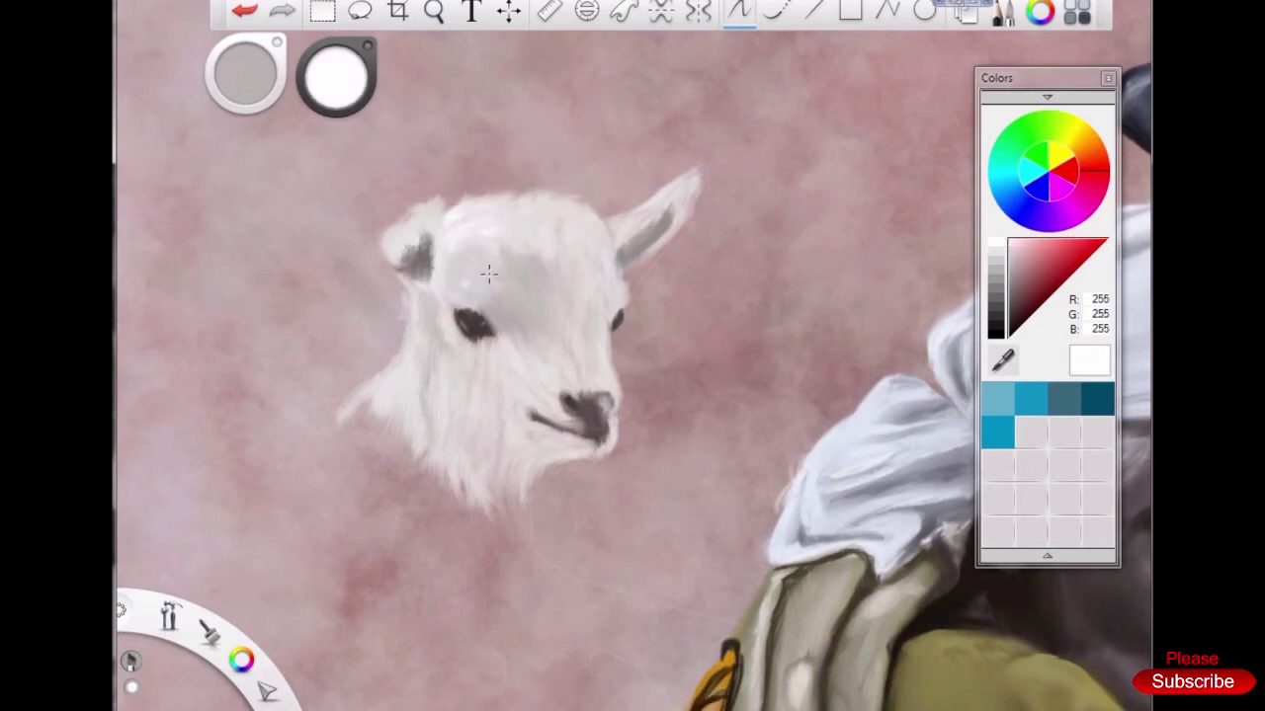
{"action": "key", "text": "Home"}
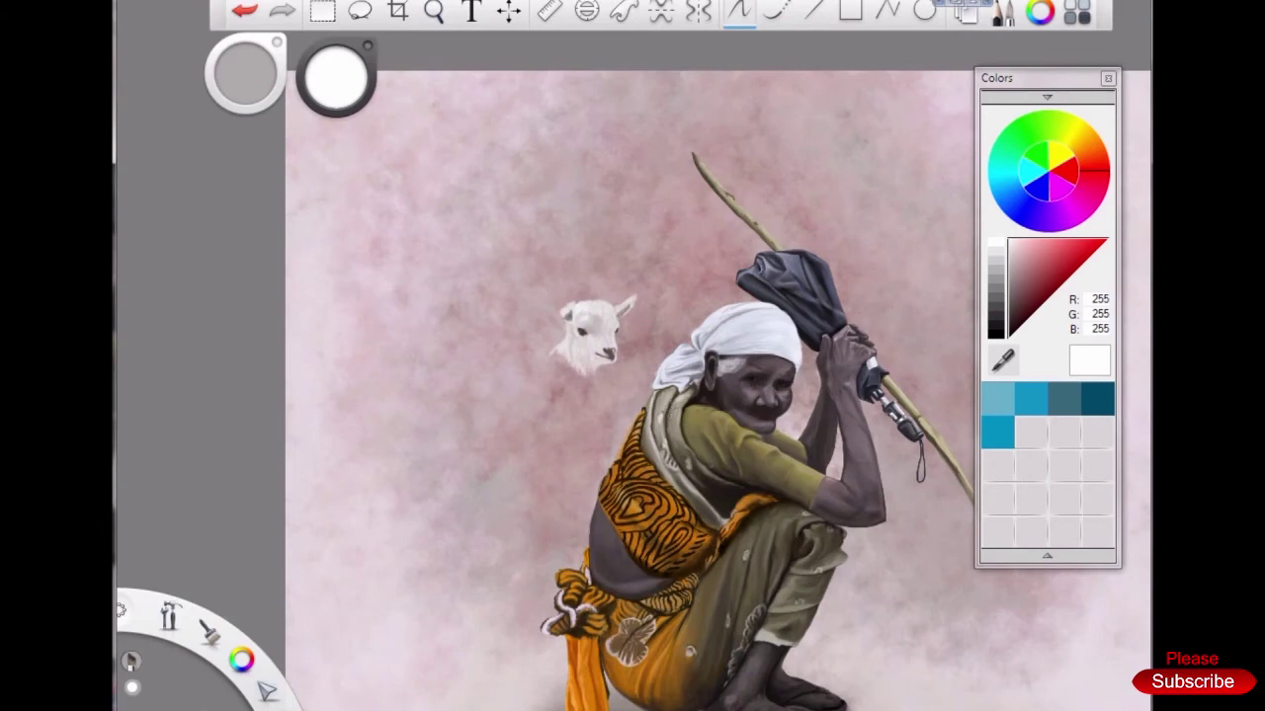
{"action": "key", "text": "ctrl+equal"}
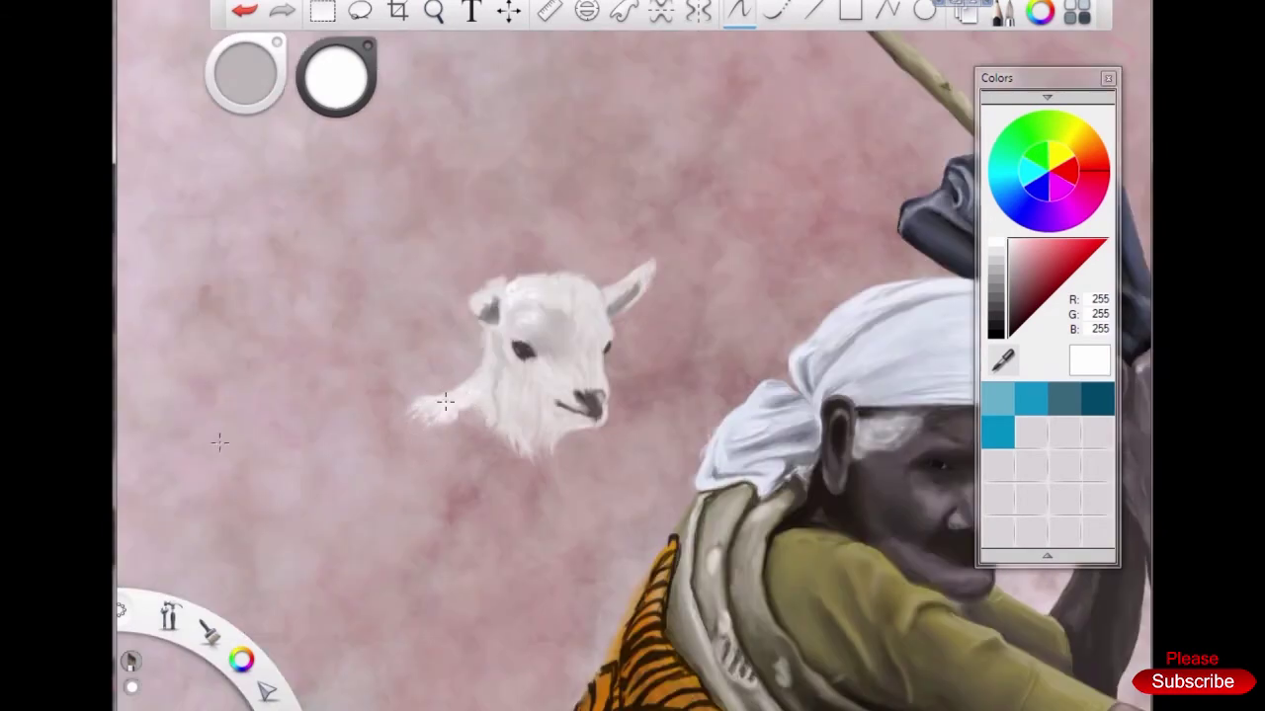
{"action": "mouse_move", "coordinate": [465, 408]}
{"action": "left_mouse_down"}
{"action": "mouse_move", "coordinate": [421, 425]}
{"action": "mouse_move", "coordinate": [479, 405]}
{"action": "mouse_move", "coordinate": [488, 444]}
{"action": "mouse_move", "coordinate": [500, 411]}
{"action": "mouse_move", "coordinate": [477, 441]}
{"action": "left_mouse_up"}
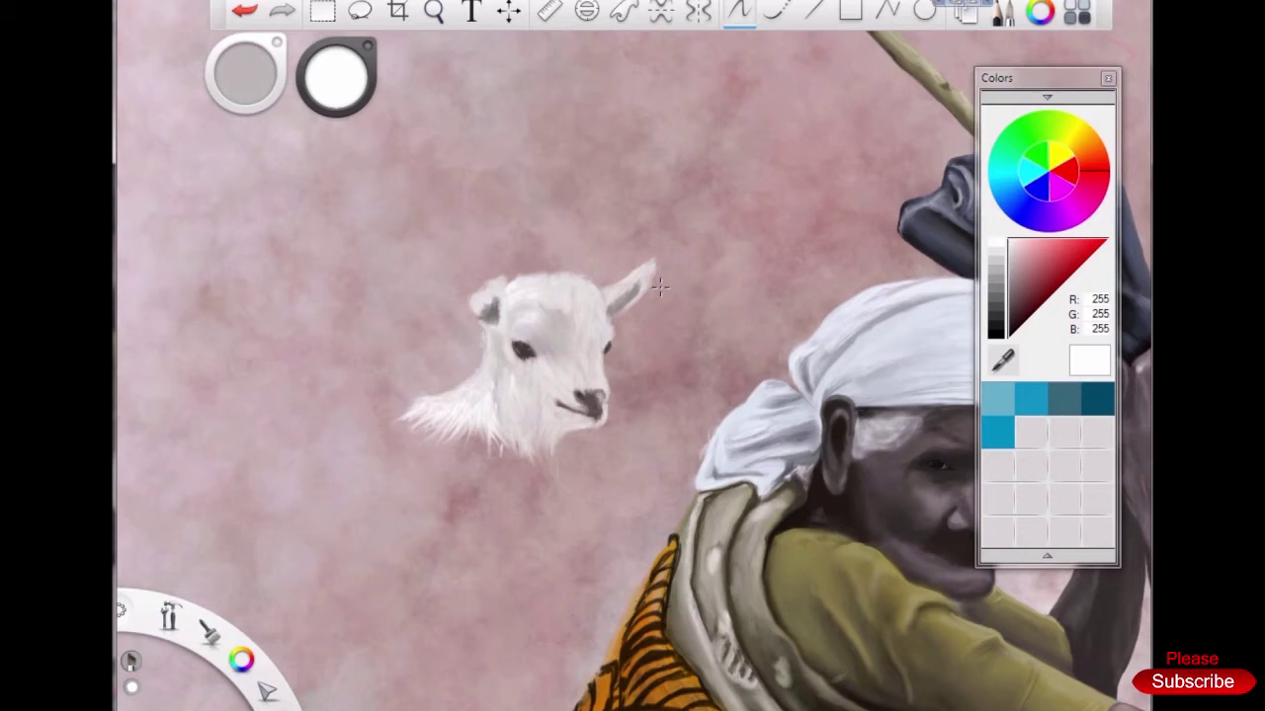
Extend the goat's neck fur downward below the cheek and throat with sampled off-white strands
{"action": "left_click", "coordinate": [487, 419], "text": "alt"}
{"action": "mouse_move", "coordinate": [481, 420]}
{"action": "left_mouse_down"}
{"action": "mouse_move", "coordinate": [465, 452]}
{"action": "mouse_move", "coordinate": [511, 480]}
{"action": "left_mouse_up"}
{"action": "mouse_move", "coordinate": [542, 437]}
{"action": "left_mouse_down"}
{"action": "mouse_move", "coordinate": [548, 474]}
{"action": "mouse_move", "coordinate": [508, 437]}
{"action": "mouse_move", "coordinate": [538, 489]}
{"action": "left_mouse_up"}
{"action": "left_click", "coordinate": [542, 447], "text": "alt"}
{"action": "left_click", "coordinate": [542, 449], "text": "alt"}
{"action": "left_click", "coordinate": [567, 428], "text": "alt"}
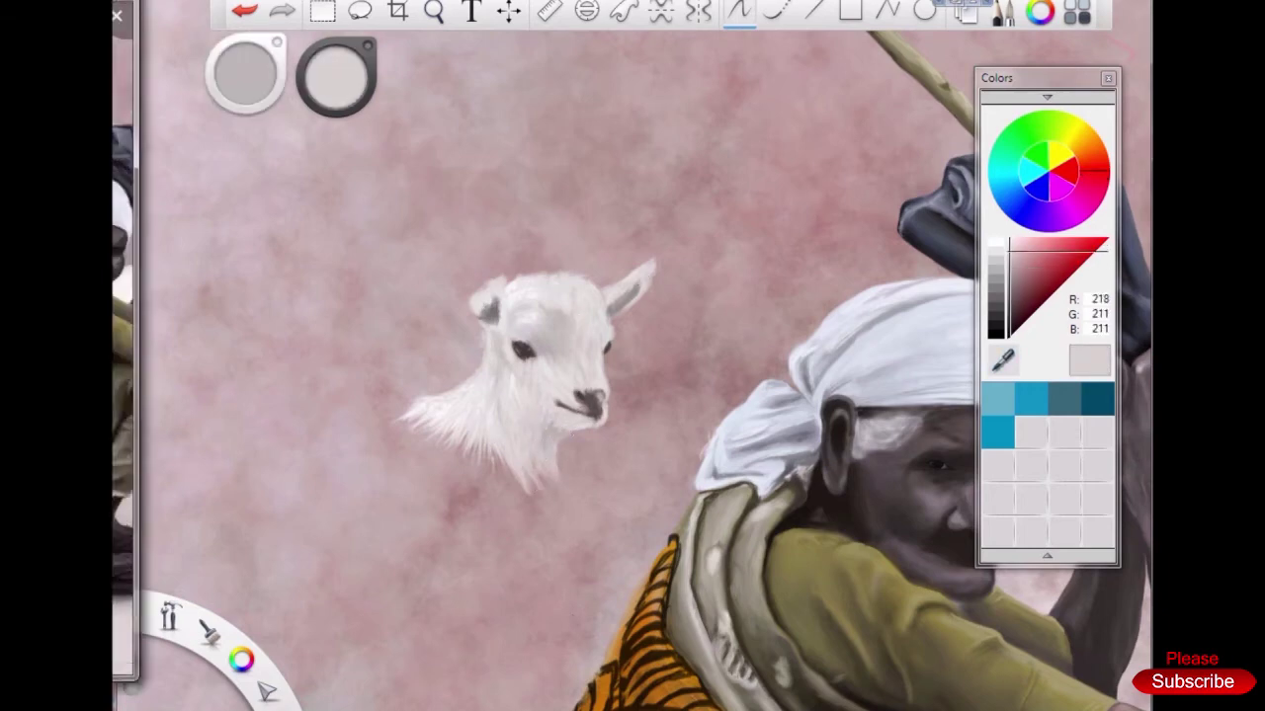
Brush long, thin pale grey strands down the goat's chest below the neck
{"action": "left_click_drag", "start_coordinate": [555, 477], "coordinate": [561, 598]}
{"action": "mouse_move", "coordinate": [533, 482]}
{"action": "left_mouse_down"}
{"action": "mouse_move", "coordinate": [526, 542]}
{"action": "mouse_move", "coordinate": [520, 513]}
{"action": "left_mouse_up"}
{"action": "mouse_move", "coordinate": [533, 462]}
{"action": "left_mouse_down"}
{"action": "mouse_move", "coordinate": [535, 514]}
{"action": "mouse_move", "coordinate": [524, 518]}
{"action": "left_mouse_up"}
{"action": "left_click_drag", "start_coordinate": [531, 506], "coordinate": [534, 545]}
{"action": "left_click_drag", "start_coordinate": [518, 490], "coordinate": [525, 552]}
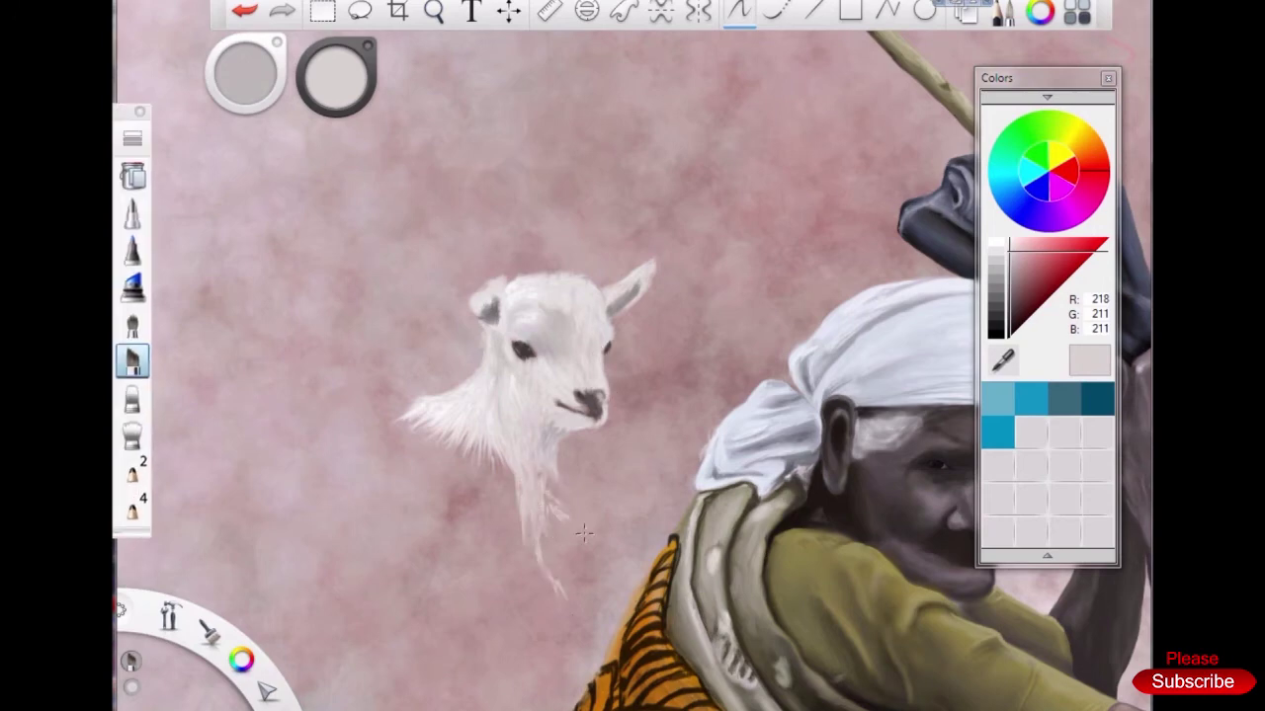
Paint the goat's far foreleg in pale grey, reaching from the chest to the lady's shoulder cloth
{"action": "left_click", "coordinate": [572, 512], "text": "alt"}
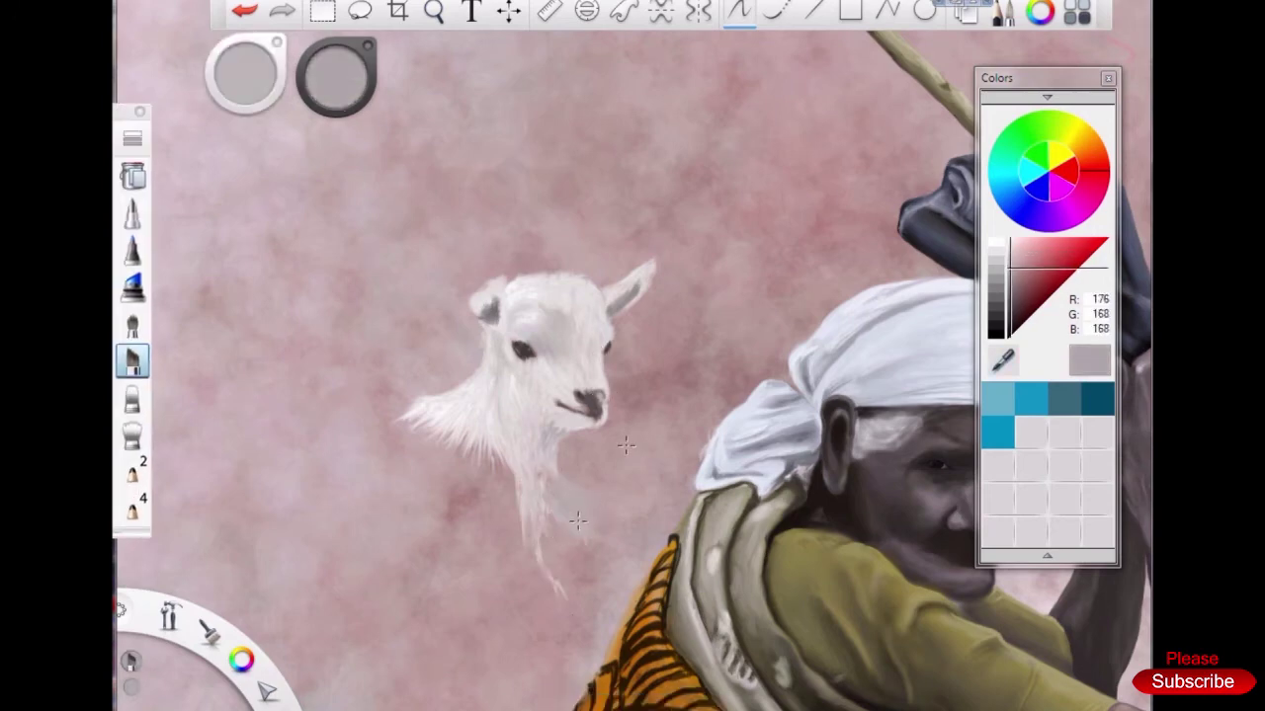
{"action": "left_click", "coordinate": [576, 519], "text": "alt"}
{"action": "mouse_move", "coordinate": [585, 511]}
{"action": "left_mouse_down"}
{"action": "mouse_move", "coordinate": [664, 504]}
{"action": "mouse_move", "coordinate": [678, 523]}
{"action": "mouse_move", "coordinate": [648, 527]}
{"action": "left_mouse_up"}
{"action": "left_click", "coordinate": [586, 506], "text": "alt"}
{"action": "left_click", "coordinate": [598, 515], "text": "alt"}
{"action": "mouse_move", "coordinate": [549, 504]}
{"action": "left_mouse_down"}
{"action": "mouse_move", "coordinate": [597, 527]}
{"action": "mouse_move", "coordinate": [678, 533]}
{"action": "left_mouse_up"}
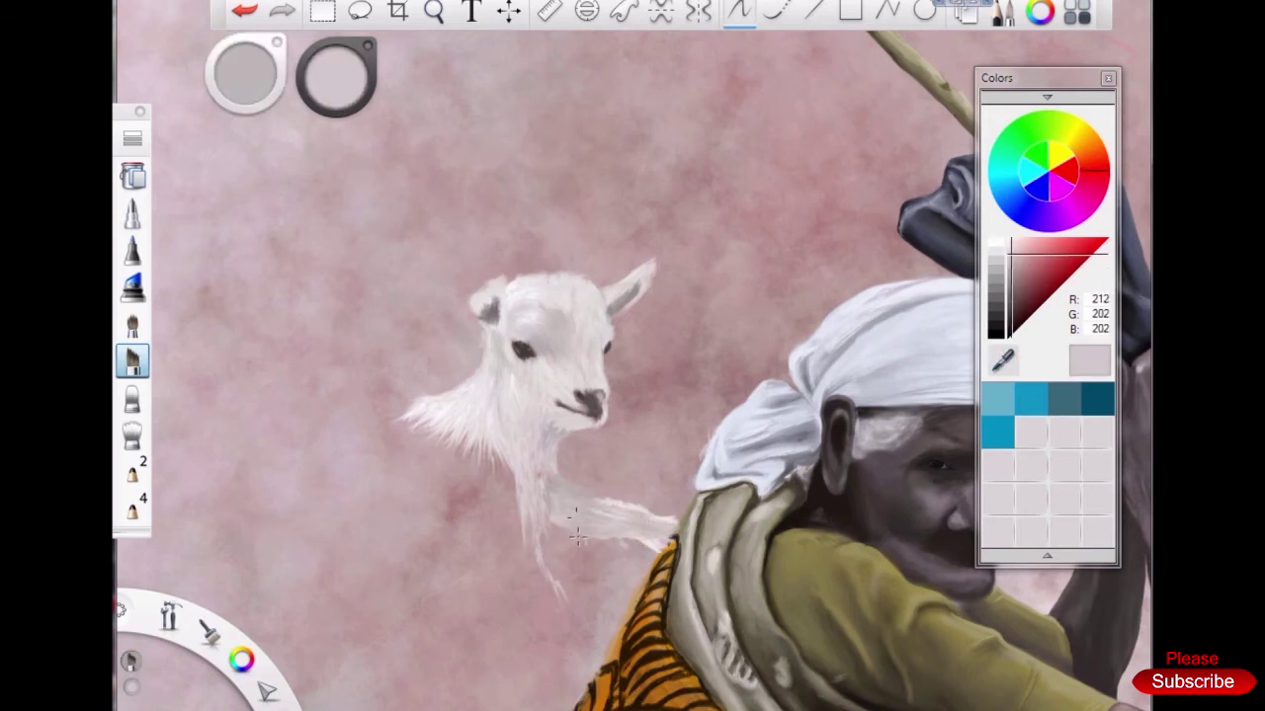
Fill in the goat's chest and the base of its far foreleg with sampled pale and darker greys
{"action": "left_click", "coordinate": [578, 512], "text": "alt"}
{"action": "left_click", "coordinate": [573, 509], "text": "alt"}
{"action": "mouse_move", "coordinate": [561, 464]}
{"action": "left_mouse_down"}
{"action": "mouse_move", "coordinate": [571, 561]}
{"action": "mouse_move", "coordinate": [580, 500]}
{"action": "mouse_move", "coordinate": [572, 490]}
{"action": "mouse_move", "coordinate": [554, 506]}
{"action": "mouse_move", "coordinate": [574, 529]}
{"action": "mouse_move", "coordinate": [609, 513]}
{"action": "left_mouse_up"}
{"action": "left_click", "coordinate": [542, 538], "text": "alt"}
{"action": "left_click", "coordinate": [545, 521], "text": "alt"}
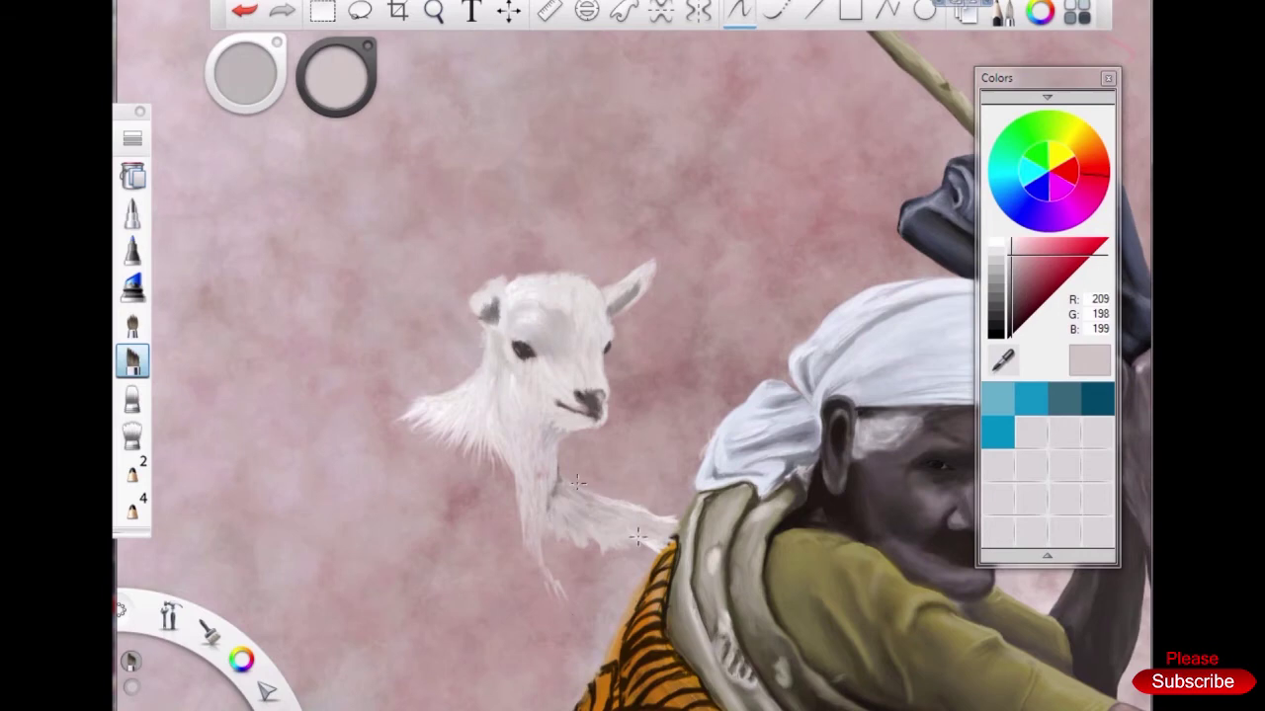
{"action": "scroll", "coordinate": [578, 484], "scroll_direction": "down", "scroll_amount": 3}
{"action": "scroll", "coordinate": [569, 474], "scroll_direction": "up", "scroll_amount": 2}
{"action": "left_click", "coordinate": [560, 472], "text": "alt"}
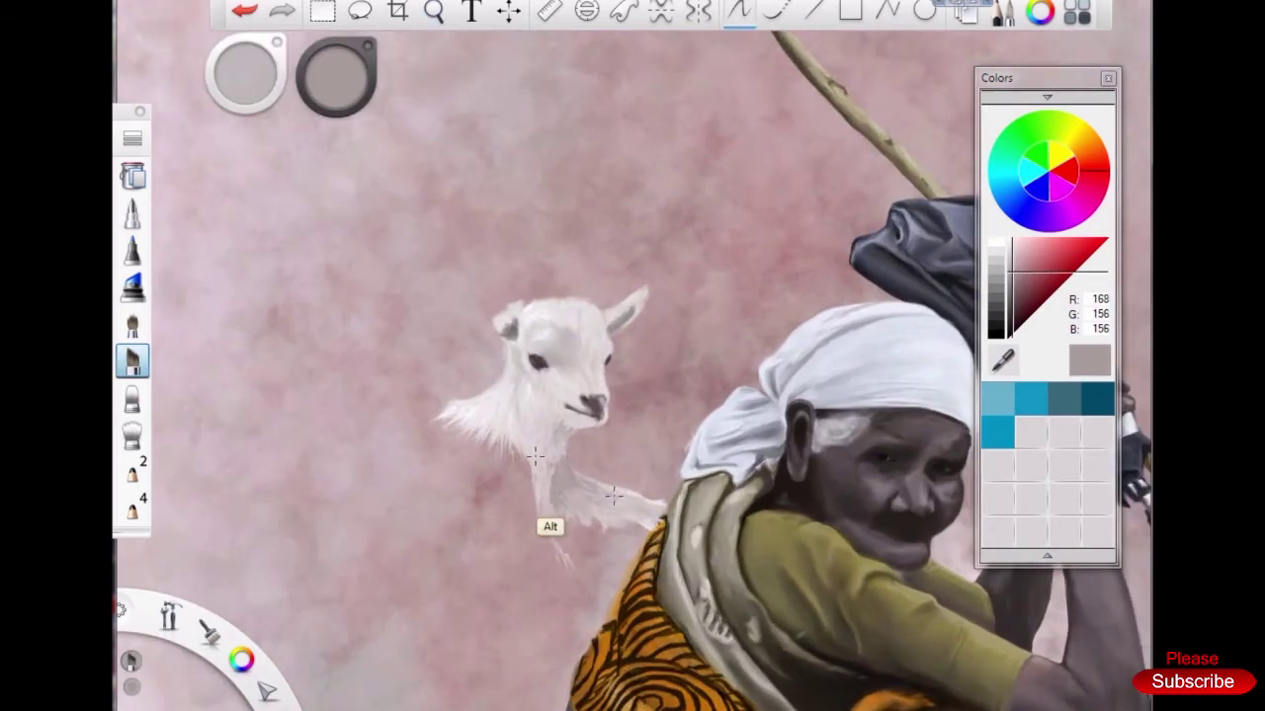
Reshape the goat's near folded ear with off-white and paint a dark grey inner edge
{"action": "left_click", "coordinate": [534, 408], "text": "alt"}
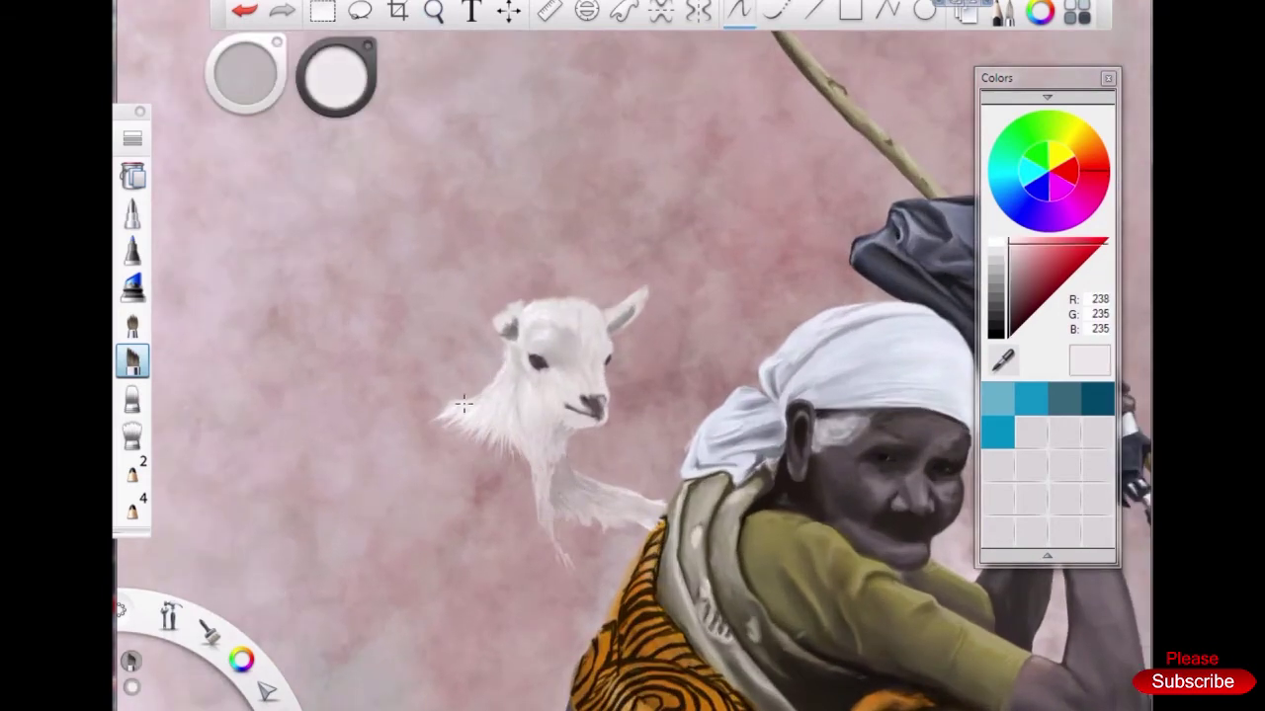
{"action": "left_click_drag", "start_coordinate": [494, 318], "coordinate": [519, 301]}
{"action": "left_click", "coordinate": [513, 322], "text": "alt"}
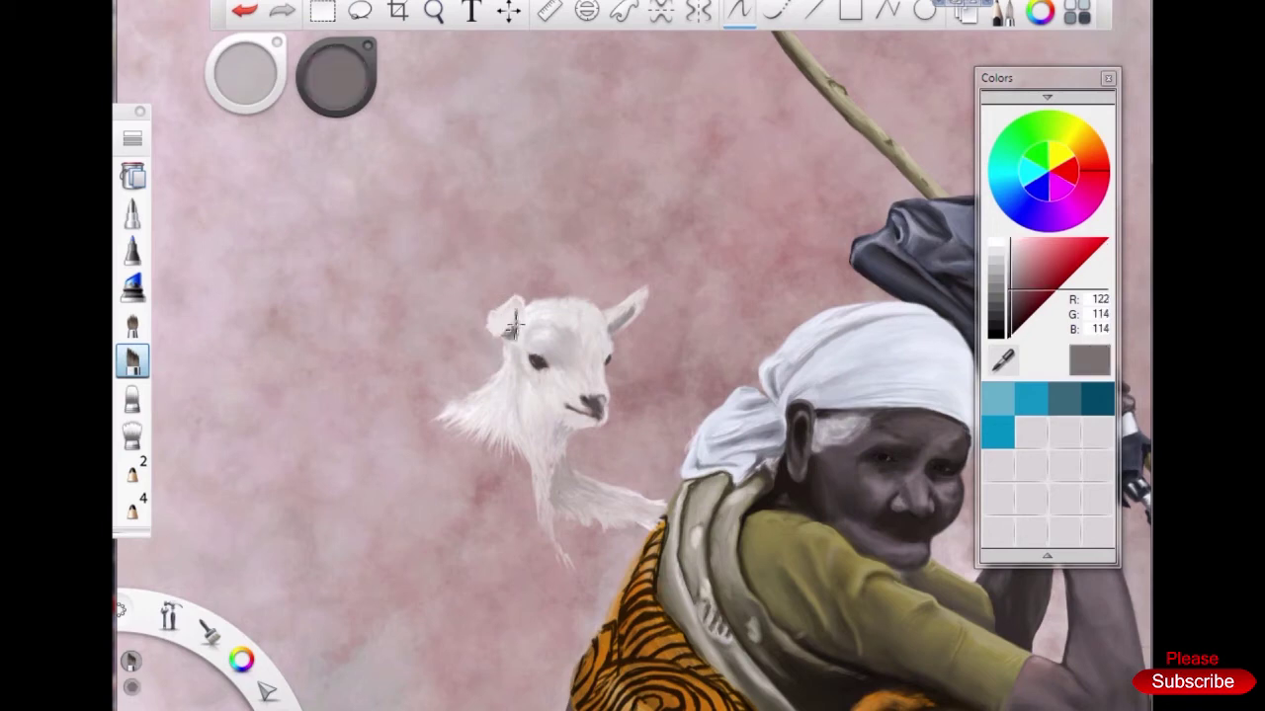
{"action": "left_click", "coordinate": [508, 336], "text": "alt"}
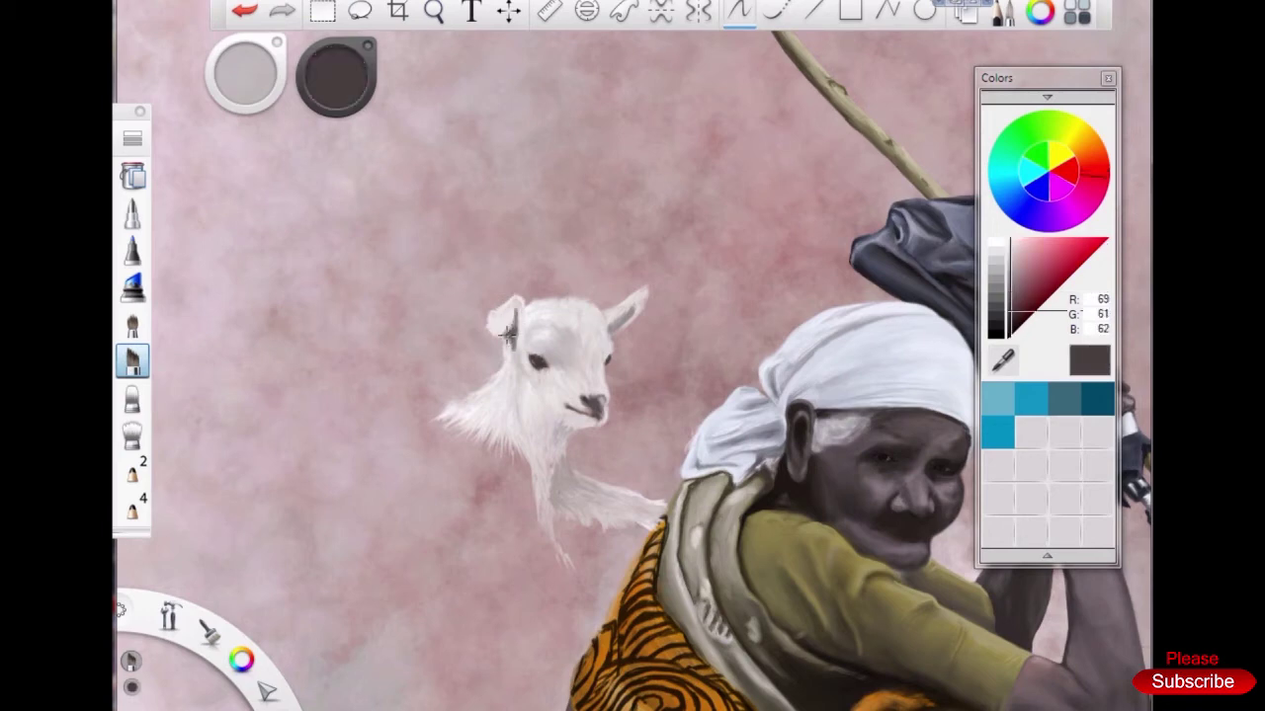
Extend and curve the tip of the goat's far raised ear, with a dark grey inner shadow
{"action": "left_click", "coordinate": [629, 315], "text": "alt"}
{"action": "left_click_drag", "start_coordinate": [609, 306], "coordinate": [661, 282]}
{"action": "left_click", "coordinate": [644, 297], "text": "alt"}
{"action": "left_click", "coordinate": [643, 295], "text": "alt"}
Paint the goat's shoulder and front torso with sweeping white fur strokes below the neck
{"action": "scroll", "coordinate": [644, 295], "scroll_direction": "down", "scroll_amount": 3}
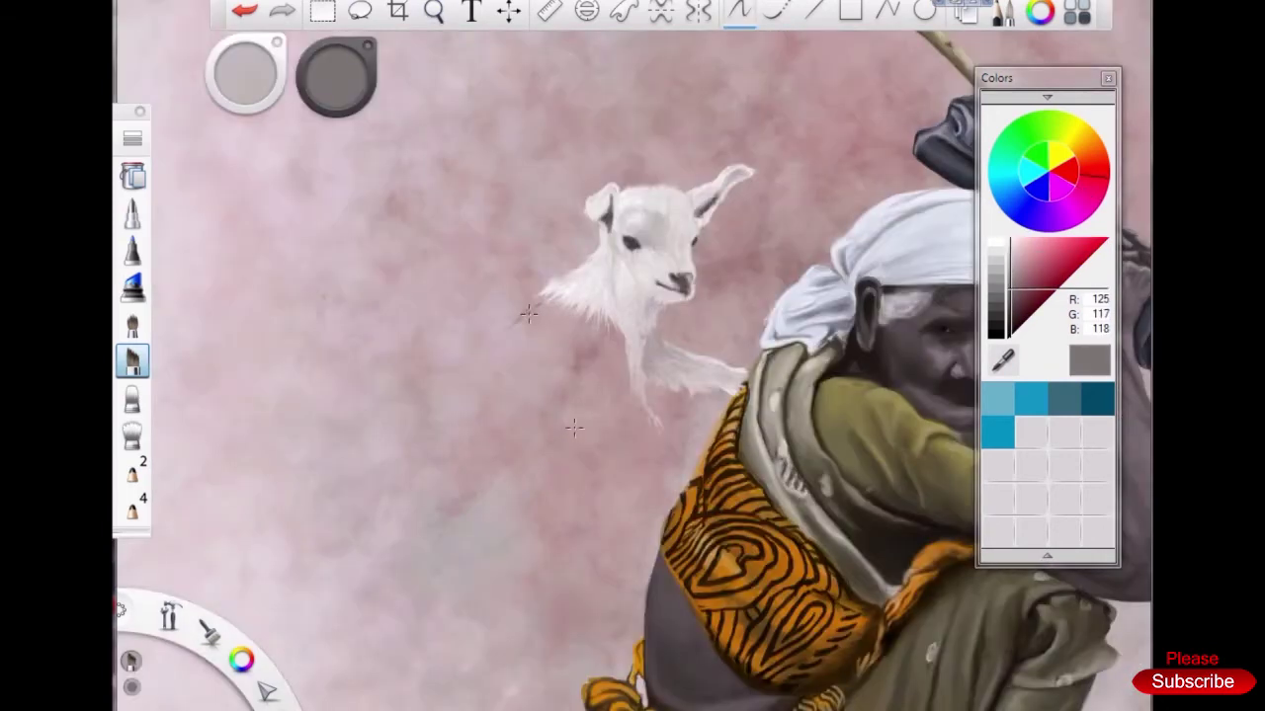
{"action": "left_click_drag", "start_coordinate": [381, 451], "coordinate": [492, 358]}
{"action": "left_click_drag", "start_coordinate": [555, 299], "coordinate": [502, 351]}
{"action": "mouse_move", "coordinate": [561, 304]}
{"action": "left_mouse_down"}
{"action": "mouse_move", "coordinate": [534, 337]}
{"action": "mouse_move", "coordinate": [614, 390]}
{"action": "mouse_move", "coordinate": [530, 341]}
{"action": "mouse_move", "coordinate": [543, 427]}
{"action": "left_mouse_up"}
{"action": "mouse_move", "coordinate": [553, 326]}
{"action": "left_mouse_down"}
{"action": "mouse_move", "coordinate": [500, 407]}
{"action": "mouse_move", "coordinate": [484, 390]}
{"action": "left_mouse_up"}
{"action": "mouse_move", "coordinate": [603, 336]}
{"action": "left_mouse_down"}
{"action": "mouse_move", "coordinate": [591, 393]}
{"action": "mouse_move", "coordinate": [550, 399]}
{"action": "mouse_move", "coordinate": [515, 429]}
{"action": "left_mouse_up"}
{"action": "left_click_drag", "start_coordinate": [528, 420], "coordinate": [500, 471]}
Paint the goat's near foreleg in white, with its hoof resting on the lady's orange patterned cloth
{"action": "mouse_move", "coordinate": [597, 399]}
{"action": "left_mouse_down"}
{"action": "mouse_move", "coordinate": [675, 465]}
{"action": "mouse_move", "coordinate": [703, 500]}
{"action": "left_mouse_up"}
{"action": "left_click_drag", "start_coordinate": [660, 431], "coordinate": [711, 494]}
{"action": "left_click_drag", "start_coordinate": [589, 378], "coordinate": [656, 460]}
{"action": "left_click_drag", "start_coordinate": [609, 316], "coordinate": [656, 431]}
{"action": "mouse_move", "coordinate": [620, 381]}
{"action": "left_mouse_down"}
{"action": "mouse_move", "coordinate": [691, 476]}
{"action": "mouse_move", "coordinate": [581, 400]}
{"action": "left_mouse_up"}
{"action": "mouse_move", "coordinate": [681, 378]}
{"action": "left_mouse_down"}
{"action": "mouse_move", "coordinate": [719, 356]}
{"action": "mouse_move", "coordinate": [749, 387]}
{"action": "left_mouse_up"}
{"action": "left_click_drag", "start_coordinate": [638, 382], "coordinate": [624, 431]}
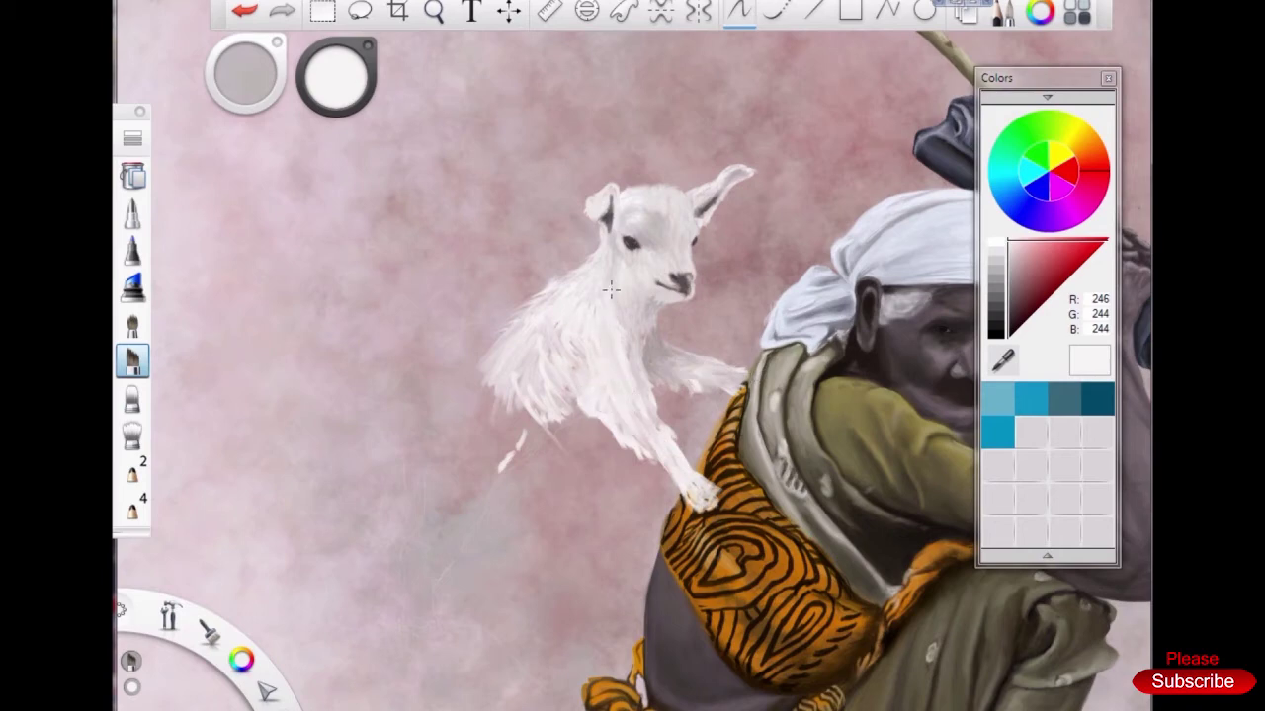
Brush the goat's belly line in white and rough in the near hind leg down to the hoof
{"action": "left_click_drag", "start_coordinate": [559, 334], "coordinate": [533, 441]}
{"action": "mouse_move", "coordinate": [579, 365]}
{"action": "left_mouse_down"}
{"action": "mouse_move", "coordinate": [557, 431]}
{"action": "mouse_move", "coordinate": [524, 441]}
{"action": "left_mouse_up"}
{"action": "mouse_move", "coordinate": [589, 411]}
{"action": "left_mouse_down"}
{"action": "mouse_move", "coordinate": [494, 472]}
{"action": "mouse_move", "coordinate": [445, 641]}
{"action": "mouse_move", "coordinate": [415, 642]}
{"action": "left_mouse_up"}
{"action": "mouse_move", "coordinate": [440, 509]}
{"action": "left_mouse_down"}
{"action": "mouse_move", "coordinate": [405, 603]}
{"action": "mouse_move", "coordinate": [447, 474]}
{"action": "left_mouse_up"}
{"action": "mouse_move", "coordinate": [435, 548]}
{"action": "left_mouse_down"}
{"action": "mouse_move", "coordinate": [484, 469]}
{"action": "mouse_move", "coordinate": [445, 529]}
{"action": "mouse_move", "coordinate": [425, 640]}
{"action": "left_mouse_up"}
Outline the goat's back from shoulder to rump and reinforce the belly line with white strokes
{"action": "left_click_drag", "start_coordinate": [494, 326], "coordinate": [355, 413]}
{"action": "left_click_drag", "start_coordinate": [386, 407], "coordinate": [494, 333]}
{"action": "left_click_drag", "start_coordinate": [549, 291], "coordinate": [405, 395]}
{"action": "mouse_move", "coordinate": [514, 309]}
{"action": "left_mouse_down"}
{"action": "mouse_move", "coordinate": [420, 364]}
{"action": "mouse_move", "coordinate": [554, 279]}
{"action": "left_mouse_up"}
{"action": "left_click_drag", "start_coordinate": [568, 420], "coordinate": [494, 453]}
Rough in the goat's far hind leg, short tail and front of the thigh in white
{"action": "mouse_move", "coordinate": [385, 427]}
{"action": "left_mouse_down"}
{"action": "mouse_move", "coordinate": [411, 462]}
{"action": "mouse_move", "coordinate": [400, 593]}
{"action": "left_mouse_up"}
{"action": "mouse_move", "coordinate": [407, 453]}
{"action": "left_mouse_down"}
{"action": "mouse_move", "coordinate": [355, 637]}
{"action": "mouse_move", "coordinate": [395, 588]}
{"action": "left_mouse_up"}
{"action": "mouse_move", "coordinate": [370, 622]}
{"action": "left_mouse_down"}
{"action": "mouse_move", "coordinate": [425, 460]}
{"action": "mouse_move", "coordinate": [405, 548]}
{"action": "left_mouse_up"}
{"action": "left_click_drag", "start_coordinate": [395, 434], "coordinate": [341, 410]}
{"action": "left_click_drag", "start_coordinate": [482, 447], "coordinate": [474, 491]}
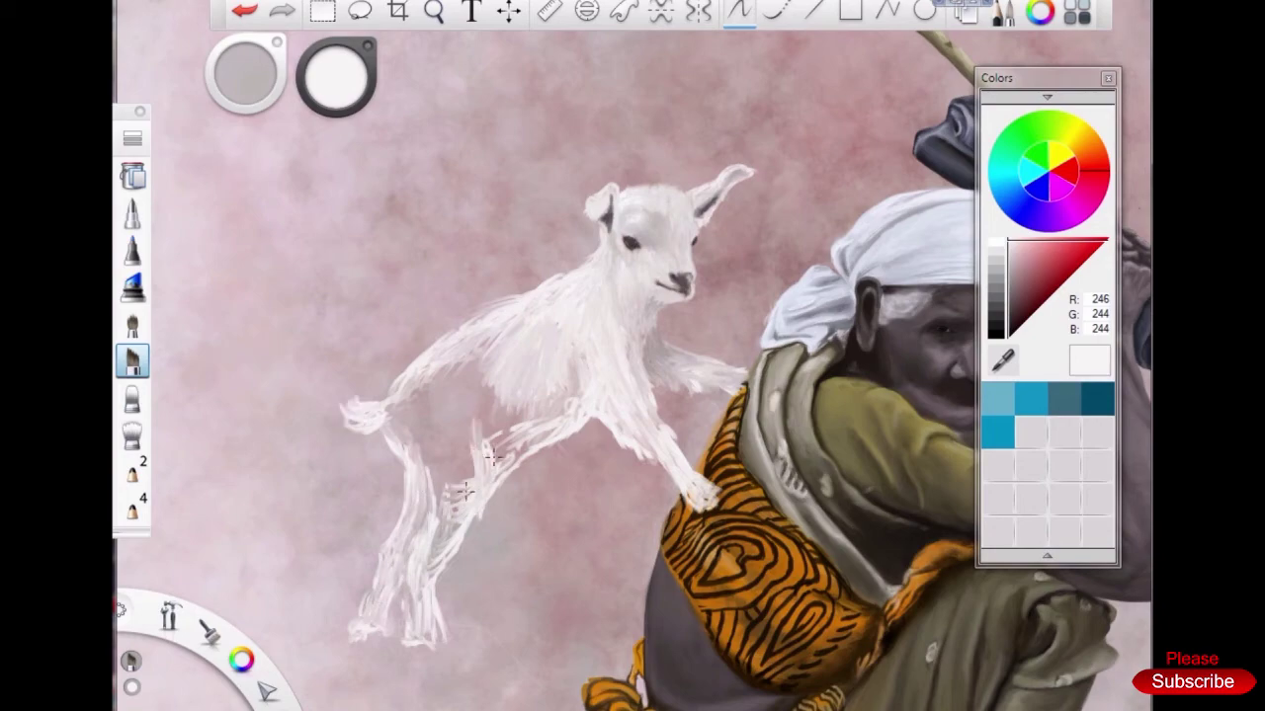
Thicken the goat's two hind legs and hooves with overlapping white strokes
{"action": "scroll", "coordinate": [484, 464], "scroll_direction": "down", "scroll_amount": 5}
{"action": "scroll", "coordinate": [375, 415], "scroll_direction": "up", "scroll_amount": 5}
{"action": "mouse_move", "coordinate": [433, 491]}
{"action": "left_mouse_down"}
{"action": "mouse_move", "coordinate": [457, 512]}
{"action": "mouse_move", "coordinate": [462, 542]}
{"action": "mouse_move", "coordinate": [425, 573]}
{"action": "left_mouse_up"}
{"action": "mouse_move", "coordinate": [415, 538]}
{"action": "left_mouse_down"}
{"action": "mouse_move", "coordinate": [395, 583]}
{"action": "mouse_move", "coordinate": [397, 652]}
{"action": "left_mouse_up"}
{"action": "left_click_drag", "start_coordinate": [361, 598], "coordinate": [346, 643]}
{"action": "left_click_drag", "start_coordinate": [374, 553], "coordinate": [350, 612]}
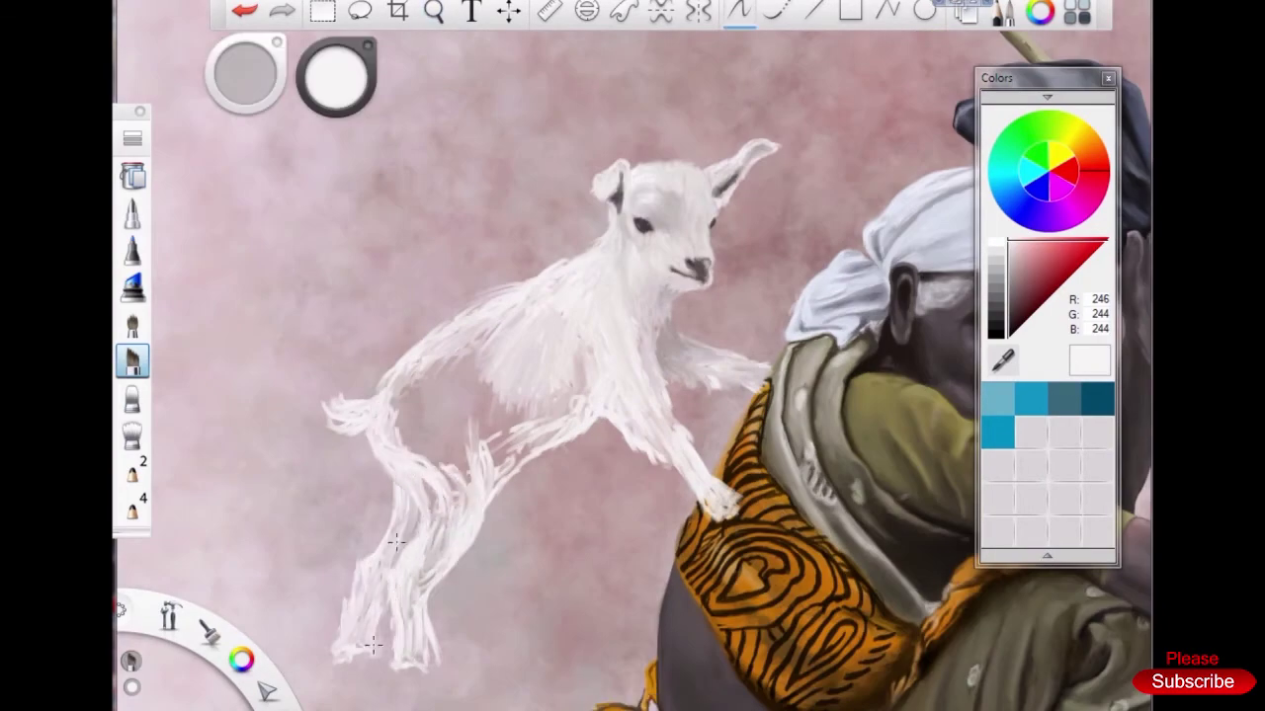
{"action": "mouse_move", "coordinate": [395, 477]}
{"action": "left_mouse_down"}
{"action": "mouse_move", "coordinate": [430, 495]}
{"action": "mouse_move", "coordinate": [425, 583]}
{"action": "left_mouse_up"}
{"action": "left_click_drag", "start_coordinate": [435, 454], "coordinate": [425, 661]}
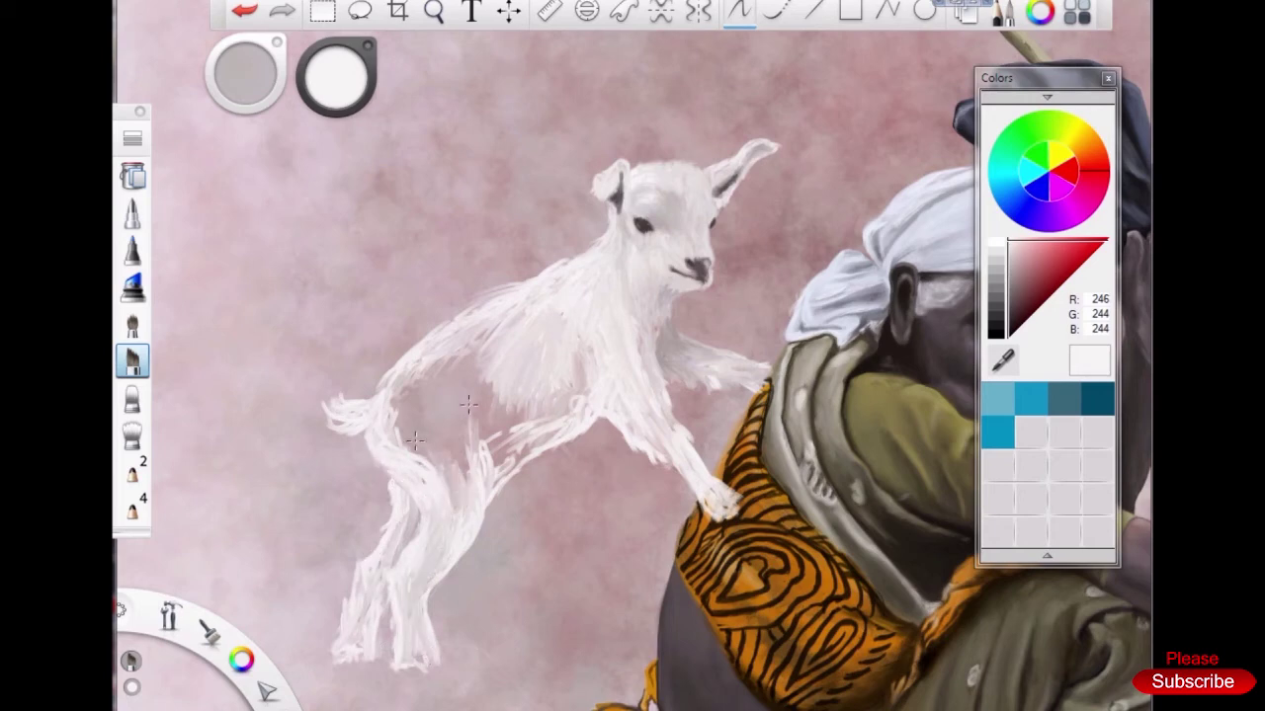
Fill the open middle of the goat's torso with white between the back and belly lines
{"action": "key", "text": "b"}
{"action": "mouse_move", "coordinate": [395, 435]}
{"action": "left_mouse_down"}
{"action": "mouse_move", "coordinate": [477, 477]}
{"action": "mouse_move", "coordinate": [531, 330]}
{"action": "mouse_move", "coordinate": [567, 322]}
{"action": "mouse_move", "coordinate": [405, 365]}
{"action": "mouse_move", "coordinate": [578, 259]}
{"action": "left_mouse_up"}
{"action": "key", "text": "e"}
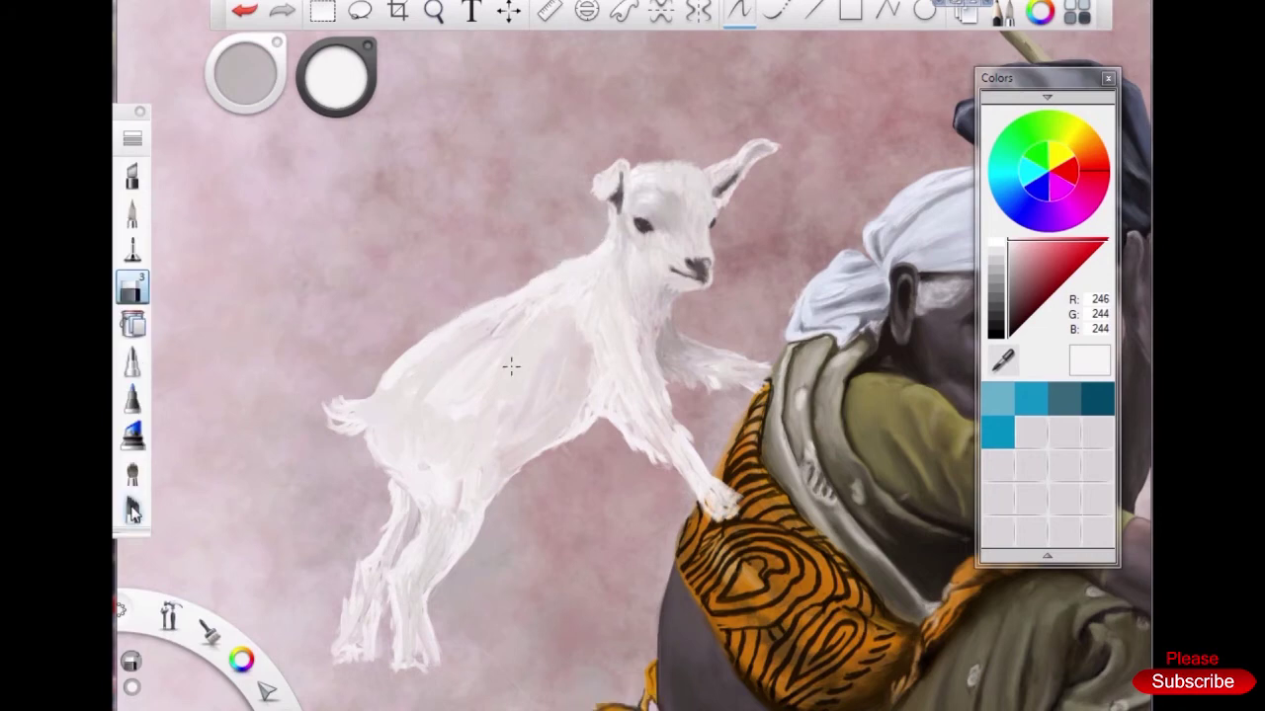
Shade the goat's flank and underside with sampled mauve-grey and rework the belly edge
{"action": "key", "text": "b"}
{"action": "left_click", "coordinate": [589, 348], "text": "alt"}
{"action": "left_click", "coordinate": [416, 404], "text": "alt"}
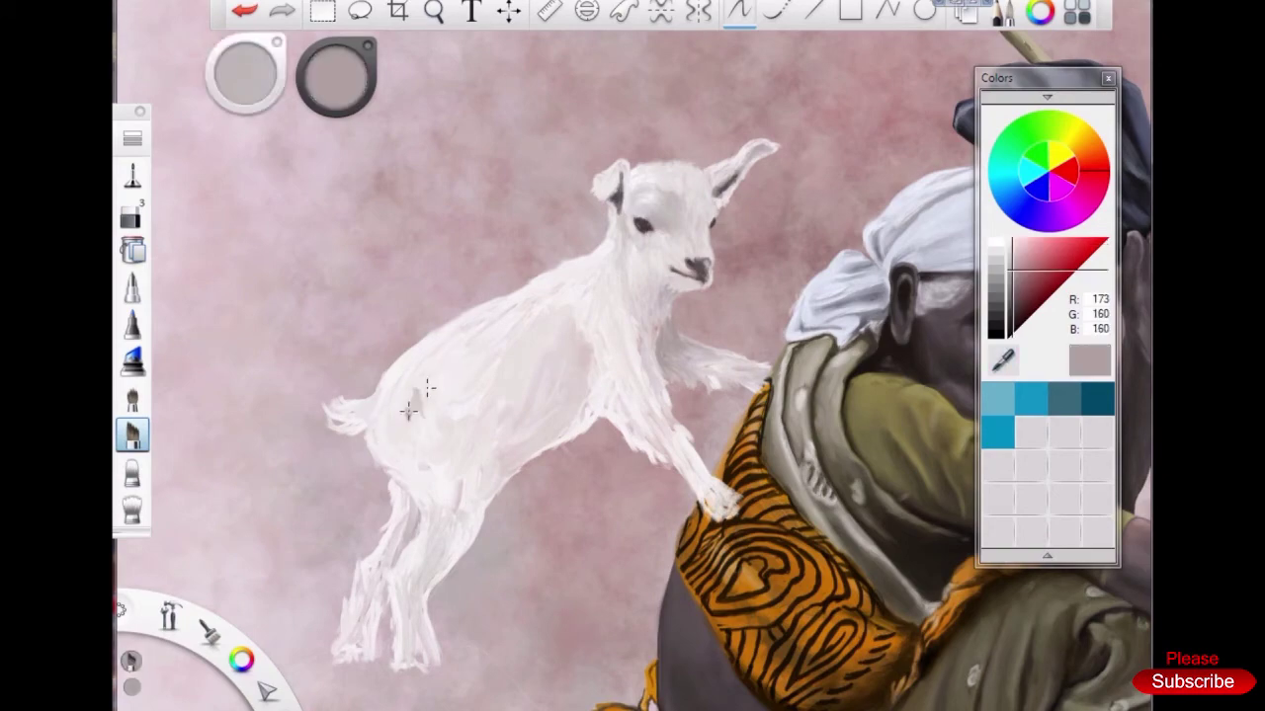
{"action": "mouse_move", "coordinate": [409, 415]}
{"action": "left_mouse_down"}
{"action": "mouse_move", "coordinate": [286, 458]}
{"action": "mouse_move", "coordinate": [524, 410]}
{"action": "left_mouse_up"}
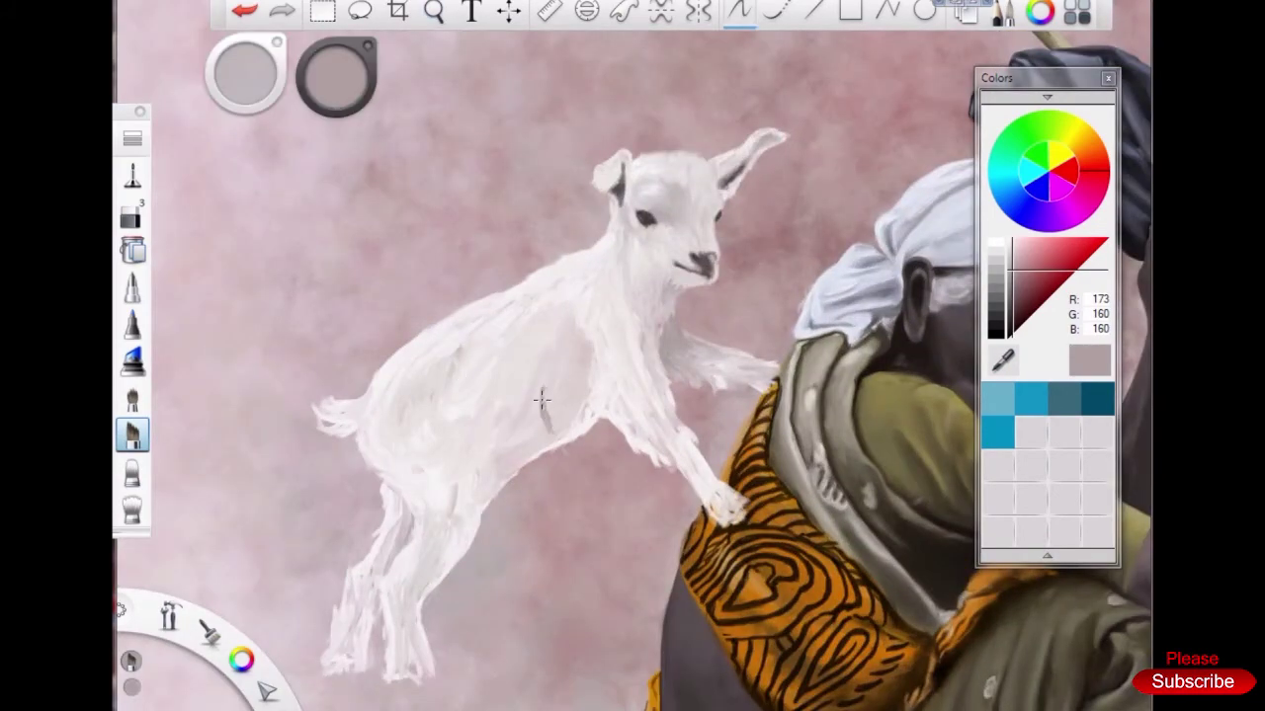
{"action": "mouse_move", "coordinate": [510, 462]}
{"action": "left_mouse_down"}
{"action": "mouse_move", "coordinate": [480, 499]}
{"action": "mouse_move", "coordinate": [529, 451]}
{"action": "mouse_move", "coordinate": [579, 431]}
{"action": "left_mouse_up"}
{"action": "key", "text": "e"}
{"action": "mouse_move", "coordinate": [529, 470]}
{"action": "left_mouse_down"}
{"action": "mouse_move", "coordinate": [583, 427]}
{"action": "mouse_move", "coordinate": [632, 413]}
{"action": "mouse_move", "coordinate": [642, 440]}
{"action": "left_mouse_up"}
Brush off-white fur over the goat's side and shade its rump and upper thigh with sampled mauve-grey
{"action": "key", "text": "b"}
{"action": "left_click", "coordinate": [544, 286], "text": "alt"}
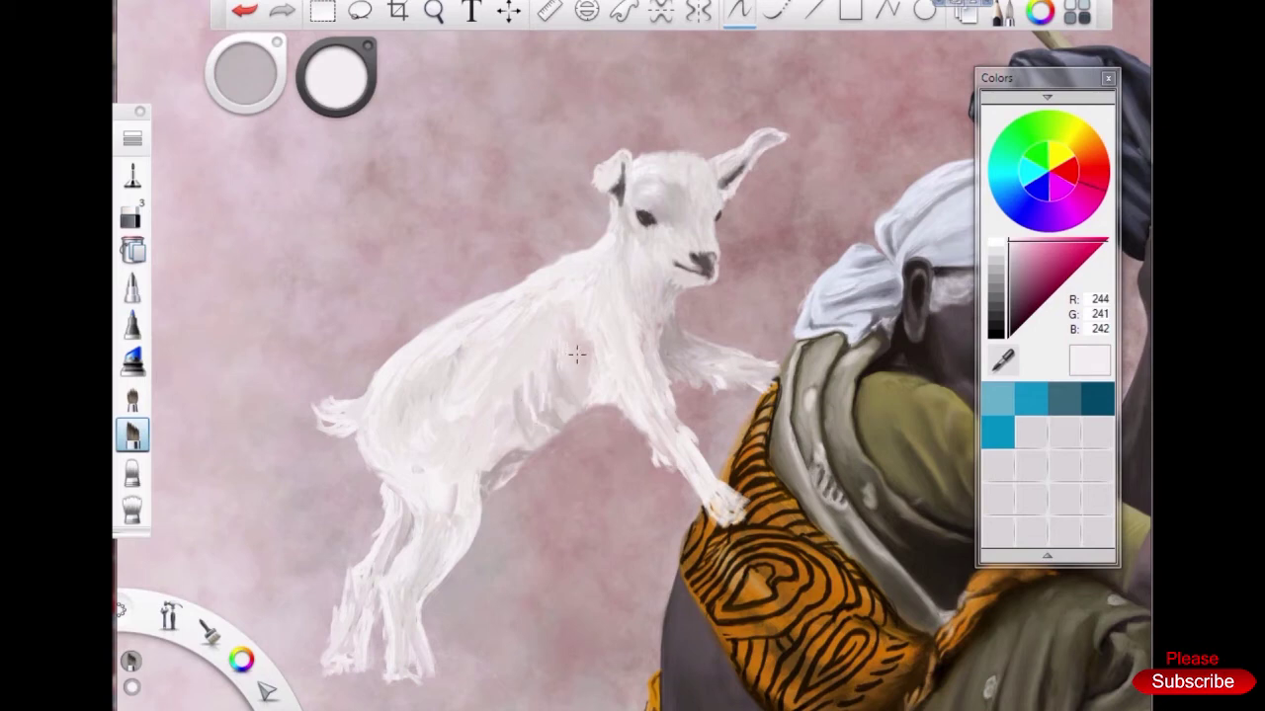
{"action": "left_click", "coordinate": [365, 447], "text": "alt"}
{"action": "left_click", "coordinate": [366, 442], "text": "alt"}
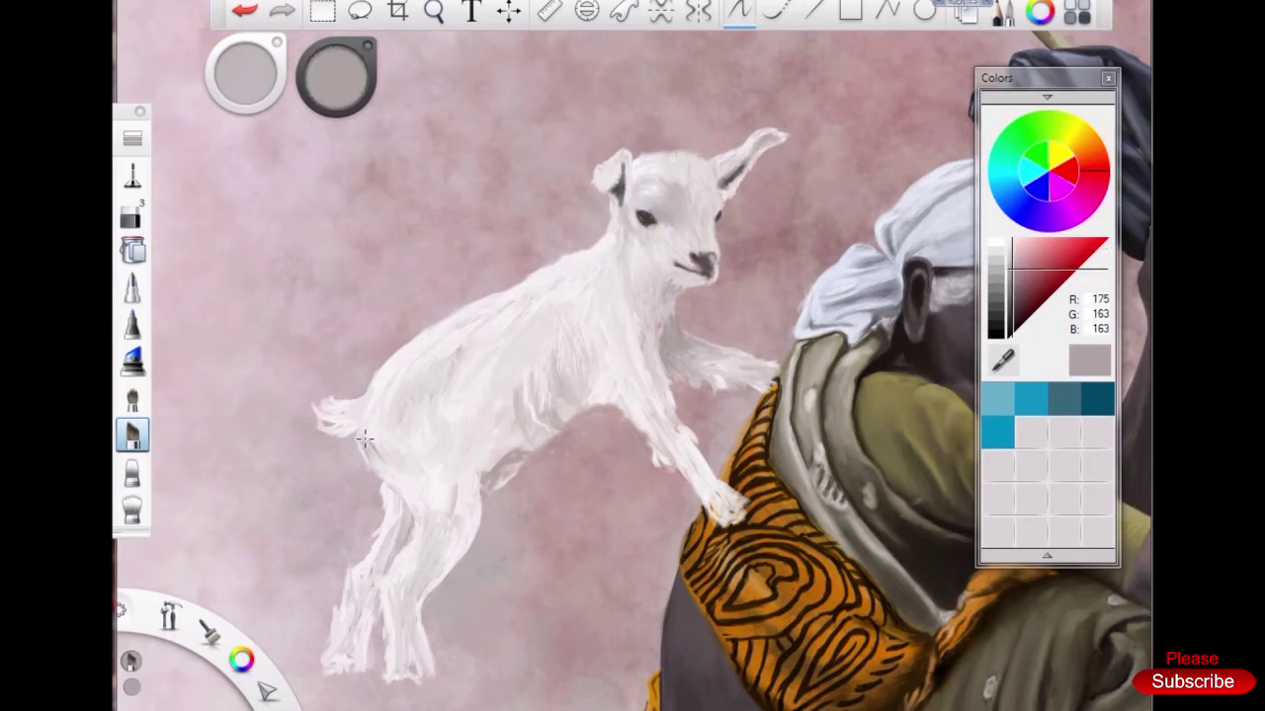
{"action": "left_click", "coordinate": [401, 448], "text": "alt"}
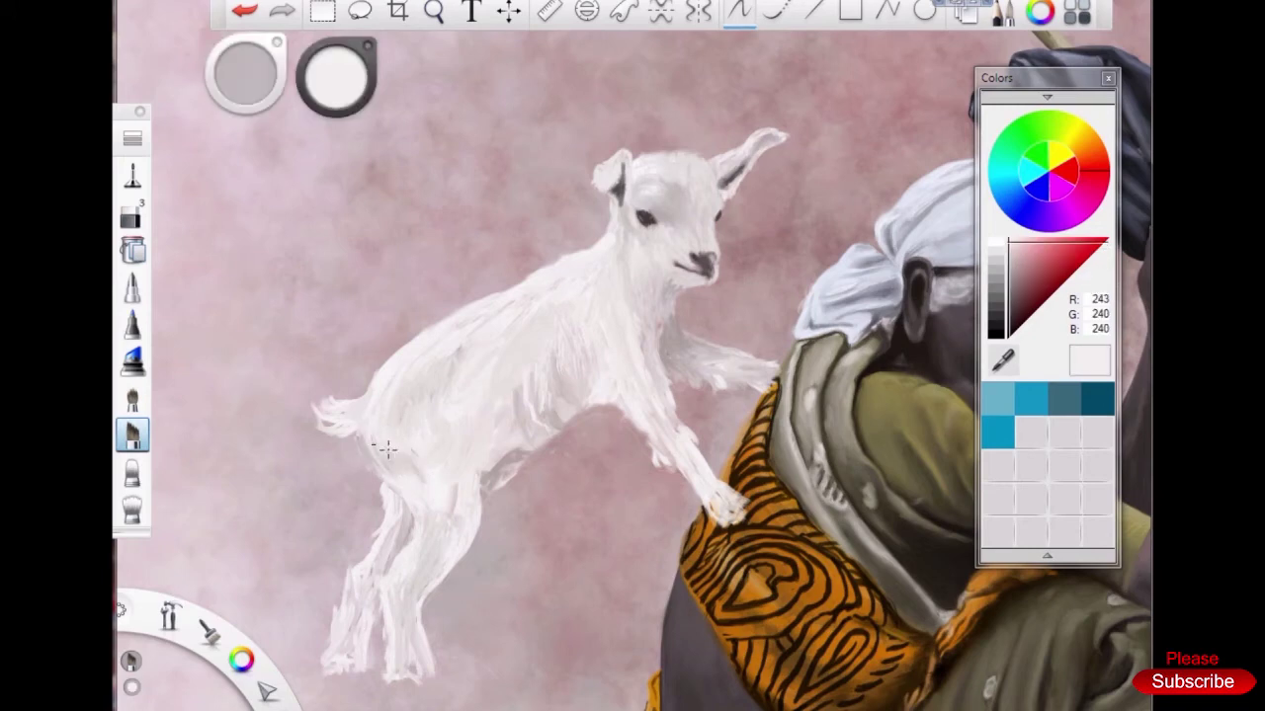
{"action": "left_click", "coordinate": [451, 501], "text": "alt"}
{"action": "left_click", "coordinate": [451, 415], "text": "alt"}
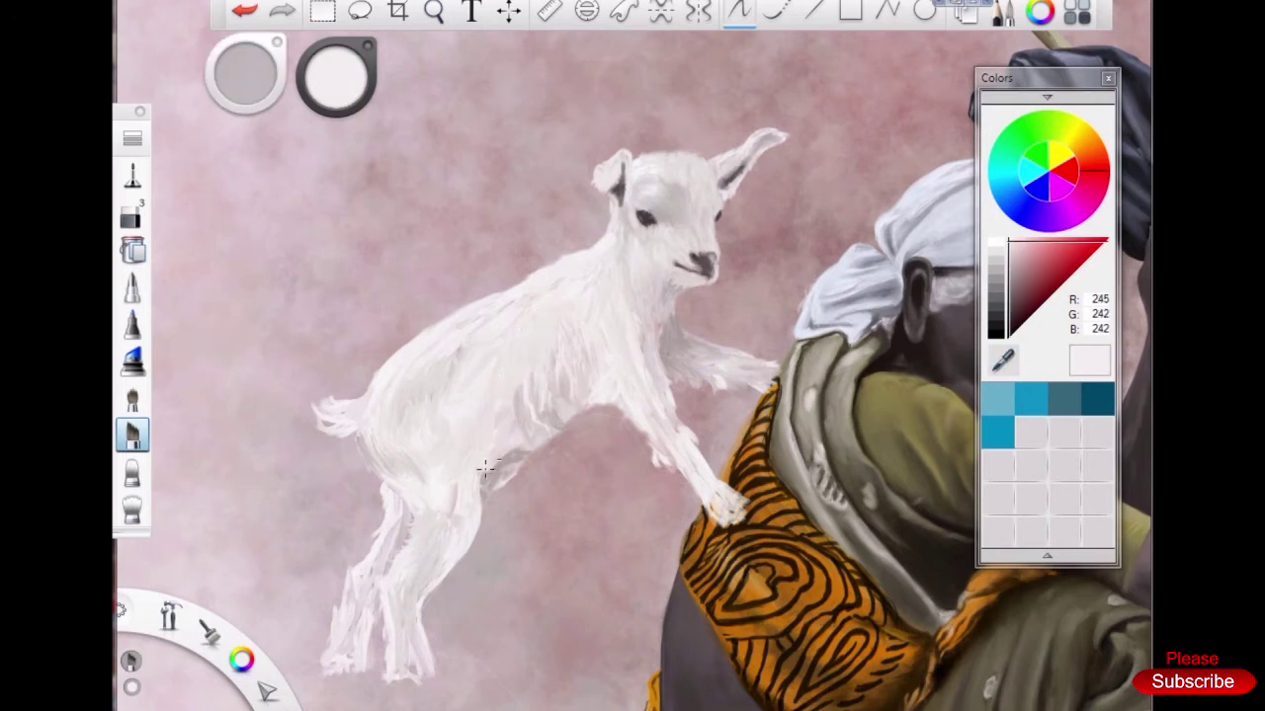
Add fine fur strands along the goat's belly, flank and back with sampled off-white tones
{"action": "mouse_move", "coordinate": [486, 468]}
{"action": "left_mouse_down"}
{"action": "mouse_move", "coordinate": [515, 427]}
{"action": "mouse_move", "coordinate": [567, 426]}
{"action": "left_mouse_up"}
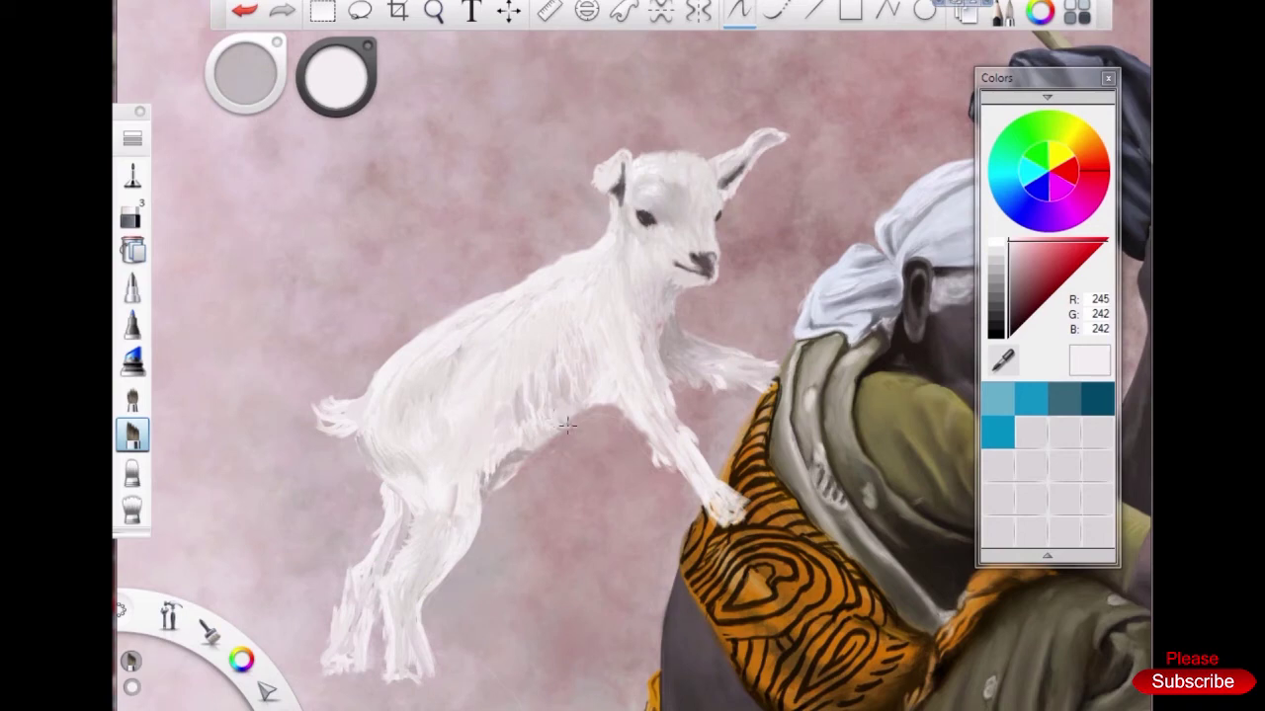
{"action": "left_click_drag", "start_coordinate": [522, 385], "coordinate": [521, 409]}
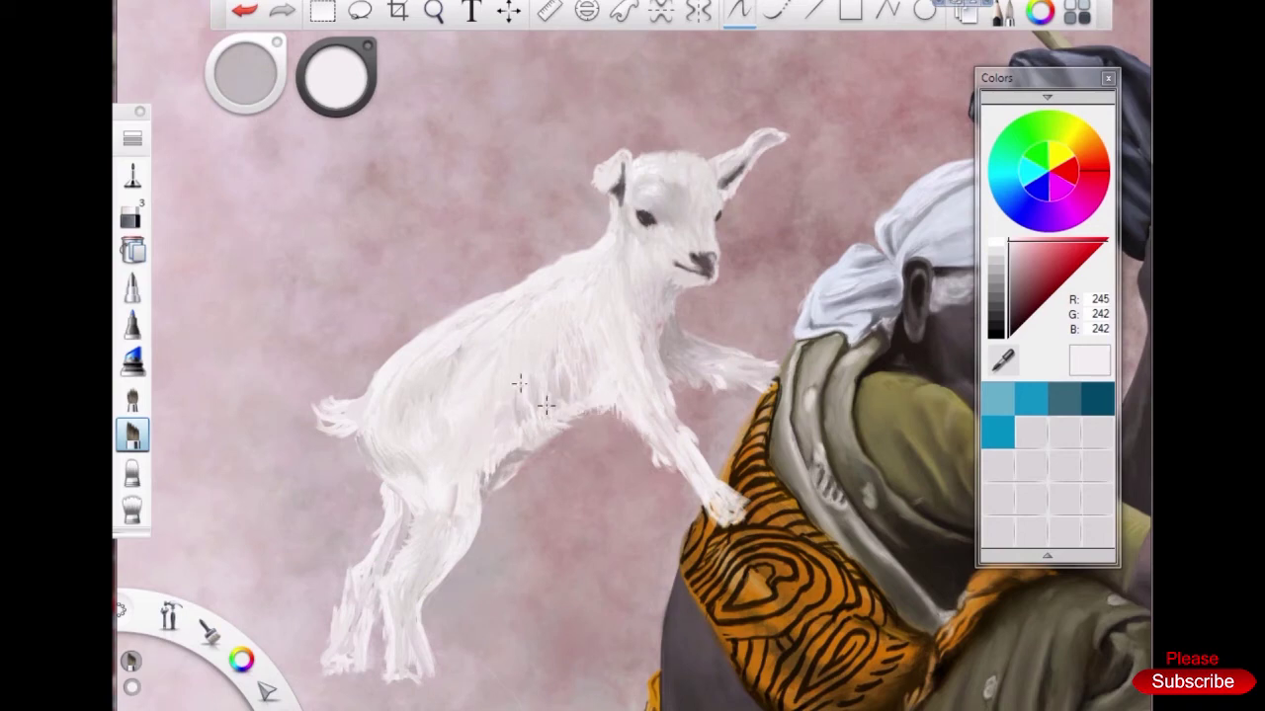
{"action": "left_click", "coordinate": [494, 419], "text": "alt"}
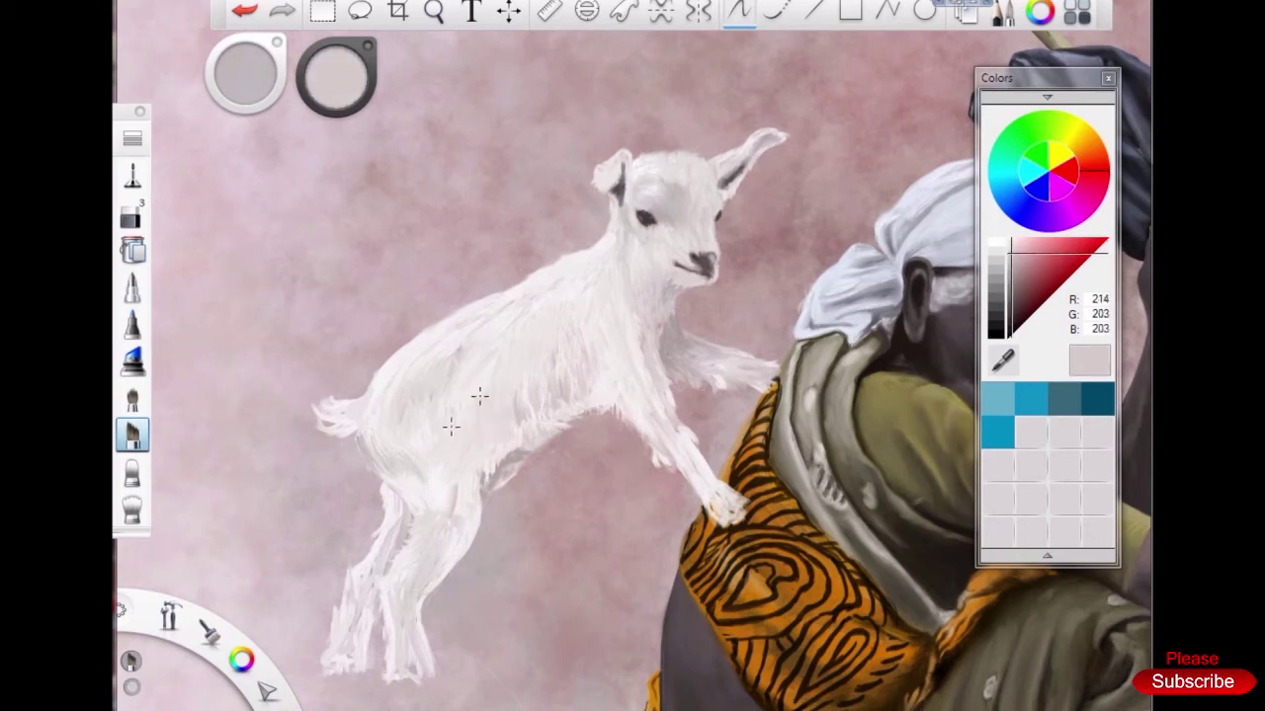
{"action": "left_click", "coordinate": [456, 361], "text": "alt"}
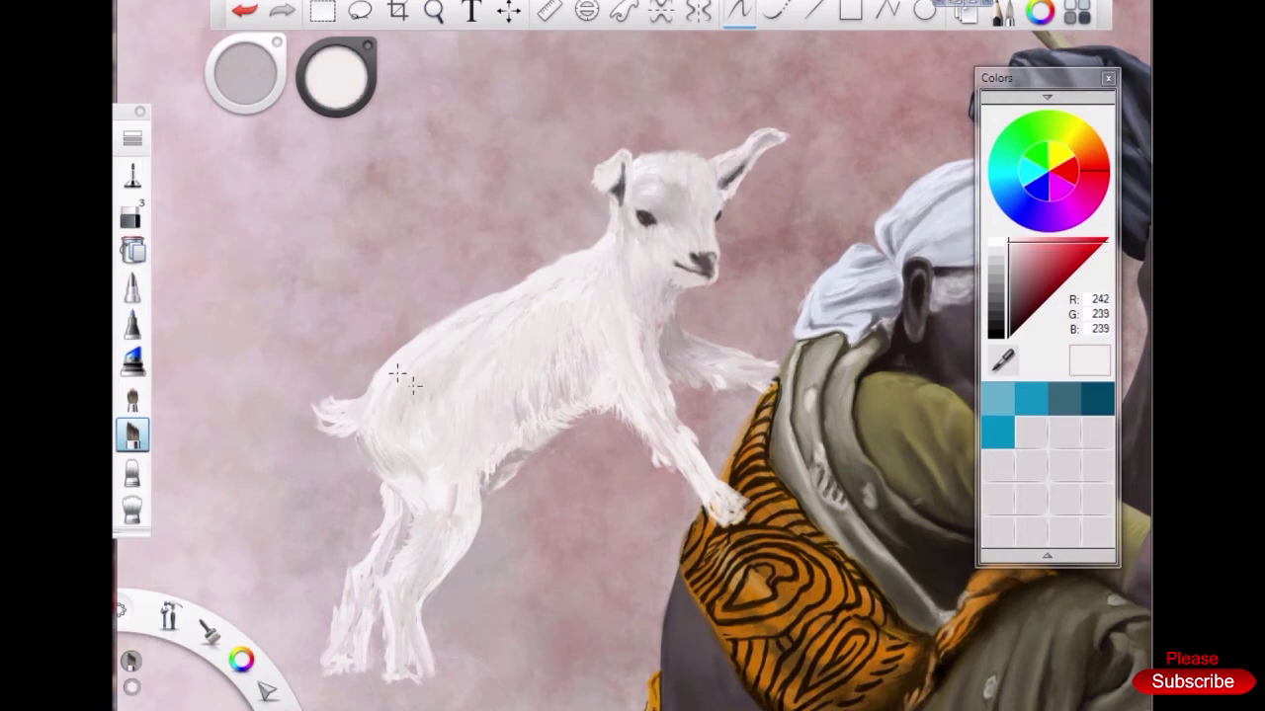
{"action": "left_click", "coordinate": [580, 306], "text": "alt"}
{"action": "left_click", "coordinate": [553, 317], "text": "alt"}
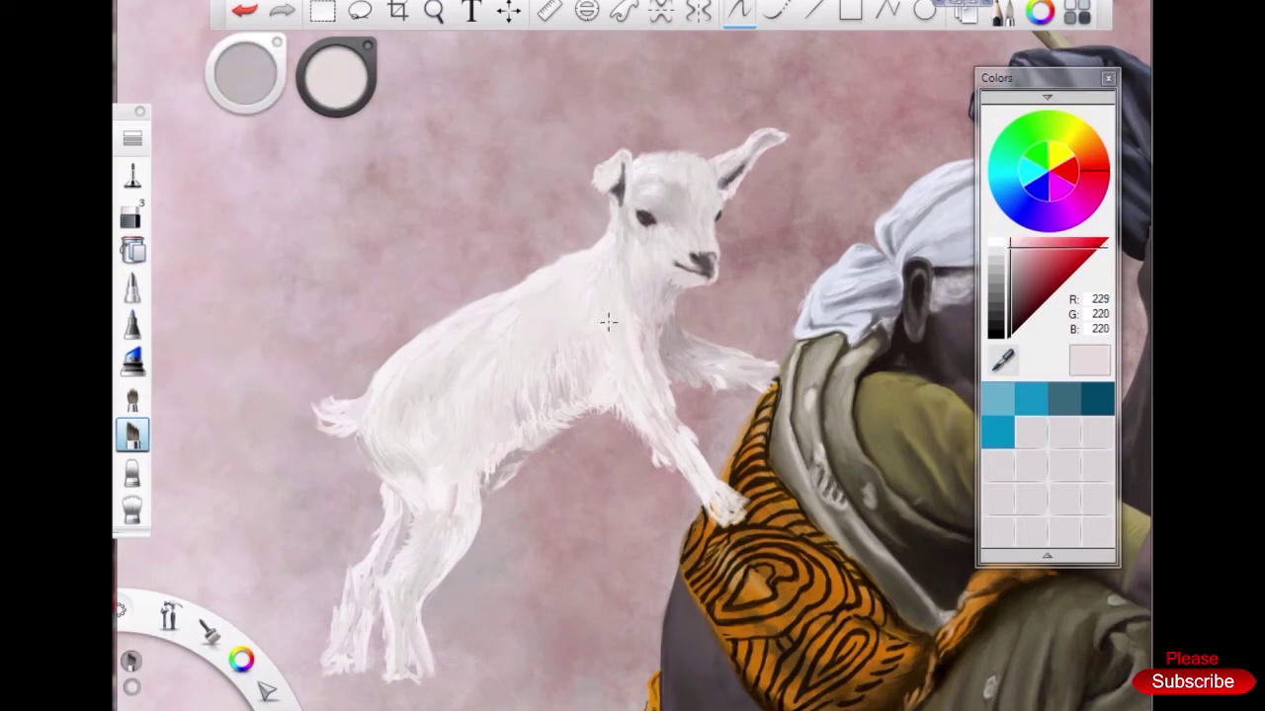
Refine the goat's muzzle and near eye with sampled off-white and dark grey tones
{"action": "scroll", "coordinate": [607, 321], "scroll_direction": "up", "scroll_amount": 3}
{"action": "left_click", "coordinate": [630, 255], "text": "alt"}
{"action": "left_click", "coordinate": [633, 262], "text": "alt"}
{"action": "left_click", "coordinate": [644, 280], "text": "alt"}
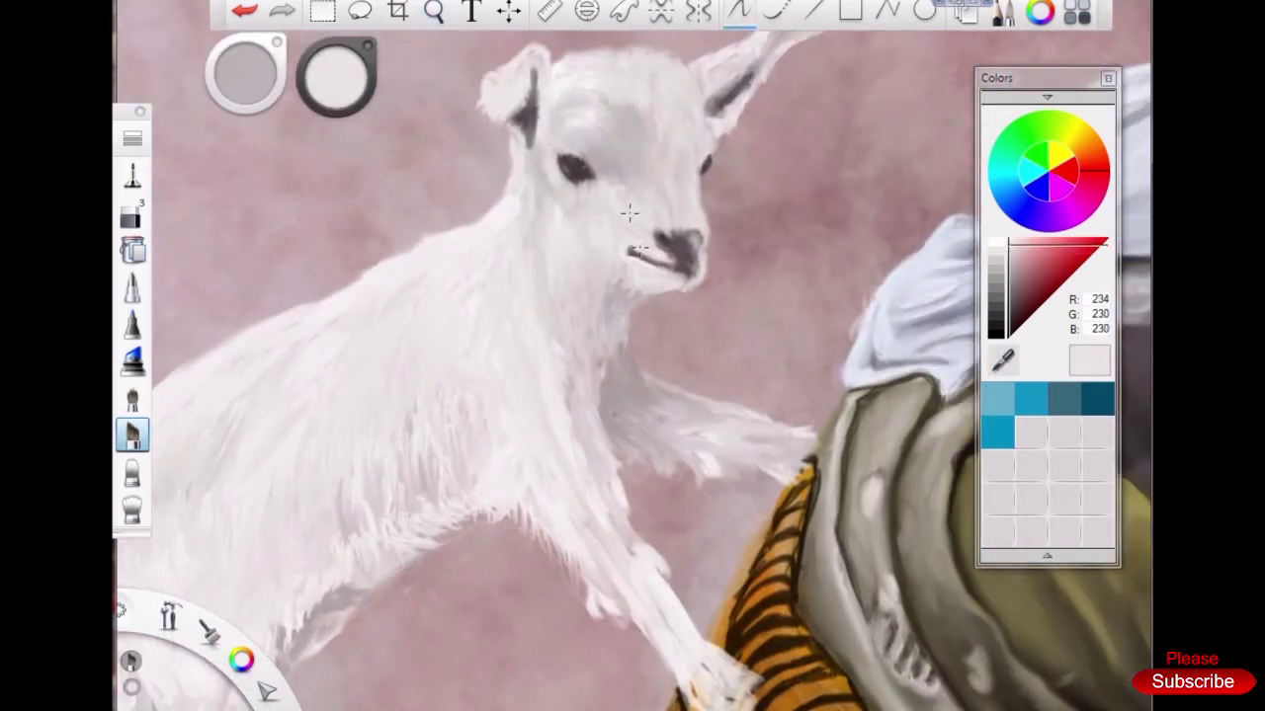
{"action": "left_click", "coordinate": [571, 146], "text": "alt"}
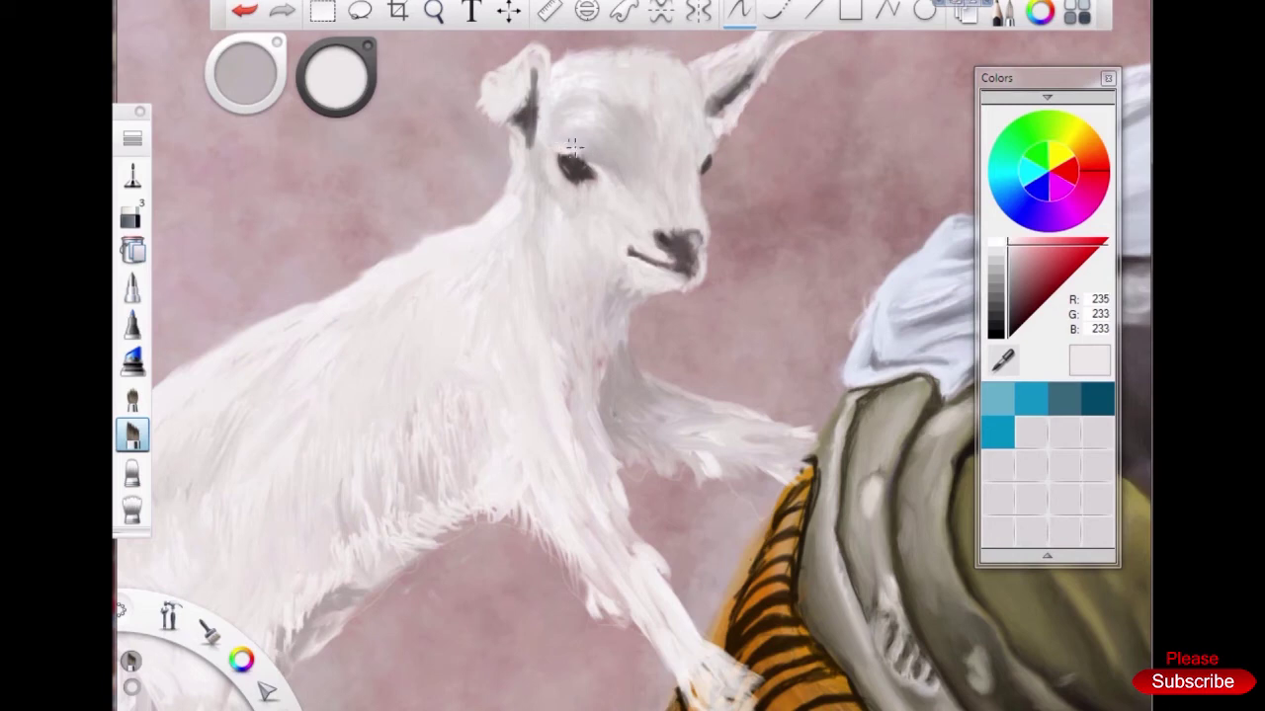
{"action": "left_click", "coordinate": [581, 174], "text": "alt"}
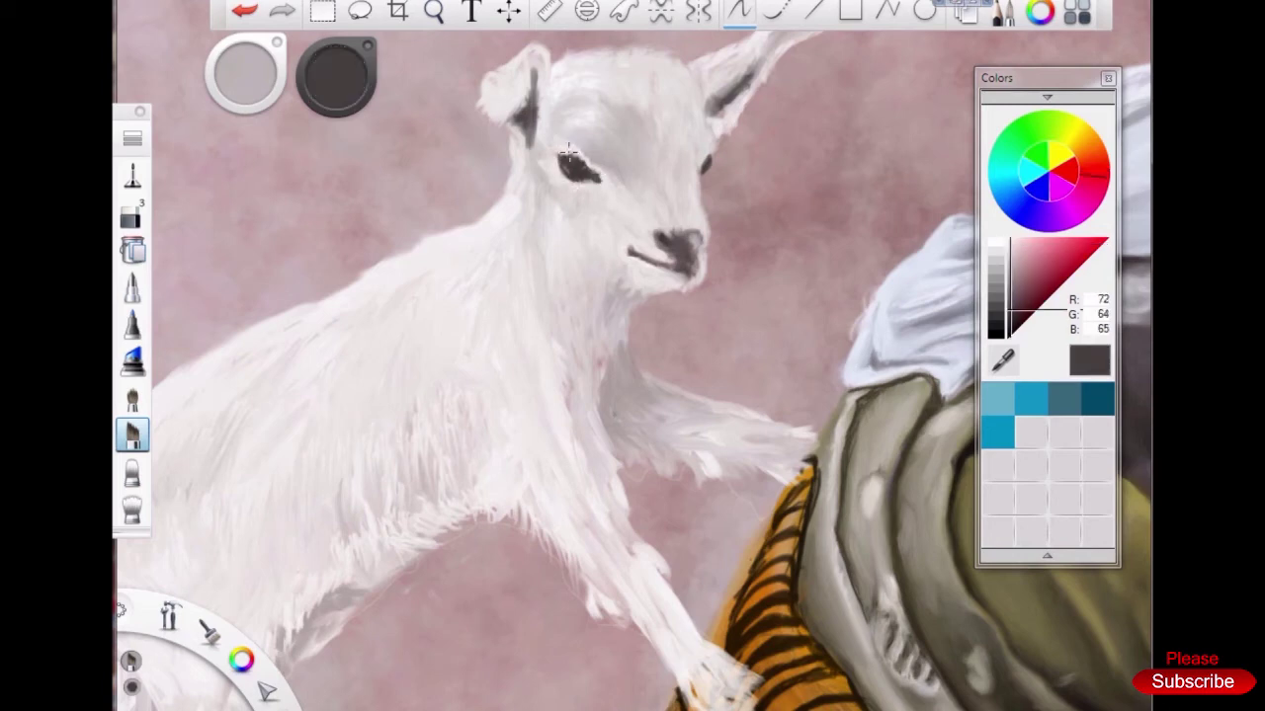
Detail the rim of the goat's near eye and the fur around it with sampled tones, undoing the last stroke
{"action": "scroll", "coordinate": [531, 229], "scroll_direction": "up", "scroll_amount": 3}
{"action": "mouse_move", "coordinate": [531, 229]}
{"action": "left_mouse_down"}
{"action": "mouse_move", "coordinate": [582, 252]}
{"action": "mouse_move", "coordinate": [522, 187]}
{"action": "mouse_move", "coordinate": [590, 193]}
{"action": "left_mouse_up"}
{"action": "left_click", "coordinate": [540, 213], "text": "alt"}
{"action": "left_click", "coordinate": [560, 235], "text": "alt"}
{"action": "left_click", "coordinate": [606, 127], "text": "alt"}
{"action": "key", "text": "ctrl+z"}
{"action": "scroll", "coordinate": [590, 193], "scroll_direction": "down", "scroll_amount": 8}
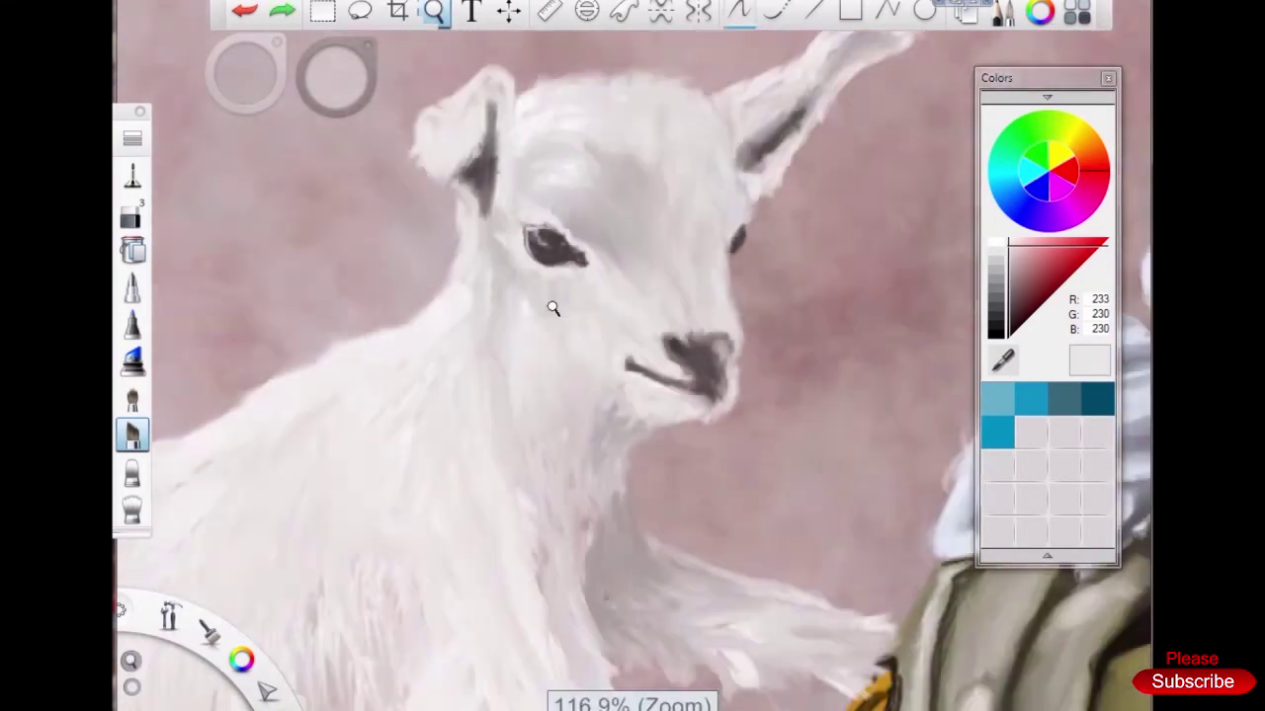
Brush off-white fur strands over the goat's chest and down the near foreleg to the hoof
{"action": "scroll", "coordinate": [537, 267], "scroll_direction": "up", "scroll_amount": 2}
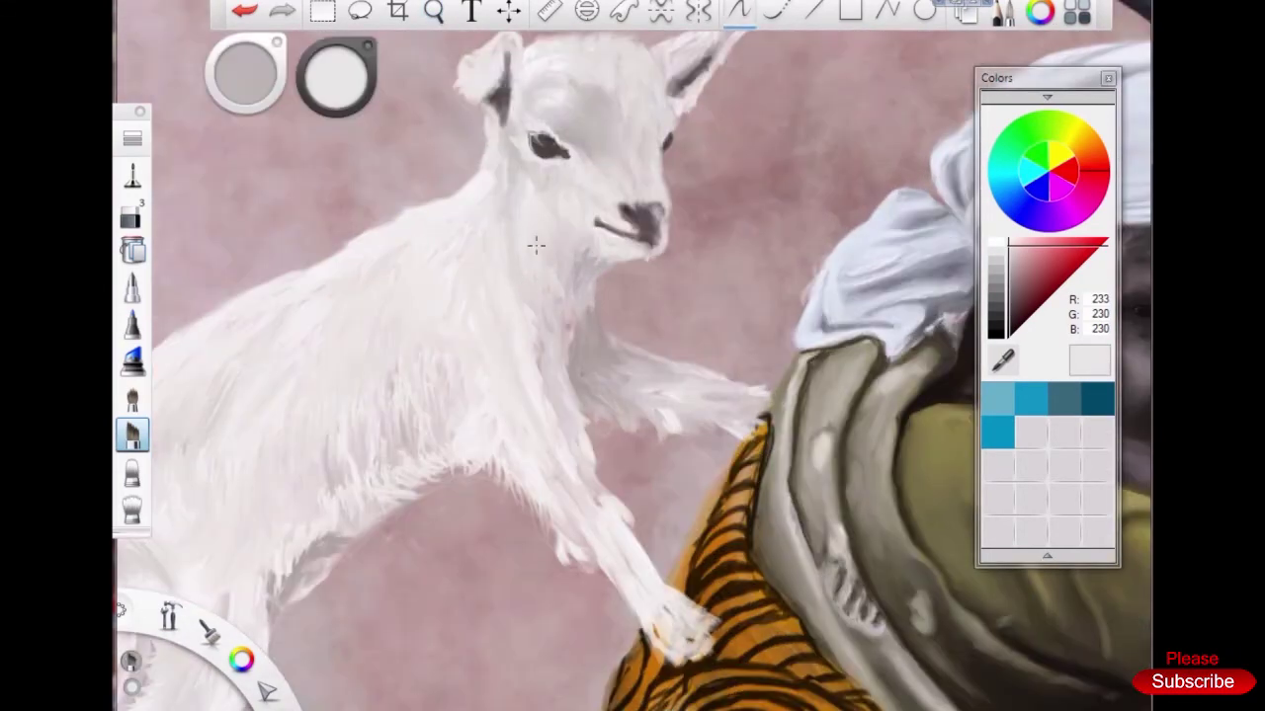
{"action": "left_click_drag", "start_coordinate": [511, 368], "coordinate": [544, 359]}
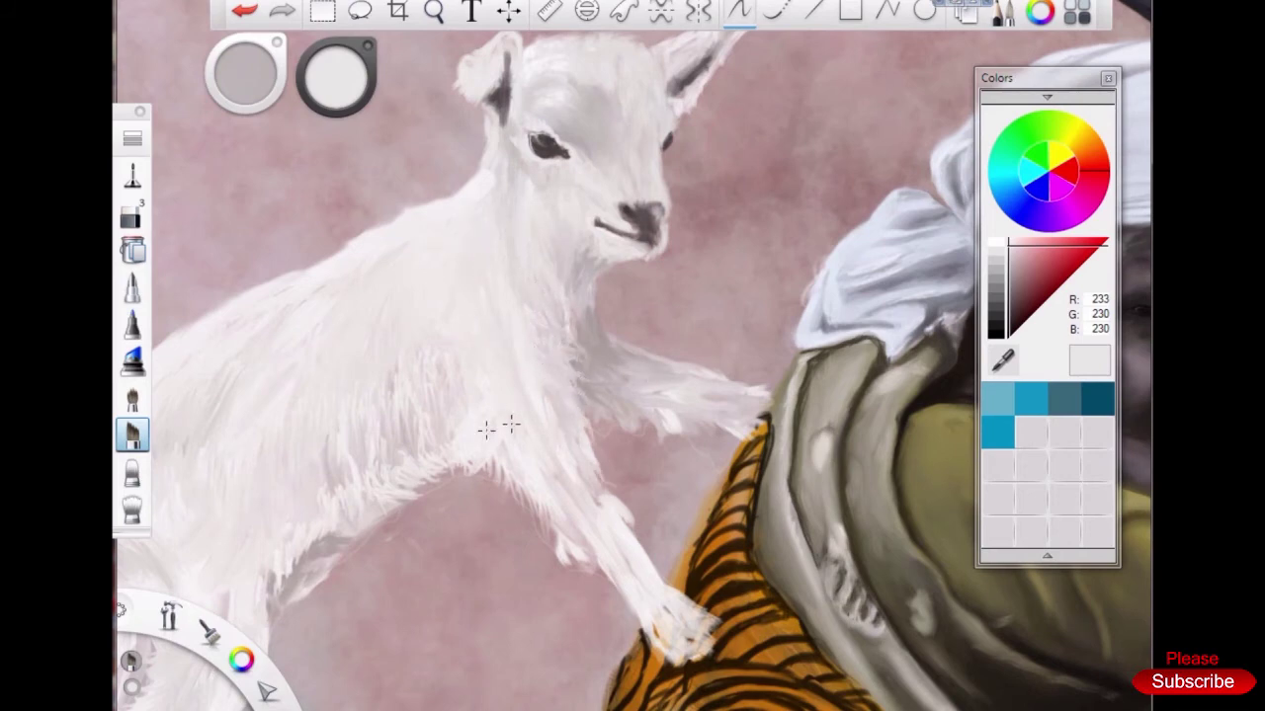
{"action": "mouse_move", "coordinate": [553, 508]}
{"action": "left_mouse_down"}
{"action": "mouse_move", "coordinate": [588, 568]}
{"action": "mouse_move", "coordinate": [690, 640]}
{"action": "left_mouse_up"}
Deepen the shadow under the goat's neck and behind the far foreleg with sampled mauve-grey and dark brown-grey
{"action": "left_click", "coordinate": [587, 264], "text": "alt"}
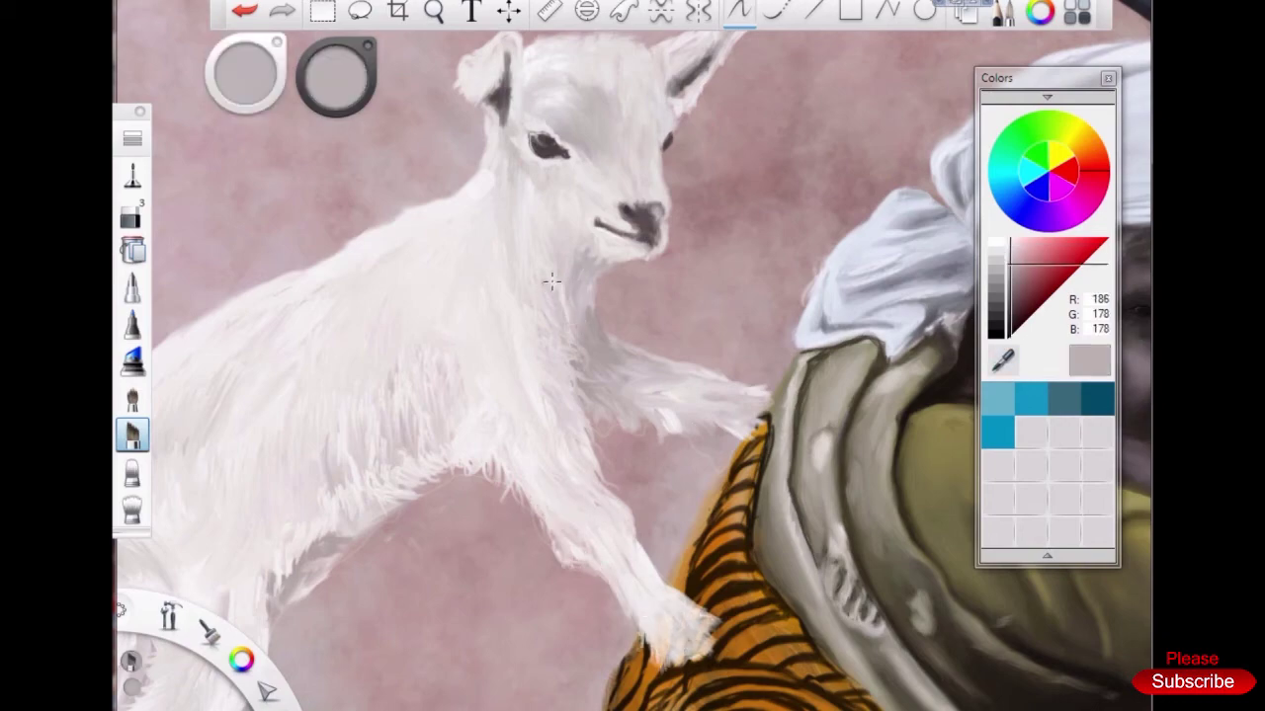
{"action": "scroll", "coordinate": [530, 298], "scroll_direction": "down", "scroll_amount": 3}
{"action": "scroll", "coordinate": [554, 385], "scroll_direction": "up", "scroll_amount": 3}
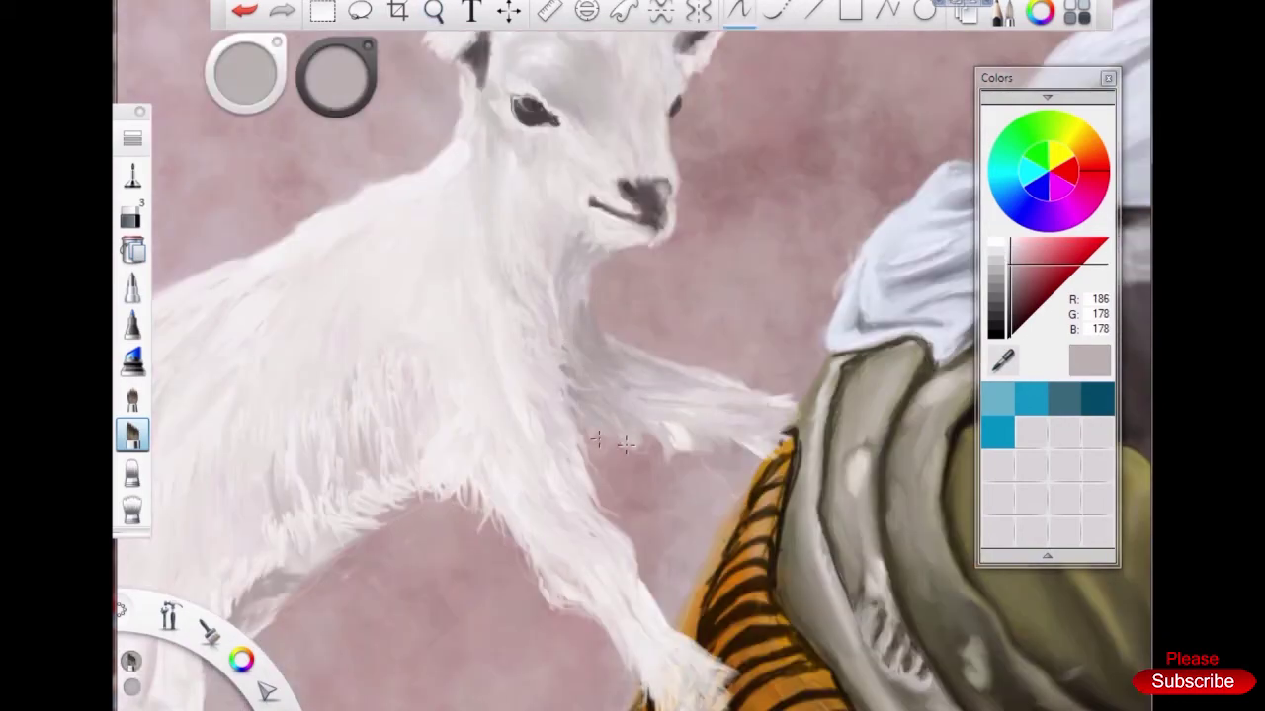
{"action": "left_click", "coordinate": [565, 381], "text": "alt"}
{"action": "mouse_move", "coordinate": [573, 385]}
{"action": "left_mouse_down"}
{"action": "mouse_move", "coordinate": [578, 282]}
{"action": "mouse_move", "coordinate": [597, 340]}
{"action": "left_mouse_up"}
{"action": "scroll", "coordinate": [578, 316], "scroll_direction": "down", "scroll_amount": 3}
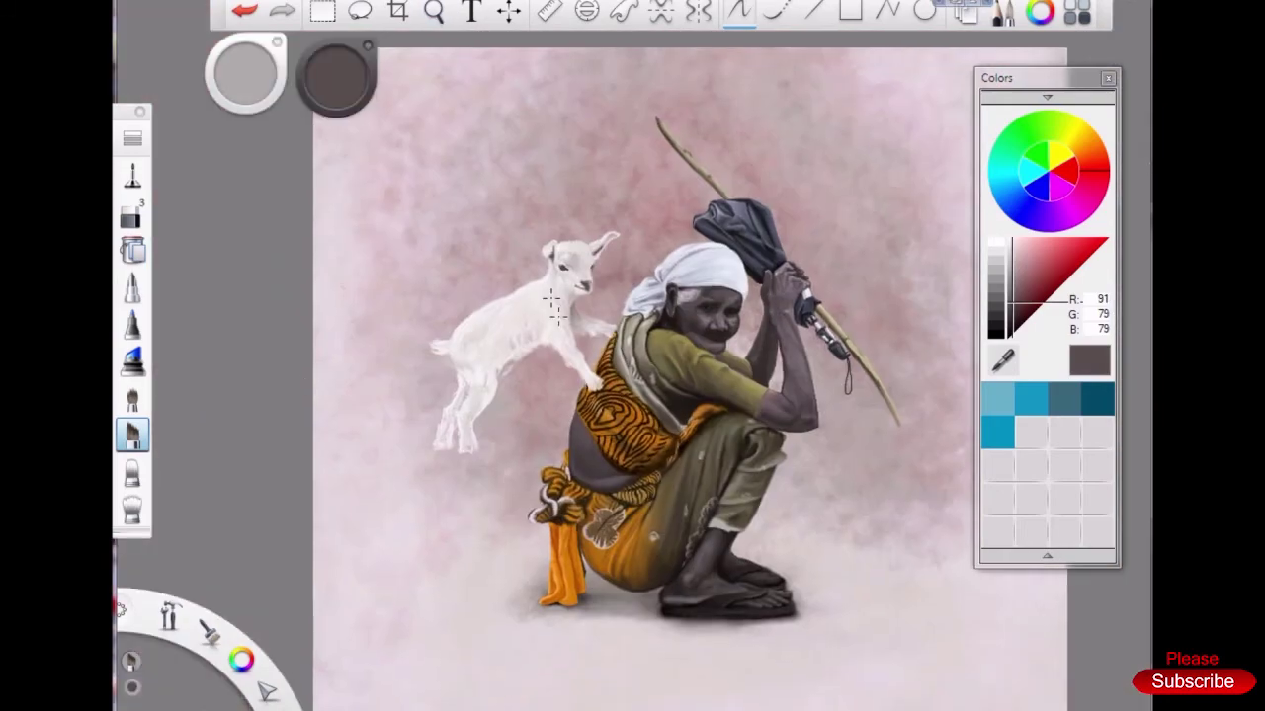
Shade a soft hollow in front of the goat's rump with sampled mauve-grey tones
{"action": "scroll", "coordinate": [554, 316], "scroll_direction": "up", "scroll_amount": 3}
{"action": "left_click", "coordinate": [326, 435], "text": "alt"}
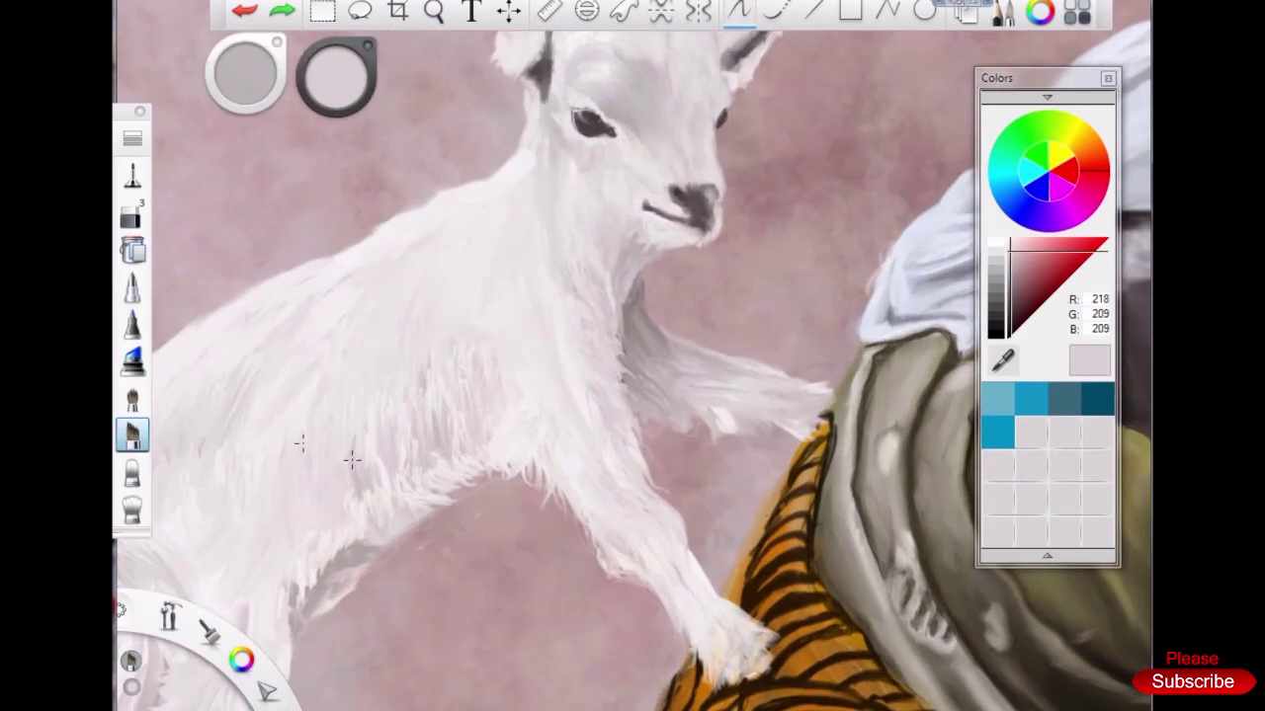
{"action": "mouse_move", "coordinate": [340, 392]}
{"action": "left_mouse_down"}
{"action": "mouse_move", "coordinate": [303, 401]}
{"action": "mouse_move", "coordinate": [340, 367]}
{"action": "left_mouse_up"}
{"action": "left_click", "coordinate": [307, 397], "text": "alt"}
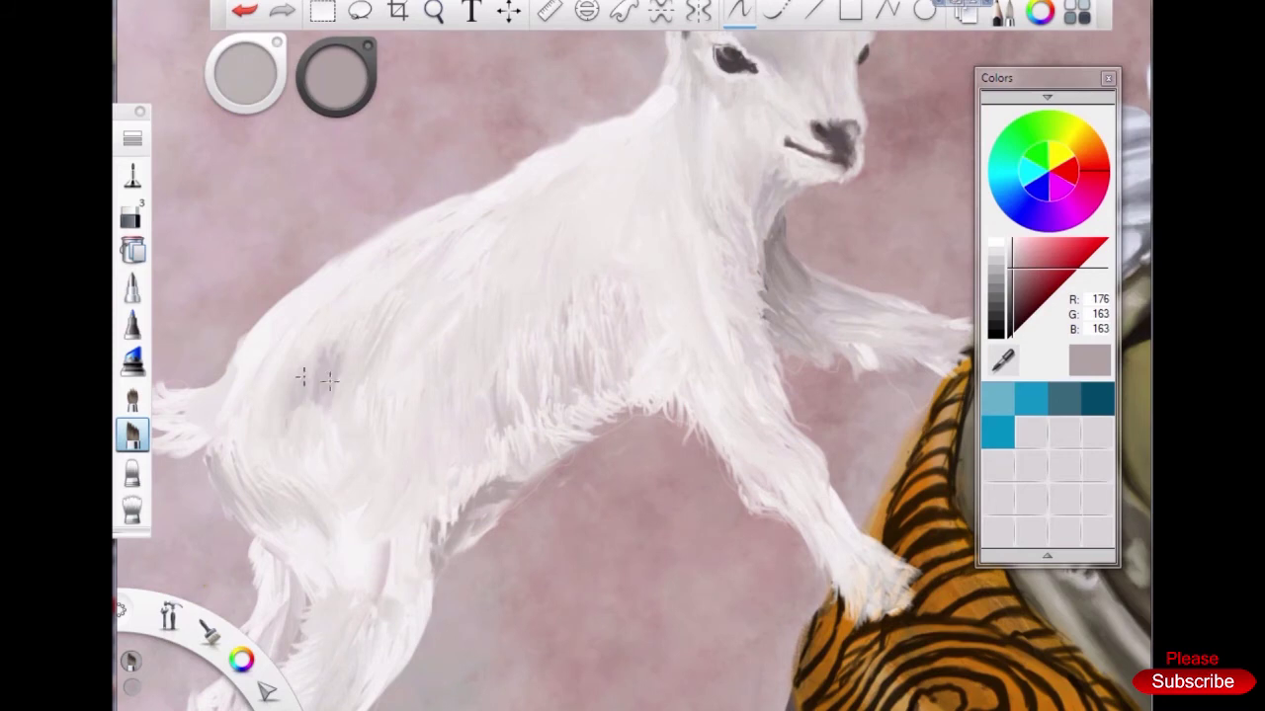
{"action": "left_click", "coordinate": [302, 352], "text": "alt"}
{"action": "left_click_drag", "start_coordinate": [356, 348], "coordinate": [360, 400]}
Add fine fur strands along the goat's flank, thigh and belly with sampled off-white and mauve-grey
{"action": "left_click", "coordinate": [510, 259], "text": "alt"}
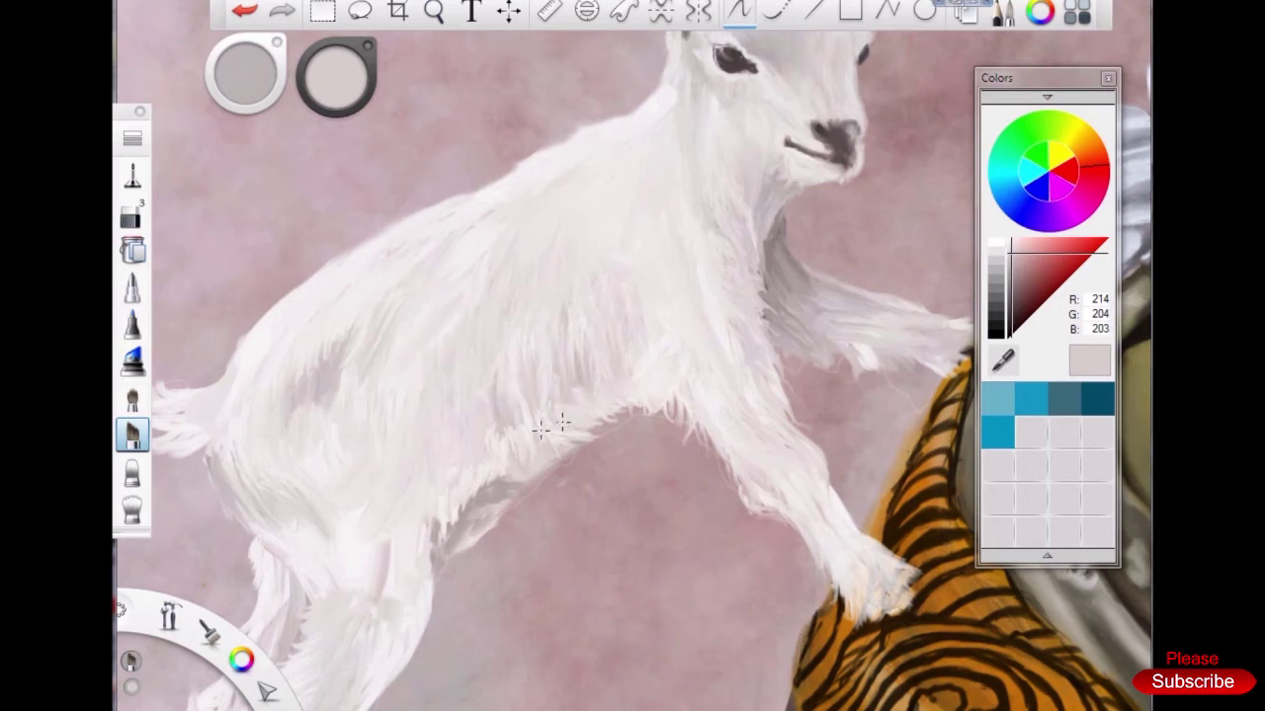
{"action": "left_click", "coordinate": [387, 559], "text": "alt"}
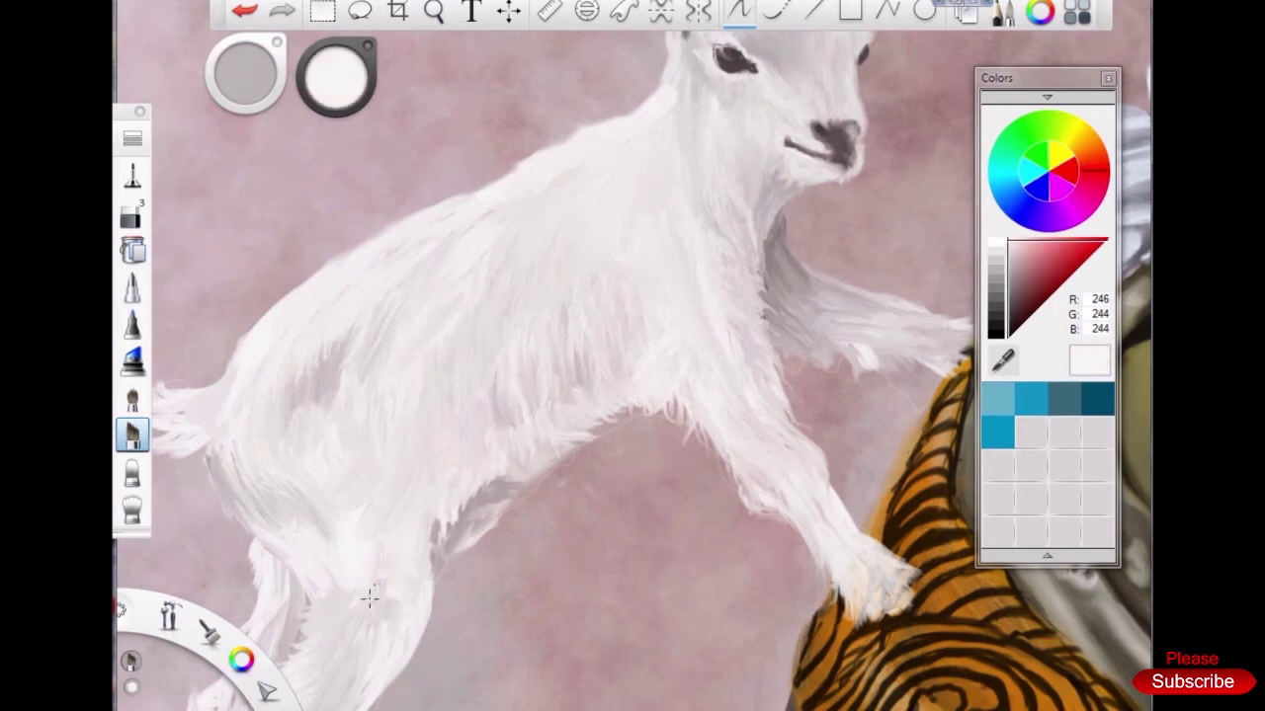
{"action": "left_click", "coordinate": [437, 526], "text": "alt"}
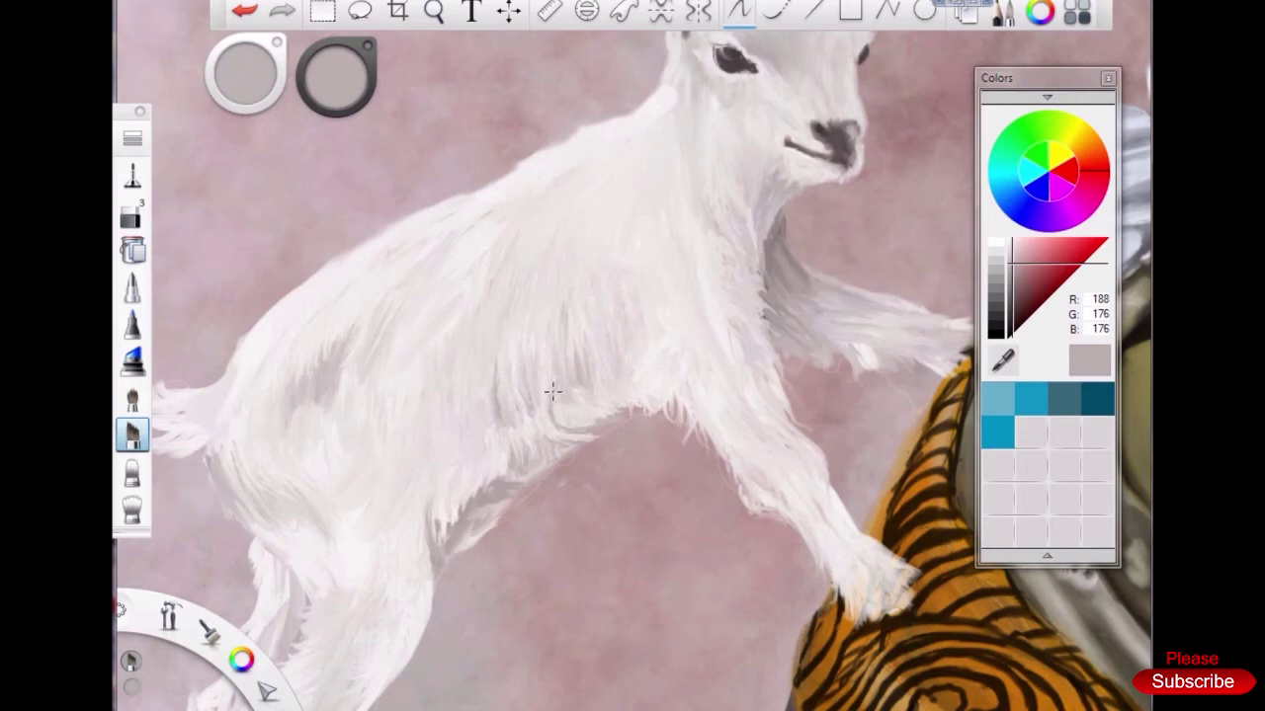
{"action": "scroll", "coordinate": [362, 418], "scroll_direction": "down", "scroll_amount": 5}
{"action": "scroll", "coordinate": [587, 336], "scroll_direction": "up", "scroll_amount": 6}
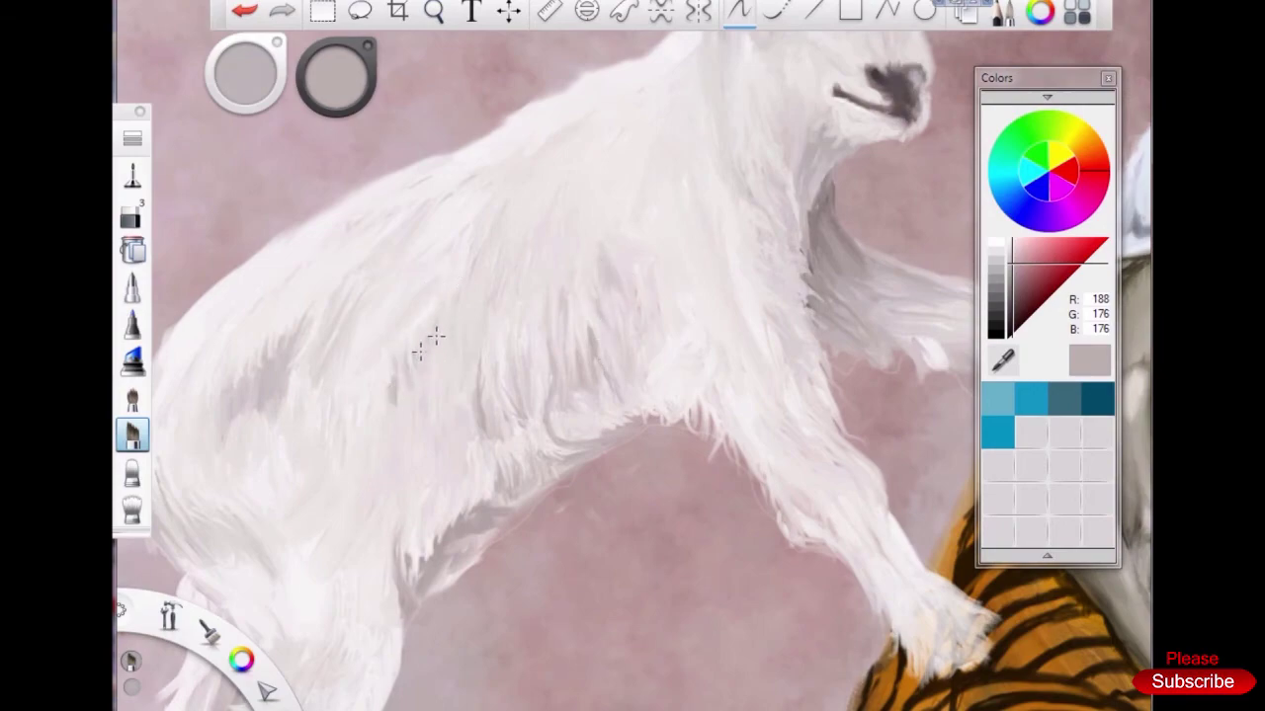
{"action": "scroll", "coordinate": [391, 373], "scroll_direction": "down", "scroll_amount": 4}
Brush short off-white fur strokes over the bridge of the goat's nose and around the near eye
{"action": "scroll", "coordinate": [502, 386], "scroll_direction": "up", "scroll_amount": 6}
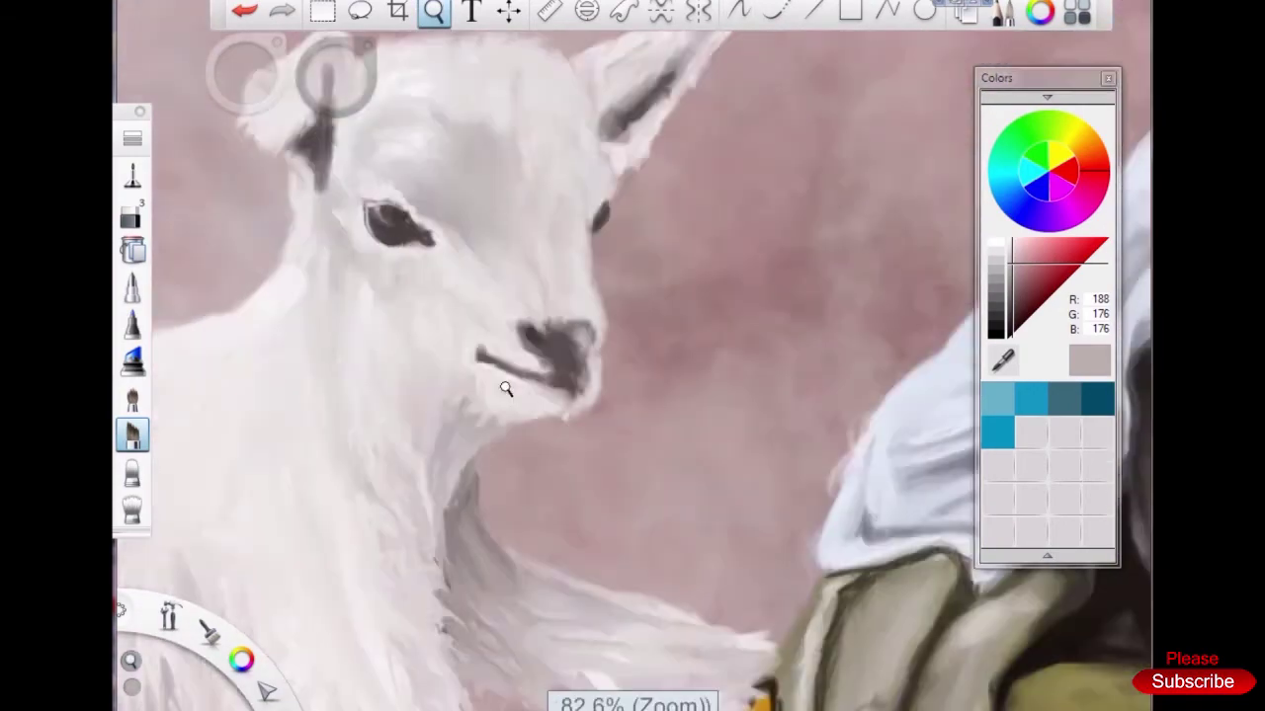
{"action": "left_click", "coordinate": [503, 226], "text": "alt"}
{"action": "left_click_drag", "start_coordinate": [506, 216], "coordinate": [536, 202]}
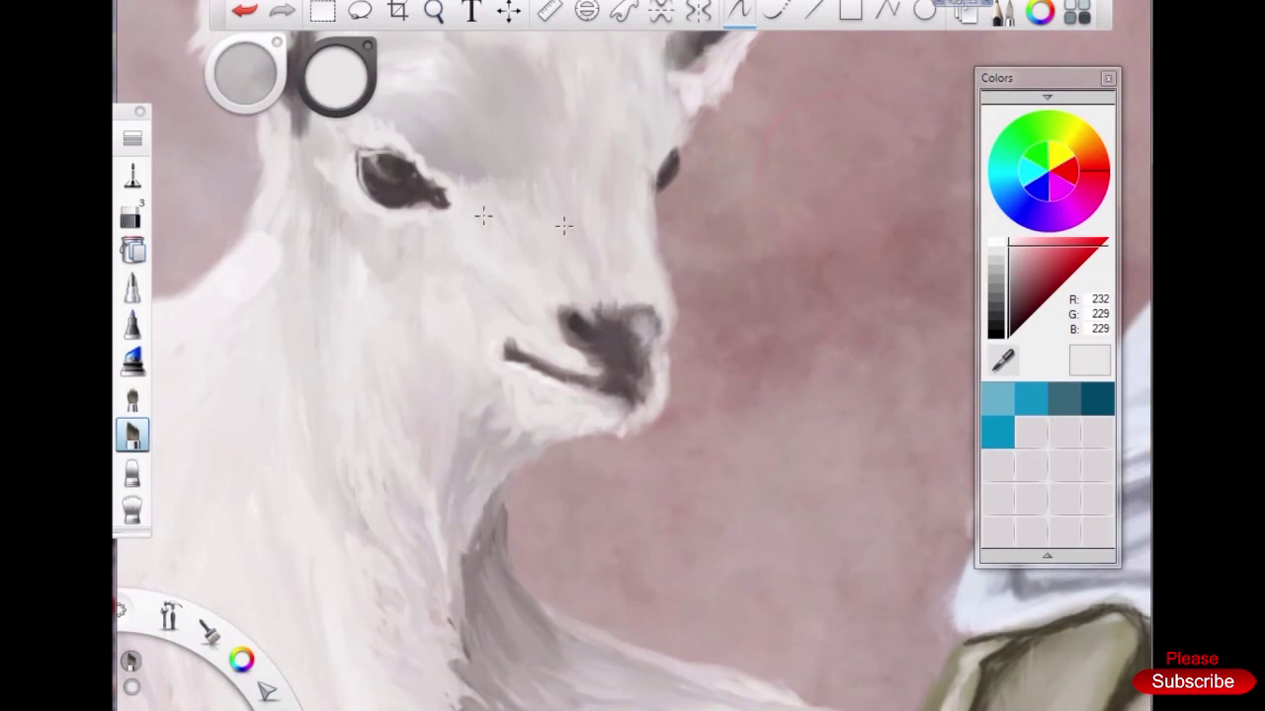
{"action": "left_click_drag", "start_coordinate": [426, 161], "coordinate": [438, 62]}
{"action": "key", "text": "space"}
{"action": "mouse_move", "coordinate": [537, 184]}
{"action": "left_mouse_down"}
{"action": "mouse_move", "coordinate": [466, 67]}
{"action": "mouse_move", "coordinate": [420, 98]}
{"action": "mouse_move", "coordinate": [459, 123]}
{"action": "left_mouse_up"}
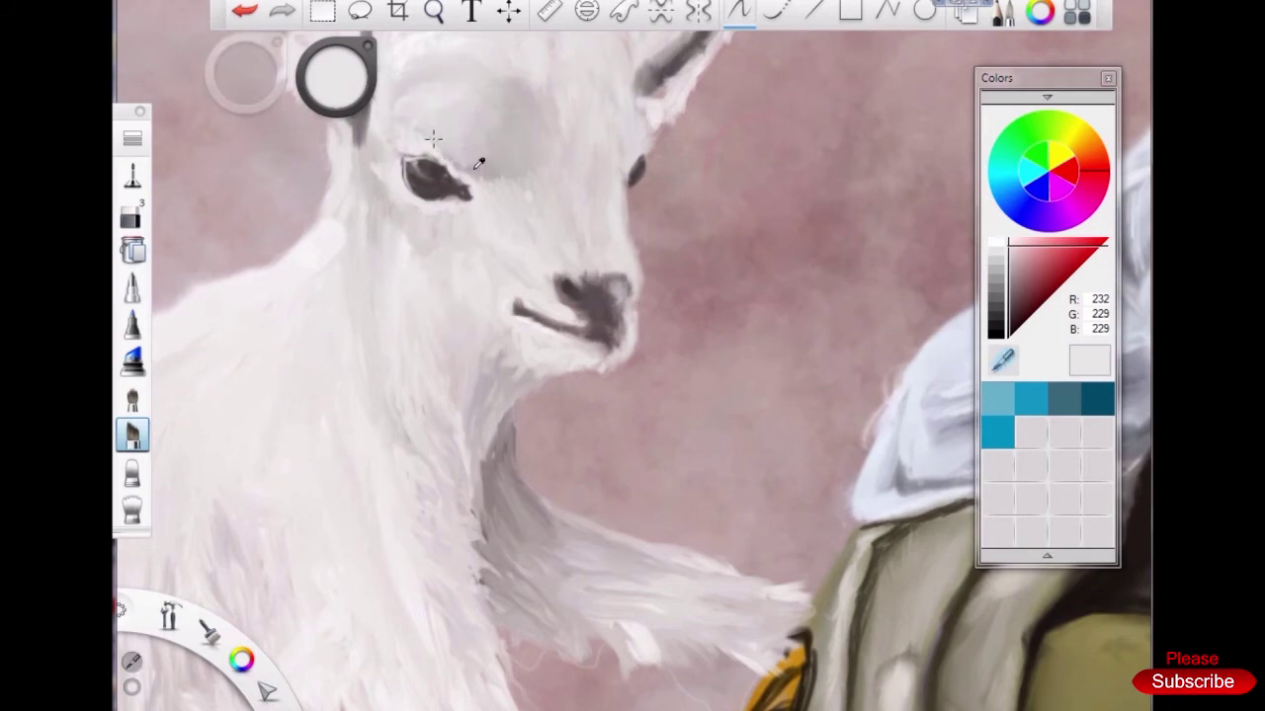
Shade the goat's brow above the near eye and the base of the folded ear with sampled greys
{"action": "left_click", "coordinate": [443, 148], "text": "alt"}
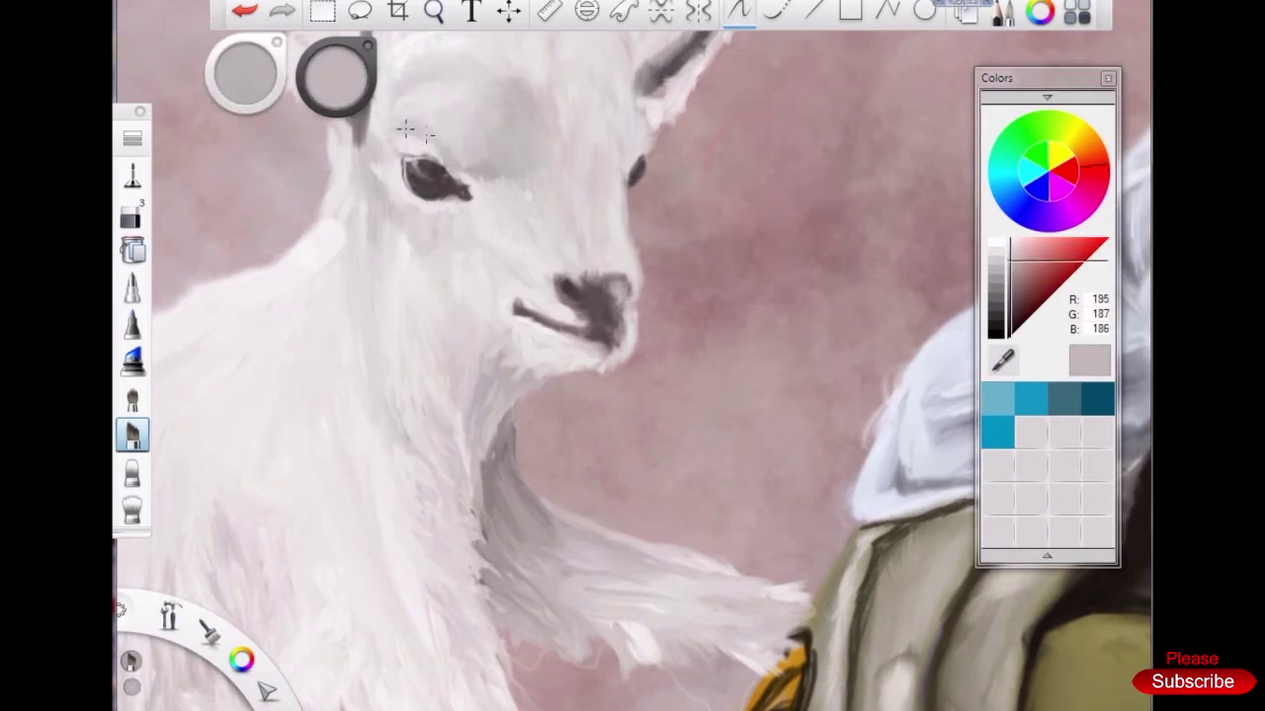
{"action": "left_click", "coordinate": [461, 164], "text": "alt"}
{"action": "left_click", "coordinate": [373, 122], "text": "alt"}
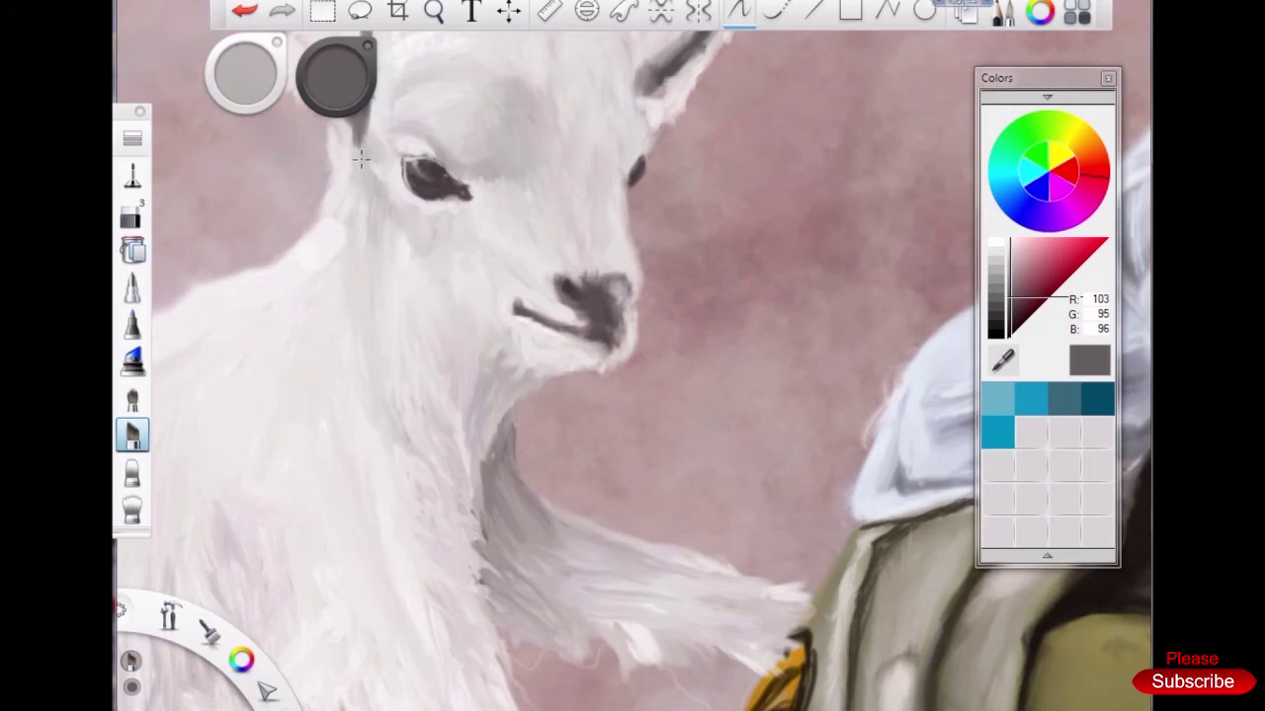
{"action": "scroll", "coordinate": [248, 283], "scroll_direction": "down", "scroll_amount": 5}
{"action": "scroll", "coordinate": [524, 133], "scroll_direction": "up", "scroll_amount": 5}
Repaint the goat's crown, forehead and far side of the face with sampled near-white
{"action": "left_click", "coordinate": [534, 150], "text": "alt"}
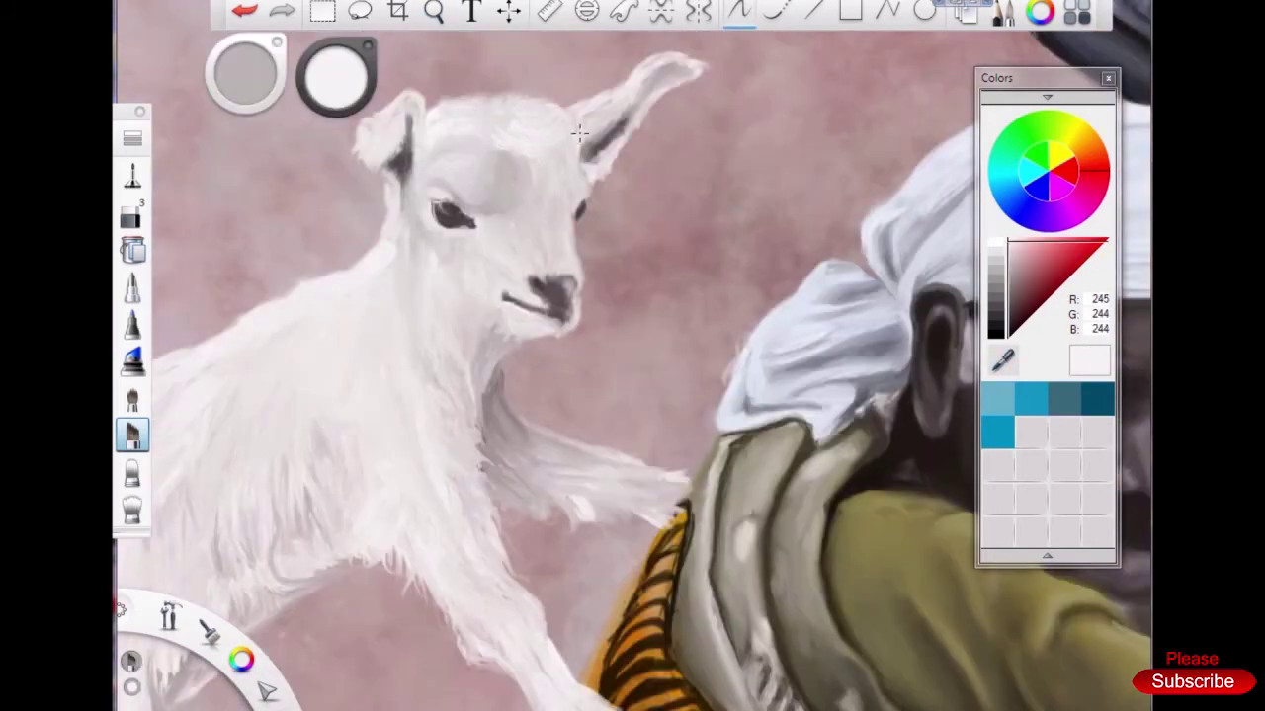
{"action": "mouse_move", "coordinate": [584, 166]}
{"action": "left_mouse_down"}
{"action": "mouse_move", "coordinate": [442, 132]}
{"action": "mouse_move", "coordinate": [451, 94]}
{"action": "mouse_move", "coordinate": [504, 117]}
{"action": "left_mouse_up"}
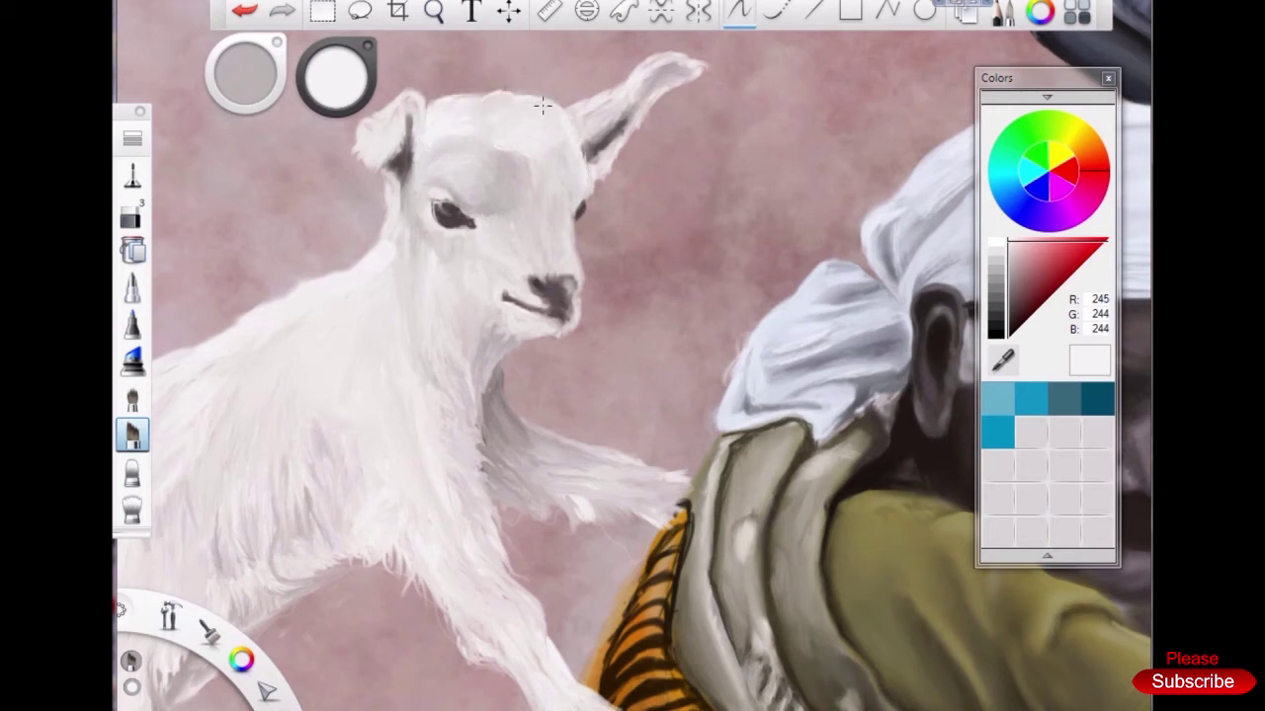
{"action": "left_click_drag", "start_coordinate": [575, 201], "coordinate": [579, 259]}
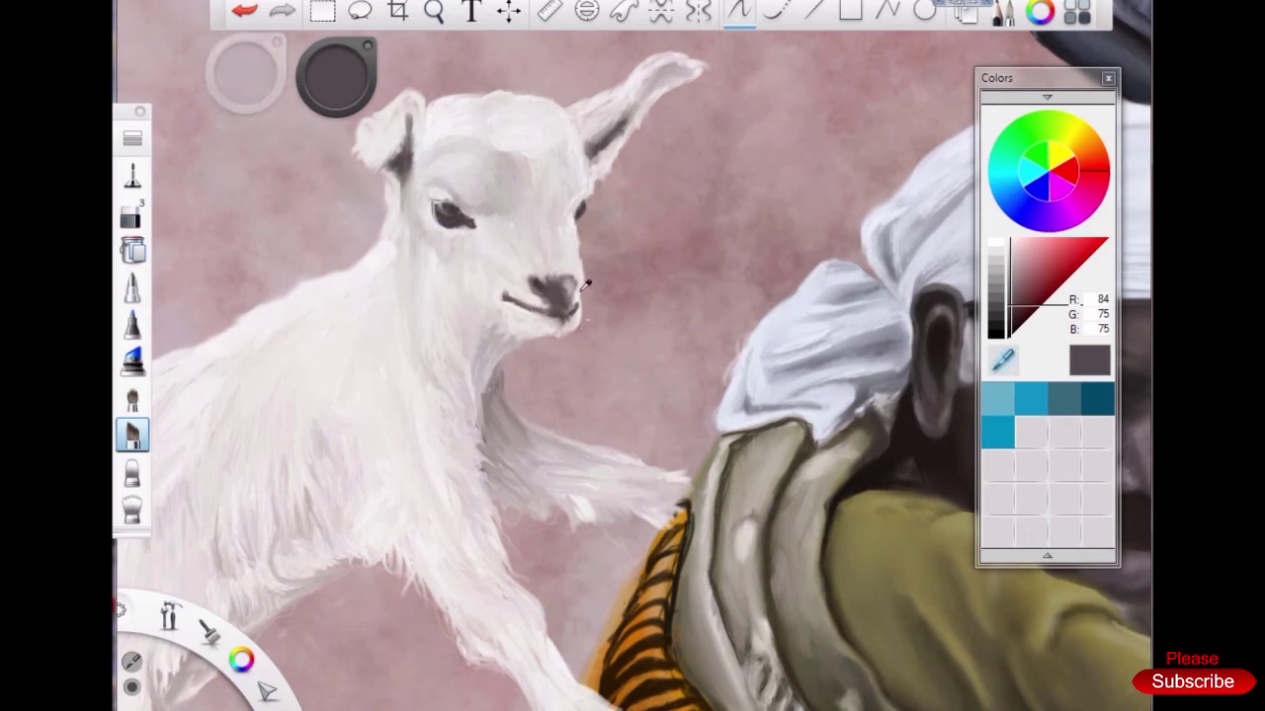
Darken the goat's mouth line and soften the nose with sampled brown-grey and light tones
{"action": "left_click", "coordinate": [564, 326], "text": "alt"}
{"action": "left_click_drag", "start_coordinate": [551, 307], "coordinate": [563, 316]}
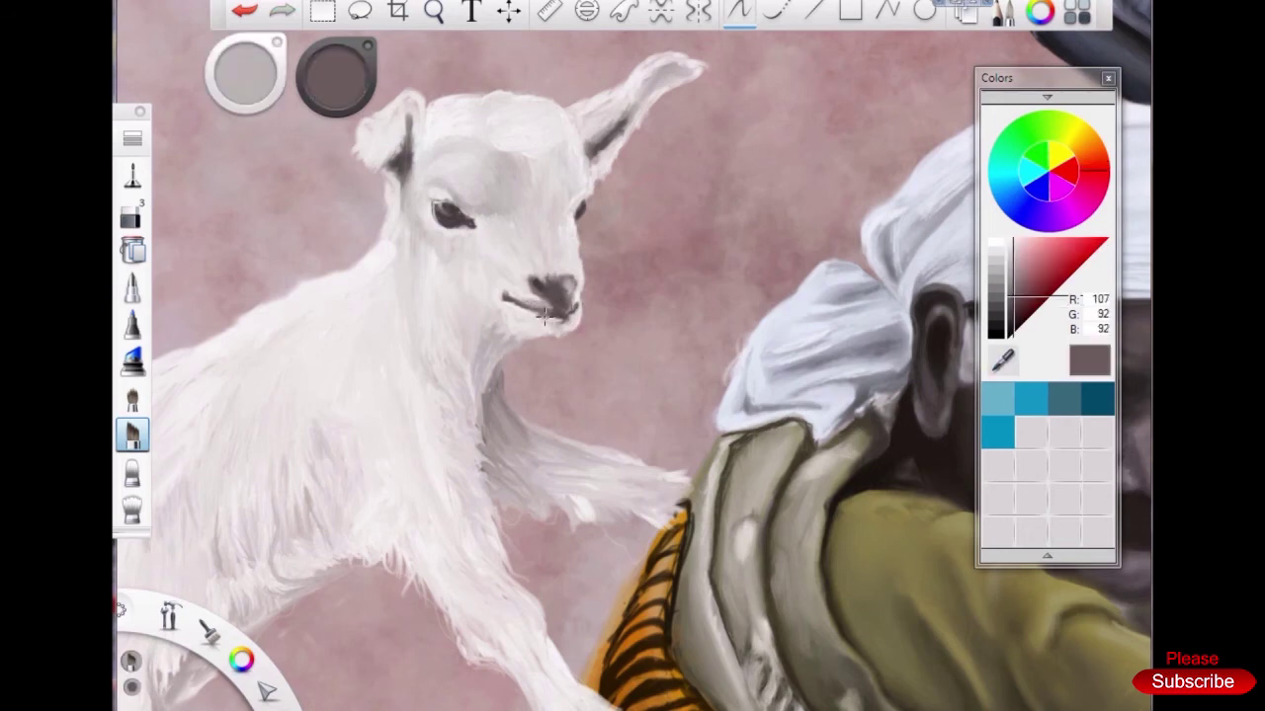
{"action": "left_click", "coordinate": [518, 255], "text": "alt"}
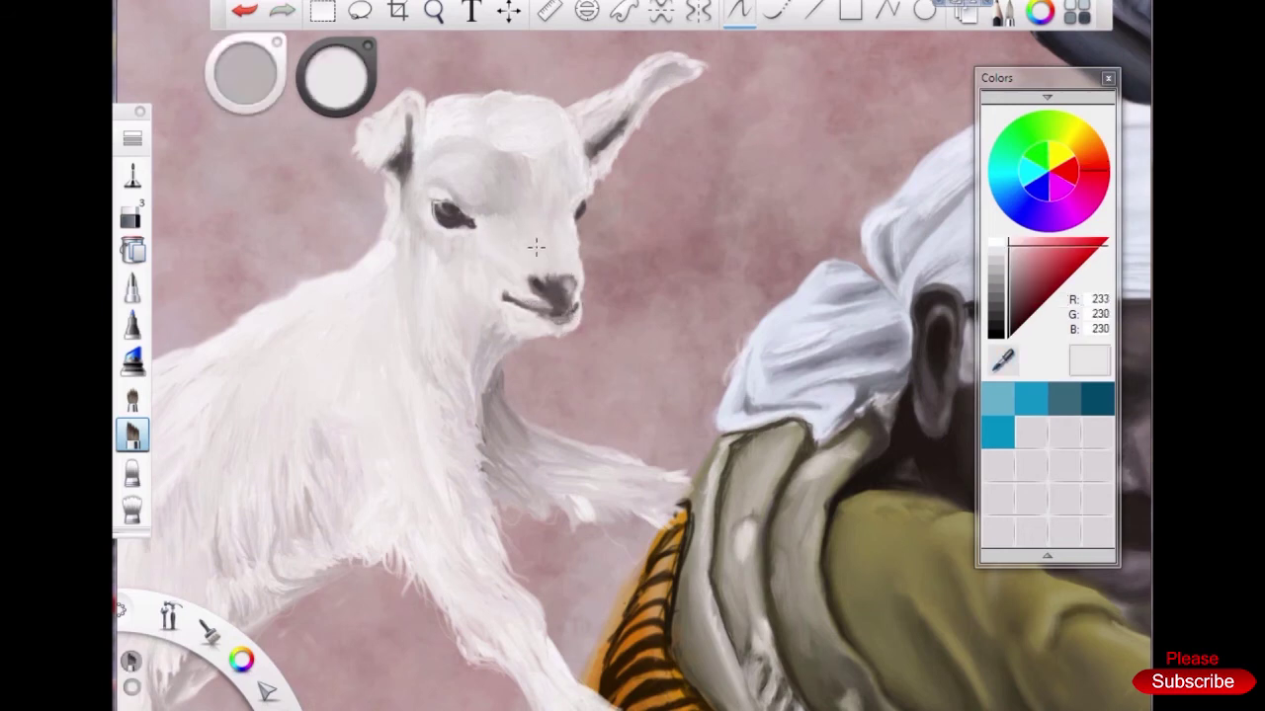
{"action": "left_click", "coordinate": [566, 294], "text": "alt"}
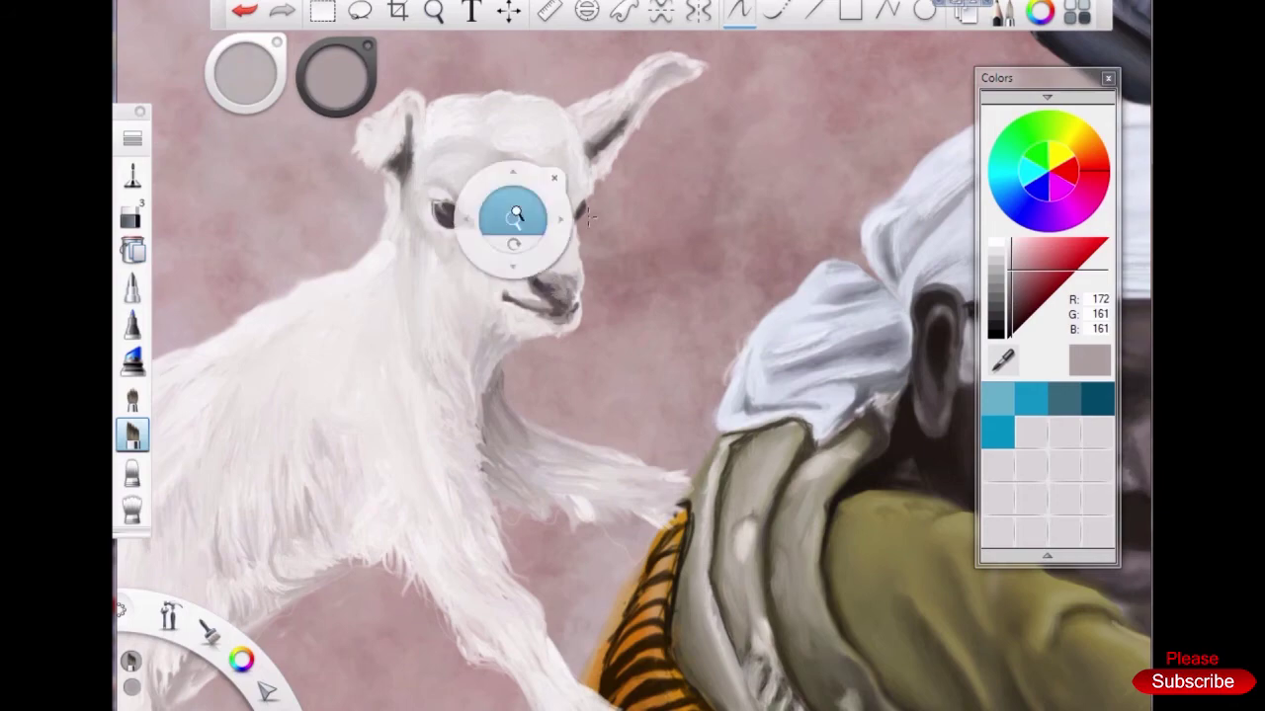
Shade the goat's cheek and the side of its muzzle with sampled light greys
{"action": "scroll", "coordinate": [386, 326], "scroll_direction": "down", "scroll_amount": 3}
{"action": "scroll", "coordinate": [431, 302], "scroll_direction": "up", "scroll_amount": 5}
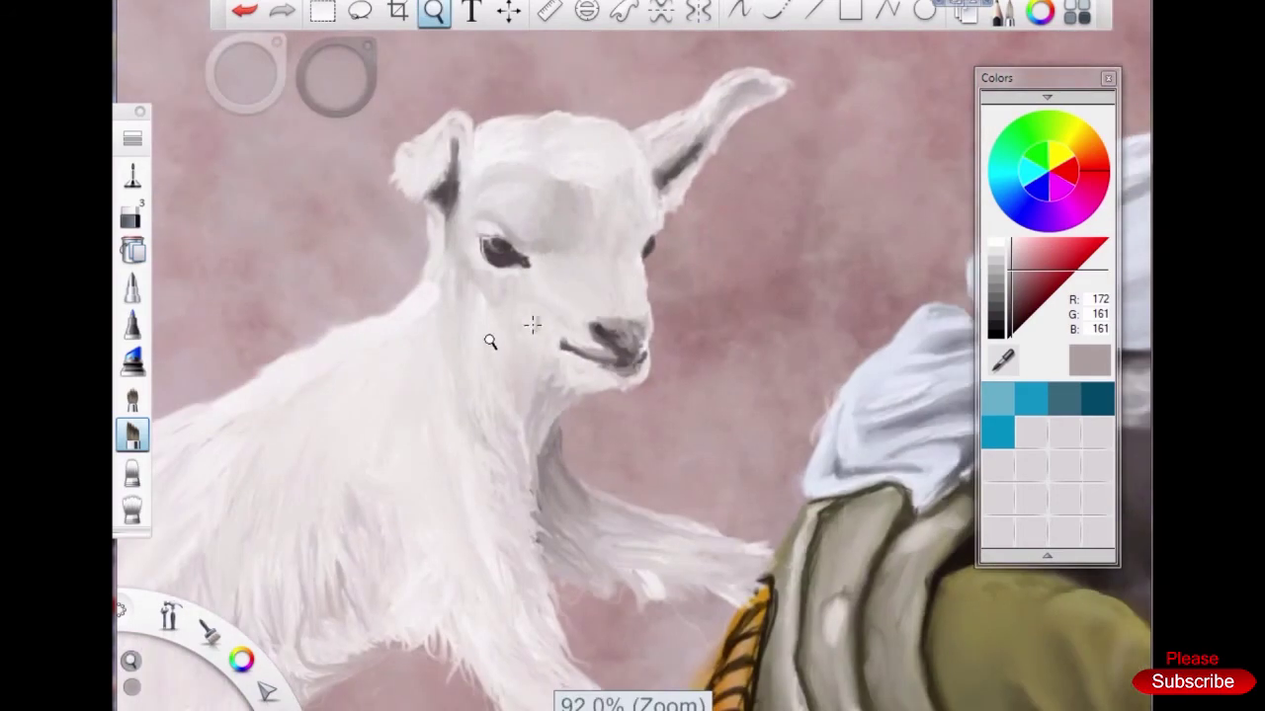
{"action": "left_click", "coordinate": [583, 316], "text": "alt"}
{"action": "left_click", "coordinate": [536, 345], "text": "alt"}
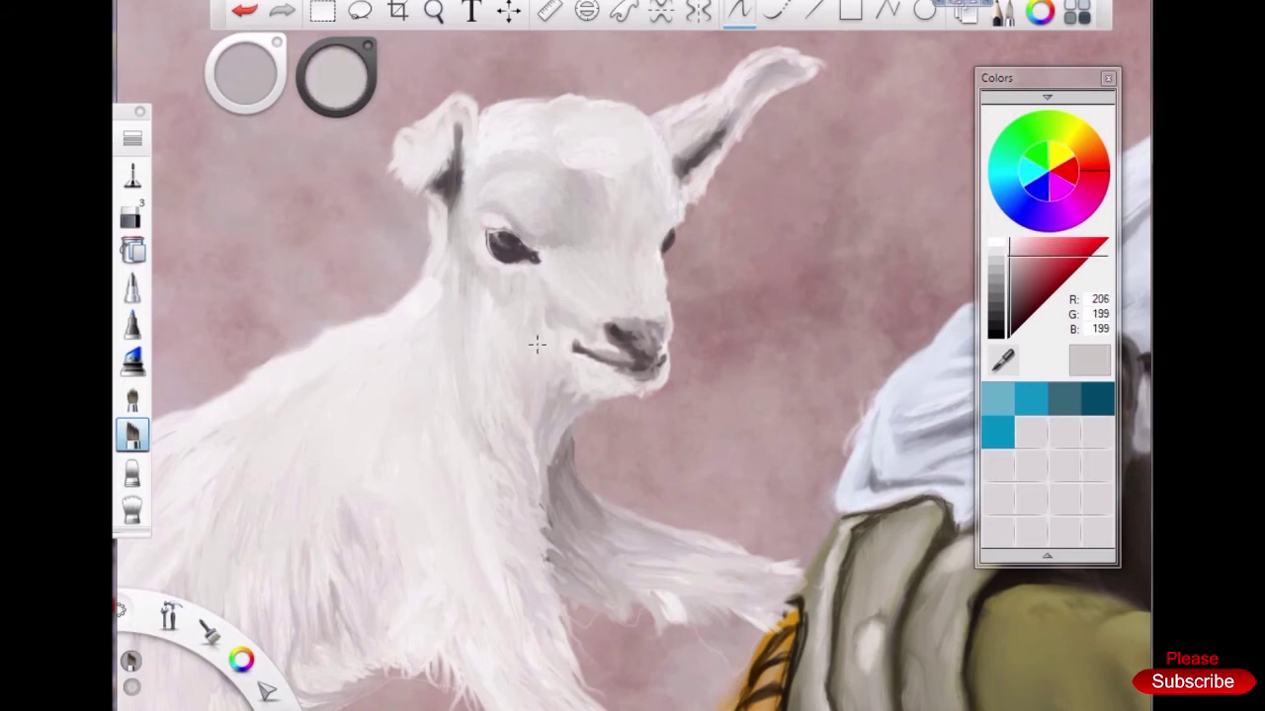
{"action": "left_click", "coordinate": [617, 287], "text": "alt"}
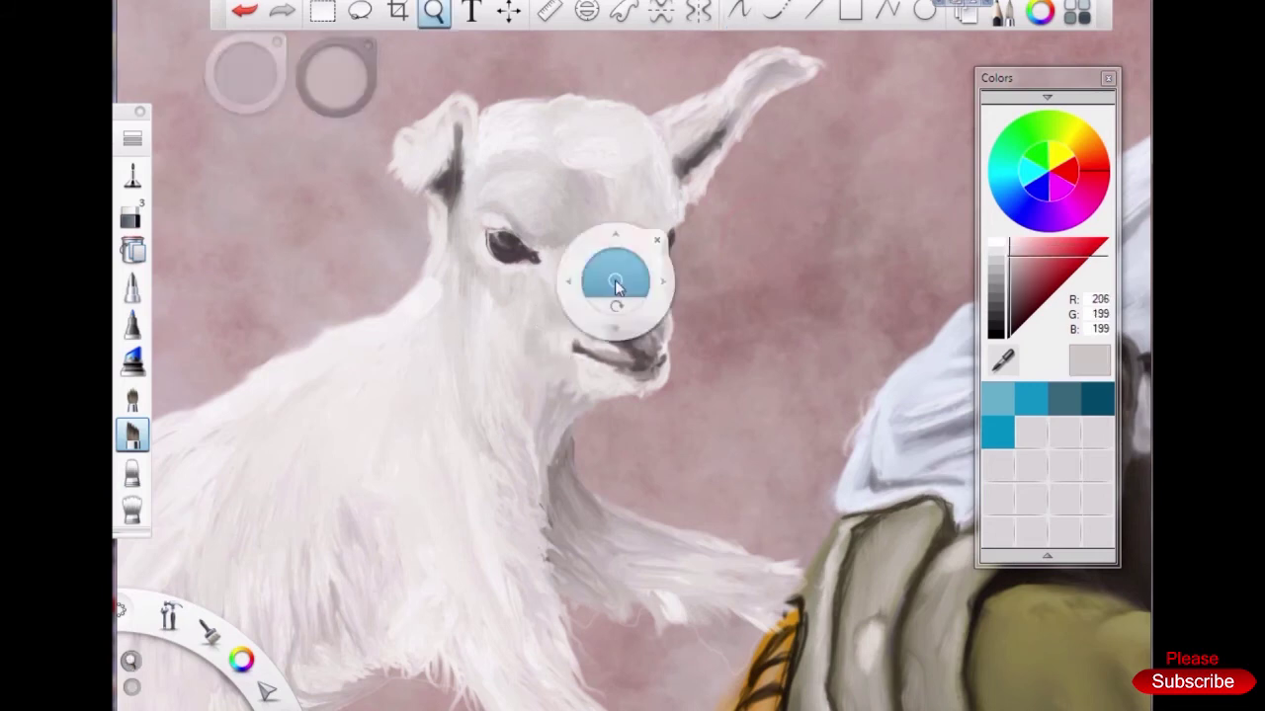
Touch up the goat's nose and brush sampled off-white fur down the throat and chest
{"action": "scroll", "coordinate": [696, 326], "scroll_direction": "up", "scroll_amount": 2}
{"action": "left_click_drag", "start_coordinate": [612, 339], "coordinate": [659, 337]}
{"action": "left_click", "coordinate": [553, 473], "text": "alt"}
{"action": "mouse_move", "coordinate": [573, 469]}
{"action": "left_mouse_down"}
{"action": "mouse_move", "coordinate": [678, 453]}
{"action": "mouse_move", "coordinate": [523, 464]}
{"action": "mouse_move", "coordinate": [605, 464]}
{"action": "mouse_move", "coordinate": [550, 446]}
{"action": "mouse_move", "coordinate": [527, 452]}
{"action": "mouse_move", "coordinate": [583, 457]}
{"action": "mouse_move", "coordinate": [514, 523]}
{"action": "mouse_move", "coordinate": [516, 593]}
{"action": "left_mouse_up"}
{"action": "left_click", "coordinate": [550, 446], "text": "alt"}
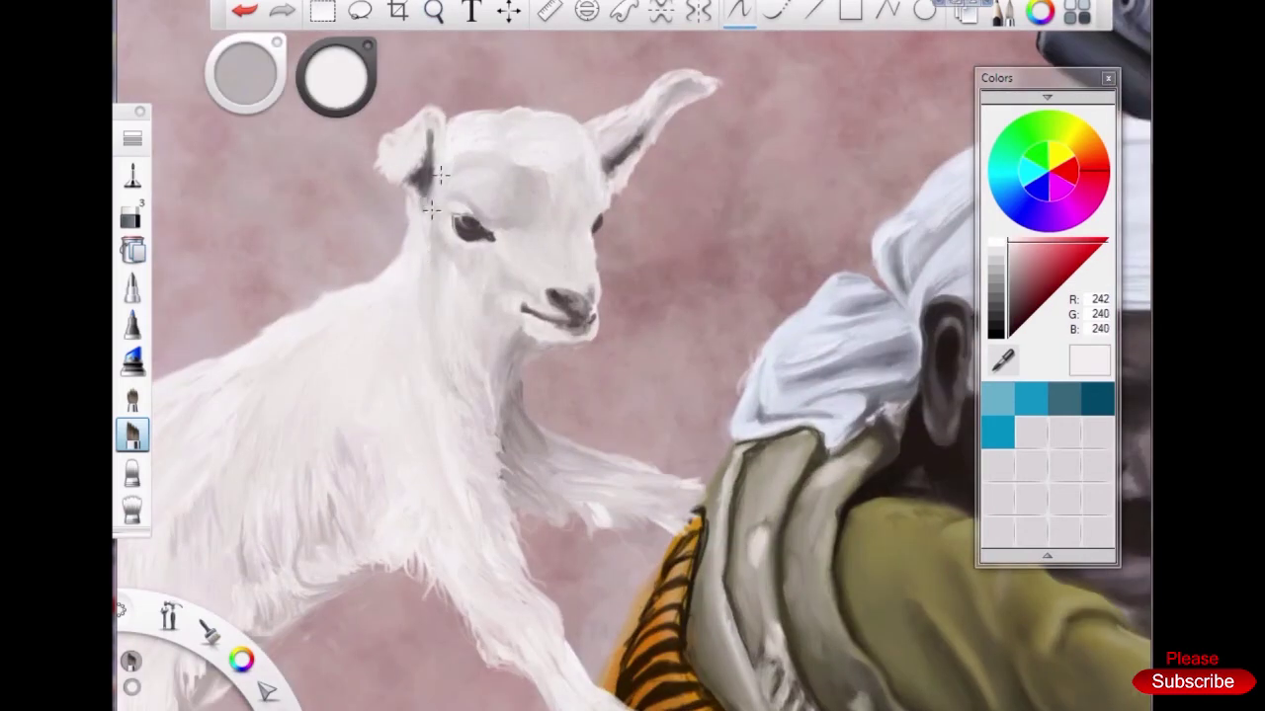
Blend the goat's brow, reshape the dark inside of the folded ear and add off-white neck fur with sampled tones
{"action": "left_click", "coordinate": [440, 175], "text": "alt"}
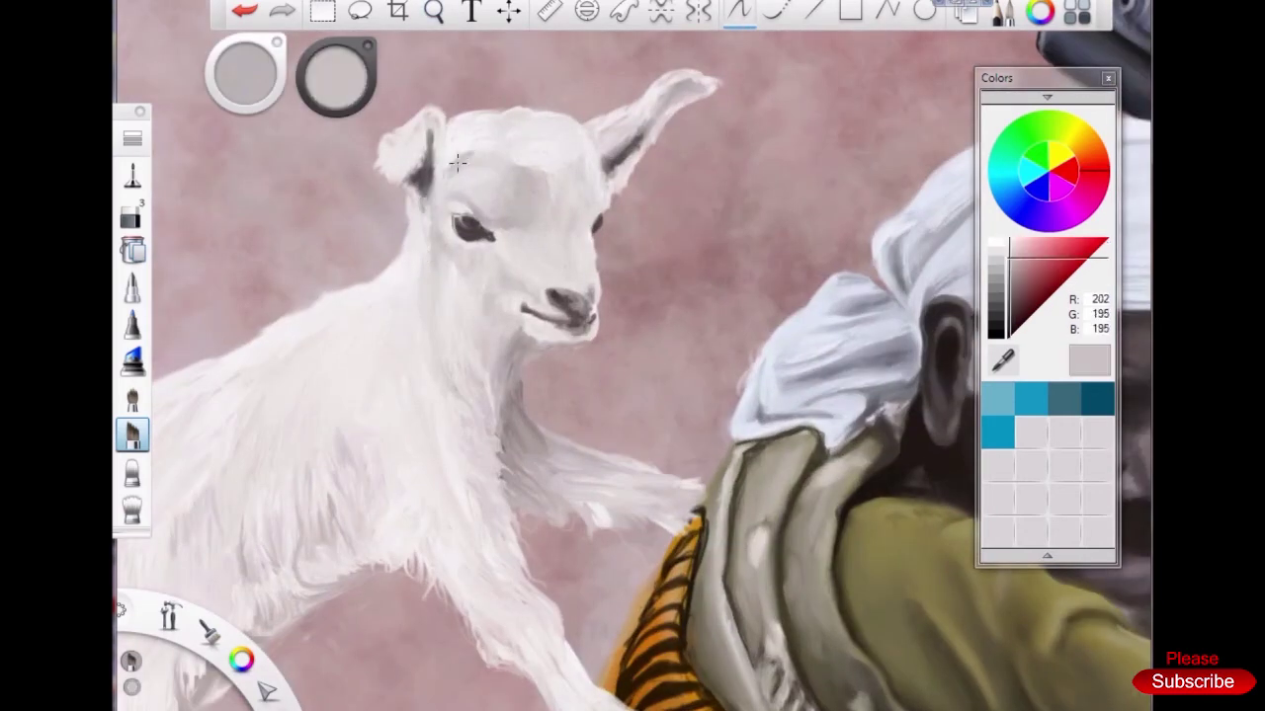
{"action": "left_click", "coordinate": [583, 211], "text": "alt"}
{"action": "left_click", "coordinate": [451, 268], "text": "alt"}
{"action": "mouse_move", "coordinate": [430, 118]}
{"action": "left_mouse_down"}
{"action": "mouse_move", "coordinate": [429, 190]}
{"action": "mouse_move", "coordinate": [407, 198]}
{"action": "mouse_move", "coordinate": [433, 161]}
{"action": "mouse_move", "coordinate": [415, 202]}
{"action": "left_mouse_up"}
{"action": "left_click", "coordinate": [408, 195], "text": "alt"}
{"action": "left_click", "coordinate": [419, 176], "text": "alt"}
{"action": "left_click", "coordinate": [448, 327], "text": "alt"}
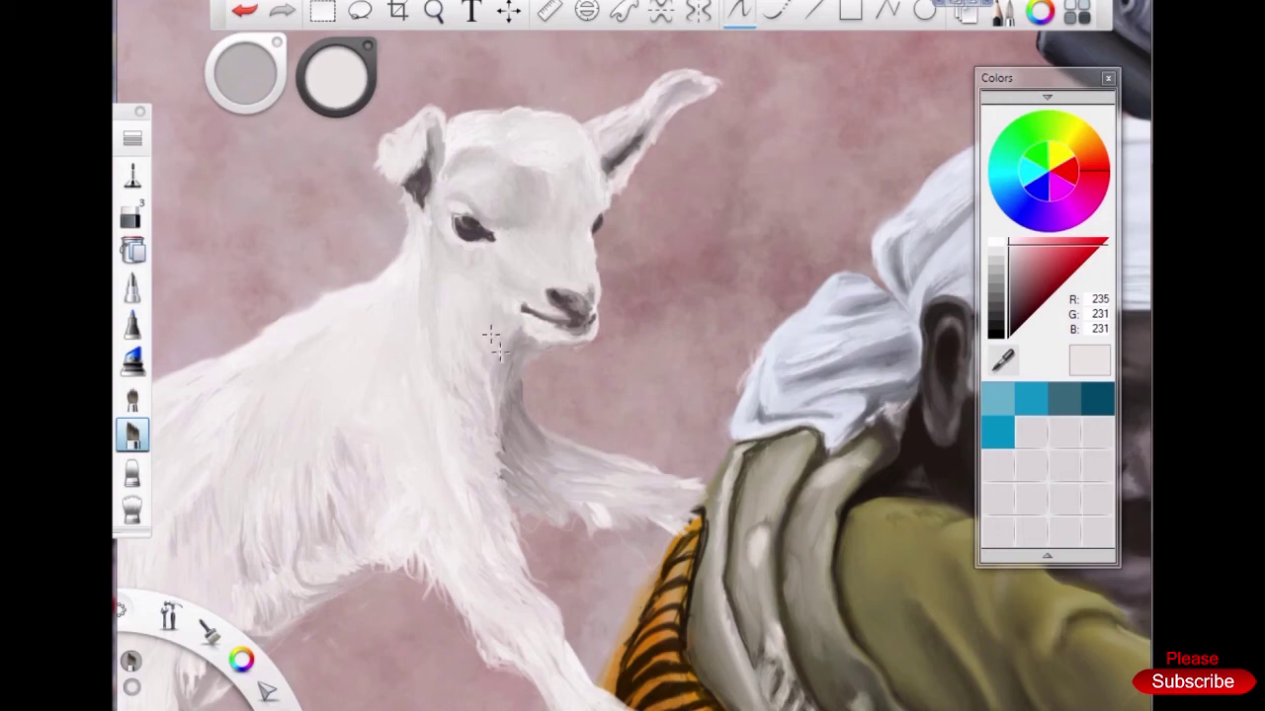
{"action": "scroll", "coordinate": [492, 312], "scroll_direction": "down", "scroll_amount": 5}
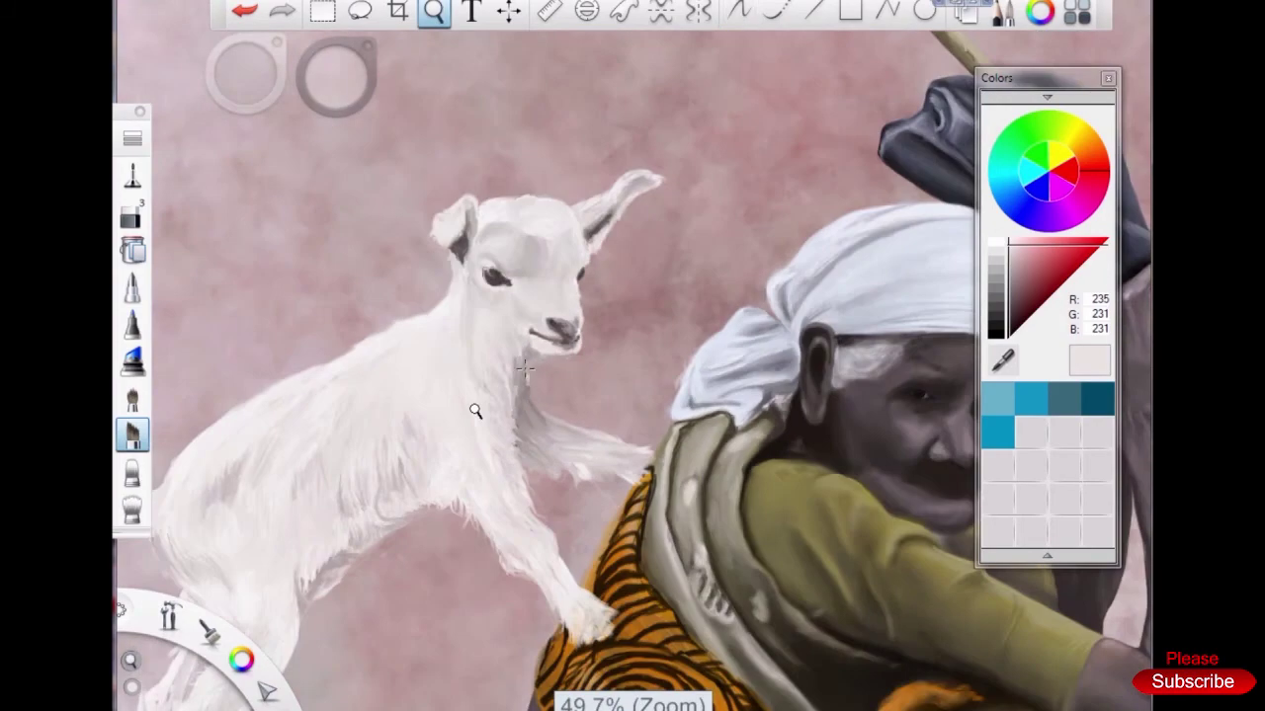
{"action": "scroll", "coordinate": [474, 409], "scroll_direction": "up", "scroll_amount": 4}
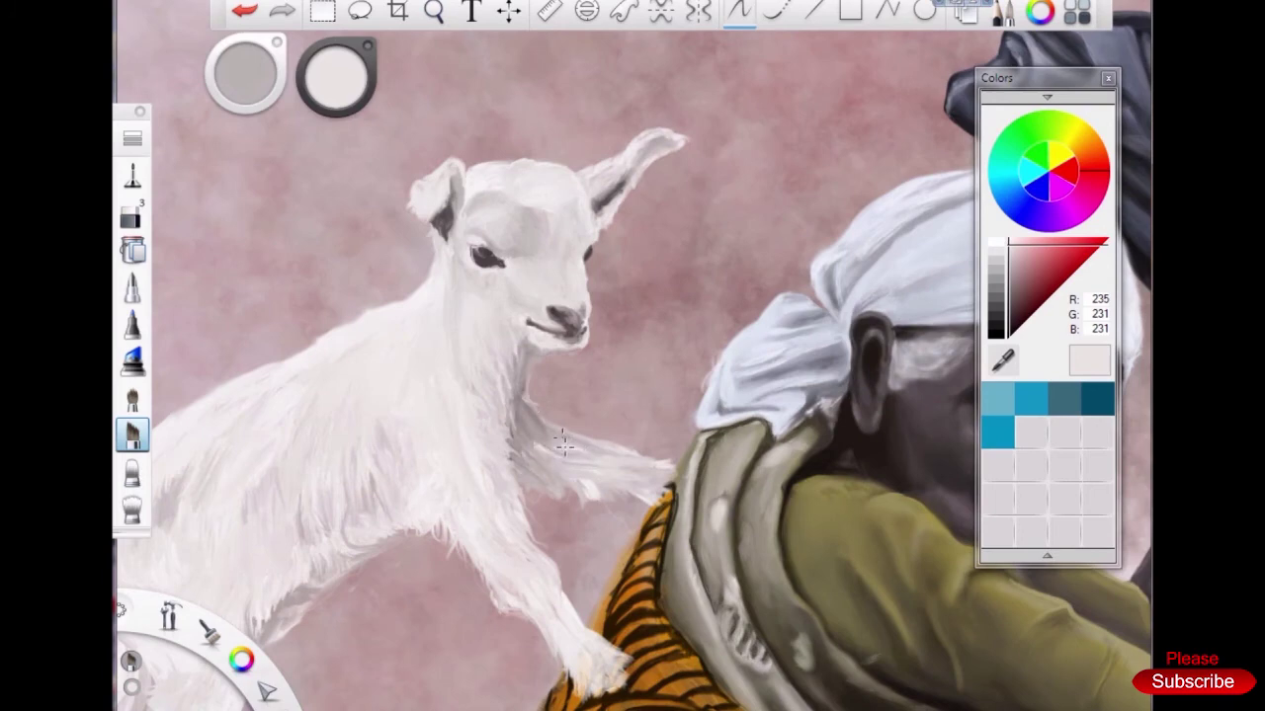
{"action": "scroll", "coordinate": [603, 475], "scroll_direction": "down", "scroll_amount": 5}
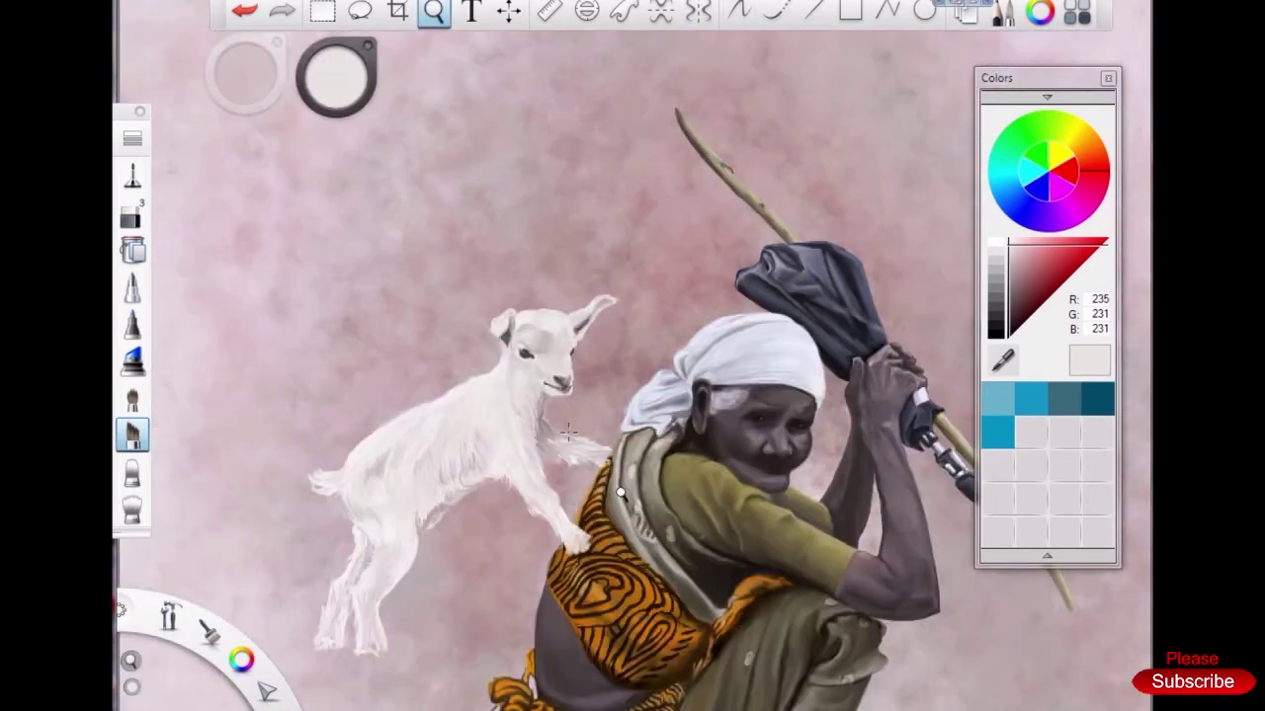
Brush sampled off-white and pale pinkish-grey fur strokes along the goat's back and rump
{"action": "key", "text": "space"}
{"action": "scroll", "coordinate": [583, 447], "scroll_direction": "up", "scroll_amount": 3}
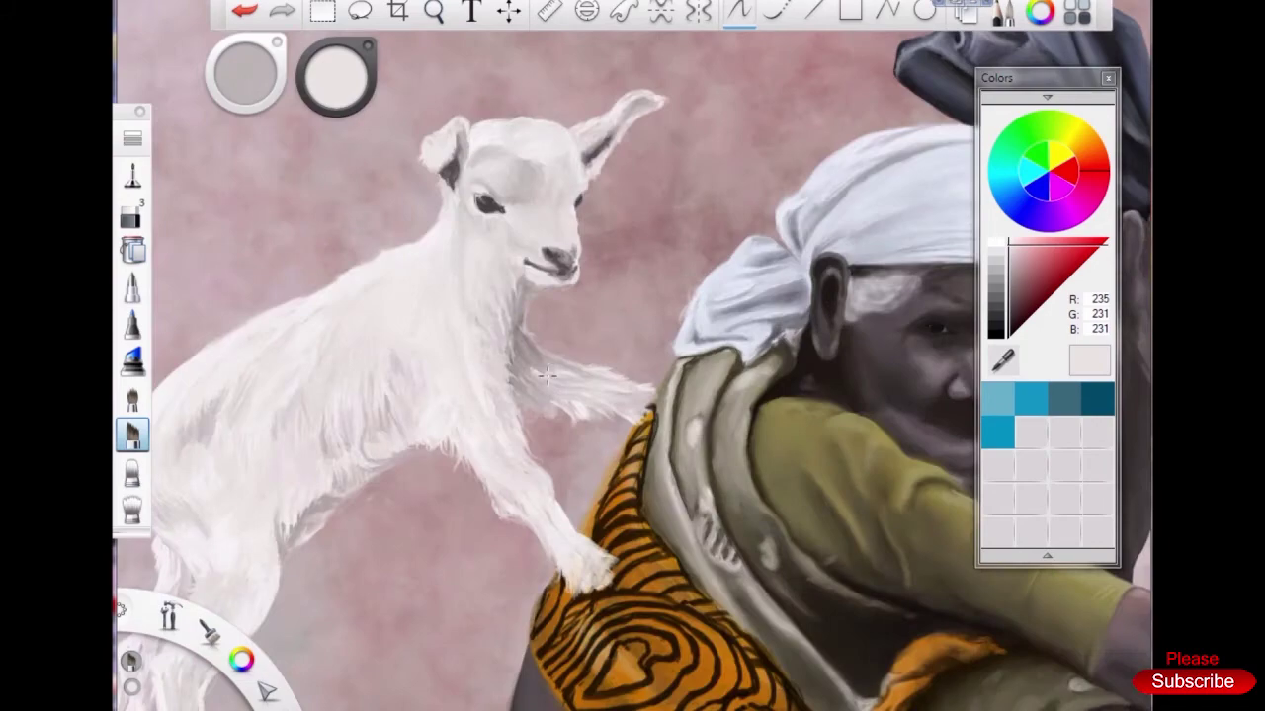
{"action": "scroll", "coordinate": [473, 398], "scroll_direction": "up", "scroll_amount": 4}
{"action": "left_click", "coordinate": [219, 405], "text": "alt"}
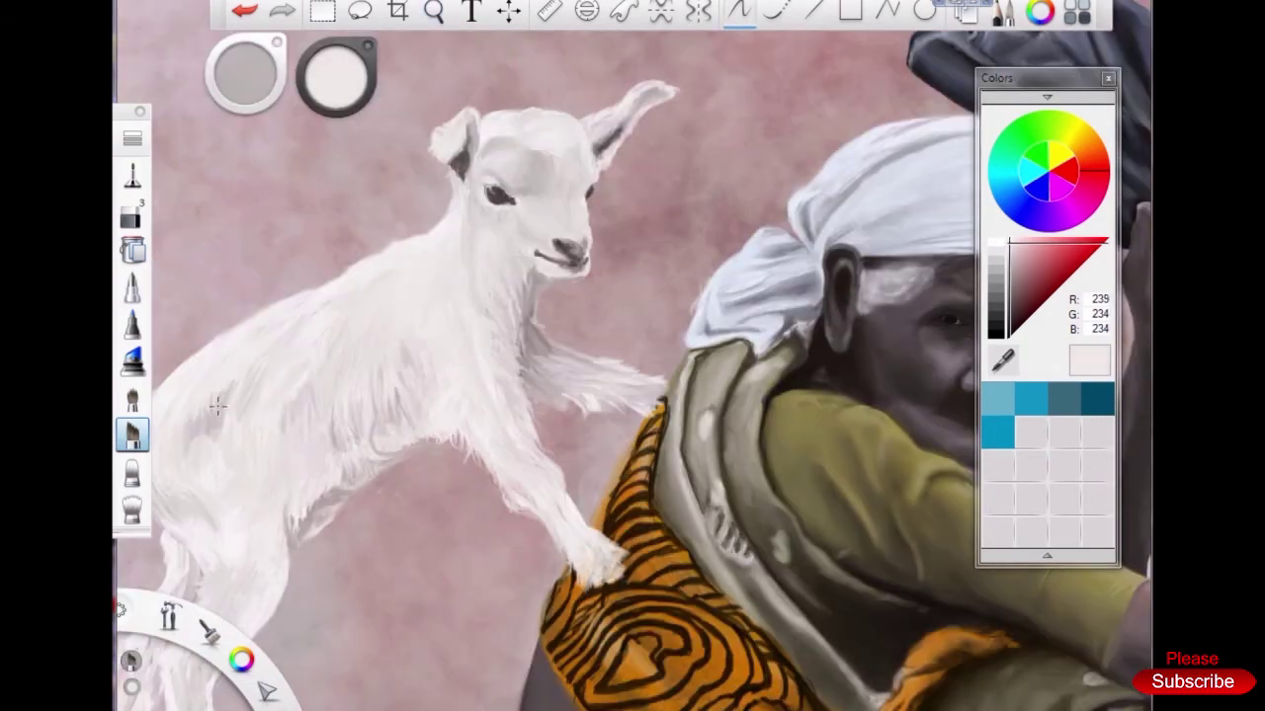
{"action": "scroll", "coordinate": [268, 395], "scroll_direction": "up", "scroll_amount": 2}
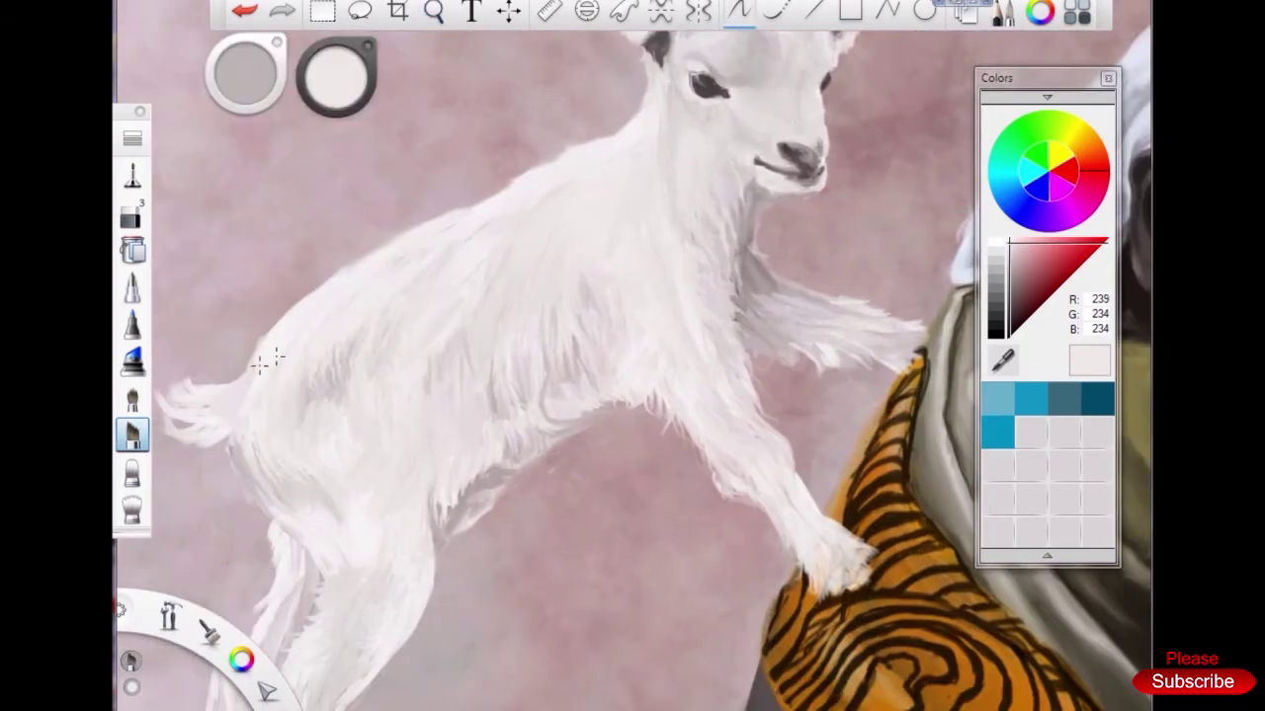
{"action": "left_click", "coordinate": [364, 417], "text": "alt"}
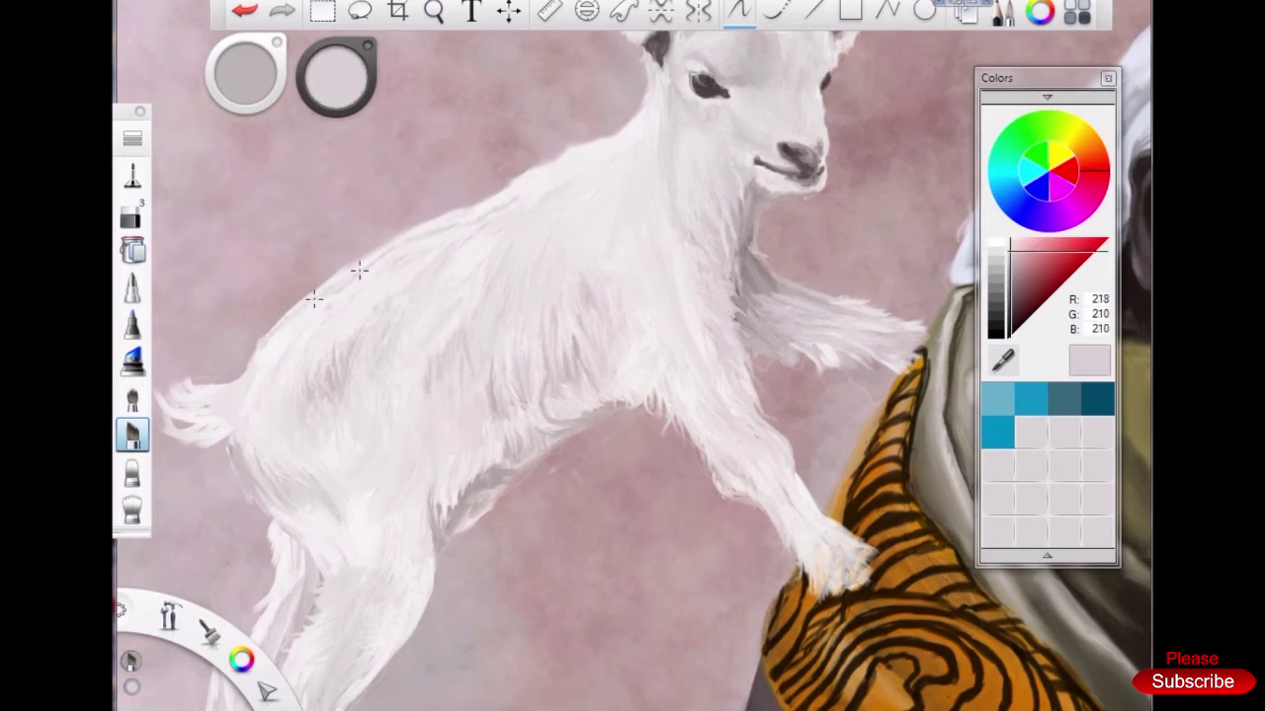
{"action": "left_click_drag", "start_coordinate": [251, 472], "coordinate": [234, 443]}
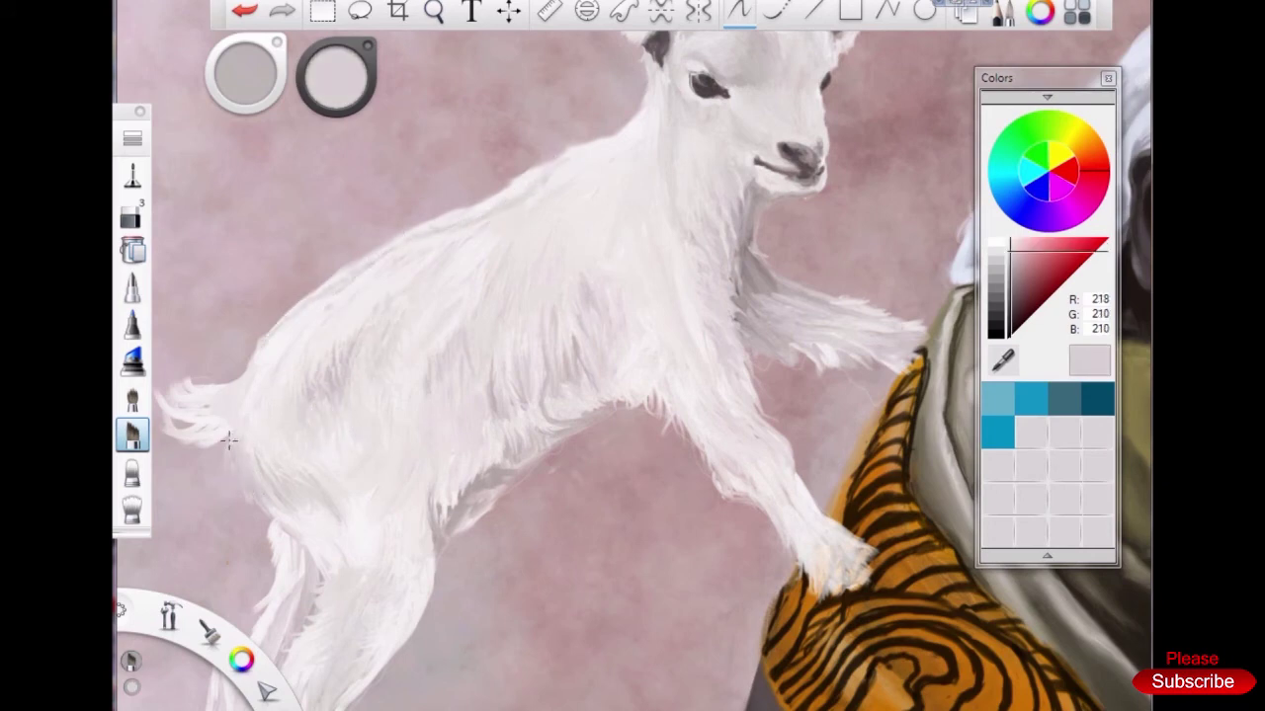
Work sampled pale grey and near-white fur into the goat's flank and belly side
{"action": "left_click", "coordinate": [368, 517], "text": "alt"}
{"action": "left_click", "coordinate": [285, 393], "text": "alt"}
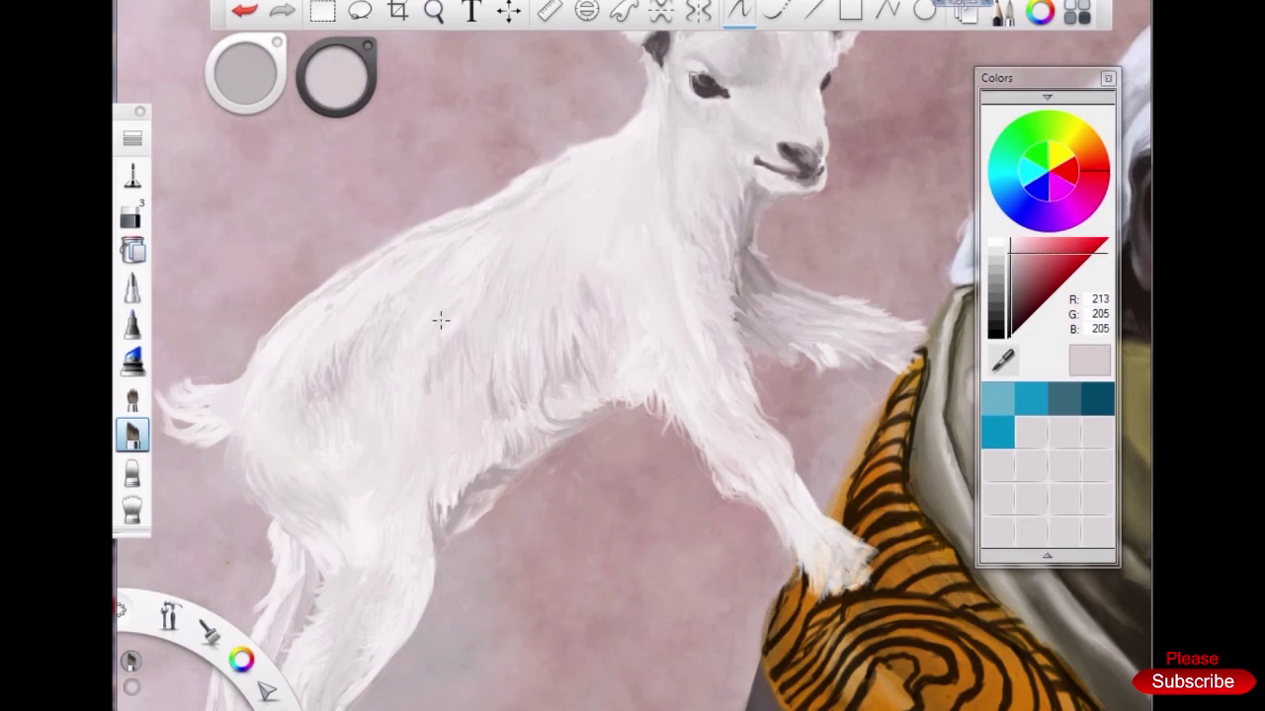
{"action": "left_click_drag", "start_coordinate": [465, 353], "coordinate": [424, 325]}
{"action": "left_click", "coordinate": [396, 332], "text": "alt"}
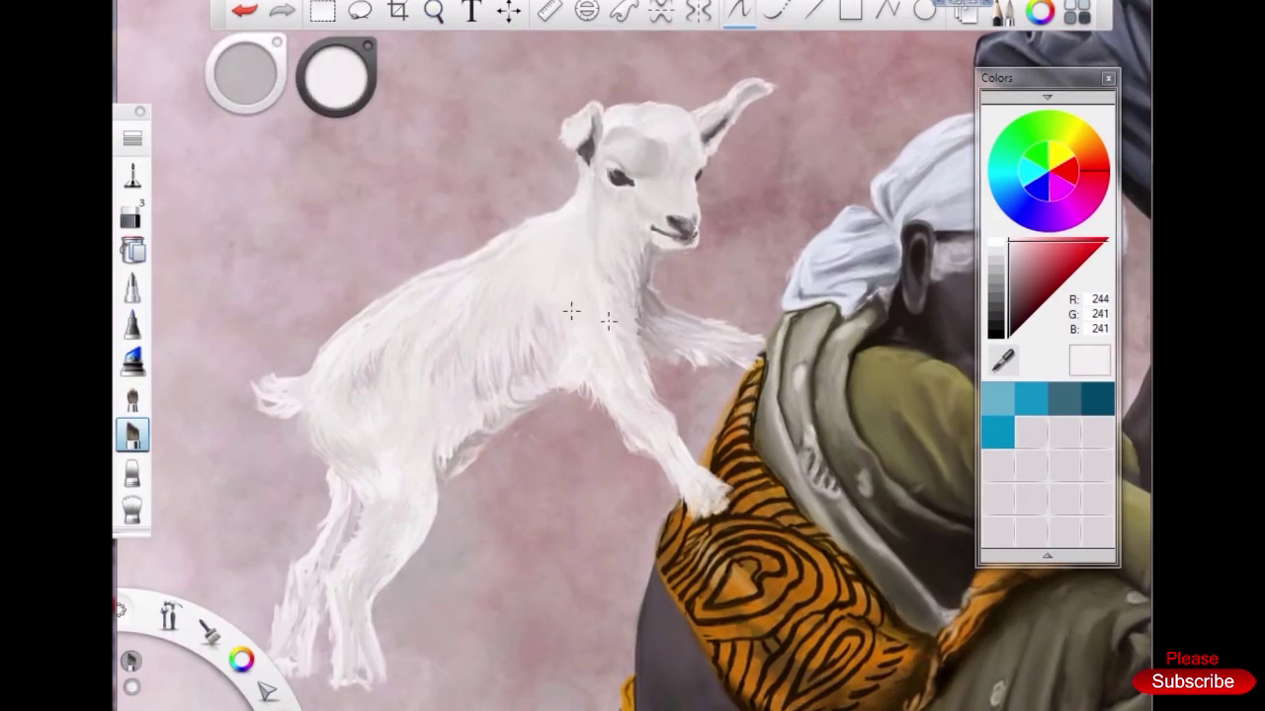
{"action": "left_click", "coordinate": [588, 332], "text": "alt"}
{"action": "scroll", "coordinate": [450, 449], "scroll_direction": "up", "scroll_amount": 3}
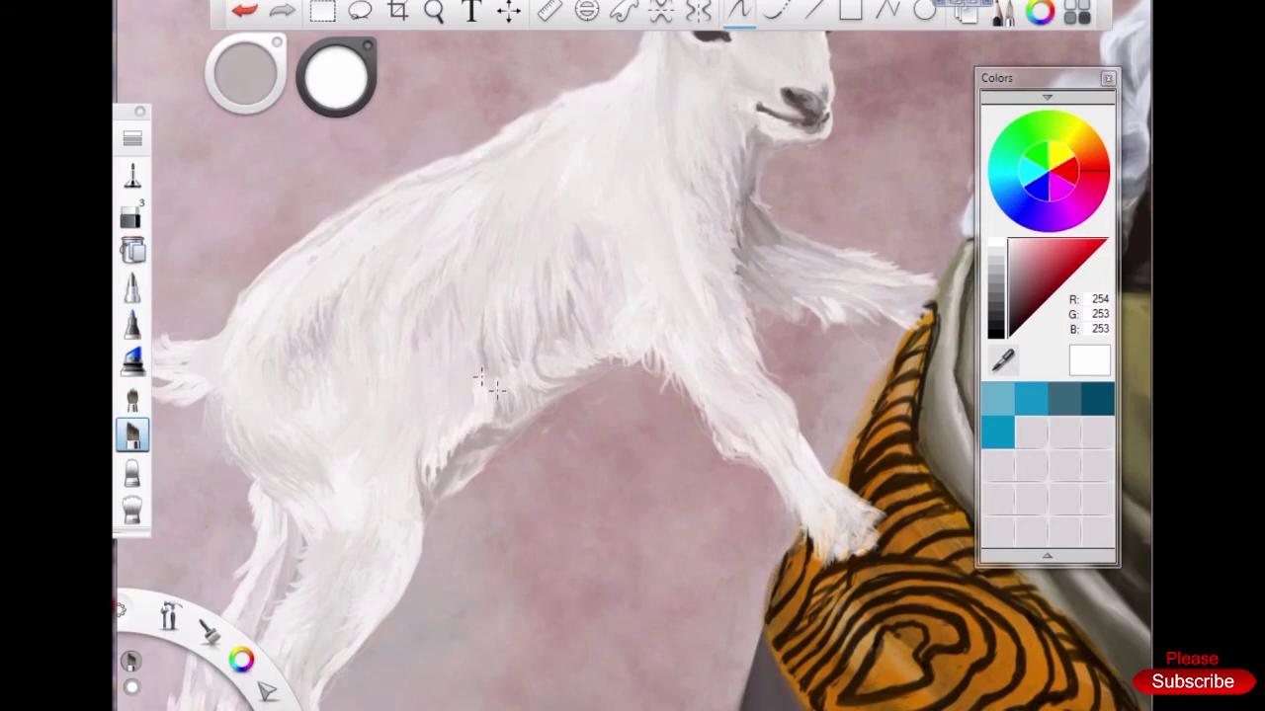
Add near-white fur strokes to the goat's hind thigh and the rear of its belly
{"action": "scroll", "coordinate": [568, 358], "scroll_direction": "down", "scroll_amount": 3}
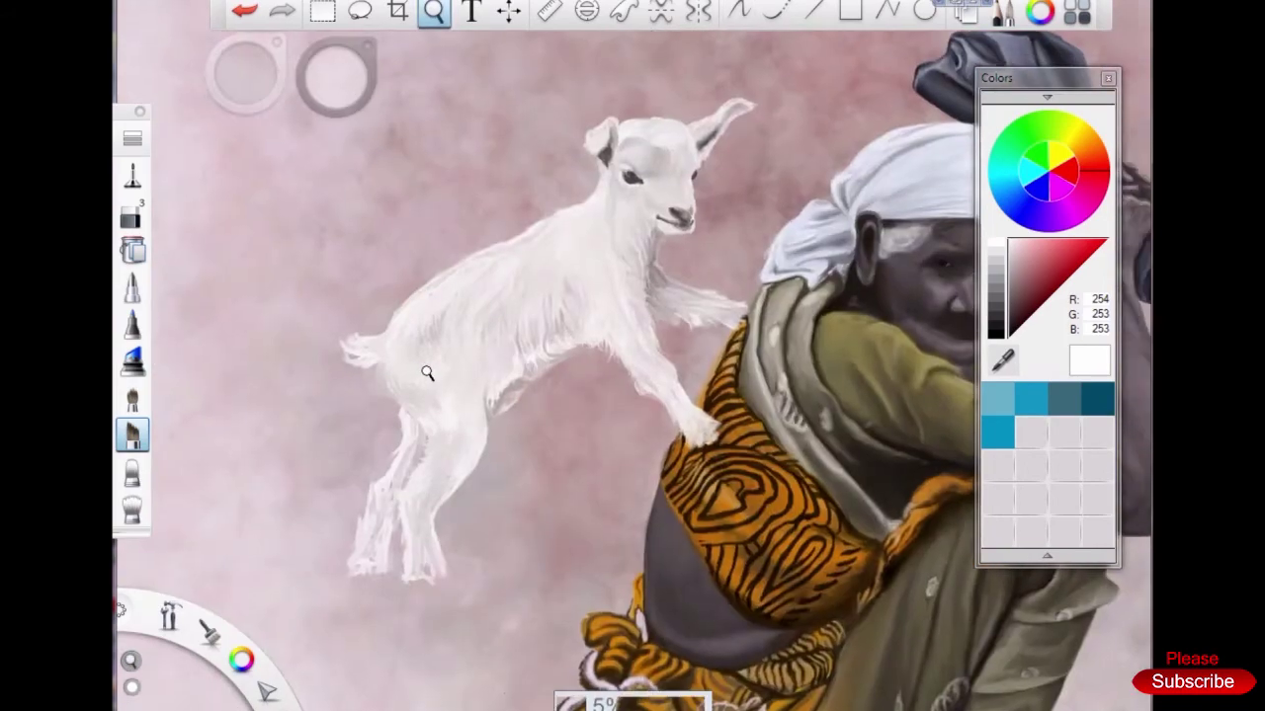
{"action": "scroll", "coordinate": [534, 329], "scroll_direction": "up", "scroll_amount": 4}
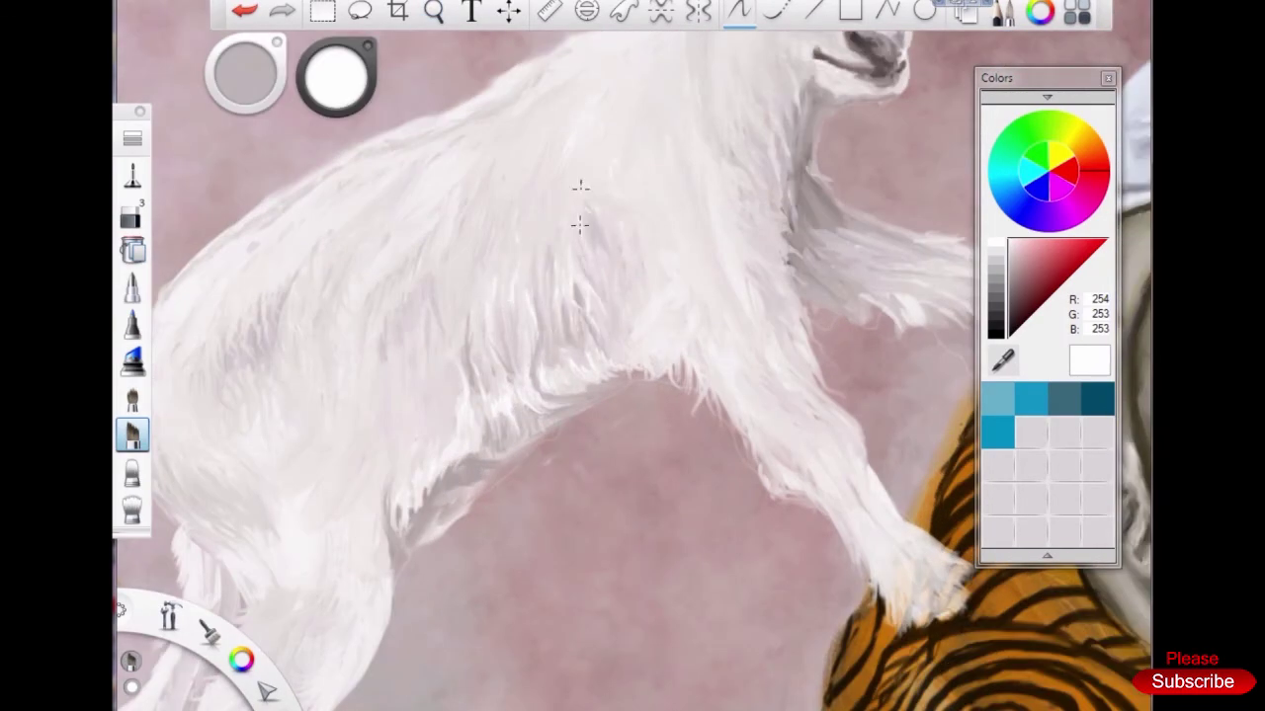
{"action": "left_click_drag", "start_coordinate": [377, 450], "coordinate": [384, 629]}
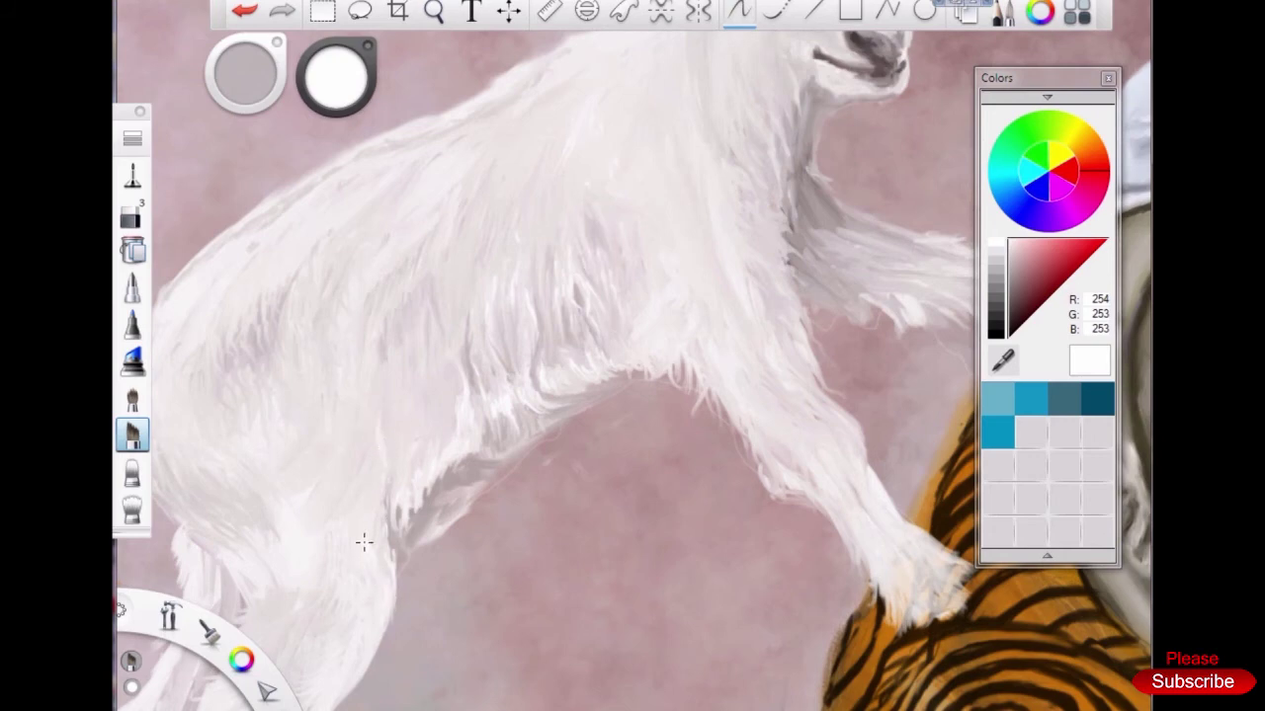
{"action": "mouse_move", "coordinate": [387, 561]}
{"action": "left_mouse_down"}
{"action": "mouse_move", "coordinate": [391, 517]}
{"action": "mouse_move", "coordinate": [414, 537]}
{"action": "left_mouse_up"}
Paint a brown shadow along the underside of the goat's belly from the hind leg to the chest
{"action": "left_click", "coordinate": [458, 467], "text": "alt"}
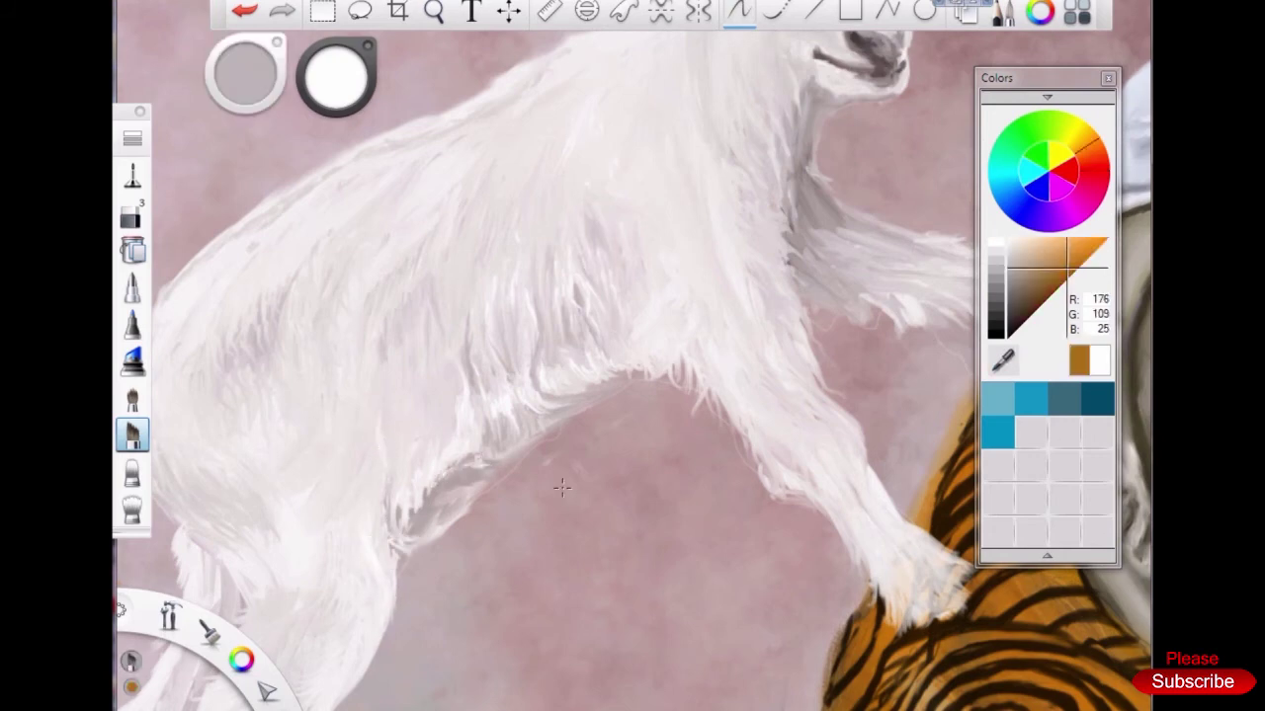
{"action": "left_click", "coordinate": [470, 473], "text": "alt"}
{"action": "mouse_move", "coordinate": [475, 482]}
{"action": "left_mouse_down"}
{"action": "mouse_move", "coordinate": [420, 534]}
{"action": "mouse_move", "coordinate": [581, 403]}
{"action": "mouse_move", "coordinate": [638, 375]}
{"action": "mouse_move", "coordinate": [568, 415]}
{"action": "mouse_move", "coordinate": [462, 509]}
{"action": "mouse_move", "coordinate": [404, 510]}
{"action": "mouse_move", "coordinate": [425, 524]}
{"action": "mouse_move", "coordinate": [454, 506]}
{"action": "mouse_move", "coordinate": [405, 544]}
{"action": "left_mouse_up"}
{"action": "scroll", "coordinate": [557, 429], "scroll_direction": "up", "scroll_amount": 2}
{"action": "left_click", "coordinate": [491, 487], "text": "alt"}
{"action": "left_click", "coordinate": [444, 504], "text": "alt"}
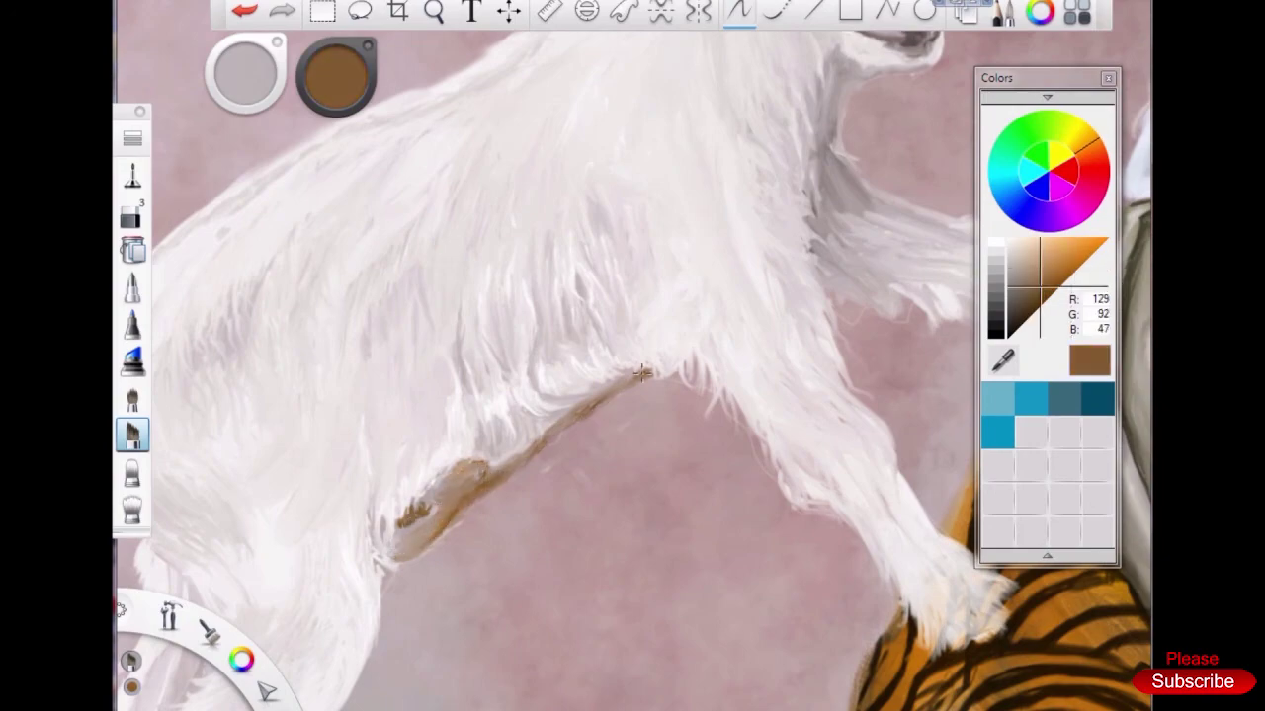
Refine the brown belly shadow and extend it into the fold beside the goat's hind leg
{"action": "scroll", "coordinate": [606, 398], "scroll_direction": "down", "scroll_amount": 5}
{"action": "scroll", "coordinate": [452, 296], "scroll_direction": "up", "scroll_amount": 5}
{"action": "left_click", "coordinate": [485, 438], "text": "alt"}
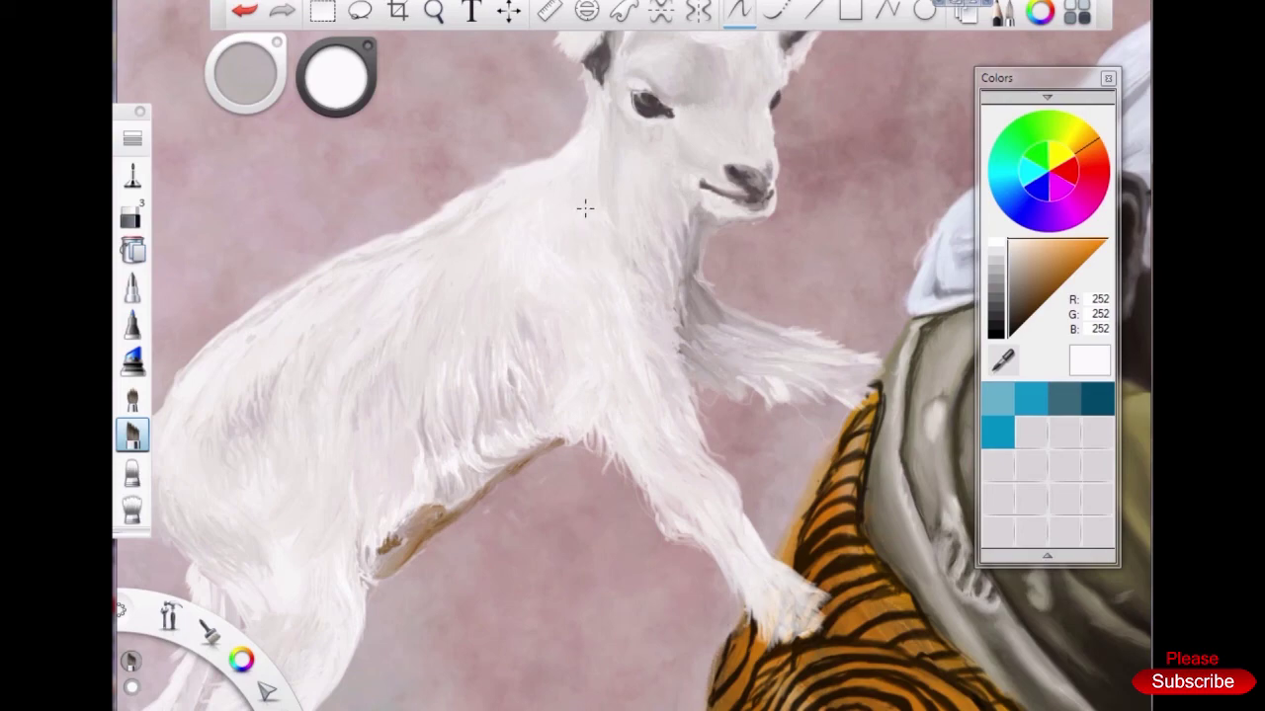
{"action": "scroll", "coordinate": [579, 297], "scroll_direction": "down", "scroll_amount": 5}
{"action": "scroll", "coordinate": [494, 386], "scroll_direction": "up", "scroll_amount": 6}
{"action": "mouse_move", "coordinate": [503, 425]}
{"action": "left_mouse_down"}
{"action": "mouse_move", "coordinate": [445, 521]}
{"action": "mouse_move", "coordinate": [489, 472]}
{"action": "mouse_move", "coordinate": [351, 556]}
{"action": "left_mouse_up"}
{"action": "left_click", "coordinate": [389, 533]}
{"action": "scroll", "coordinate": [403, 517], "scroll_direction": "up", "scroll_amount": 2}
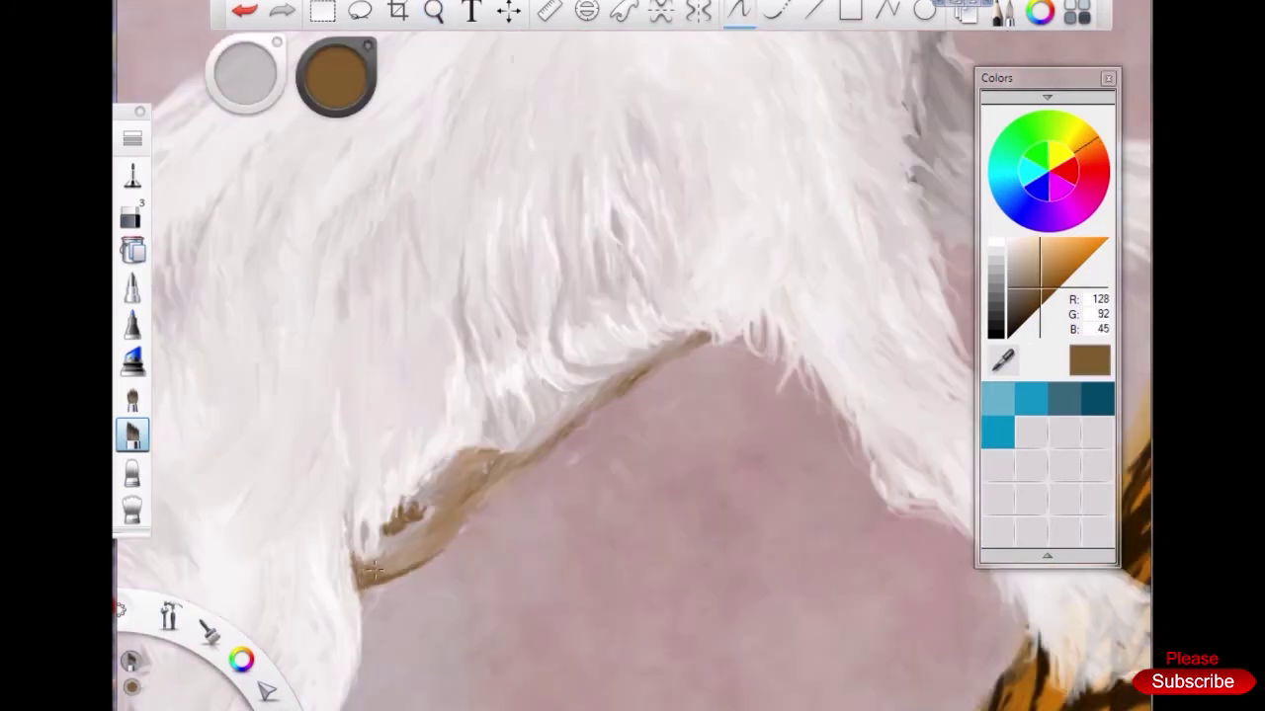
Overlap the brown belly shadow with fur strokes in a sampled off-white
{"action": "left_click", "coordinate": [643, 319]}
{"action": "left_click_drag", "start_coordinate": [603, 358], "coordinate": [660, 345]}
{"action": "mouse_move", "coordinate": [430, 441]}
{"action": "left_mouse_down"}
{"action": "mouse_move", "coordinate": [463, 457]}
{"action": "mouse_move", "coordinate": [499, 447]}
{"action": "mouse_move", "coordinate": [415, 488]}
{"action": "left_mouse_up"}
{"action": "left_click", "coordinate": [432, 465], "text": "alt"}
{"action": "scroll", "coordinate": [474, 439], "scroll_direction": "down", "scroll_amount": 4}
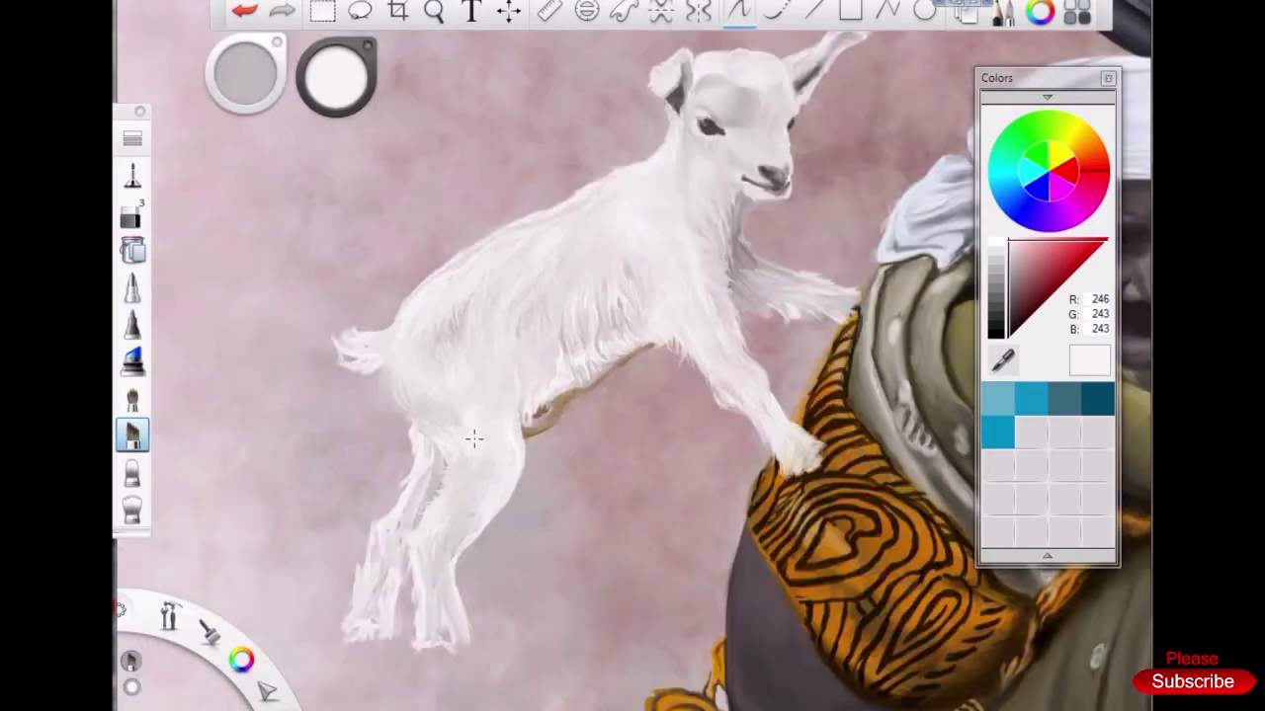
Shade the goat's far foreleg with a sampled pinkish grey and clean up its fur edge
{"action": "scroll", "coordinate": [485, 188], "scroll_direction": "up", "scroll_amount": 3}
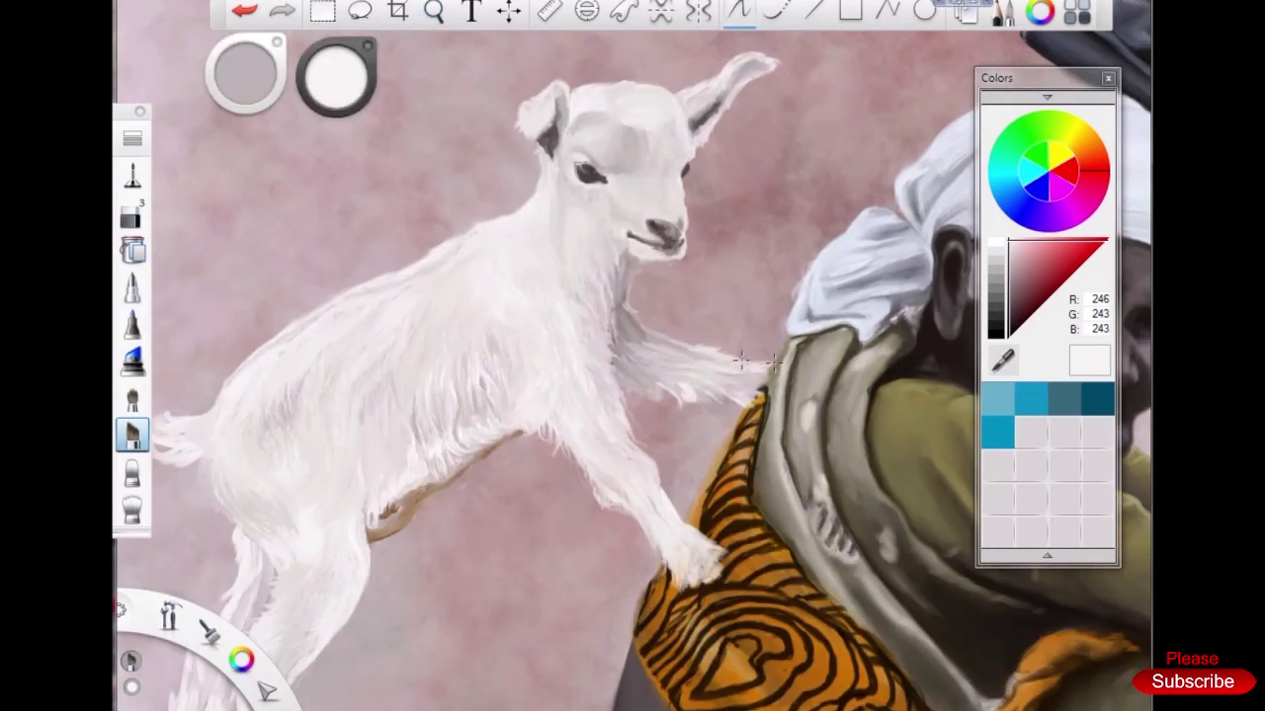
{"action": "left_click", "coordinate": [661, 331], "text": "alt"}
{"action": "left_click", "coordinate": [133, 212]}
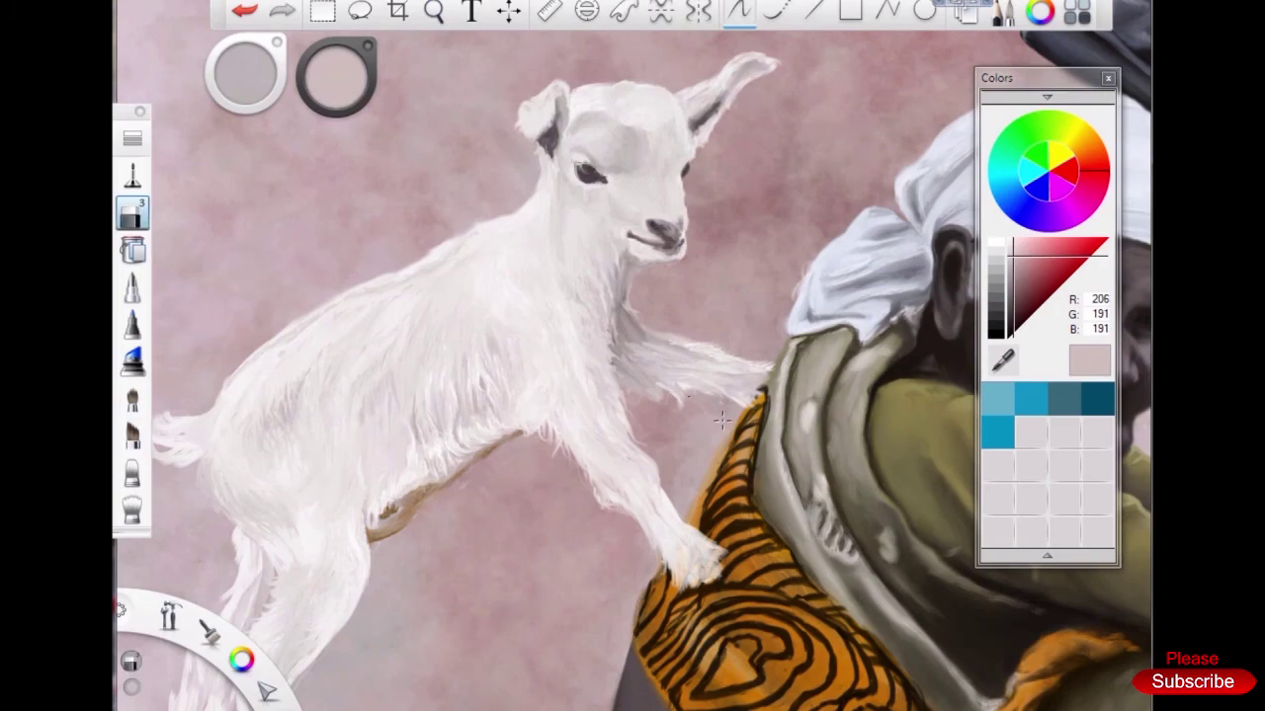
{"action": "scroll", "coordinate": [556, 438], "scroll_direction": "down", "scroll_amount": 3}
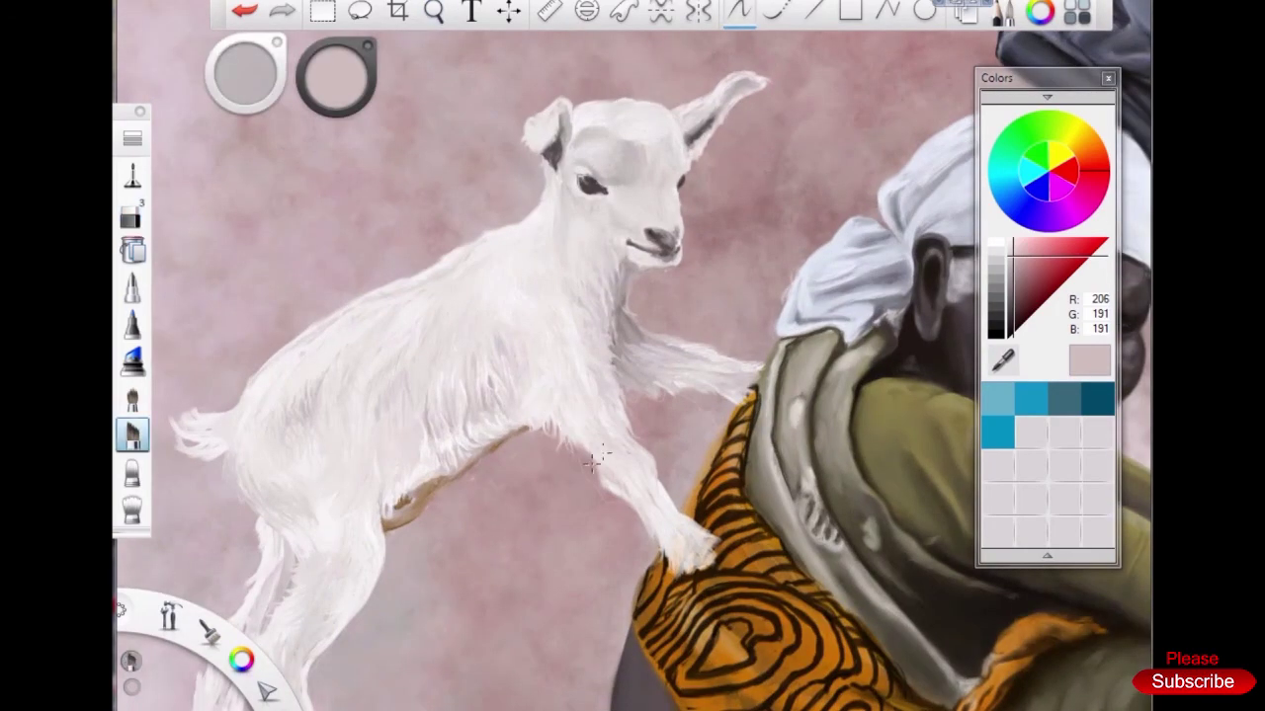
{"action": "scroll", "coordinate": [573, 445], "scroll_direction": "up", "scroll_amount": 3}
Touch up the near foreleg's off-white fur and paint the dark shadow around its hoof on the orange cloth
{"action": "key", "text": "b"}
{"action": "left_click", "coordinate": [578, 448], "text": "alt"}
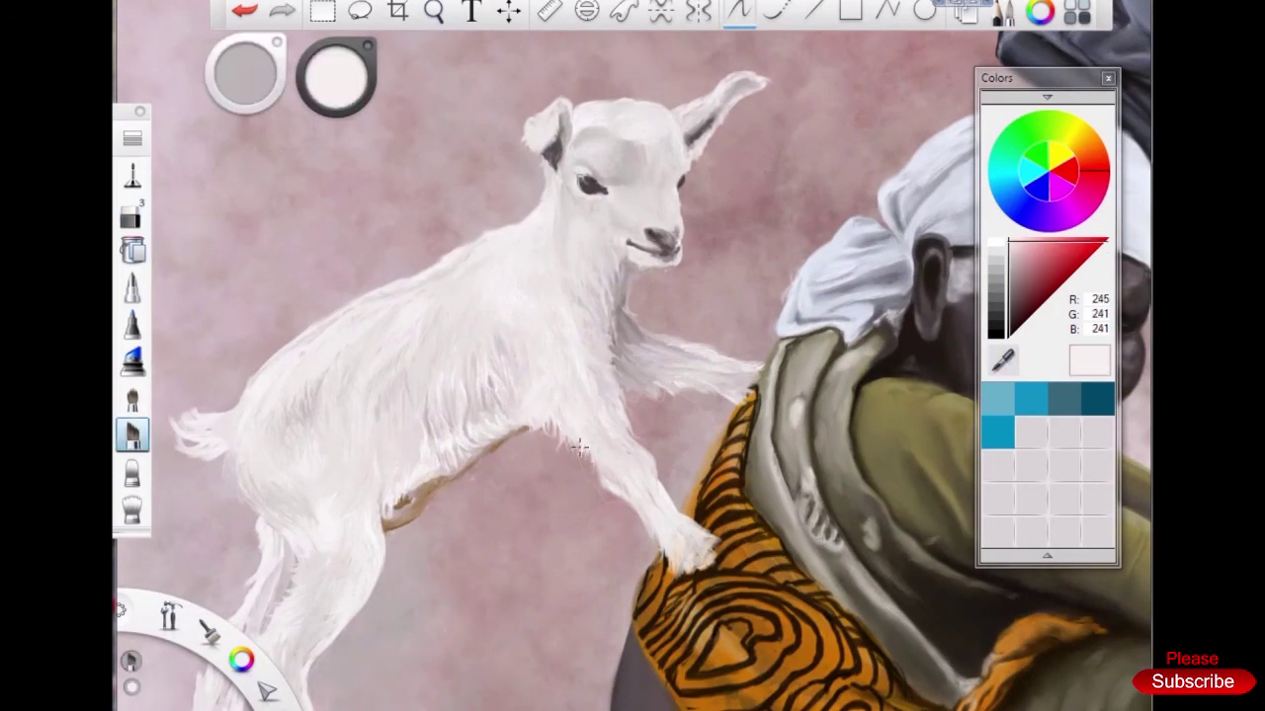
{"action": "left_click", "coordinate": [685, 552], "text": "alt"}
{"action": "left_click", "coordinate": [710, 550], "text": "alt"}
{"action": "mouse_move", "coordinate": [709, 550]}
{"action": "left_mouse_down"}
{"action": "mouse_move", "coordinate": [674, 616]}
{"action": "mouse_move", "coordinate": [654, 594]}
{"action": "mouse_move", "coordinate": [682, 592]}
{"action": "mouse_move", "coordinate": [705, 559]}
{"action": "mouse_move", "coordinate": [710, 612]}
{"action": "left_mouse_up"}
{"action": "left_click", "coordinate": [703, 563], "text": "alt"}
{"action": "scroll", "coordinate": [691, 563], "scroll_direction": "up", "scroll_amount": 3}
{"action": "left_click", "coordinate": [654, 593], "text": "alt"}
{"action": "left_click", "coordinate": [703, 601], "text": "alt"}
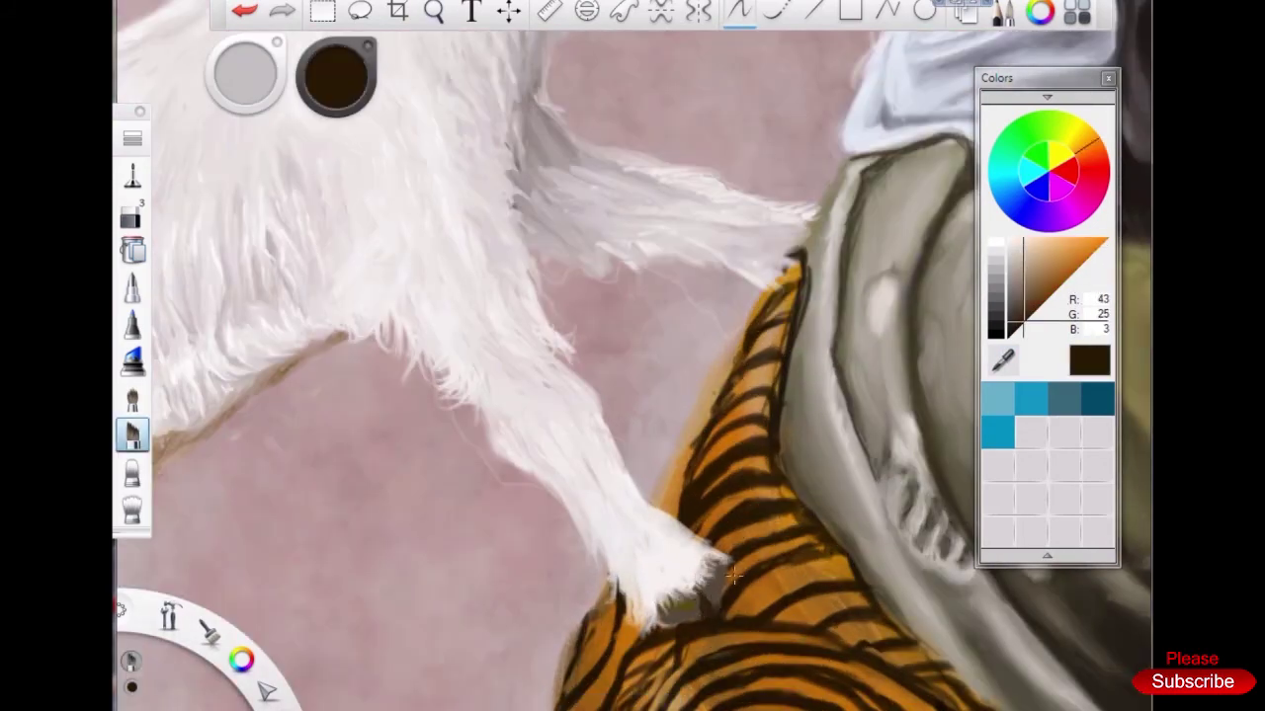
Model the upper and front planes of the rock under the goat with sampled grey tones
{"action": "key", "text": "Home"}
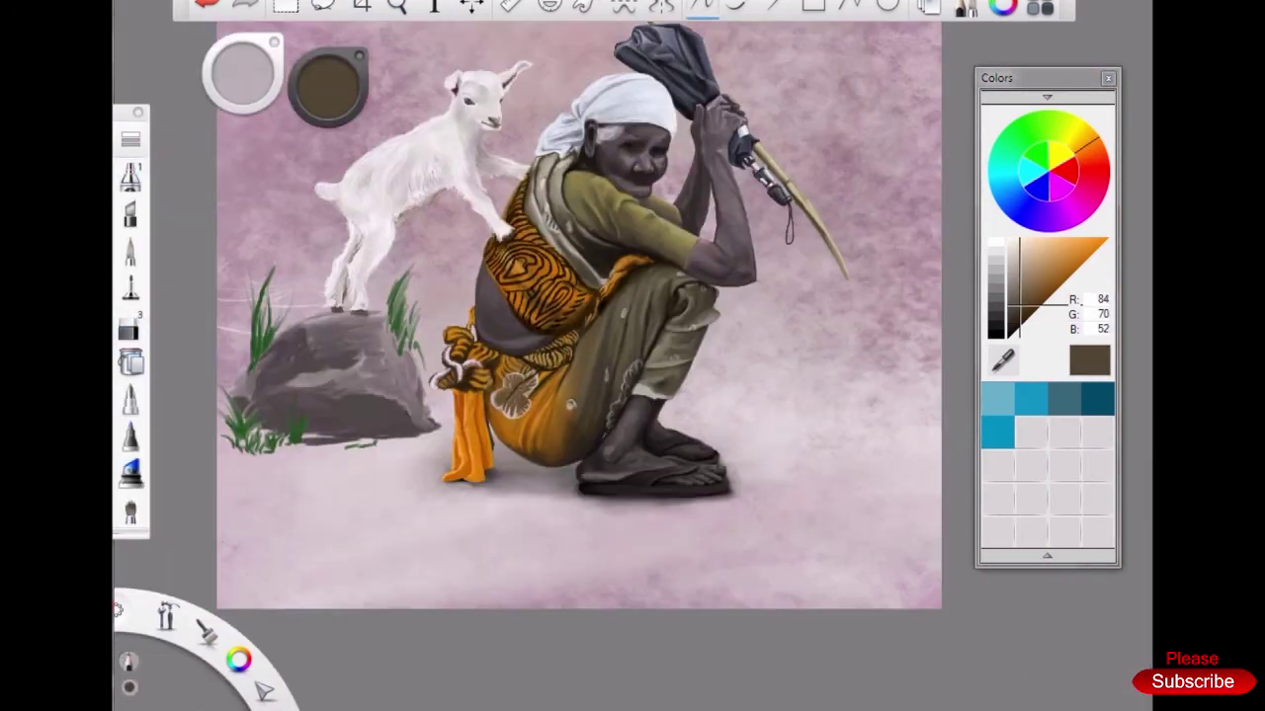
{"action": "scroll", "coordinate": [320, 324], "scroll_direction": "up", "scroll_amount": 4}
{"action": "left_click", "coordinate": [452, 400], "text": "alt"}
{"action": "left_click_drag", "start_coordinate": [452, 400], "coordinate": [460, 369]}
{"action": "left_click", "coordinate": [375, 361], "text": "alt"}
{"action": "mouse_move", "coordinate": [385, 350]}
{"action": "left_mouse_down"}
{"action": "mouse_move", "coordinate": [361, 400]}
{"action": "mouse_move", "coordinate": [339, 397]}
{"action": "left_mouse_up"}
{"action": "left_click", "coordinate": [339, 397], "text": "alt"}
{"action": "mouse_move", "coordinate": [259, 538]}
{"action": "left_mouse_down"}
{"action": "mouse_move", "coordinate": [336, 499]}
{"action": "mouse_move", "coordinate": [415, 514]}
{"action": "left_mouse_up"}
Darken the rock's right side and lower front with broad dark grey and near-black strokes
{"action": "scroll", "coordinate": [454, 380], "scroll_direction": "up", "scroll_amount": 2}
{"action": "mouse_move", "coordinate": [454, 380]}
{"action": "left_mouse_down"}
{"action": "mouse_move", "coordinate": [534, 326]}
{"action": "mouse_move", "coordinate": [613, 464]}
{"action": "left_mouse_up"}
{"action": "mouse_move", "coordinate": [543, 435]}
{"action": "left_mouse_down"}
{"action": "mouse_move", "coordinate": [662, 548]}
{"action": "mouse_move", "coordinate": [356, 554]}
{"action": "left_mouse_up"}
{"action": "left_click_drag", "start_coordinate": [328, 84], "coordinate": [324, 163]}
{"action": "left_click_drag", "start_coordinate": [237, 509], "coordinate": [494, 558]}
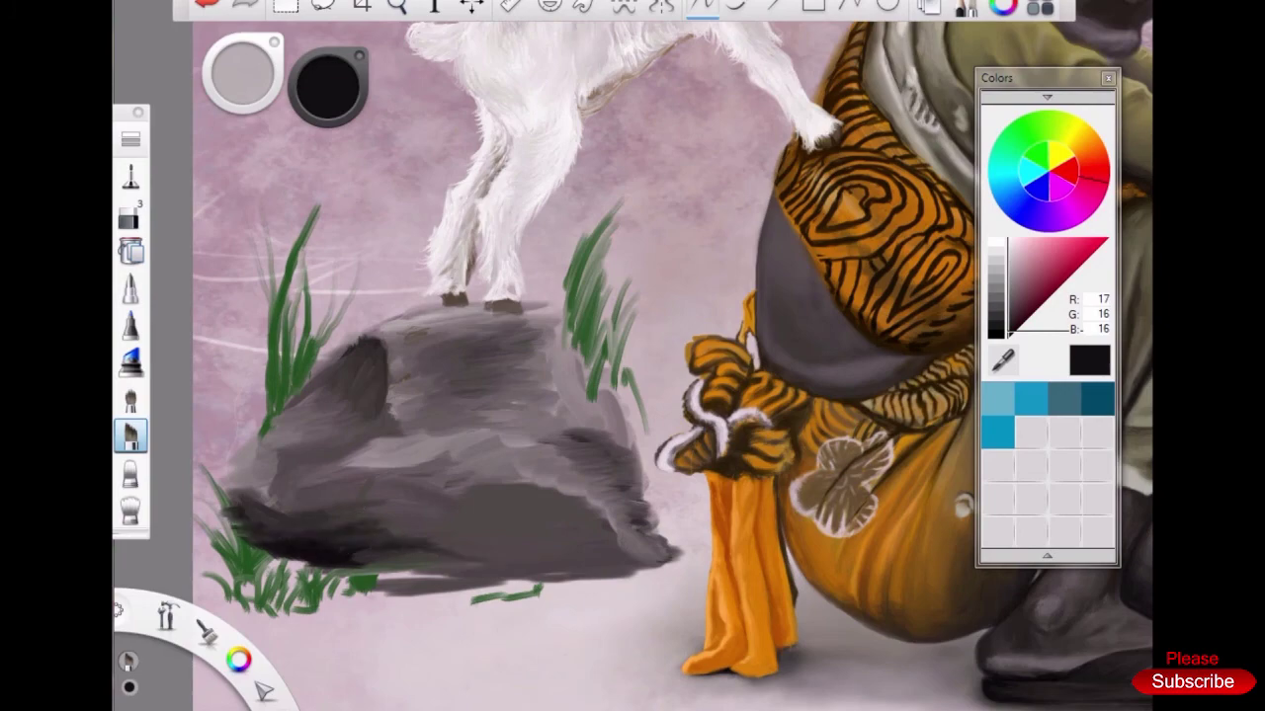
Add a grainy dark grey texture to the rock's top, front and right faces
{"action": "scroll", "coordinate": [455, 380], "scroll_direction": "down", "scroll_amount": 3}
{"action": "scroll", "coordinate": [395, 415], "scroll_direction": "up", "scroll_amount": 3}
{"action": "left_click", "coordinate": [554, 633], "text": "alt"}
{"action": "left_click_drag", "start_coordinate": [296, 425], "coordinate": [355, 465]}
{"action": "left_click_drag", "start_coordinate": [376, 405], "coordinate": [438, 607]}
{"action": "left_click", "coordinate": [438, 607], "text": "alt"}
{"action": "left_click_drag", "start_coordinate": [514, 583], "coordinate": [428, 505]}
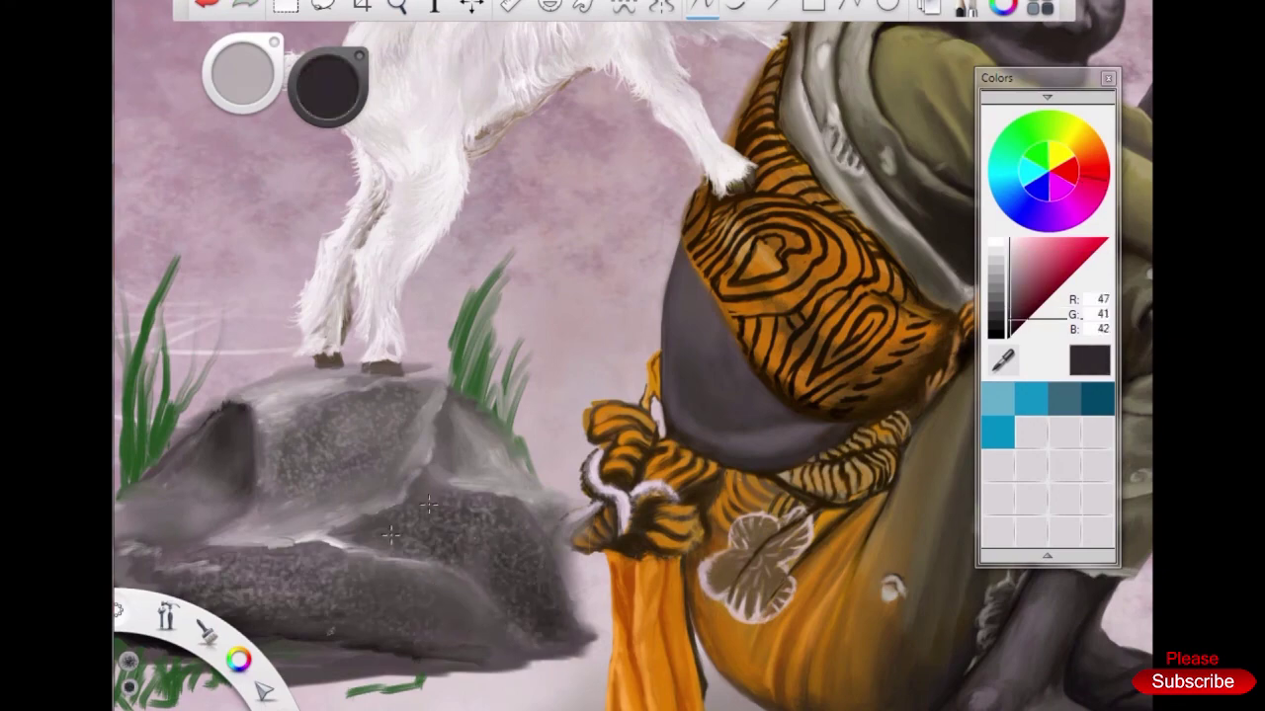
Deepen the grainy shadow on the rock's lower and right faces with sampled dark greys
{"action": "scroll", "coordinate": [416, 433], "scroll_direction": "down", "scroll_amount": 3}
{"action": "left_click", "coordinate": [406, 512], "text": "alt"}
{"action": "left_click", "coordinate": [406, 512], "text": "alt"}
{"action": "mouse_move", "coordinate": [435, 484]}
{"action": "left_mouse_down"}
{"action": "mouse_move", "coordinate": [450, 499]}
{"action": "mouse_move", "coordinate": [445, 434]}
{"action": "mouse_move", "coordinate": [573, 484]}
{"action": "mouse_move", "coordinate": [475, 486]}
{"action": "left_mouse_up"}
{"action": "scroll", "coordinate": [379, 336], "scroll_direction": "down", "scroll_amount": 2}
{"action": "scroll", "coordinate": [334, 415], "scroll_direction": "up", "scroll_amount": 3}
{"action": "left_click", "coordinate": [514, 494], "text": "alt"}
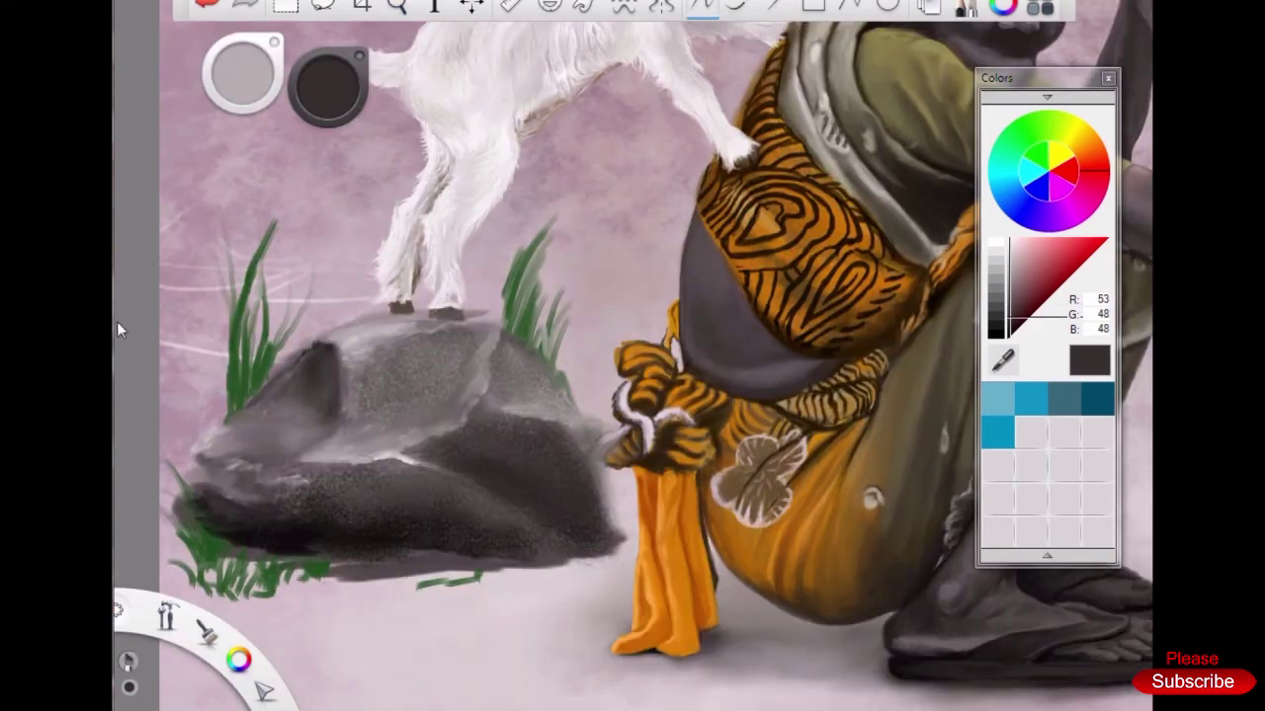
Refine the rock's front ridge and lower right face with a smaller brush and sampled greys
{"action": "scroll", "coordinate": [536, 445], "scroll_direction": "down", "scroll_amount": 1}
{"action": "key", "text": "bracketleft"}
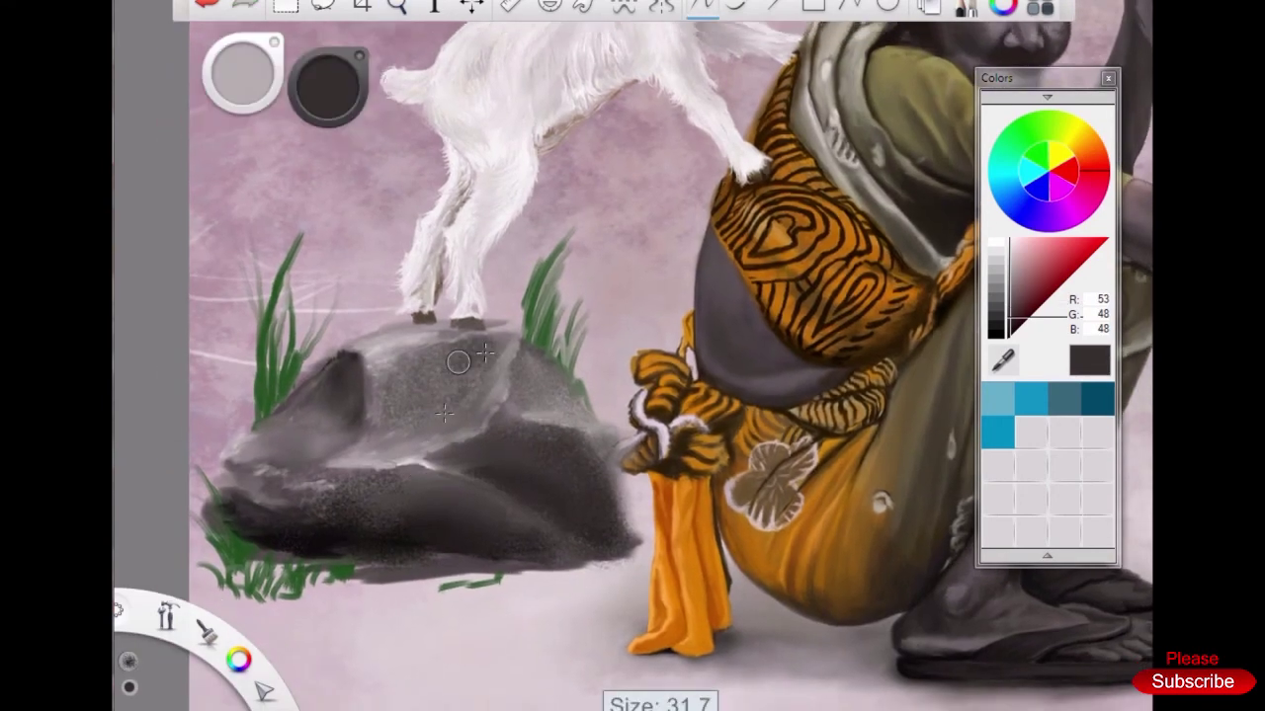
{"action": "left_click", "coordinate": [427, 468], "text": "alt"}
{"action": "left_click", "coordinate": [466, 467], "text": "alt"}
{"action": "left_click", "coordinate": [568, 516]}
Try extra thin blades in a sampled dark green on the grass clumps on both sides of the rock
{"action": "left_click", "coordinate": [282, 341], "text": "alt"}
{"action": "left_click_drag", "start_coordinate": [314, 237], "coordinate": [302, 210]}
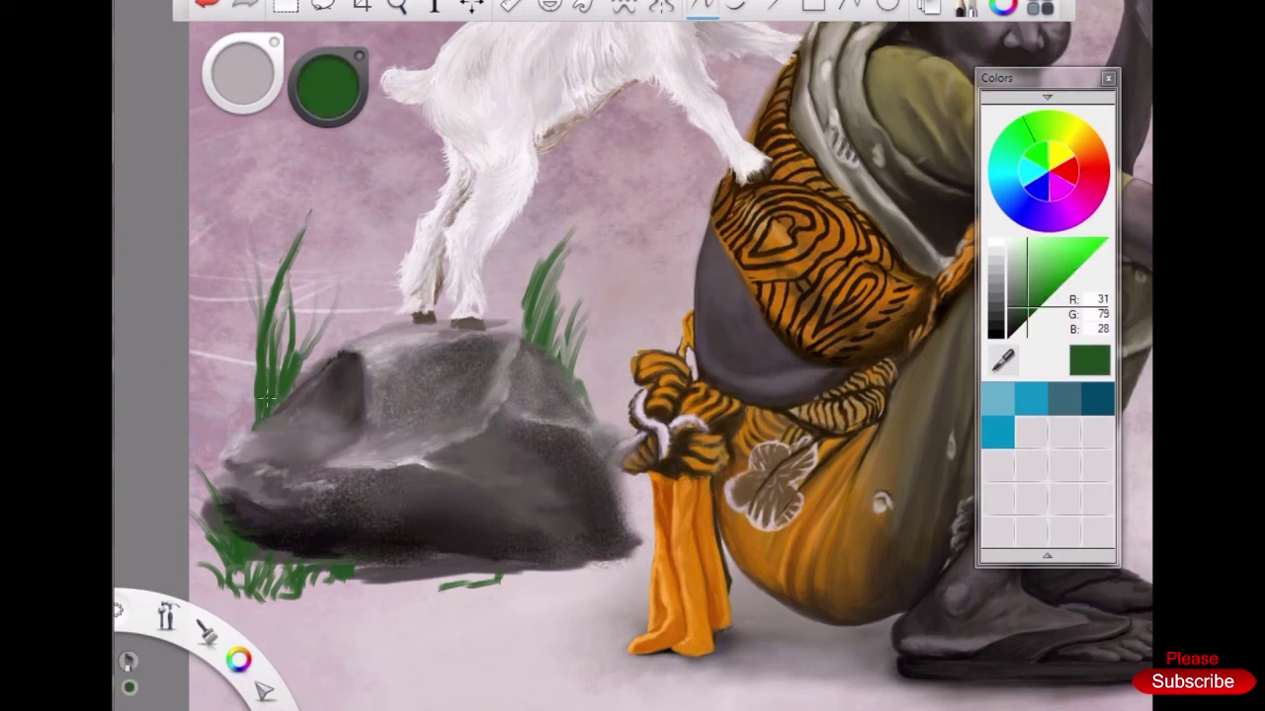
{"action": "key", "text": "bracketleft"}
{"action": "left_click_drag", "start_coordinate": [341, 390], "coordinate": [296, 227]}
{"action": "left_click_drag", "start_coordinate": [507, 346], "coordinate": [558, 217]}
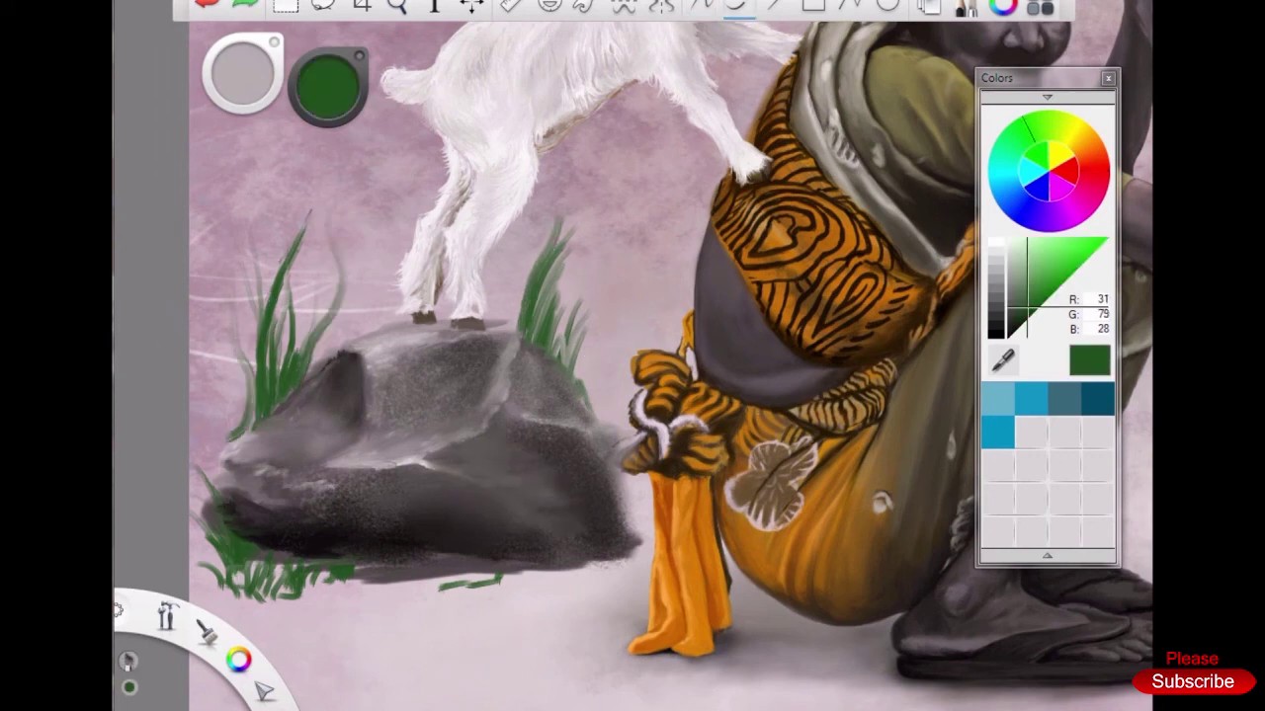
{"action": "key", "text": "Escape"}
Repaint the grass clump behind the rock's left slope with thicker, curved dark green blades
{"action": "left_click_drag", "start_coordinate": [232, 255], "coordinate": [257, 432]}
{"action": "scroll", "coordinate": [257, 432], "scroll_direction": "down", "scroll_amount": 5}
{"action": "scroll", "coordinate": [256, 432], "scroll_direction": "up", "scroll_amount": 5}
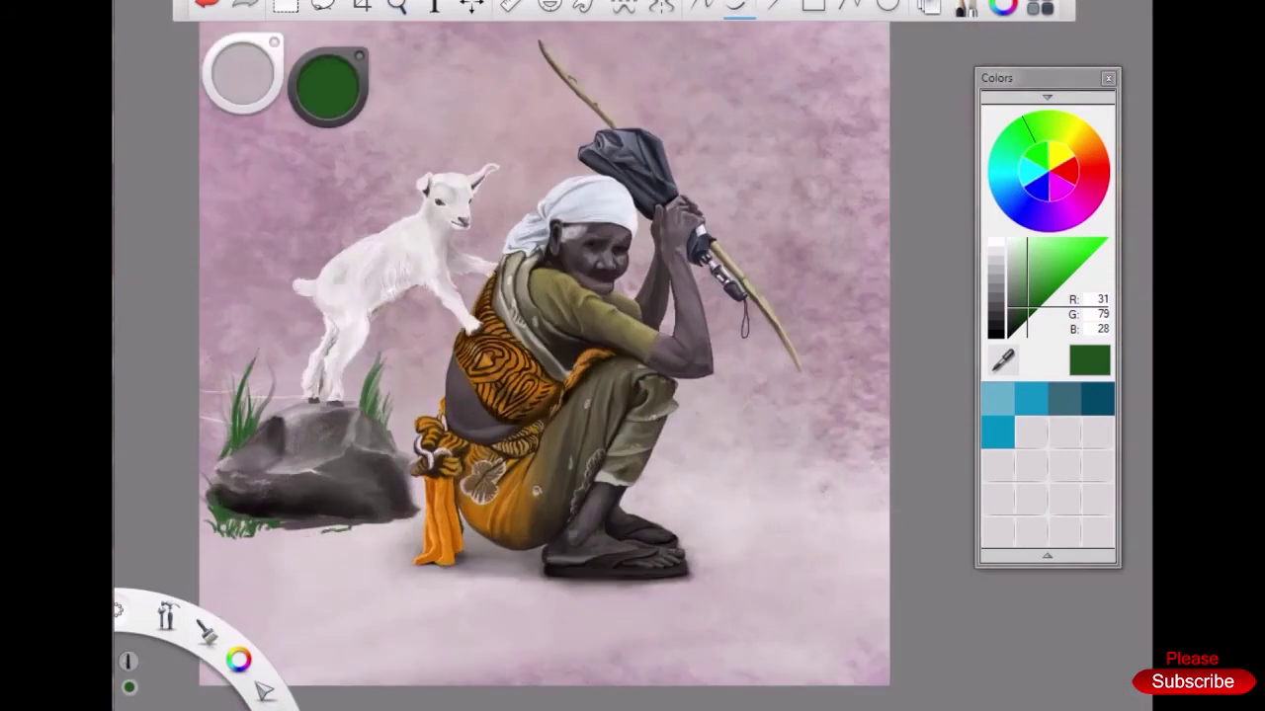
{"action": "mouse_move", "coordinate": [203, 489]}
{"action": "left_mouse_down"}
{"action": "mouse_move", "coordinate": [212, 374]}
{"action": "mouse_move", "coordinate": [242, 311]}
{"action": "left_mouse_up"}
{"action": "mouse_move", "coordinate": [213, 464]}
{"action": "left_mouse_down"}
{"action": "mouse_move", "coordinate": [247, 316]}
{"action": "mouse_move", "coordinate": [262, 360]}
{"action": "left_mouse_up"}
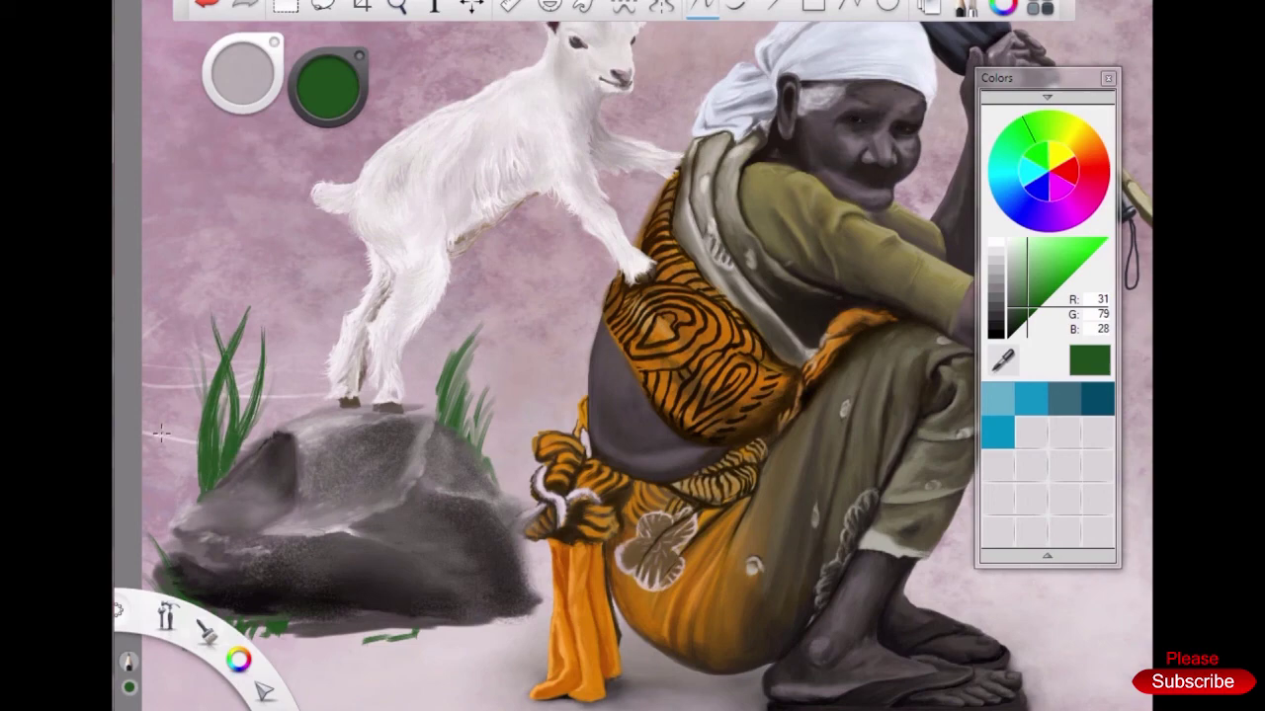
Remove the right grass clump and trim the rock's ragged right edge using freehand lasso selections
{"action": "scroll", "coordinate": [296, 345], "scroll_direction": "down", "scroll_amount": 5}
{"action": "scroll", "coordinate": [291, 420], "scroll_direction": "up", "scroll_amount": 8}
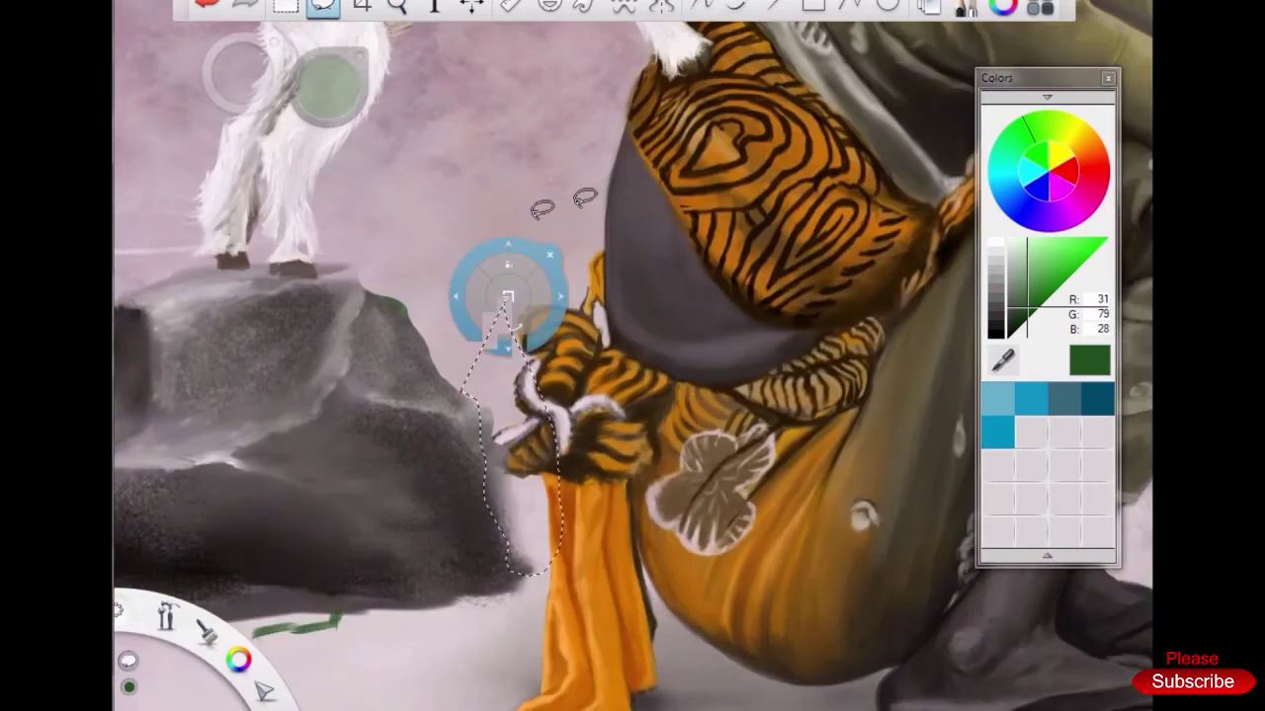
{"action": "scroll", "coordinate": [257, 395], "scroll_direction": "down", "scroll_amount": 5}
{"action": "left_click_drag", "start_coordinate": [278, 288], "coordinate": [280, 348]}
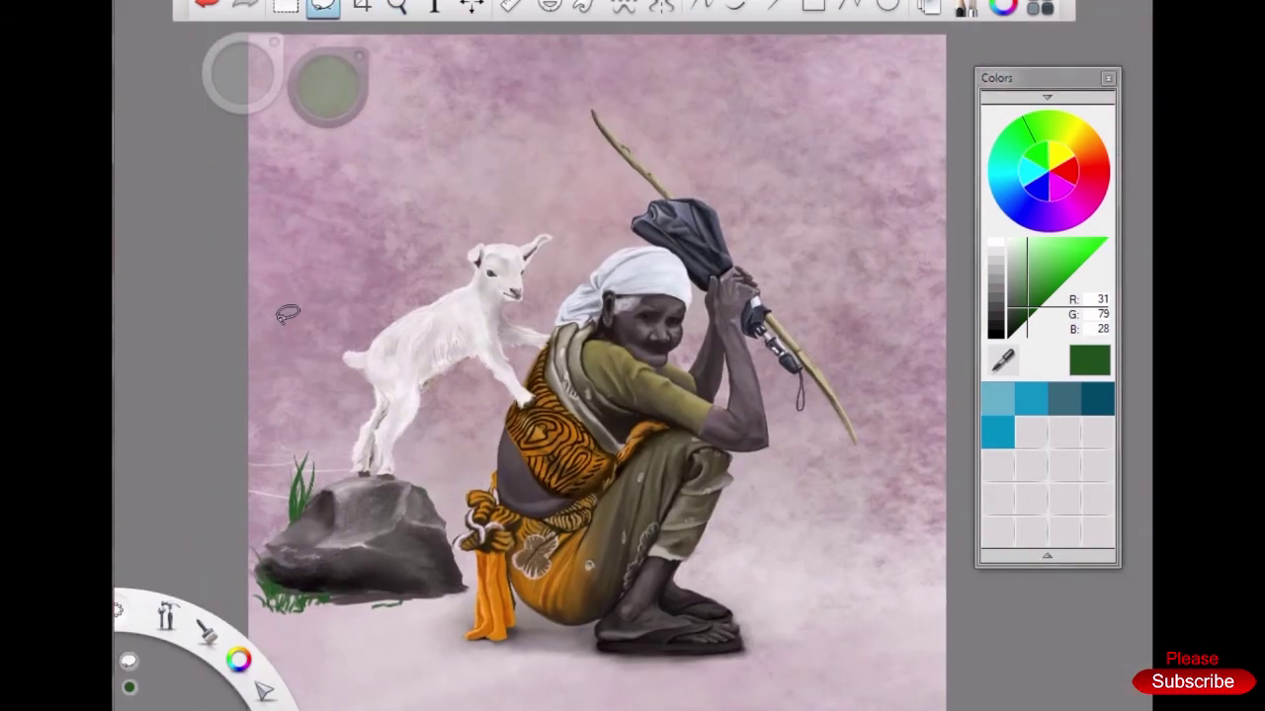
{"action": "scroll", "coordinate": [376, 408], "scroll_direction": "up", "scroll_amount": 4}
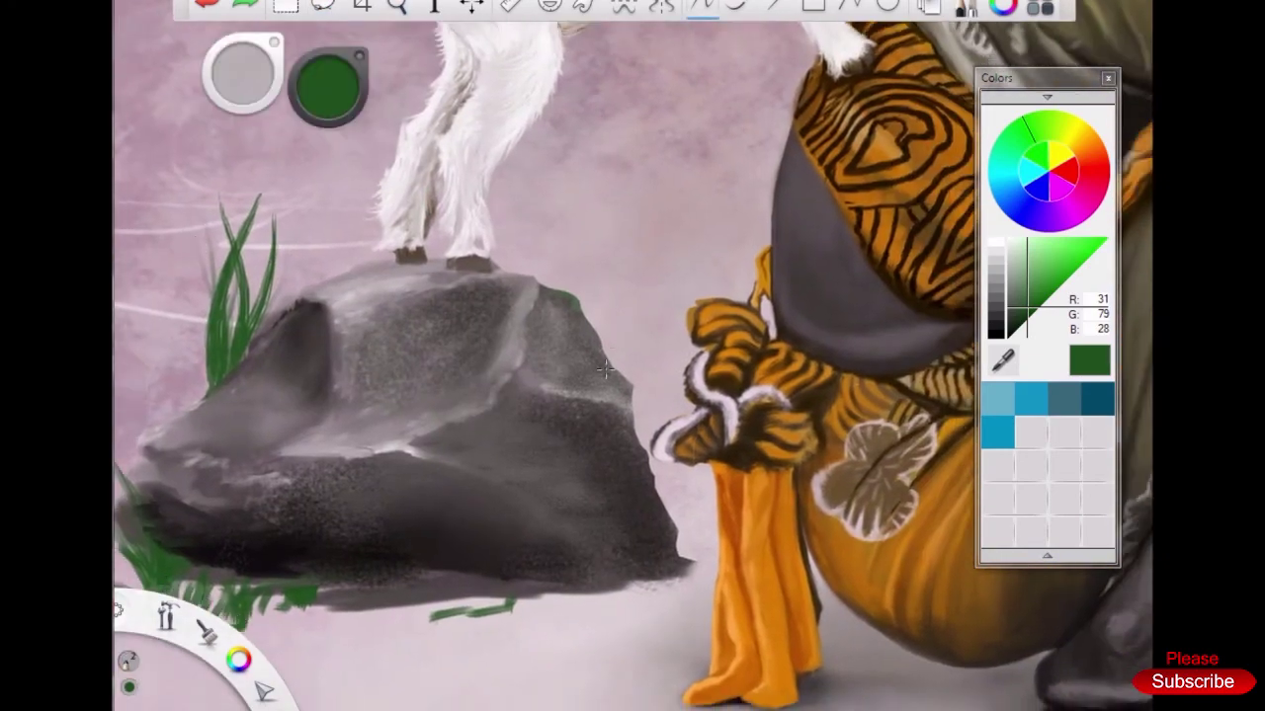
Dab dark green texture onto the rock's shaded front and brush near-white highlights along its ridges and upper faces
{"action": "left_click", "coordinate": [336, 517], "text": "alt"}
{"action": "scroll", "coordinate": [336, 517], "scroll_direction": "down", "scroll_amount": 2}
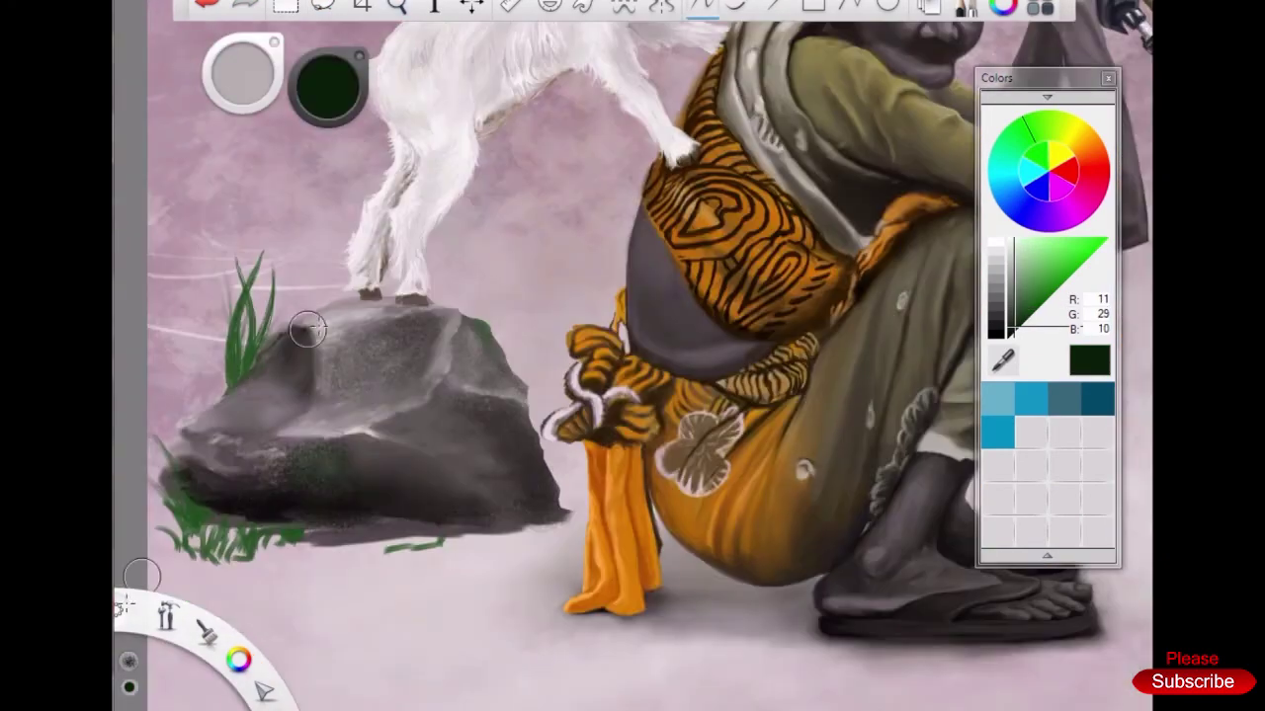
{"action": "left_click", "coordinate": [425, 128], "text": "alt"}
{"action": "left_click_drag", "start_coordinate": [293, 425], "coordinate": [340, 433]}
{"action": "left_click_drag", "start_coordinate": [317, 331], "coordinate": [332, 363]}
{"action": "left_click_drag", "start_coordinate": [436, 390], "coordinate": [482, 354]}
{"action": "left_click_drag", "start_coordinate": [387, 434], "coordinate": [469, 432]}
{"action": "scroll", "coordinate": [468, 432], "scroll_direction": "down", "scroll_amount": 3}
{"action": "scroll", "coordinate": [362, 381], "scroll_direction": "up", "scroll_amount": 3}
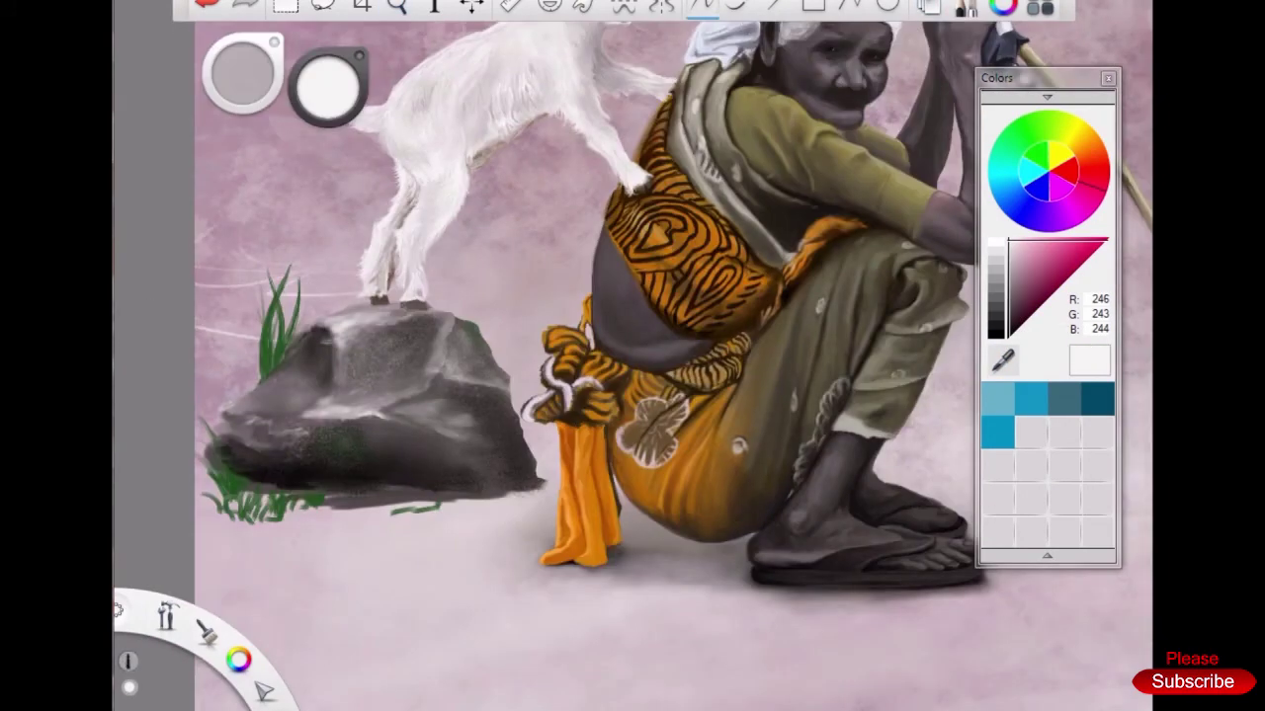
Paint more long curved blades in sampled dark green (RGB 38, 89, 35) to fill out the grass clump behind the rock's left slope
{"action": "left_click", "coordinate": [277, 316], "text": "alt"}
{"action": "scroll", "coordinate": [277, 316], "scroll_direction": "up", "scroll_amount": 3}
{"action": "left_click_drag", "start_coordinate": [257, 474], "coordinate": [316, 302]}
{"action": "left_click_drag", "start_coordinate": [431, 366], "coordinate": [435, 194]}
{"action": "left_click_drag", "start_coordinate": [366, 366], "coordinate": [405, 232]}
{"action": "left_click_drag", "start_coordinate": [395, 405], "coordinate": [489, 163]}
{"action": "left_click_drag", "start_coordinate": [296, 484], "coordinate": [261, 282]}
{"action": "left_click_drag", "start_coordinate": [316, 454], "coordinate": [247, 286]}
{"action": "scroll", "coordinate": [247, 297], "scroll_direction": "down", "scroll_amount": 3}
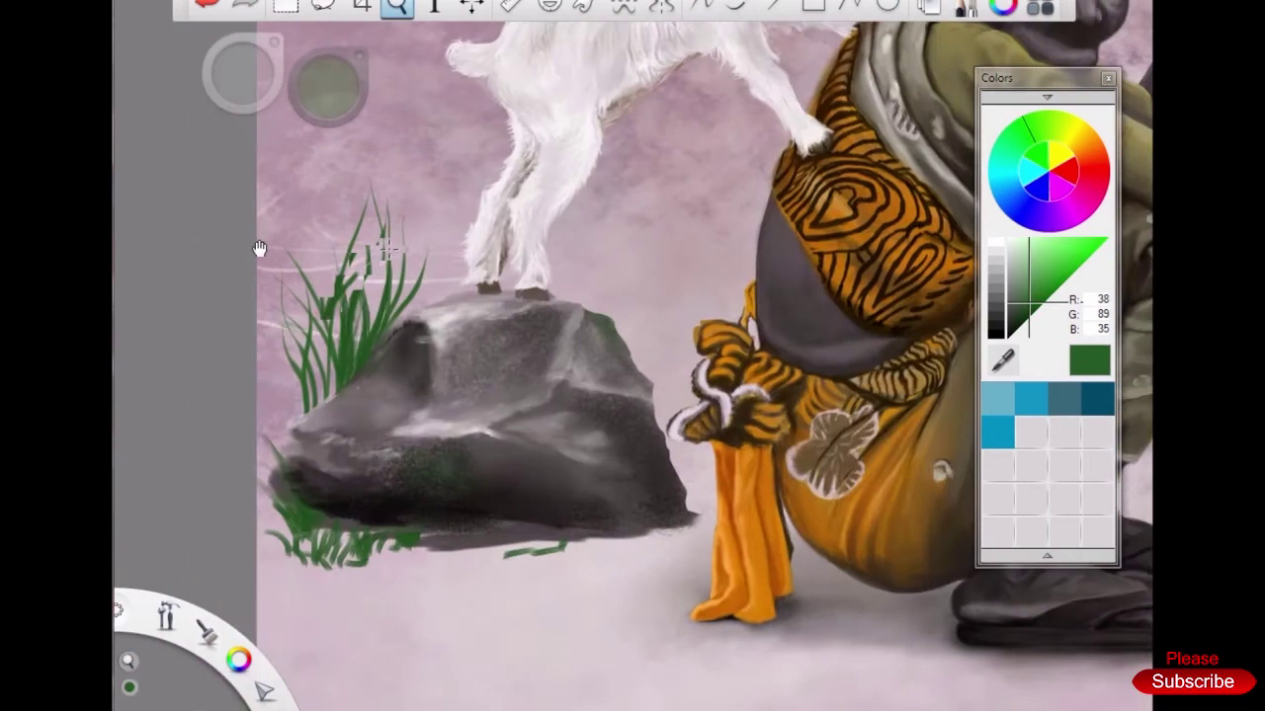
{"action": "left_click_drag", "start_coordinate": [281, 420], "coordinate": [243, 336]}
{"action": "scroll", "coordinate": [230, 287], "scroll_direction": "down", "scroll_amount": 3}
{"action": "scroll", "coordinate": [508, 461], "scroll_direction": "up", "scroll_amount": 3}
Paint a new clump of thin dark green grass blades behind the rock's right slope
{"action": "mouse_move", "coordinate": [593, 316]}
{"action": "left_mouse_down"}
{"action": "mouse_move", "coordinate": [583, 213]}
{"action": "mouse_move", "coordinate": [642, 285]}
{"action": "left_mouse_up"}
{"action": "mouse_move", "coordinate": [612, 370]}
{"action": "left_mouse_down"}
{"action": "mouse_move", "coordinate": [667, 239]}
{"action": "mouse_move", "coordinate": [657, 306]}
{"action": "left_mouse_up"}
{"action": "left_click_drag", "start_coordinate": [583, 302], "coordinate": [558, 245]}
{"action": "left_click_drag", "start_coordinate": [604, 344], "coordinate": [598, 229]}
{"action": "scroll", "coordinate": [603, 384], "scroll_direction": "down", "scroll_amount": 3}
{"action": "scroll", "coordinate": [330, 516], "scroll_direction": "up", "scroll_amount": 3}
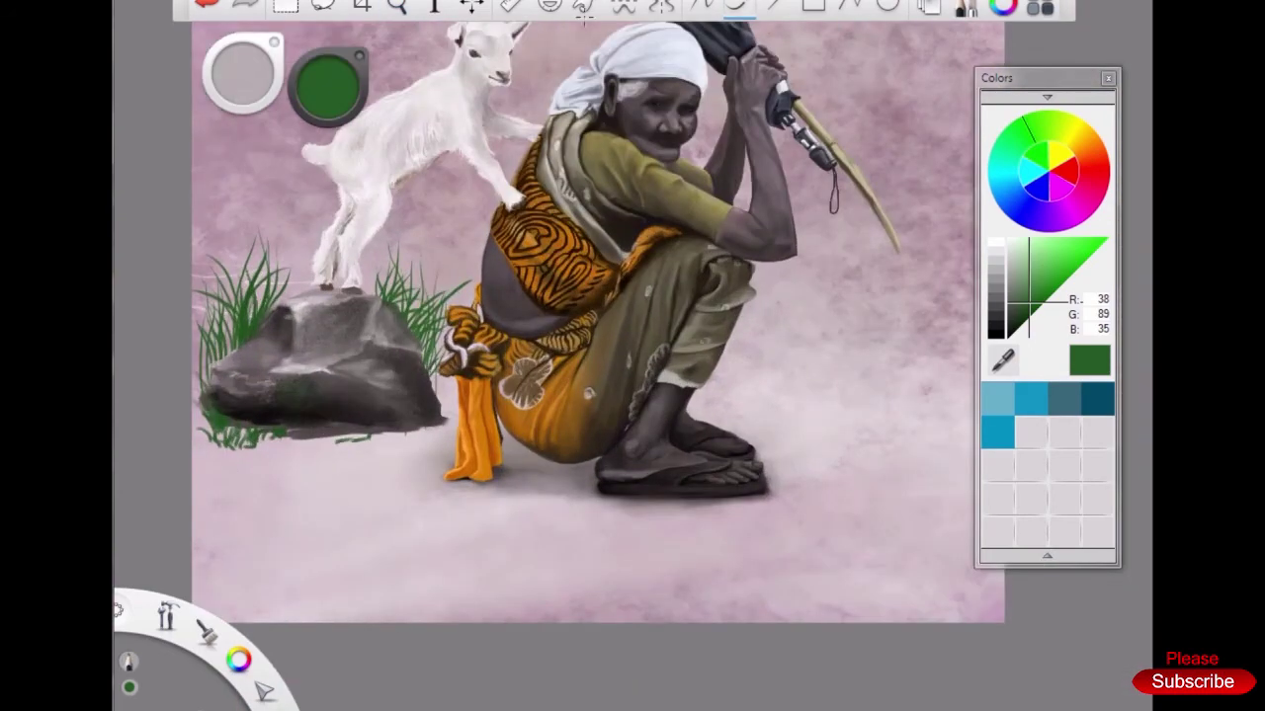
Shade the lower parts of the left grass clump's blades with muted dark green (RGB 56, 69, 55)
{"action": "scroll", "coordinate": [413, 324], "scroll_direction": "up", "scroll_amount": 2}
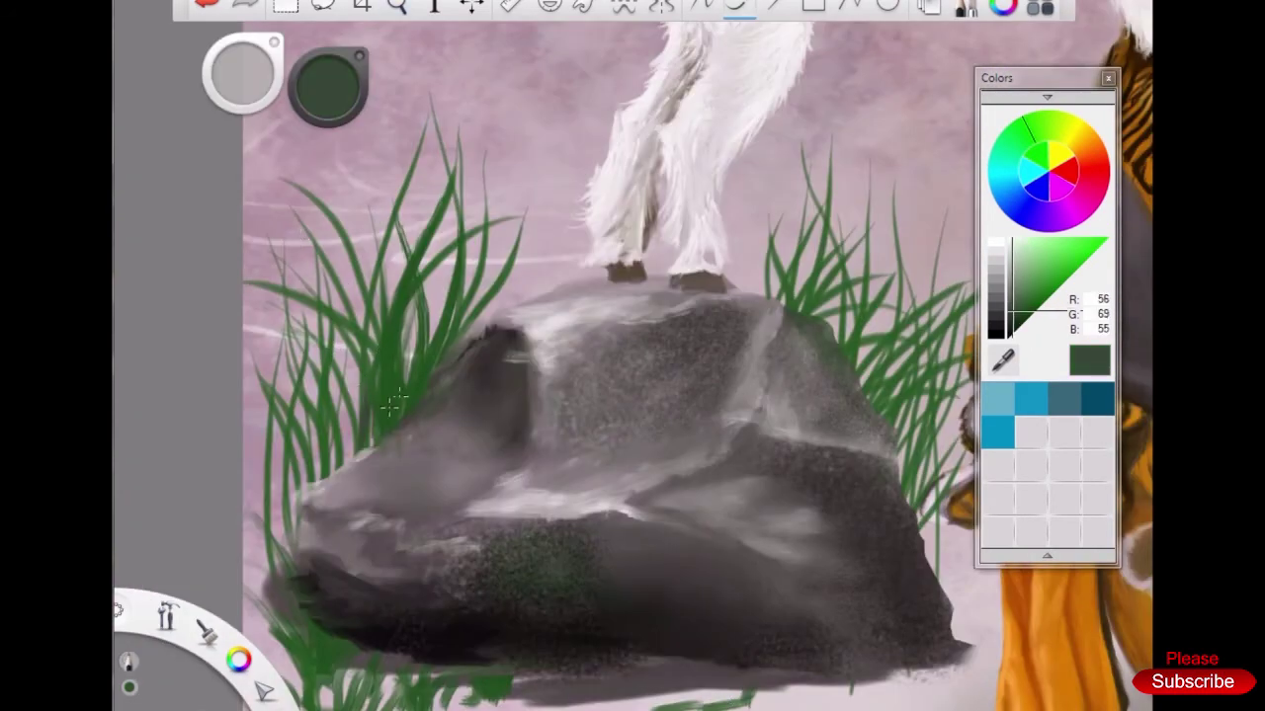
{"action": "left_click_drag", "start_coordinate": [297, 534], "coordinate": [284, 434]}
{"action": "left_click_drag", "start_coordinate": [271, 554], "coordinate": [264, 403]}
{"action": "left_click_drag", "start_coordinate": [380, 450], "coordinate": [405, 295]}
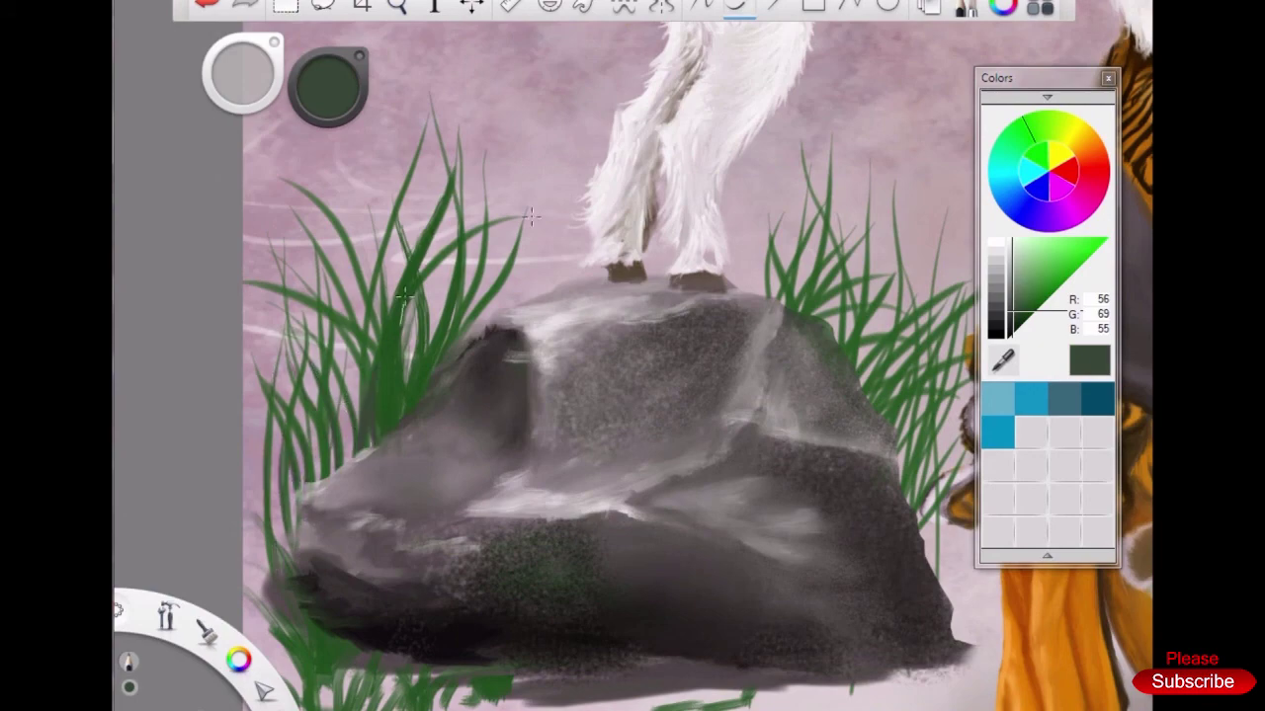
{"action": "scroll", "coordinate": [348, 240], "scroll_direction": "up", "scroll_amount": 1}
{"action": "left_click_drag", "start_coordinate": [423, 373], "coordinate": [393, 203]}
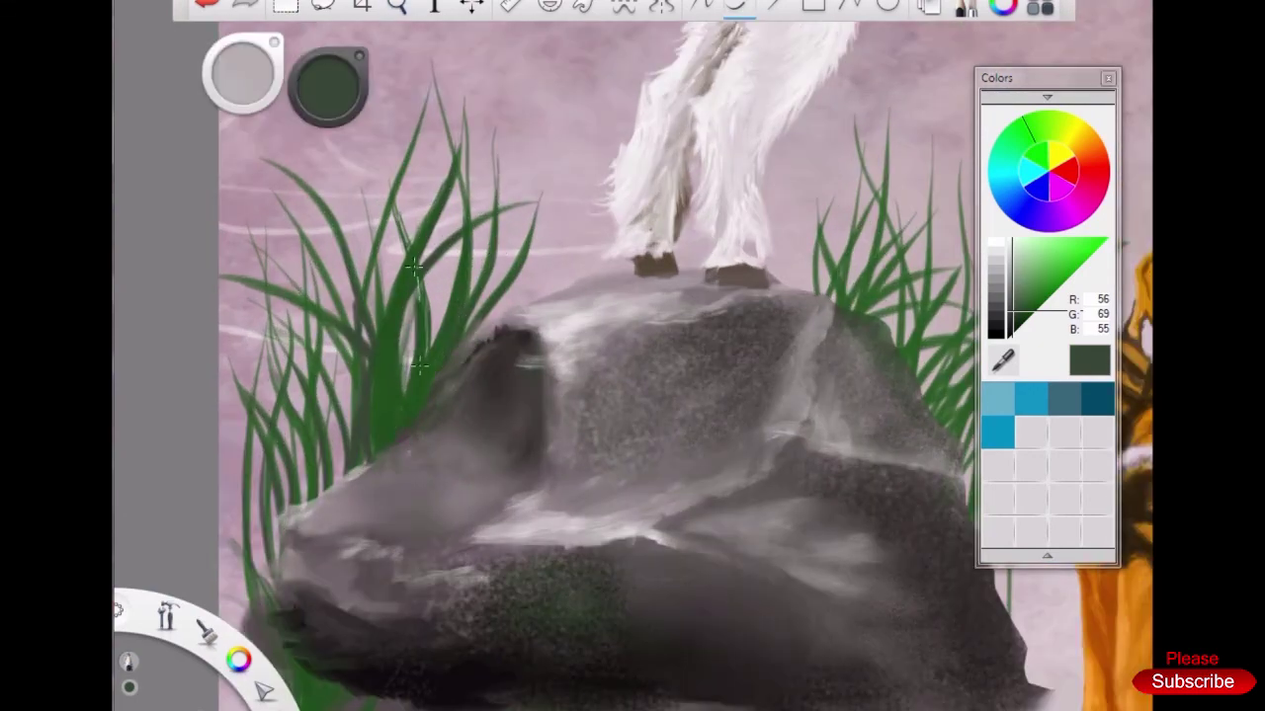
{"action": "scroll", "coordinate": [800, 379], "scroll_direction": "down", "scroll_amount": 1}
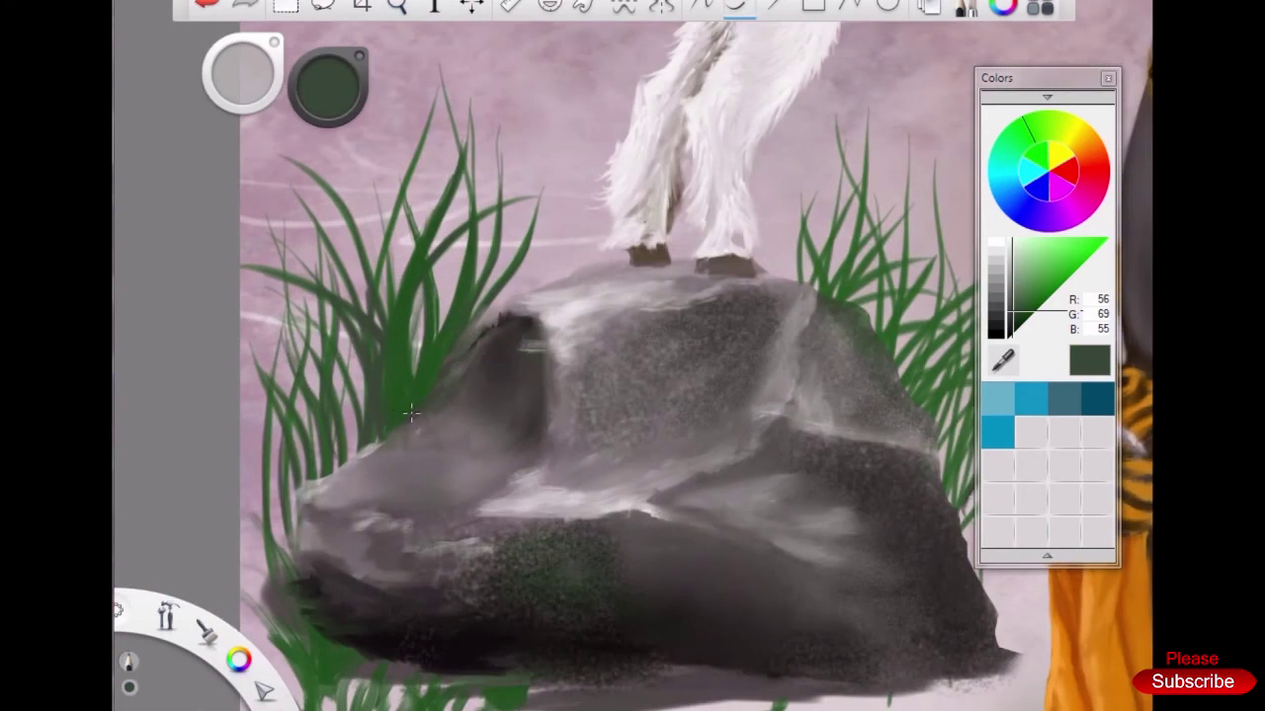
Brush pale green (RGB 175, 225, 172) highlights along the edges of the left grass clump's blades
{"action": "left_click_drag", "start_coordinate": [328, 87], "coordinate": [415, 122]}
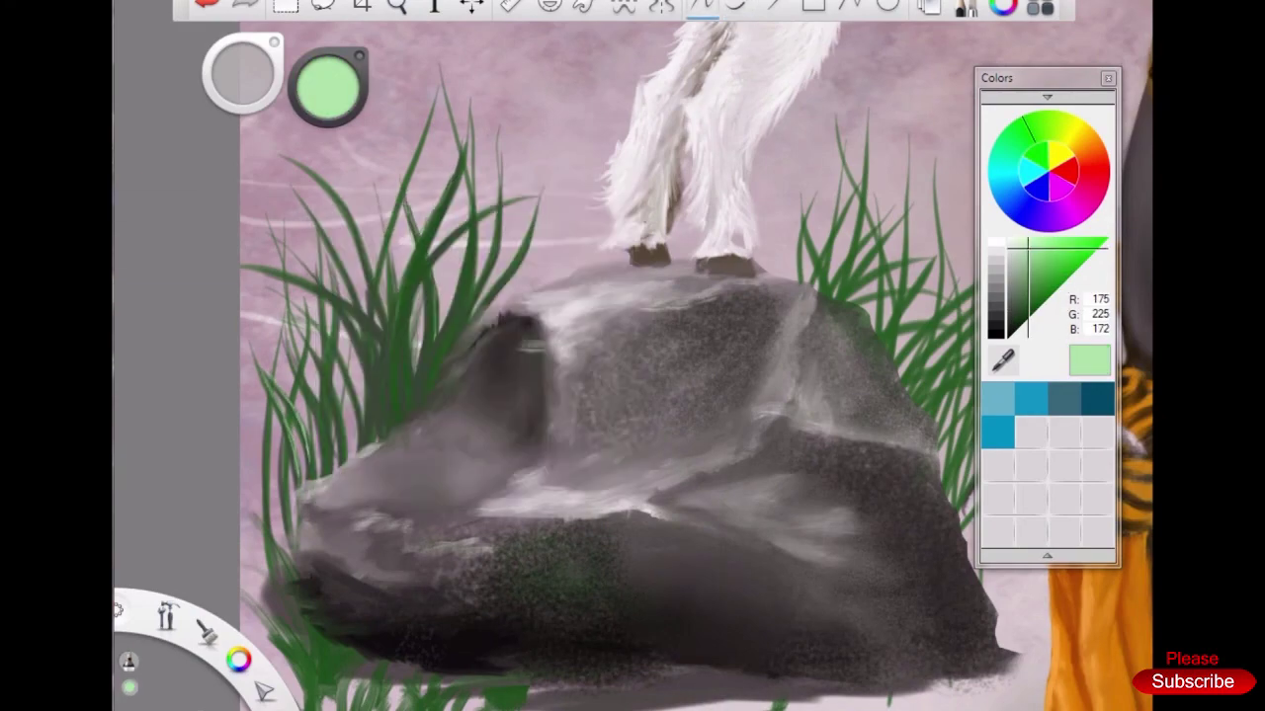
{"action": "scroll", "coordinate": [348, 215], "scroll_direction": "up", "scroll_amount": 2}
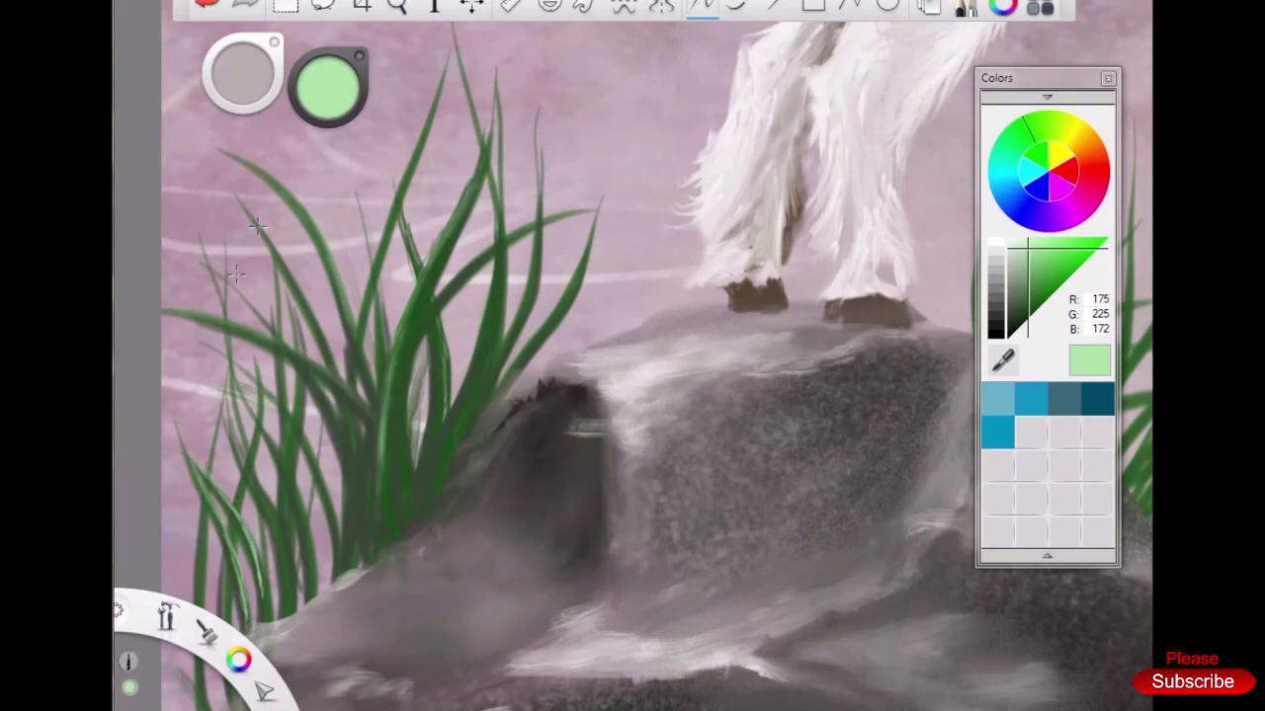
{"action": "left_click_drag", "start_coordinate": [372, 389], "coordinate": [435, 89]}
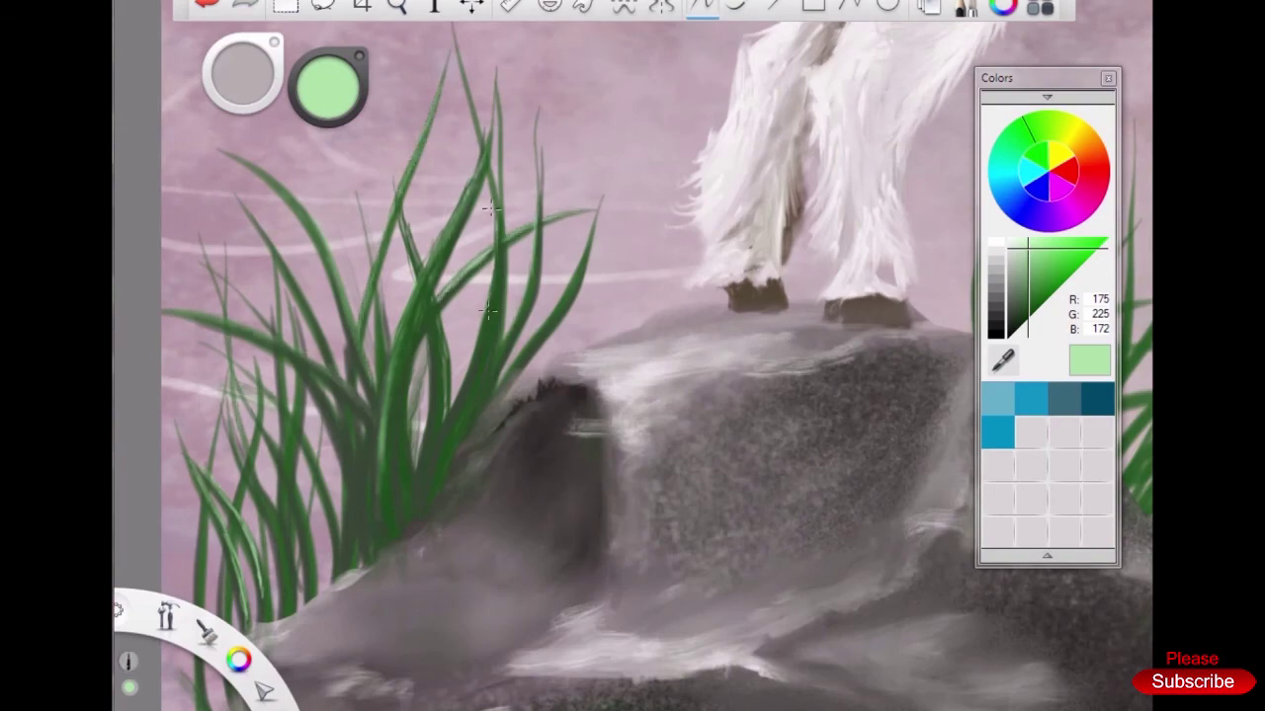
{"action": "left_click_drag", "start_coordinate": [222, 597], "coordinate": [279, 516]}
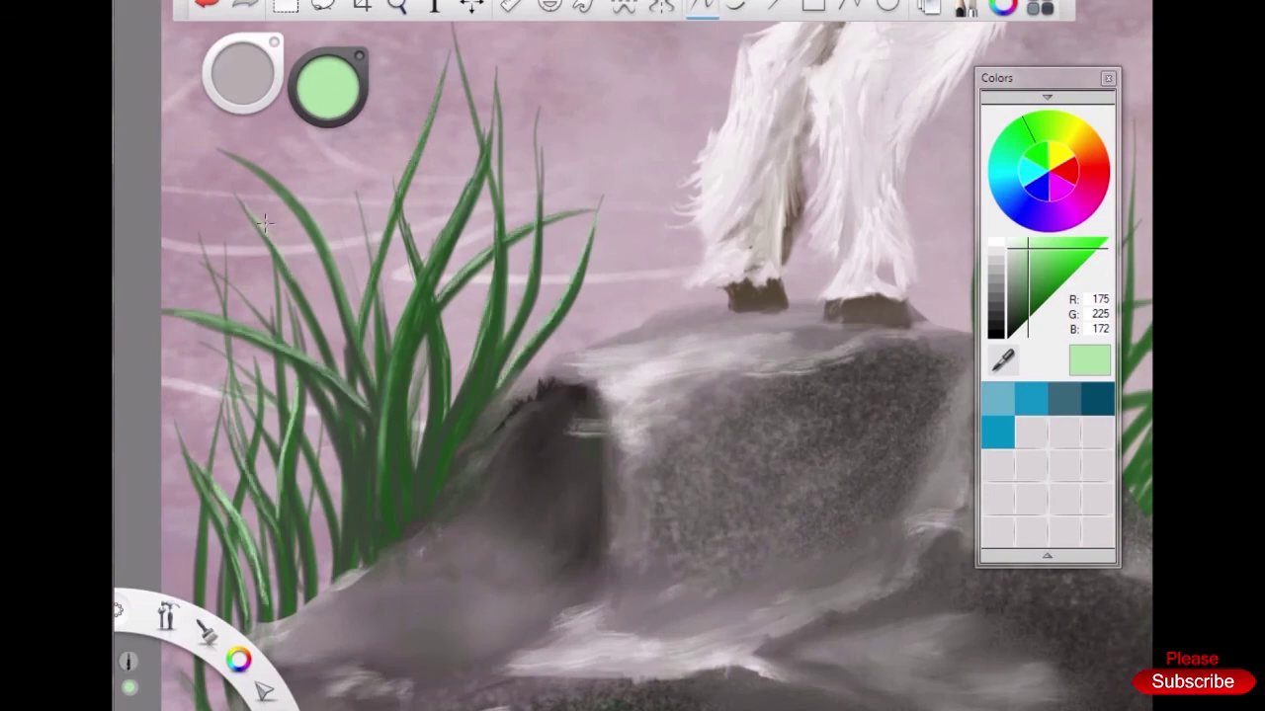
{"action": "scroll", "coordinate": [472, 308], "scroll_direction": "down", "scroll_amount": 2}
{"action": "scroll", "coordinate": [384, 491], "scroll_direction": "up", "scroll_amount": 1}
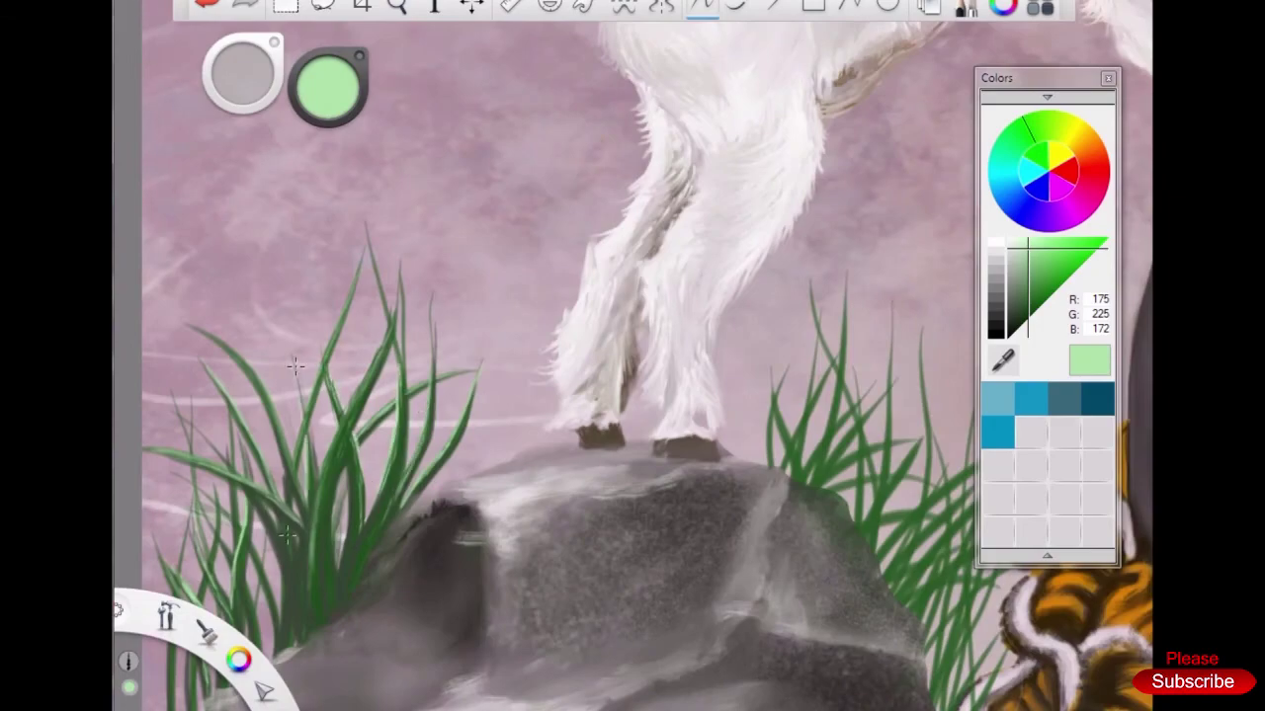
{"action": "scroll", "coordinate": [358, 266], "scroll_direction": "down", "scroll_amount": 2}
{"action": "left_click_drag", "start_coordinate": [198, 268], "coordinate": [242, 341]}
Highlight the right grass clump's blades with pale green (RGB 173, 223, 169)
{"action": "scroll", "coordinate": [314, 255], "scroll_direction": "down", "scroll_amount": 2}
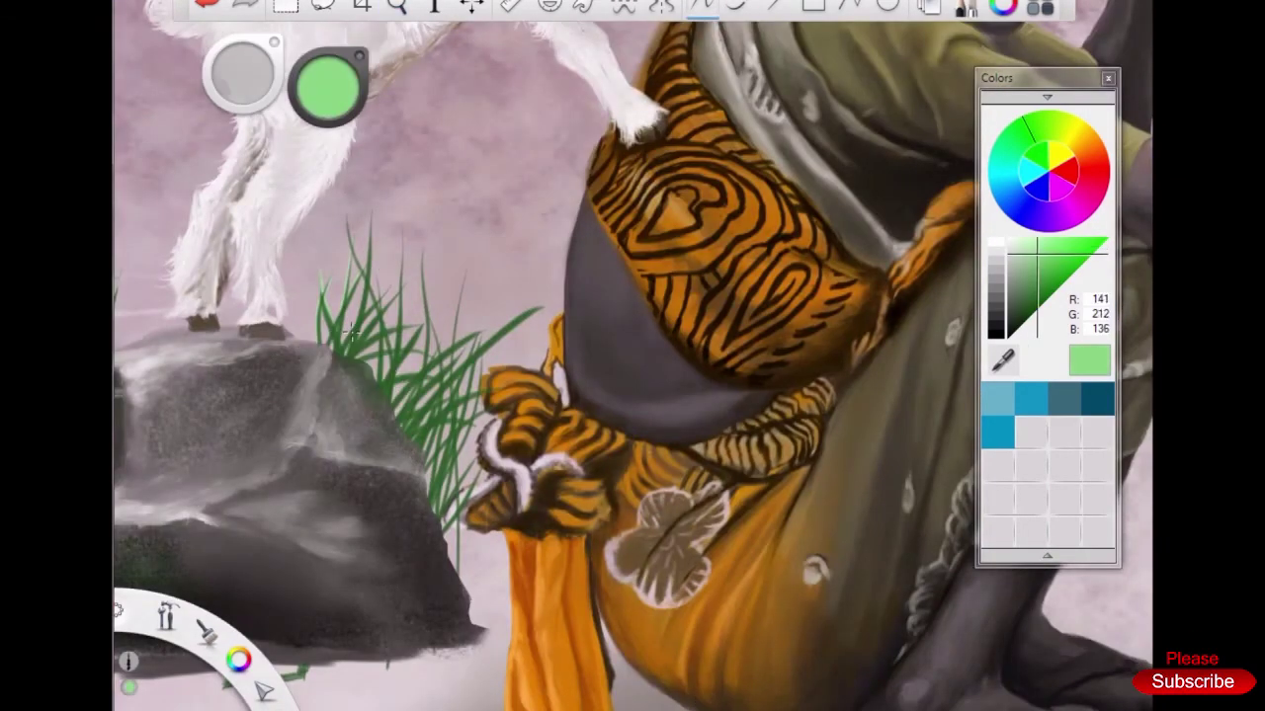
{"action": "scroll", "coordinate": [368, 237], "scroll_direction": "up", "scroll_amount": 2}
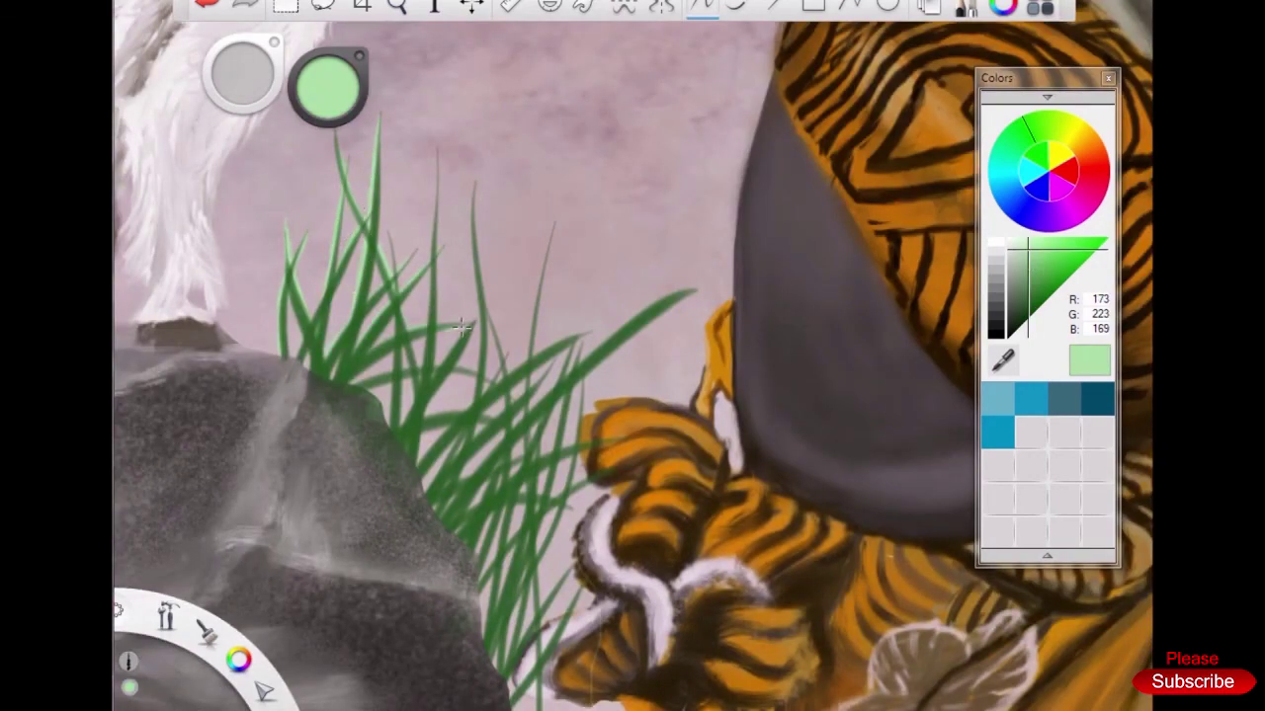
{"action": "scroll", "coordinate": [433, 203], "scroll_direction": "down", "scroll_amount": 2}
{"action": "scroll", "coordinate": [414, 360], "scroll_direction": "up", "scroll_amount": 2}
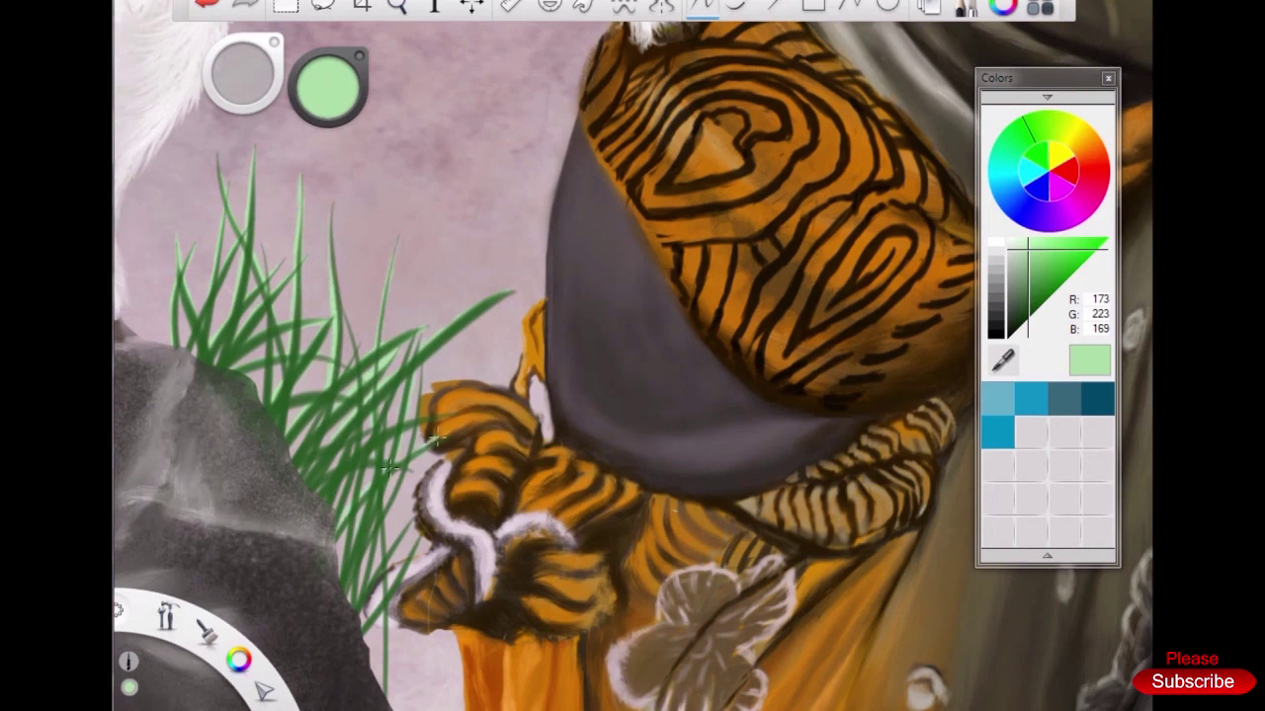
Darken the bases and gaps of the right grass clump with deep greens such as RGB 23, 47, 20 and 36, 72, 33
{"action": "left_click", "coordinate": [185, 312], "text": "alt"}
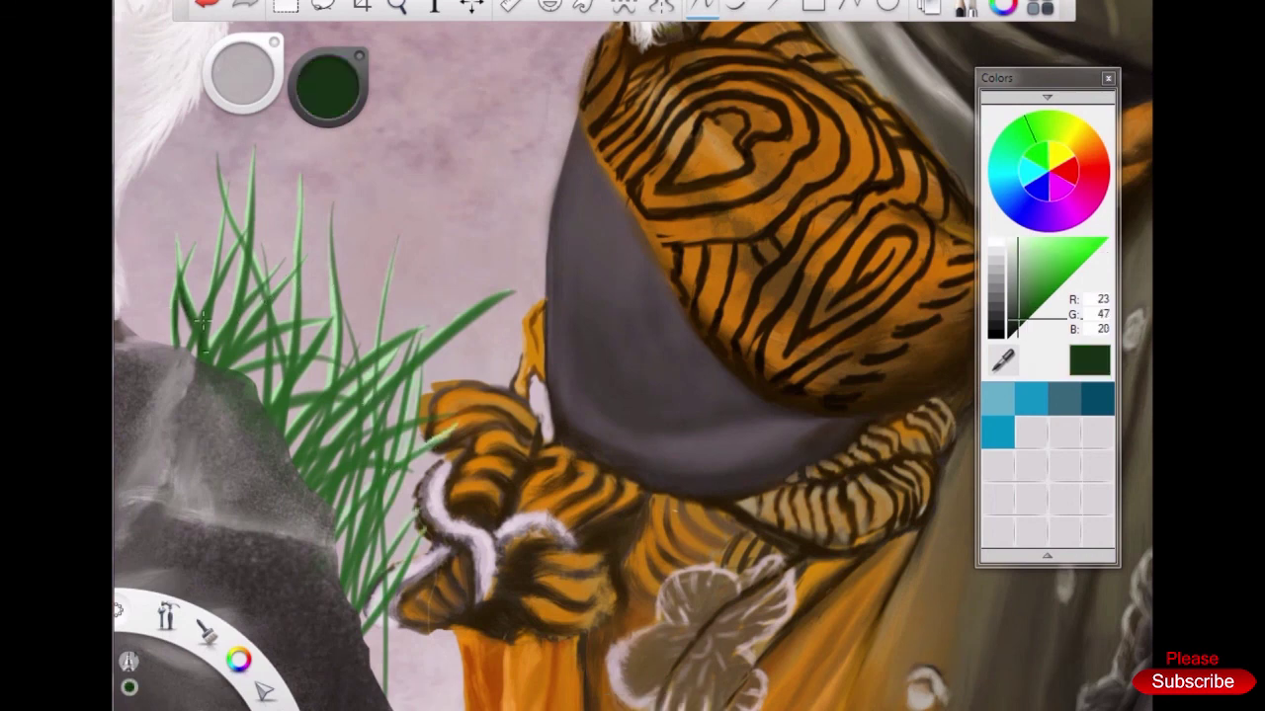
{"action": "left_click", "coordinate": [256, 386], "text": "alt"}
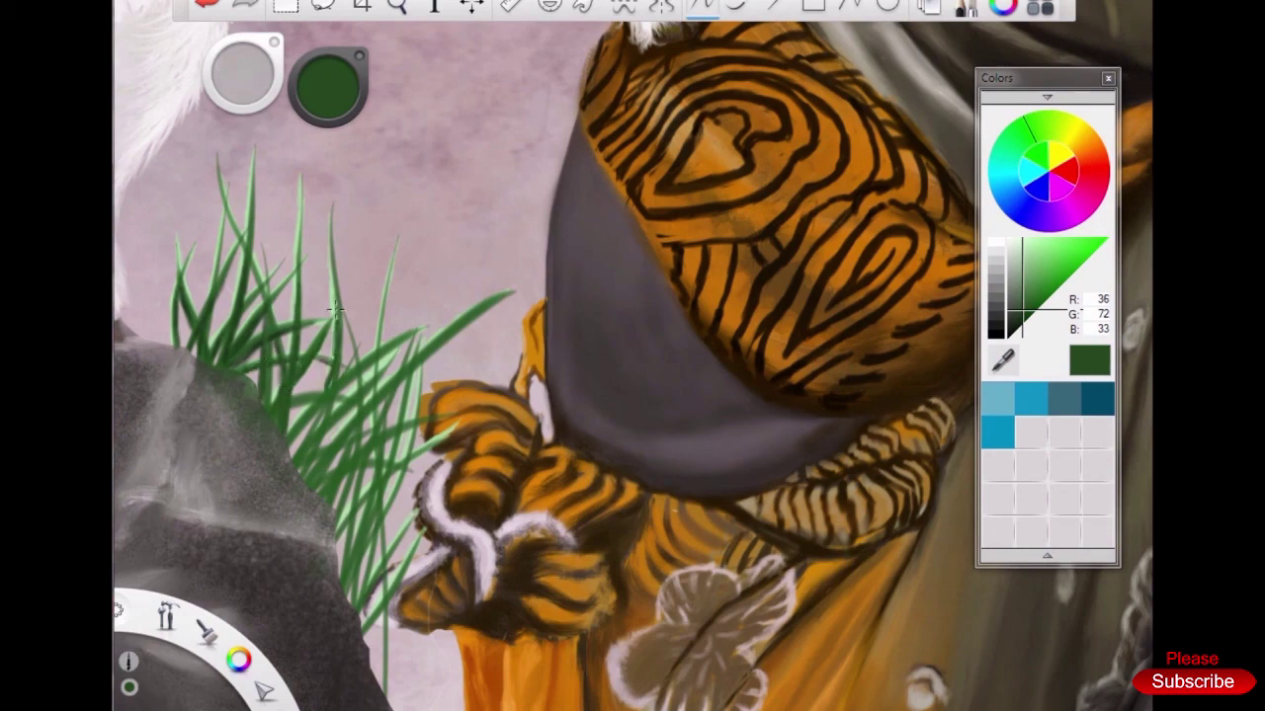
{"action": "left_click_drag", "start_coordinate": [373, 357], "coordinate": [326, 436]}
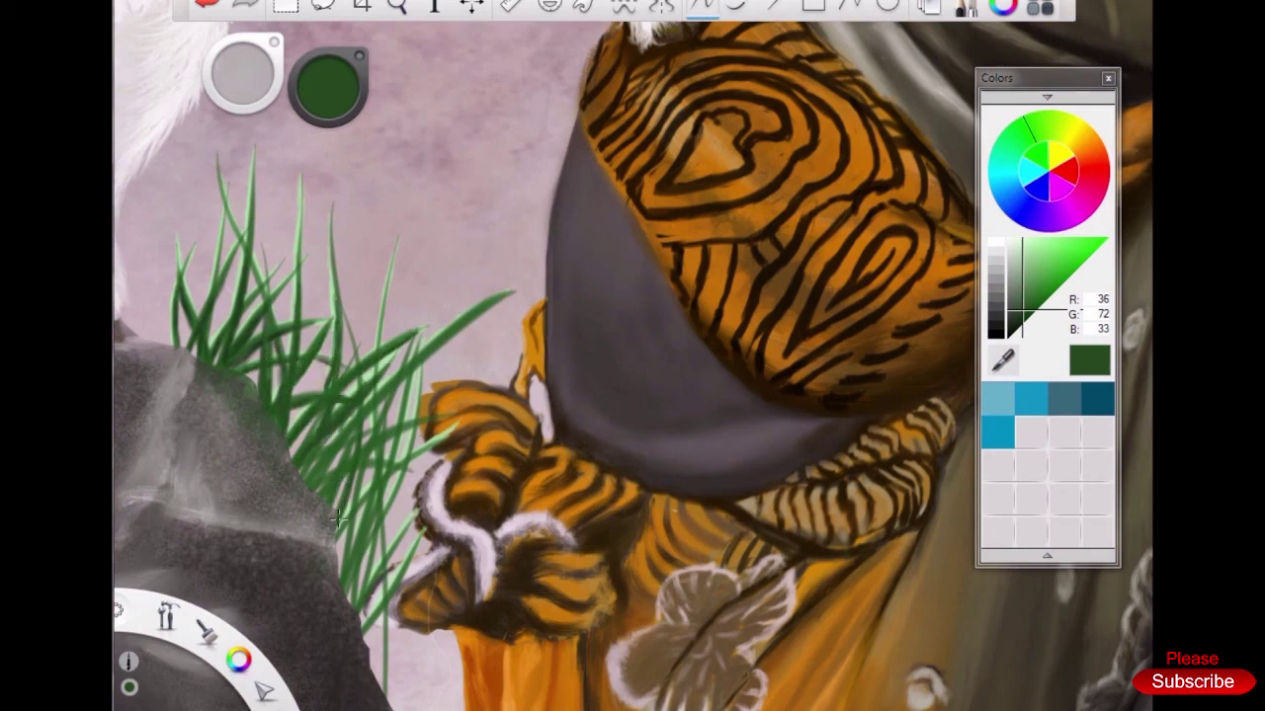
{"action": "mouse_move", "coordinate": [326, 326]}
{"action": "left_mouse_down"}
{"action": "mouse_move", "coordinate": [306, 277]}
{"action": "mouse_move", "coordinate": [296, 494]}
{"action": "mouse_move", "coordinate": [351, 432]}
{"action": "left_mouse_up"}
{"action": "left_click_drag", "start_coordinate": [314, 380], "coordinate": [326, 632]}
{"action": "scroll", "coordinate": [326, 632], "scroll_direction": "down", "scroll_amount": 3}
{"action": "scroll", "coordinate": [388, 427], "scroll_direction": "up", "scroll_amount": 4}
{"action": "left_click", "coordinate": [376, 396], "text": "alt"}
{"action": "scroll", "coordinate": [406, 435], "scroll_direction": "down", "scroll_amount": 4}
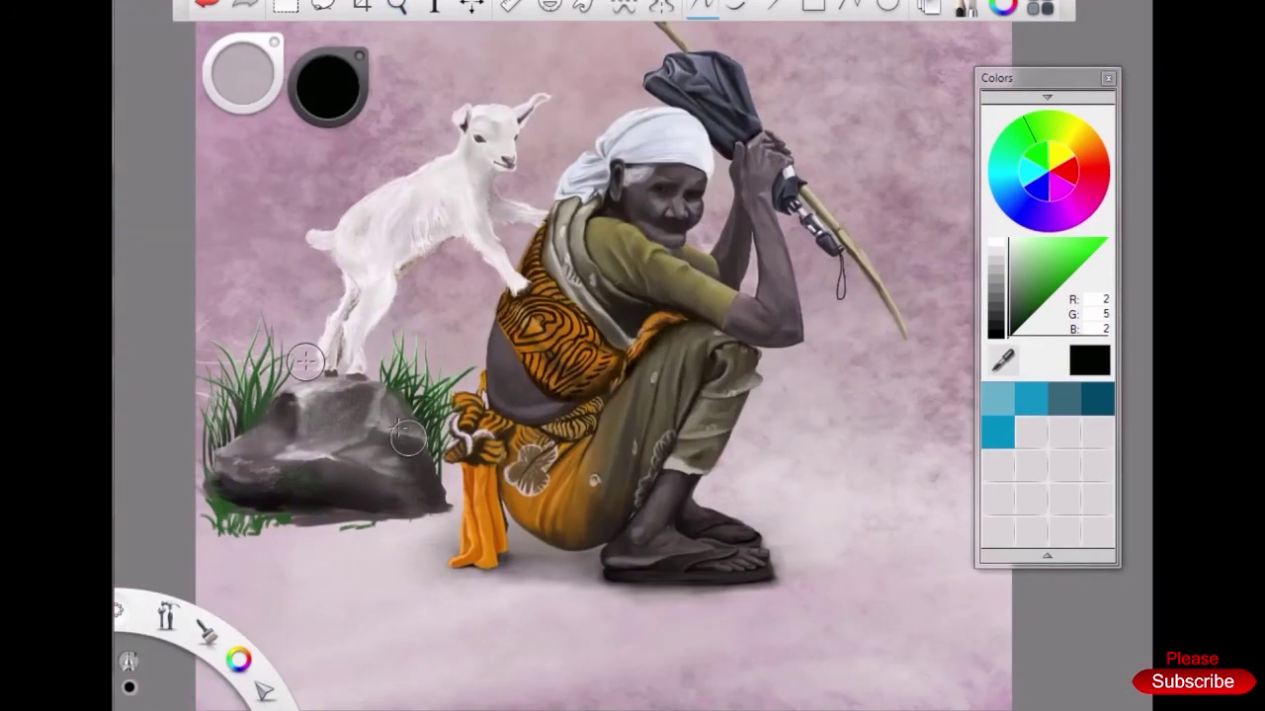
Speckle muted green texture over the ground in the lower left and right of the painting, blending it with sampled background colours
{"action": "scroll", "coordinate": [407, 436], "scroll_direction": "down", "scroll_amount": 2}
{"action": "left_click", "coordinate": [639, 428], "text": "alt"}
{"action": "mouse_move", "coordinate": [638, 429]}
{"action": "left_mouse_down"}
{"action": "mouse_move", "coordinate": [751, 454]}
{"action": "mouse_move", "coordinate": [627, 579]}
{"action": "mouse_move", "coordinate": [494, 553]}
{"action": "left_mouse_up"}
{"action": "left_click", "coordinate": [274, 395], "text": "alt"}
{"action": "mouse_move", "coordinate": [274, 395]}
{"action": "left_mouse_down"}
{"action": "mouse_move", "coordinate": [247, 553]}
{"action": "mouse_move", "coordinate": [237, 494]}
{"action": "mouse_move", "coordinate": [732, 465]}
{"action": "mouse_move", "coordinate": [754, 415]}
{"action": "mouse_move", "coordinate": [750, 474]}
{"action": "mouse_move", "coordinate": [691, 494]}
{"action": "left_mouse_up"}
{"action": "left_click", "coordinate": [736, 443], "text": "alt"}
{"action": "left_click", "coordinate": [632, 376], "text": "alt"}
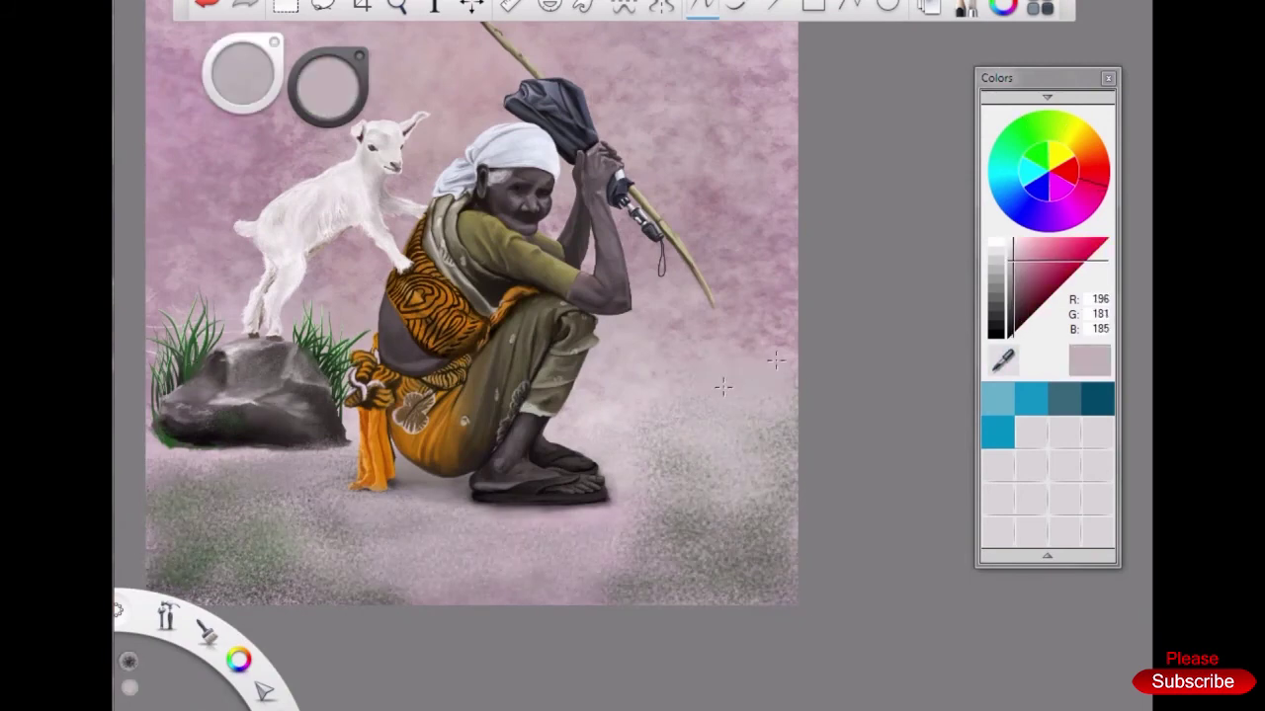
Extend the speckled ground texture in grey-green (RGB 75, 99, 72) across the bottom edge and along the horizon beside the woman
{"action": "scroll", "coordinate": [616, 362], "scroll_direction": "up", "scroll_amount": 1}
{"action": "scroll", "coordinate": [616, 362], "scroll_direction": "down", "scroll_amount": 1}
{"action": "left_click", "coordinate": [215, 544], "text": "alt"}
{"action": "left_click", "coordinate": [203, 539], "text": "alt"}
{"action": "mouse_move", "coordinate": [202, 539]}
{"action": "left_mouse_down"}
{"action": "mouse_move", "coordinate": [297, 465]}
{"action": "mouse_move", "coordinate": [751, 494]}
{"action": "mouse_move", "coordinate": [553, 553]}
{"action": "left_mouse_up"}
{"action": "scroll", "coordinate": [248, 480], "scroll_direction": "down", "scroll_amount": 1}
{"action": "mouse_move", "coordinate": [326, 514]}
{"action": "left_mouse_down"}
{"action": "mouse_move", "coordinate": [197, 365]}
{"action": "mouse_move", "coordinate": [643, 356]}
{"action": "mouse_move", "coordinate": [692, 395]}
{"action": "mouse_move", "coordinate": [672, 393]}
{"action": "left_mouse_up"}
{"action": "scroll", "coordinate": [485, 409], "scroll_direction": "down", "scroll_amount": 2}
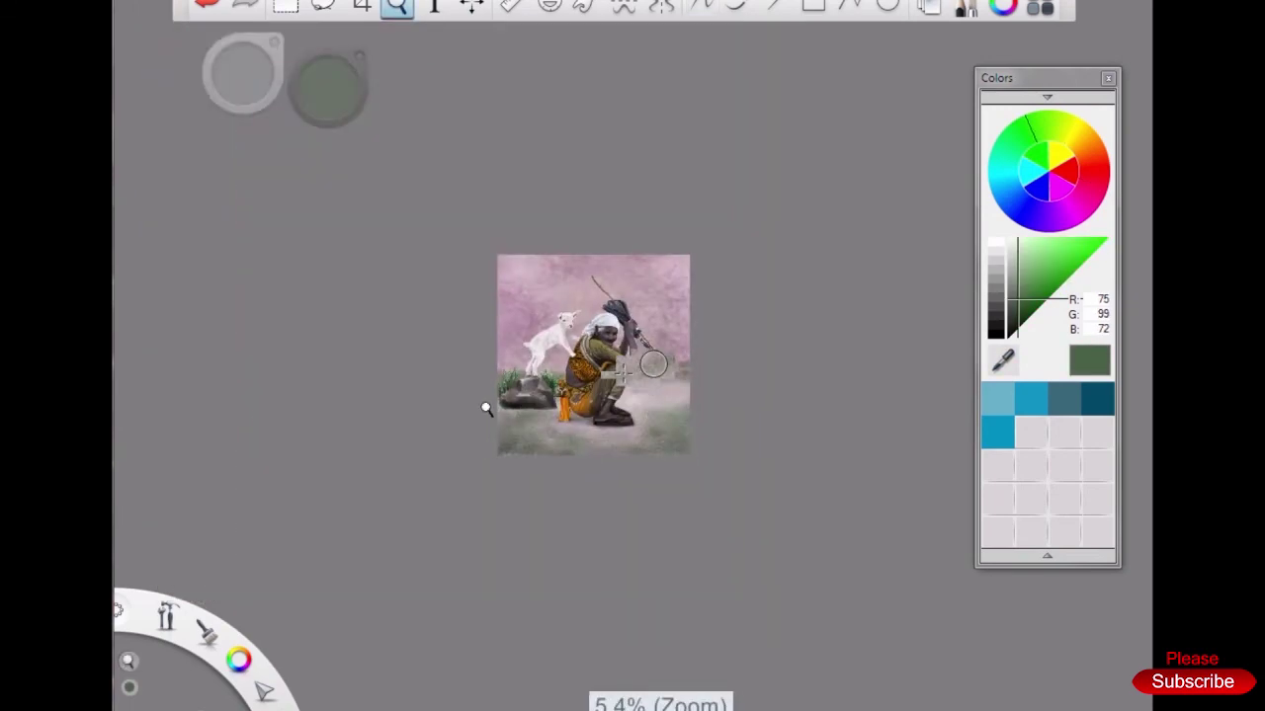
Layer sampled greens, from grey-green to bright green (RGB 48, 141, 39), over the horizon and the grassy ground on both sides
{"action": "scroll", "coordinate": [485, 409], "scroll_direction": "up", "scroll_amount": 2}
{"action": "left_click", "coordinate": [265, 388], "text": "alt"}
{"action": "left_click", "coordinate": [271, 344], "text": "alt"}
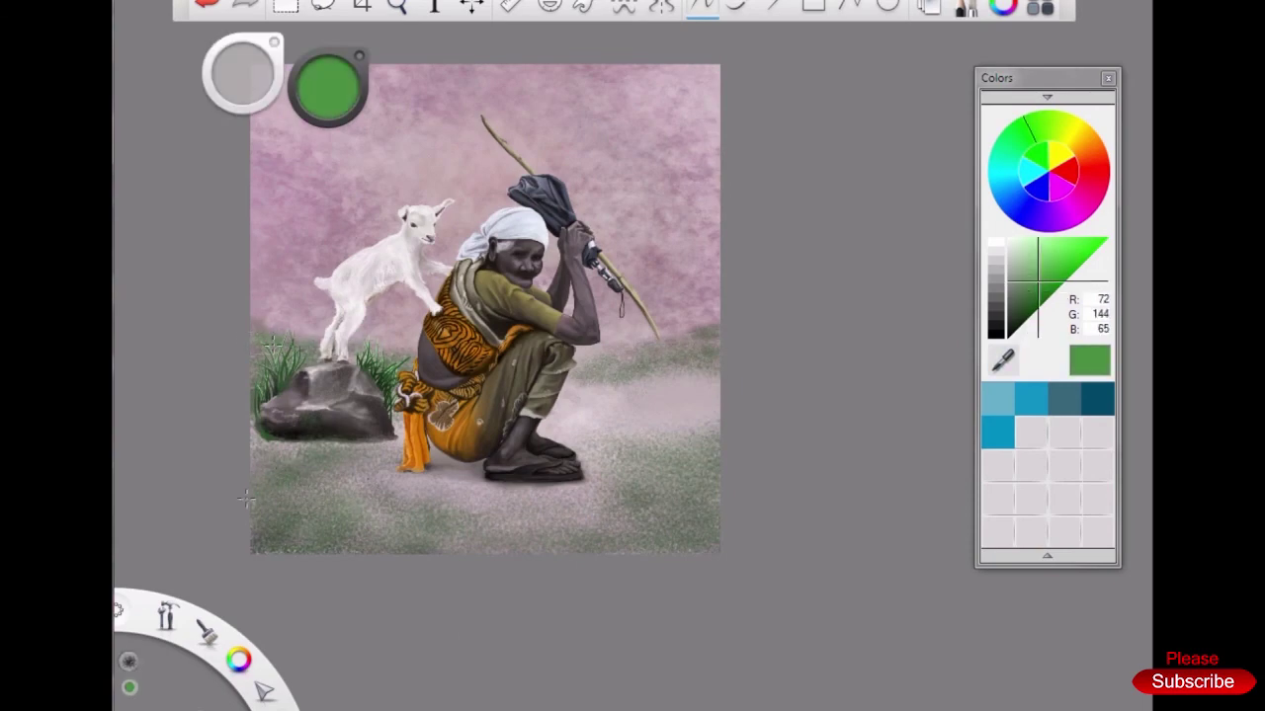
{"action": "scroll", "coordinate": [392, 397], "scroll_direction": "up", "scroll_amount": 2}
{"action": "left_click", "coordinate": [721, 395], "text": "alt"}
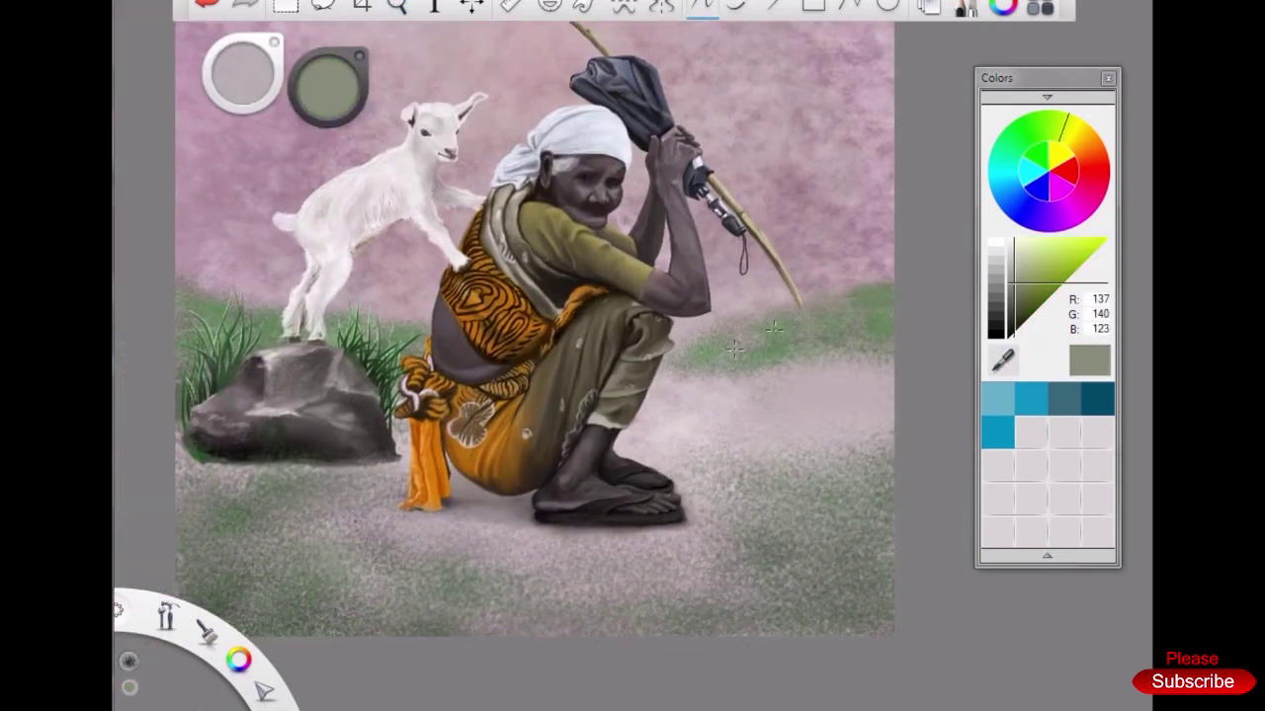
{"action": "left_click", "coordinate": [852, 376], "text": "alt"}
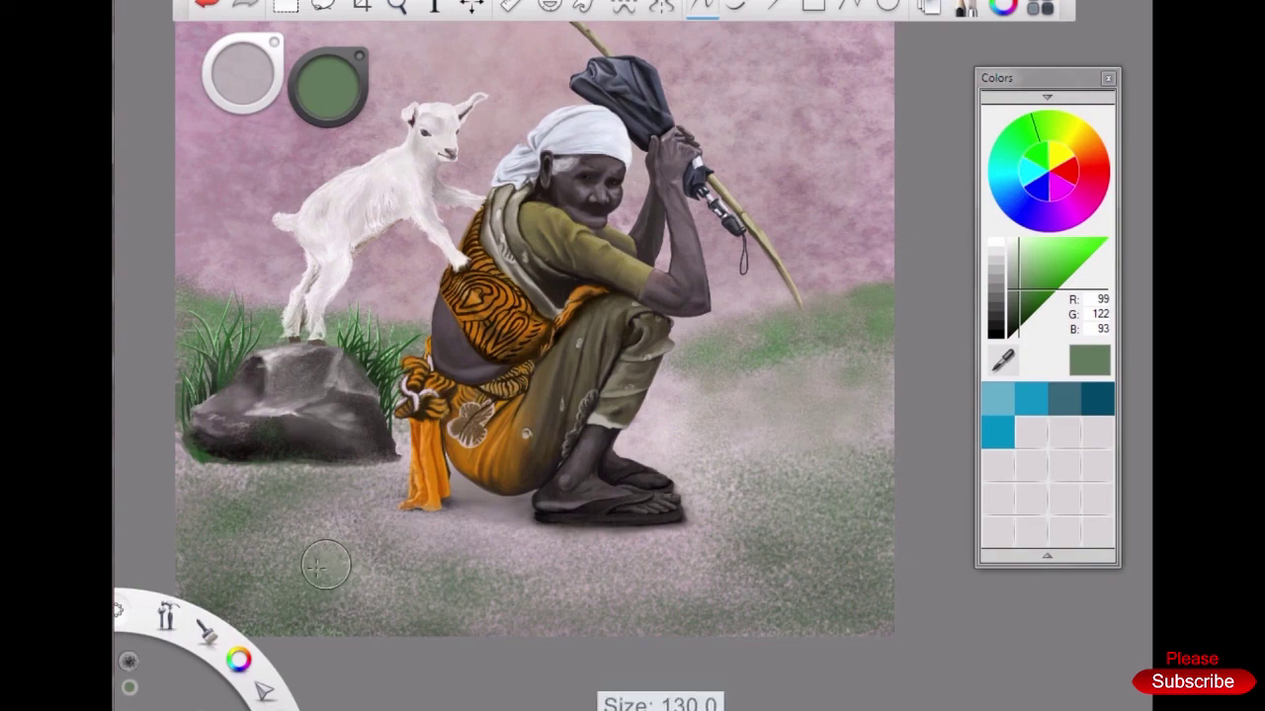
{"action": "left_click", "coordinate": [813, 464], "text": "alt"}
{"action": "left_click", "coordinate": [761, 580], "text": "alt"}
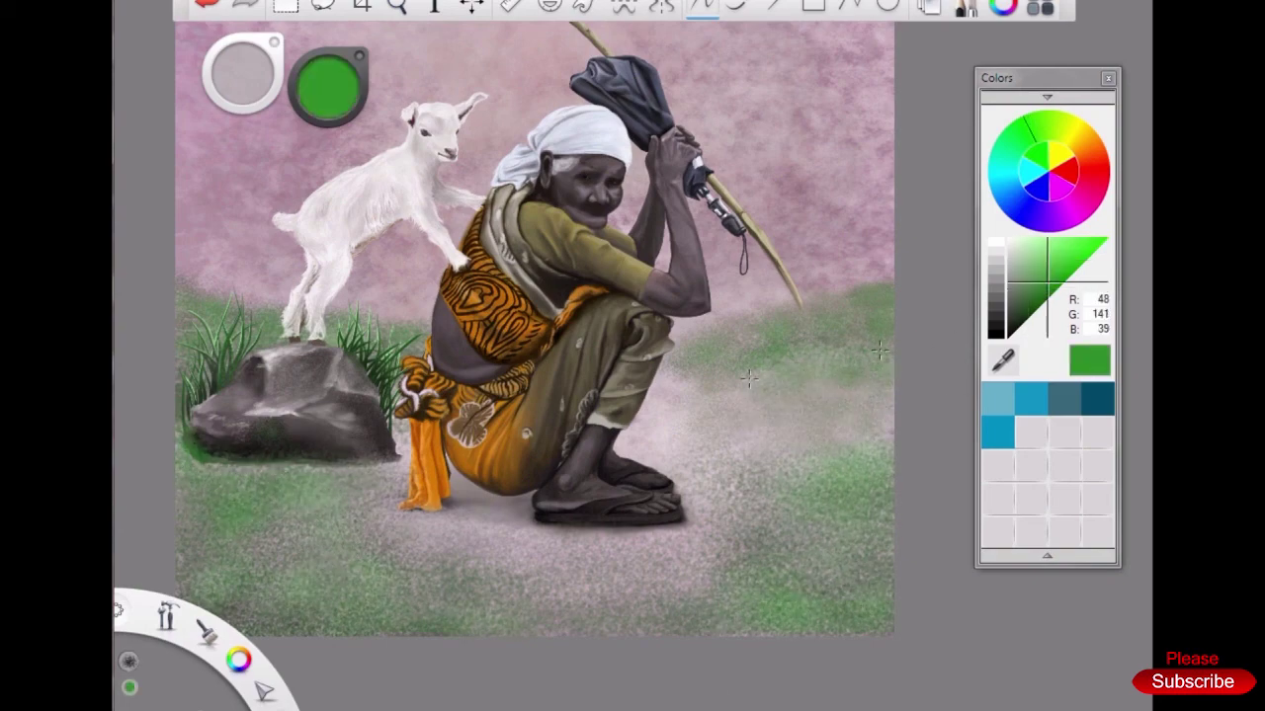
Paint a few faint dark green (RGB 21, 43, 20) blades on the ground below the rock's left end
{"action": "scroll", "coordinate": [370, 424], "scroll_direction": "down", "scroll_amount": 3}
{"action": "scroll", "coordinate": [328, 502], "scroll_direction": "up", "scroll_amount": 3}
{"action": "left_click", "coordinate": [213, 482], "text": "alt"}
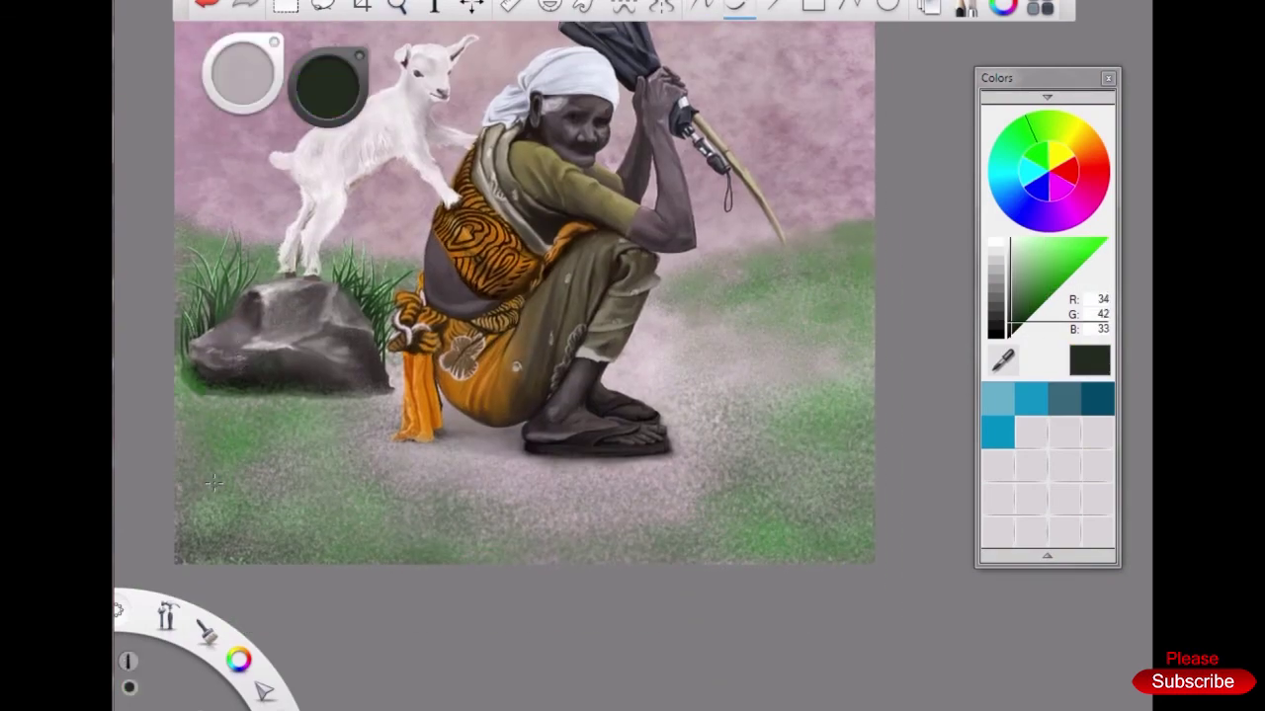
{"action": "scroll", "coordinate": [275, 475], "scroll_direction": "up", "scroll_amount": 2}
{"action": "left_click", "coordinate": [237, 435], "text": "alt"}
{"action": "left_click", "coordinate": [223, 297], "text": "alt"}
{"action": "left_click_drag", "start_coordinate": [216, 482], "coordinate": [213, 445]}
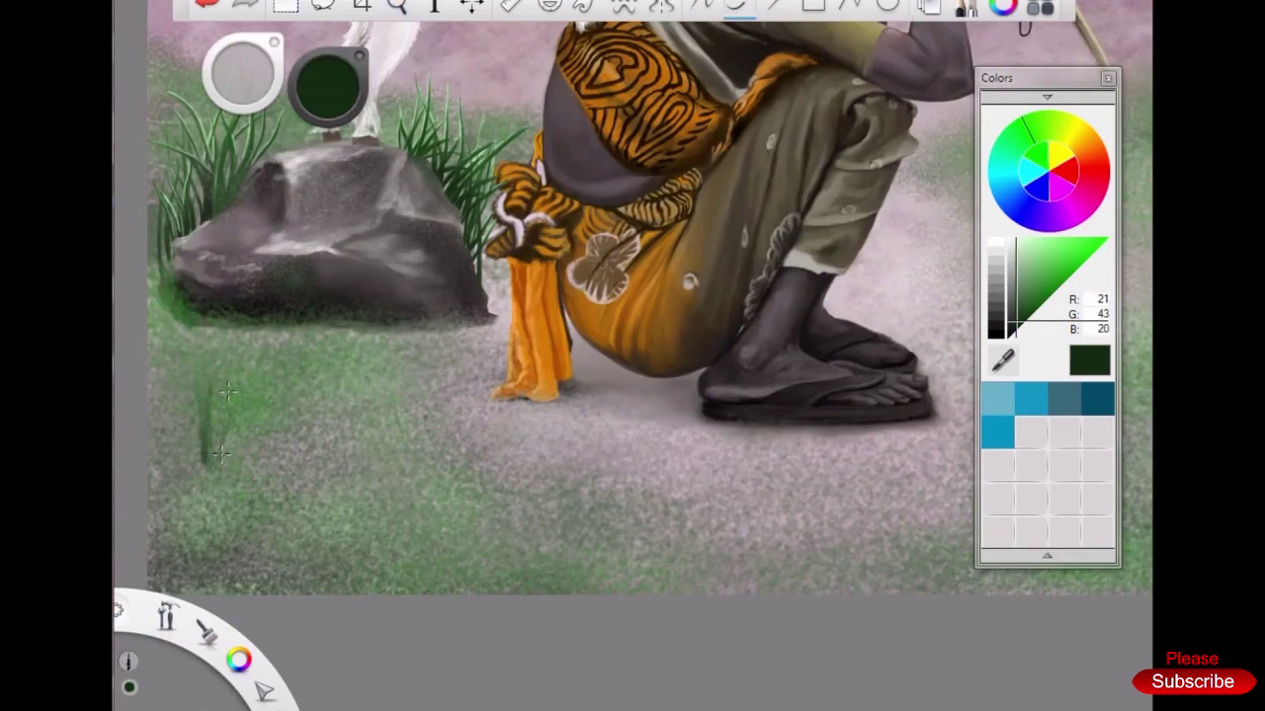
Paint a small tuft of grass against the rock's lower left base, layering dark green blades with lighter green (RGB 67, 115, 59)
{"action": "scroll", "coordinate": [221, 395], "scroll_direction": "up", "scroll_amount": 2}
{"action": "left_click", "coordinate": [261, 284], "text": "alt"}
{"action": "mouse_move", "coordinate": [279, 326]}
{"action": "left_mouse_down"}
{"action": "mouse_move", "coordinate": [275, 266]}
{"action": "mouse_move", "coordinate": [327, 217]}
{"action": "mouse_move", "coordinate": [323, 286]}
{"action": "mouse_move", "coordinate": [275, 235]}
{"action": "left_mouse_up"}
{"action": "left_click", "coordinate": [272, 296], "text": "alt"}
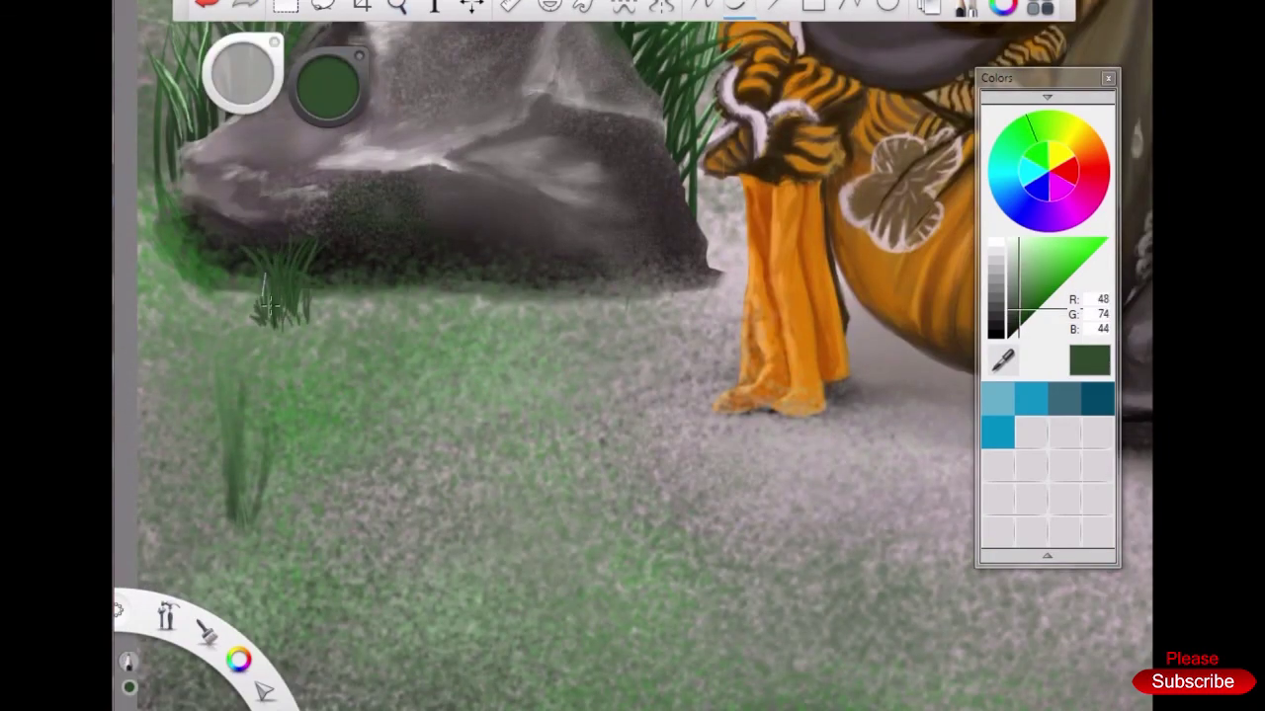
{"action": "scroll", "coordinate": [336, 292], "scroll_direction": "up", "scroll_amount": 2}
{"action": "left_click", "coordinate": [466, 494], "text": "alt"}
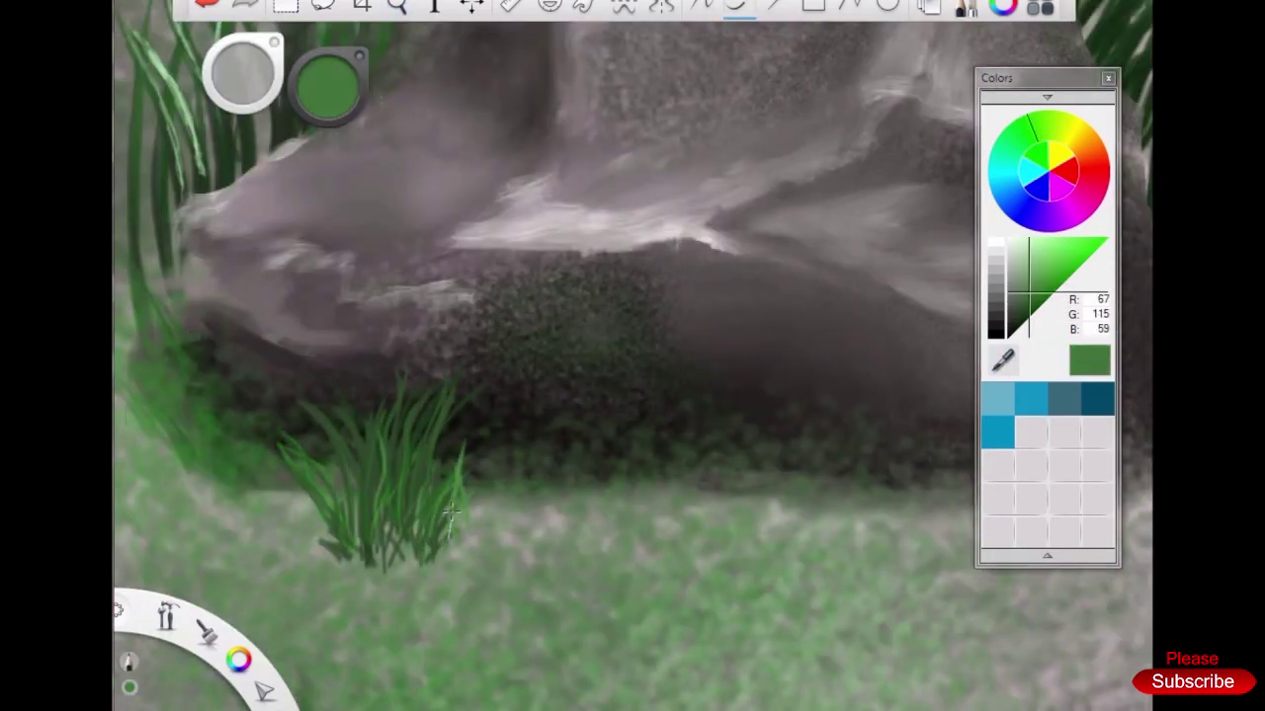
{"action": "scroll", "coordinate": [472, 474], "scroll_direction": "down", "scroll_amount": 3}
{"action": "scroll", "coordinate": [692, 415], "scroll_direction": "up", "scroll_amount": 1}
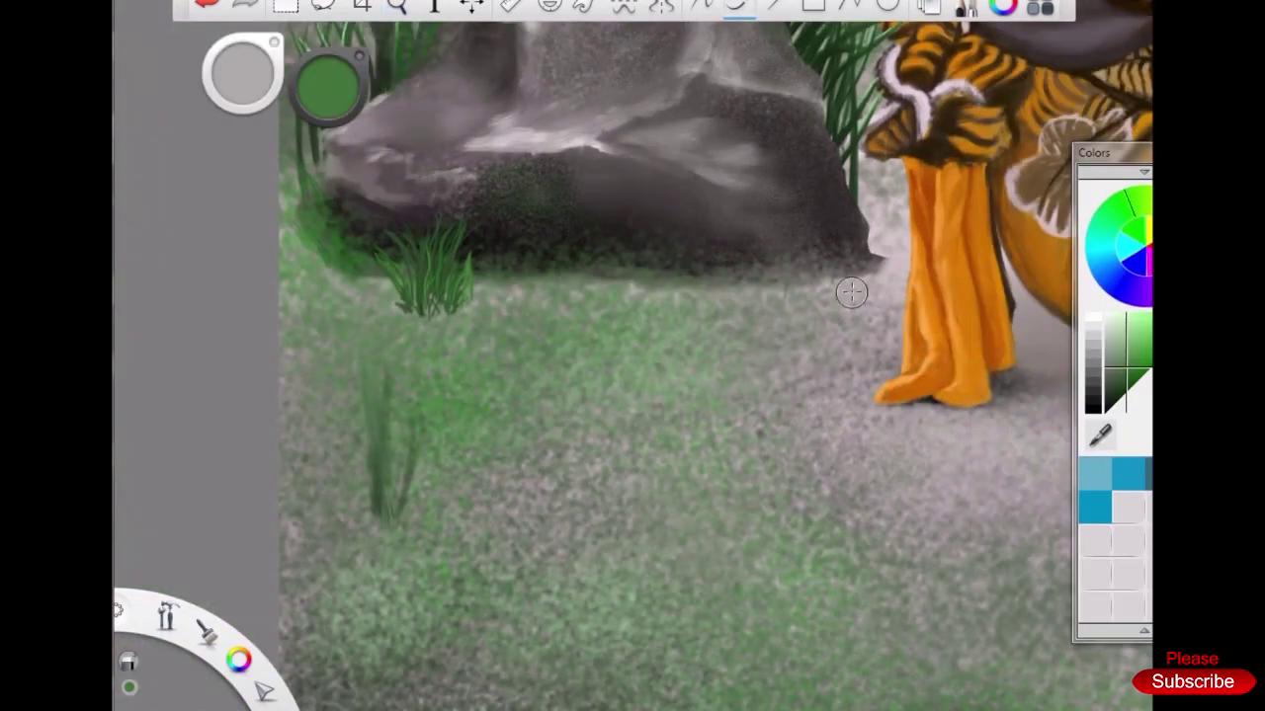
Enlarge the tuft at the rock's left base with taller blades fanning up over the stone
{"action": "left_click_drag", "start_coordinate": [424, 277], "coordinate": [465, 139]}
{"action": "left_click_drag", "start_coordinate": [465, 276], "coordinate": [514, 159]}
{"action": "left_click_drag", "start_coordinate": [395, 267], "coordinate": [346, 138]}
{"action": "key", "text": "space"}
{"action": "scroll", "coordinate": [412, 254], "scroll_direction": "down", "scroll_amount": 2}
{"action": "scroll", "coordinate": [339, 395], "scroll_direction": "up", "scroll_amount": 2}
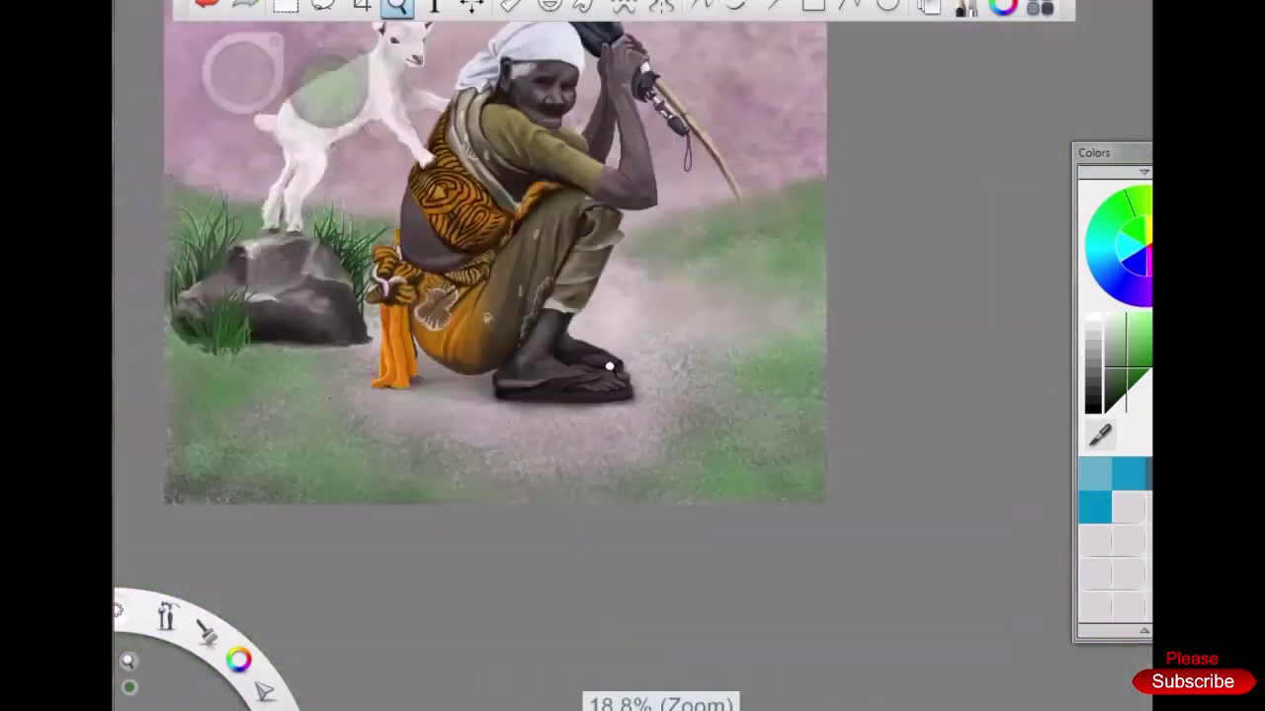
Add small blue flowers above grass in front of the rock and paint a blue-flowered grass clump at the ground's far right edge
{"action": "scroll", "coordinate": [396, 346], "scroll_direction": "down", "scroll_amount": 3}
{"action": "scroll", "coordinate": [472, 362], "scroll_direction": "up", "scroll_amount": 3}
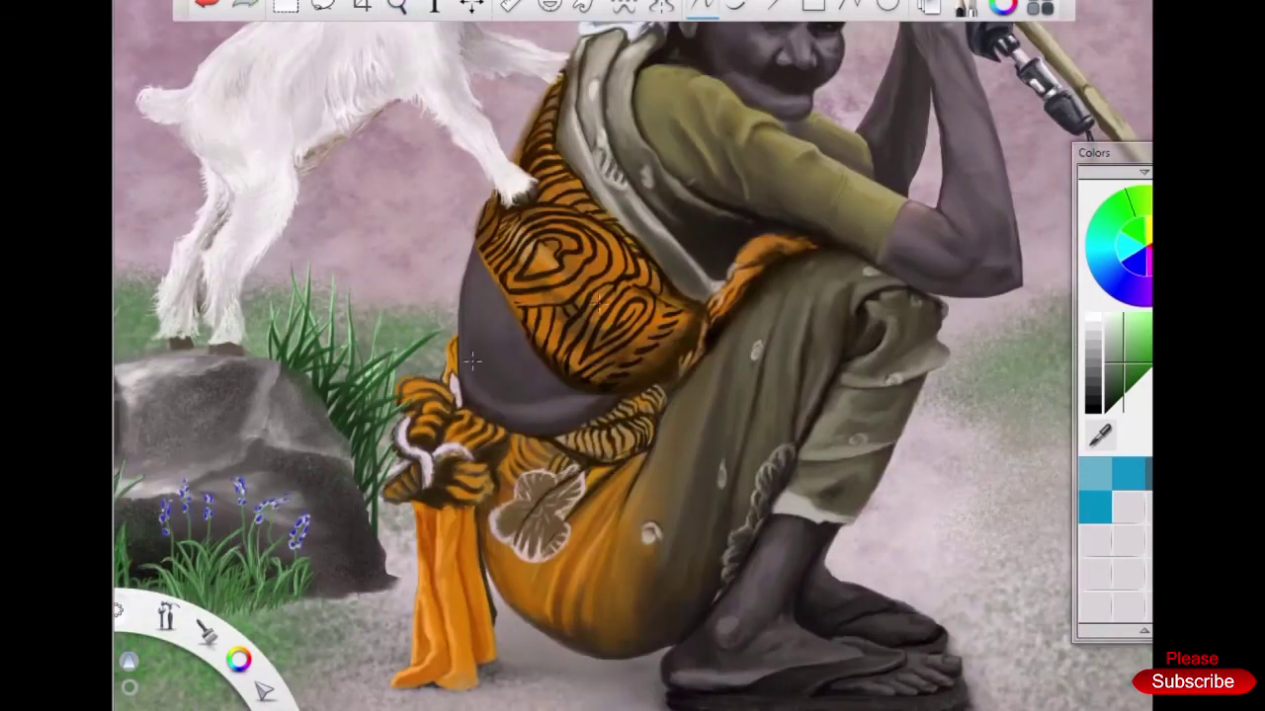
{"action": "scroll", "coordinate": [473, 362], "scroll_direction": "down", "scroll_amount": 3}
{"action": "scroll", "coordinate": [867, 652], "scroll_direction": "up", "scroll_amount": 5}
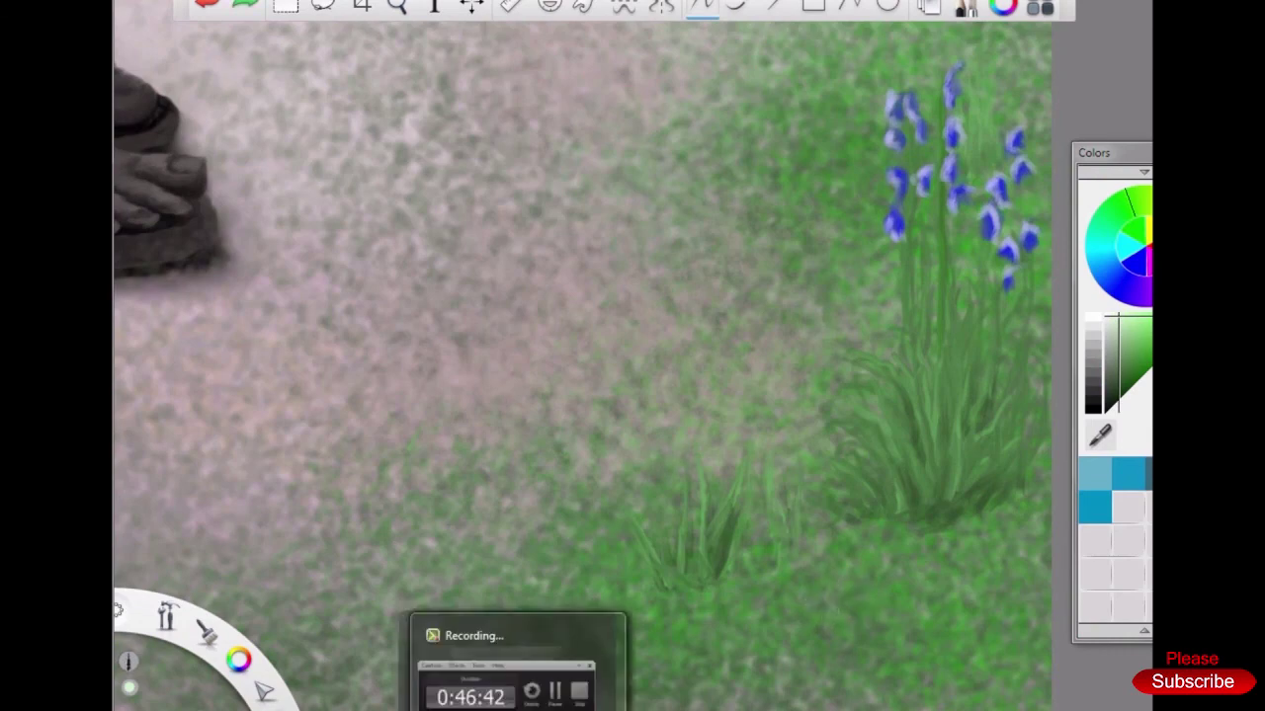
{"action": "scroll", "coordinate": [809, 616], "scroll_direction": "down", "scroll_amount": 10}
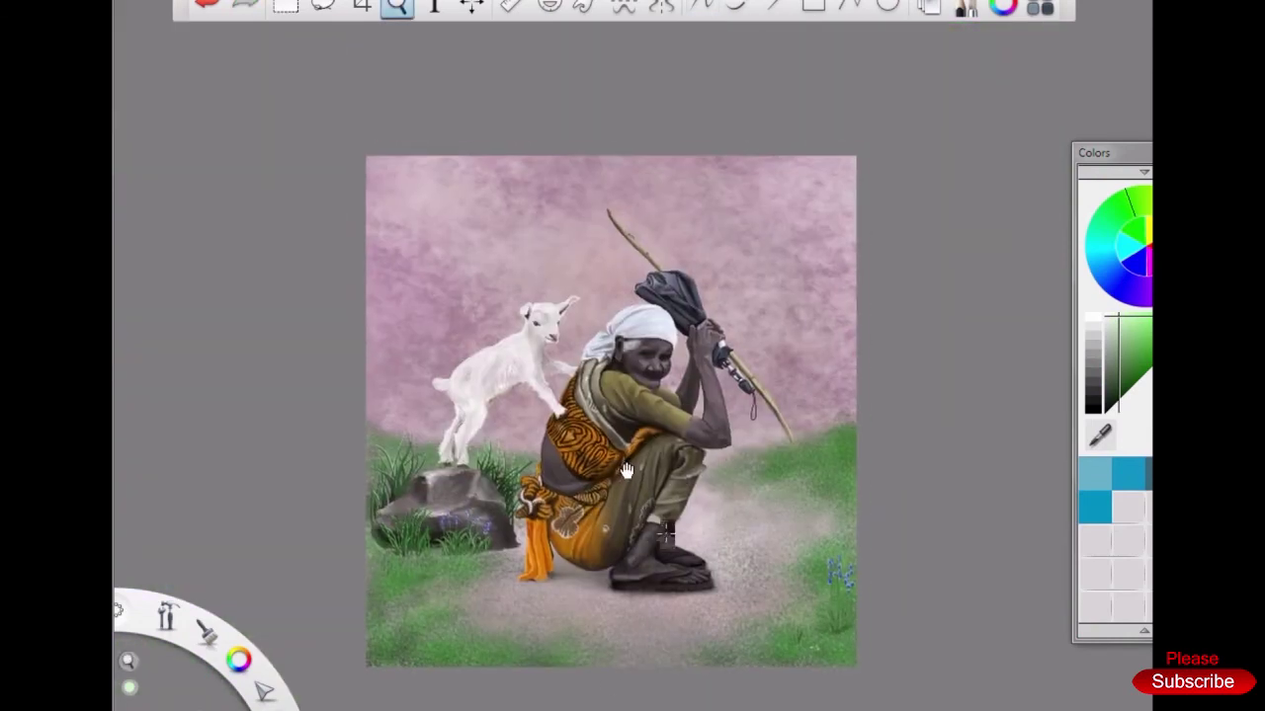